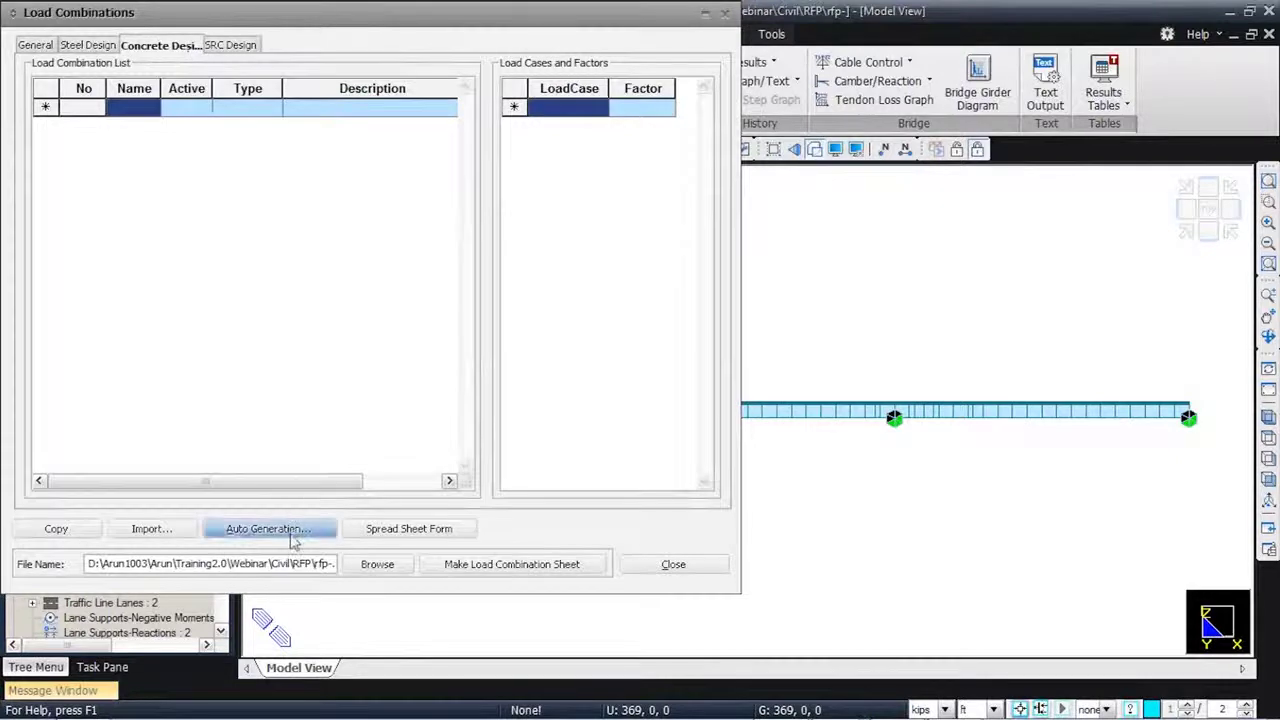
# - Auto-generate the concrete design load combinations using the AASHTO-LRFD12 code with the ST+CS option
pyautogui.click(266, 529)
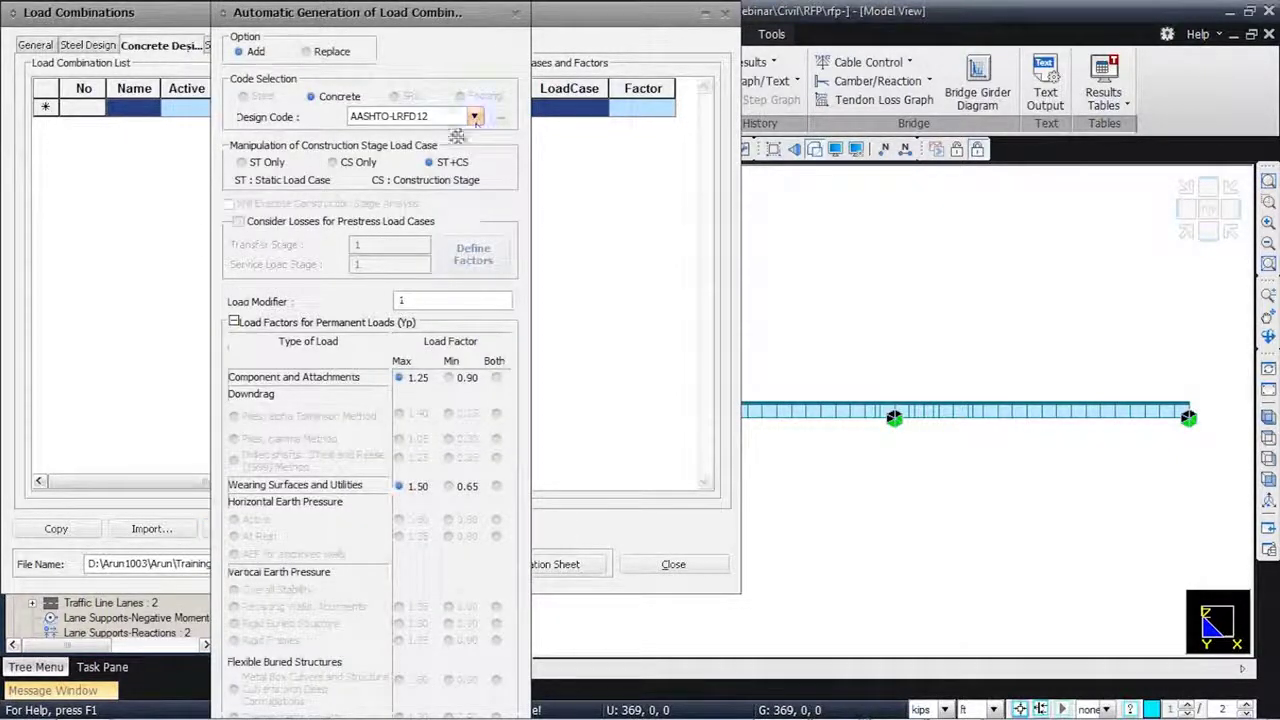
pyautogui.click(233, 323)
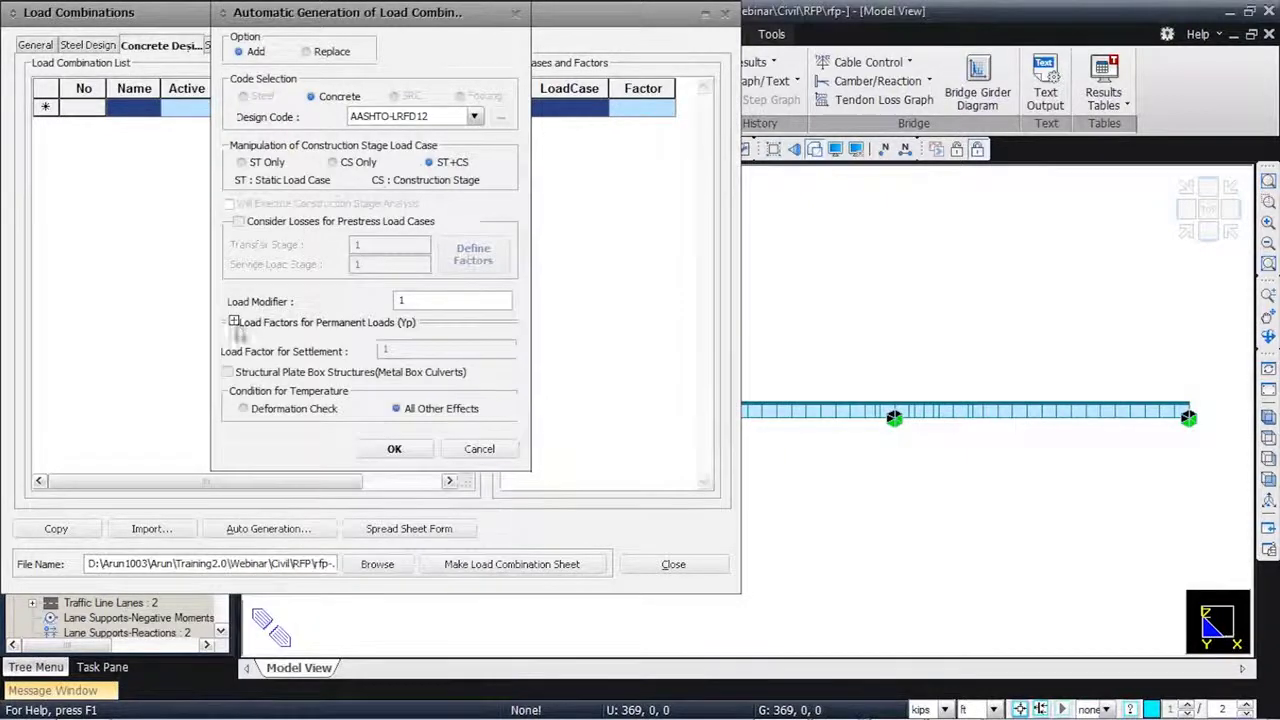
pyautogui.click(395, 450)
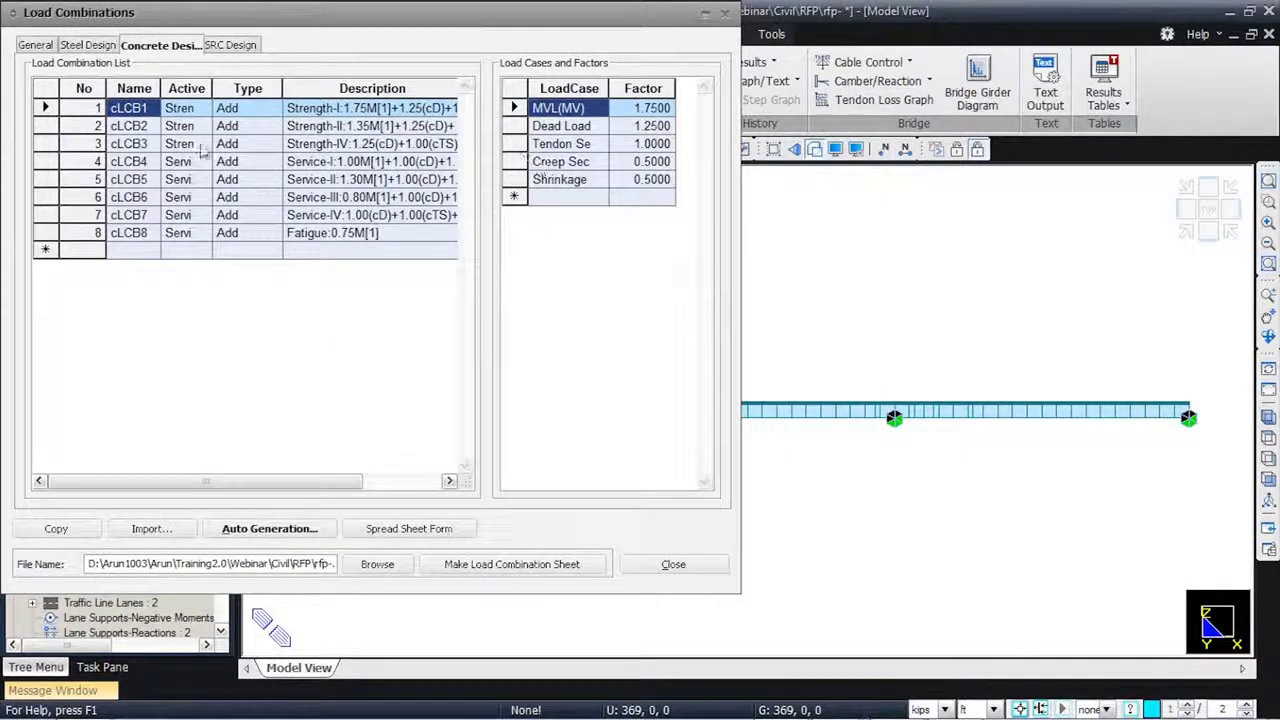
# - In combination cLCB4, replace the creep and shrinkage secondary load cases with Creep Primary(CS) and Shrinkage Primary(CS)
pyautogui.click(153, 162)
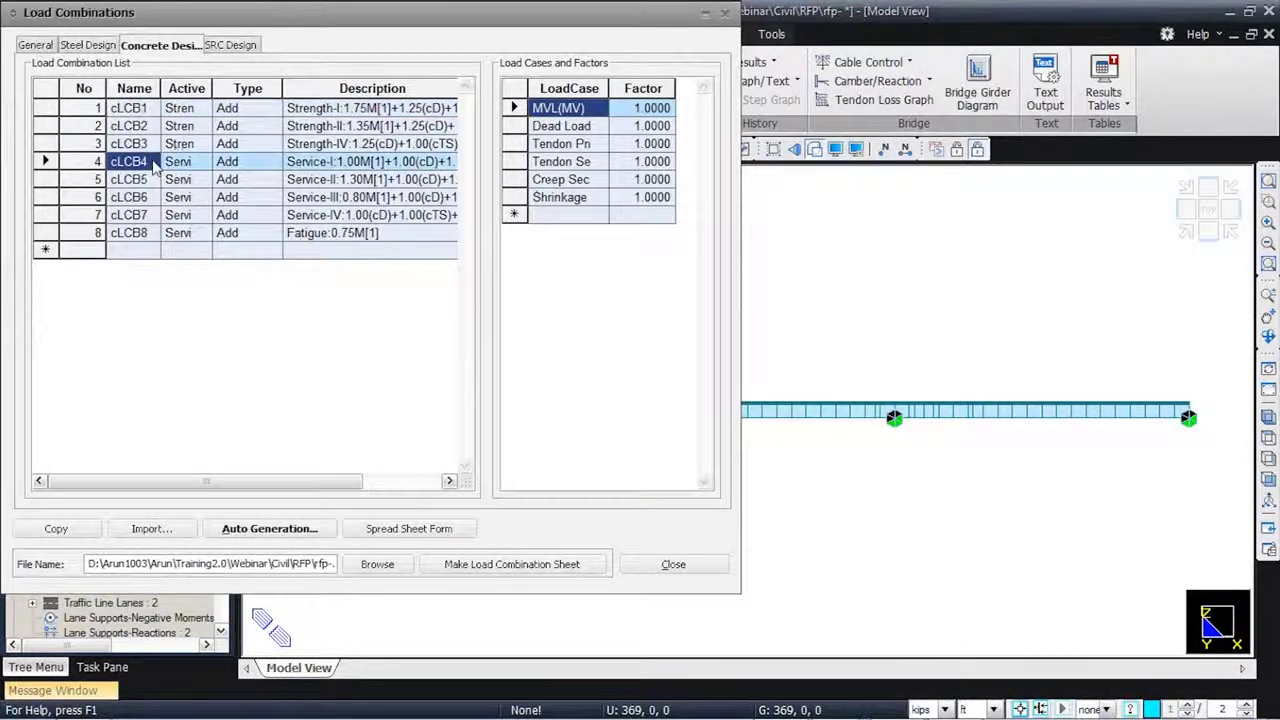
pyautogui.click(600, 179)
pyautogui.click(600, 179)
pyautogui.click(580, 256)
pyautogui.click(590, 197)
pyautogui.click(600, 197)
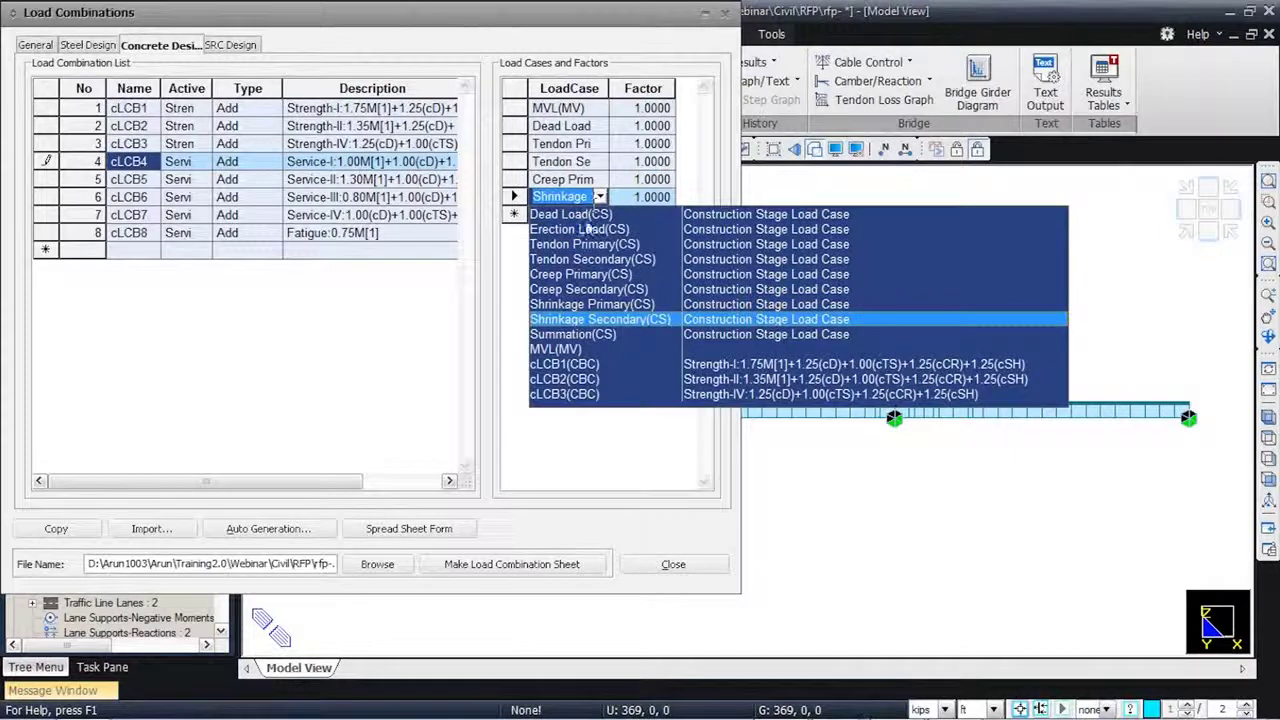
pyautogui.click(563, 313)
pyautogui.click(588, 214)
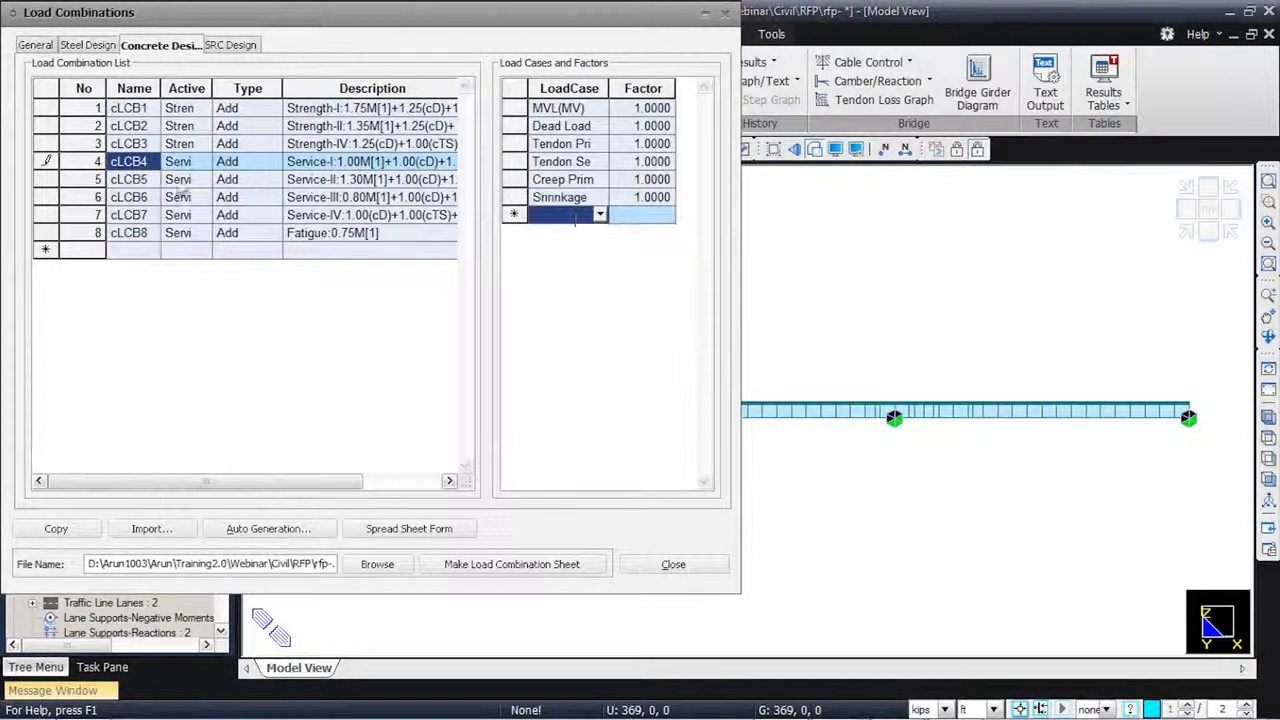
# - In combination cLCB5, replace the creep and shrinkage secondary load cases with Creep Primary(CS) and Shrinkage Primary(CS)
pyautogui.click(136, 180)
pyautogui.click(600, 181)
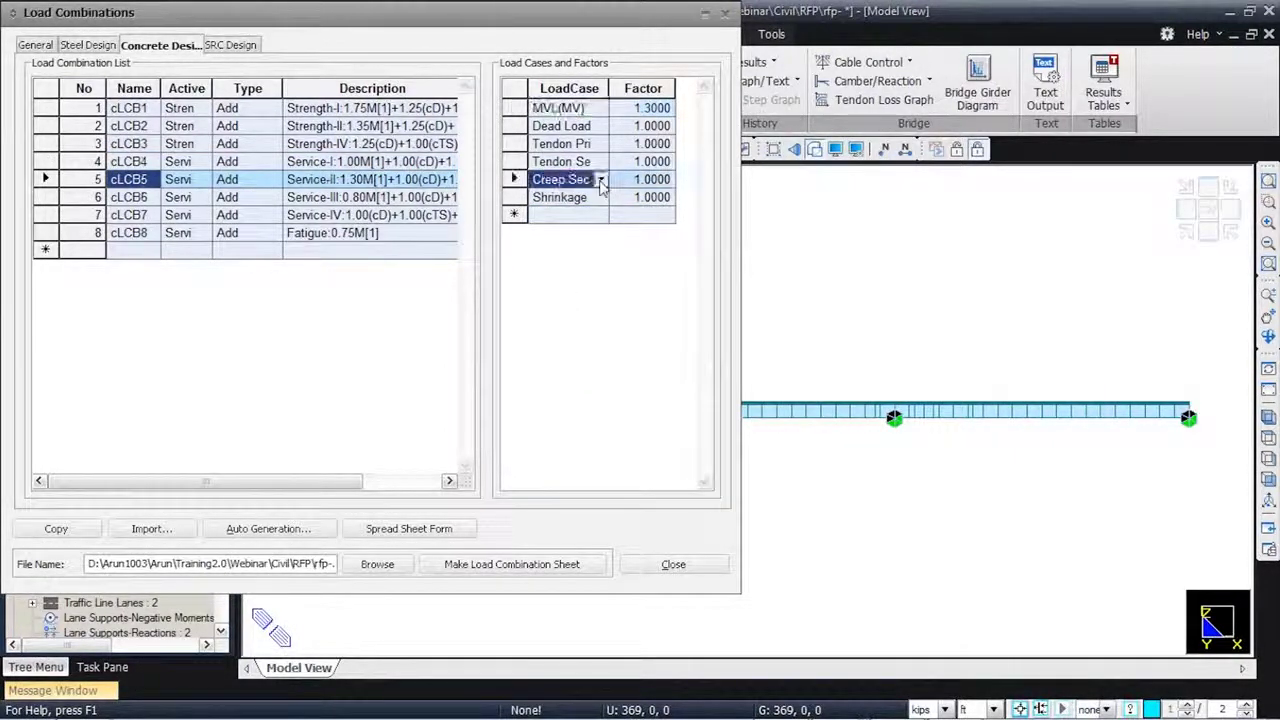
pyautogui.click(600, 179)
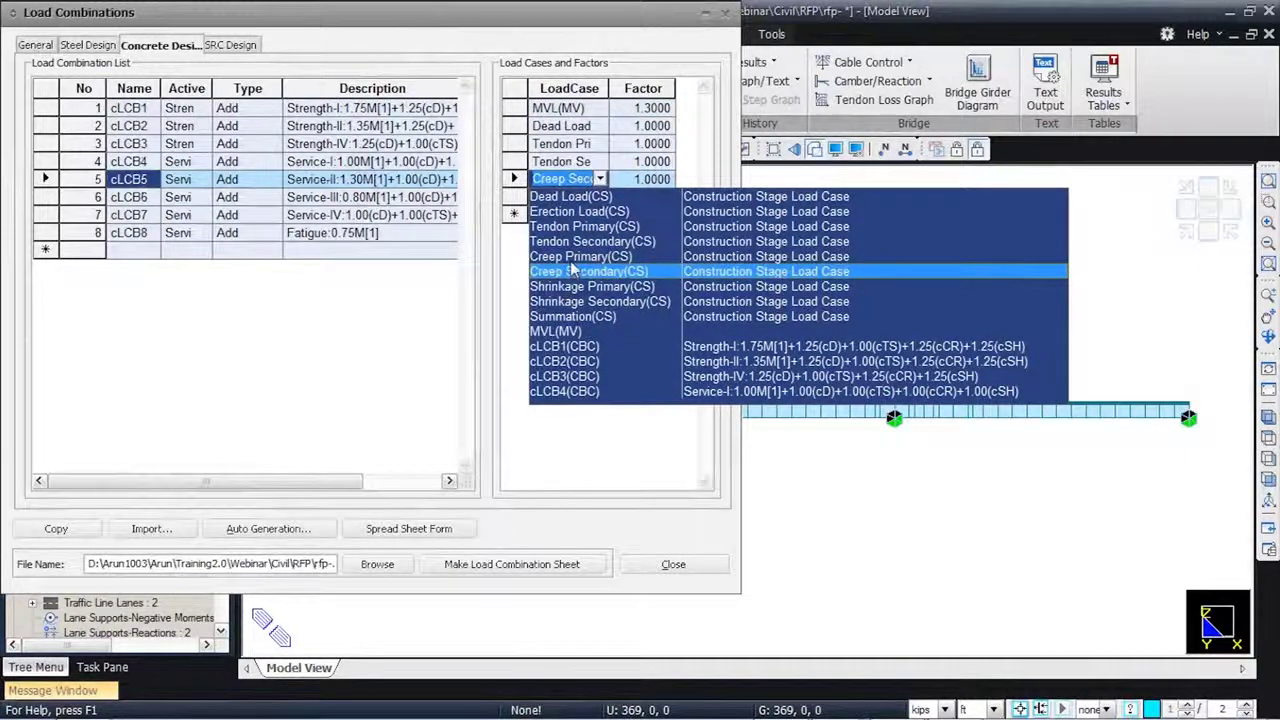
pyautogui.click(575, 257)
pyautogui.click(578, 198)
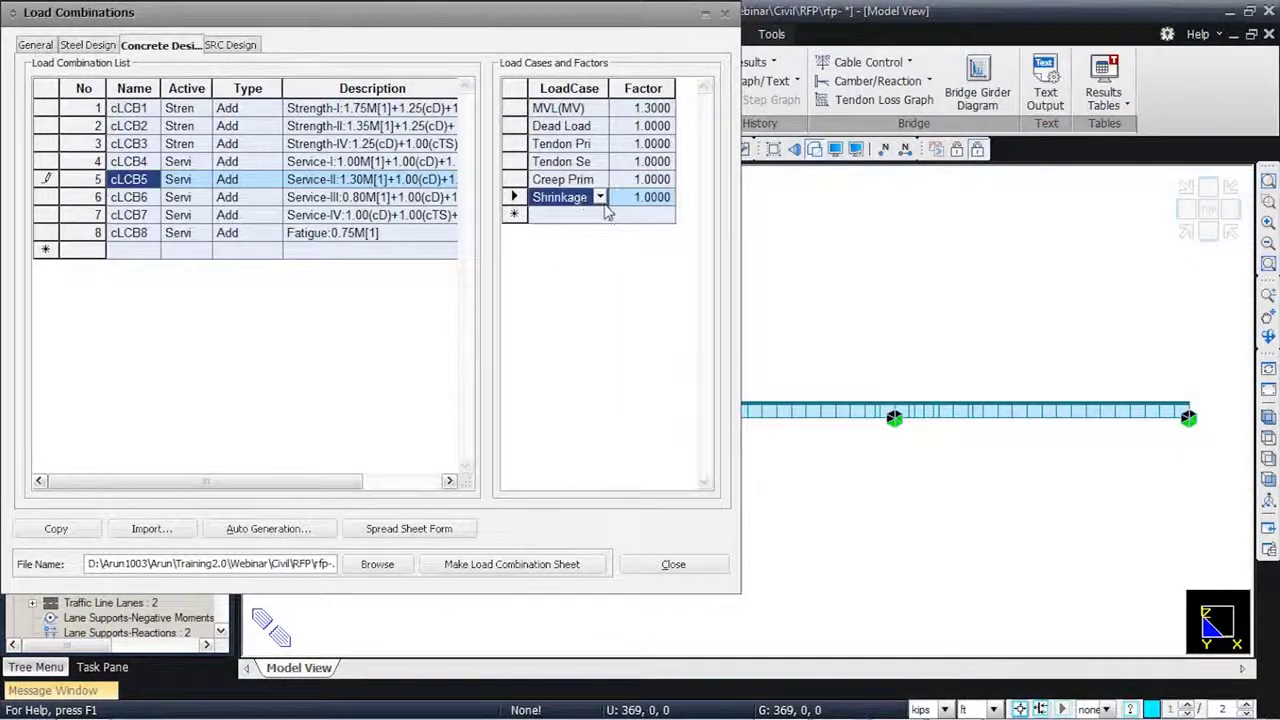
pyautogui.click(600, 198)
pyautogui.click(565, 317)
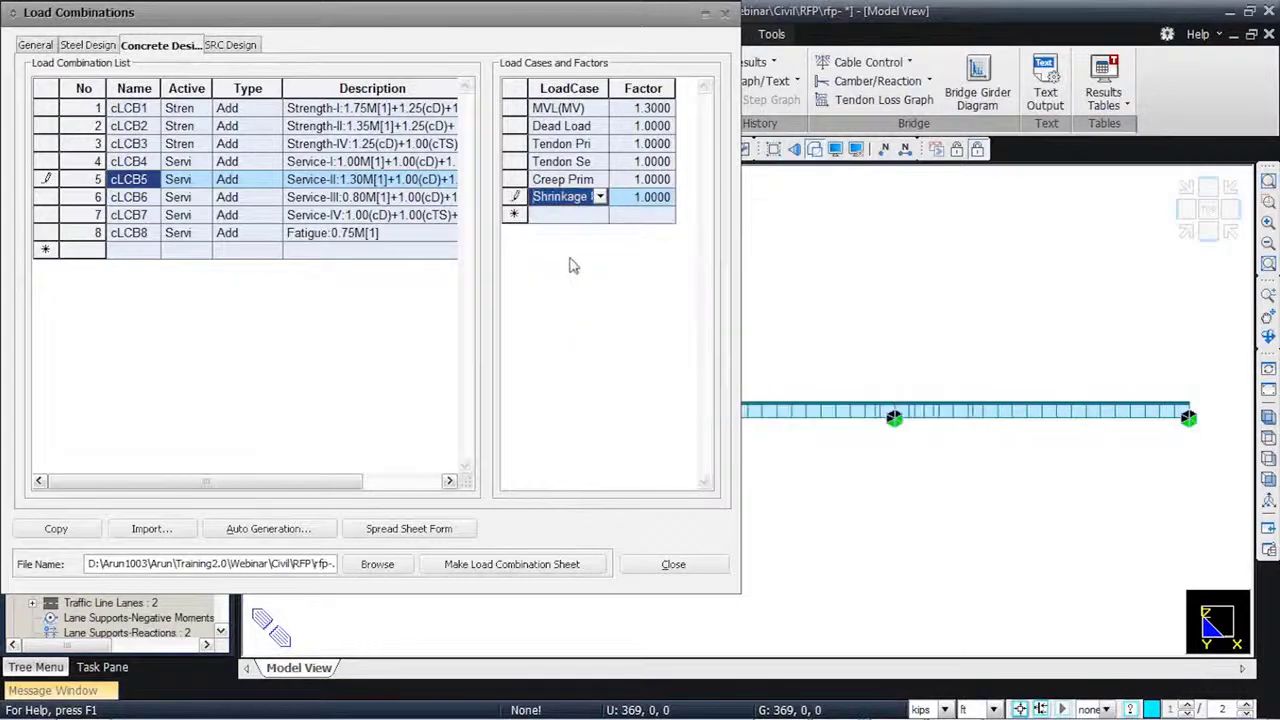
pyautogui.click(577, 218)
# - In combination cLCB6, replace the creep and shrinkage secondary load cases with Creep Primary(CS) and Shrinkage Primary(CS)
pyautogui.click(137, 199)
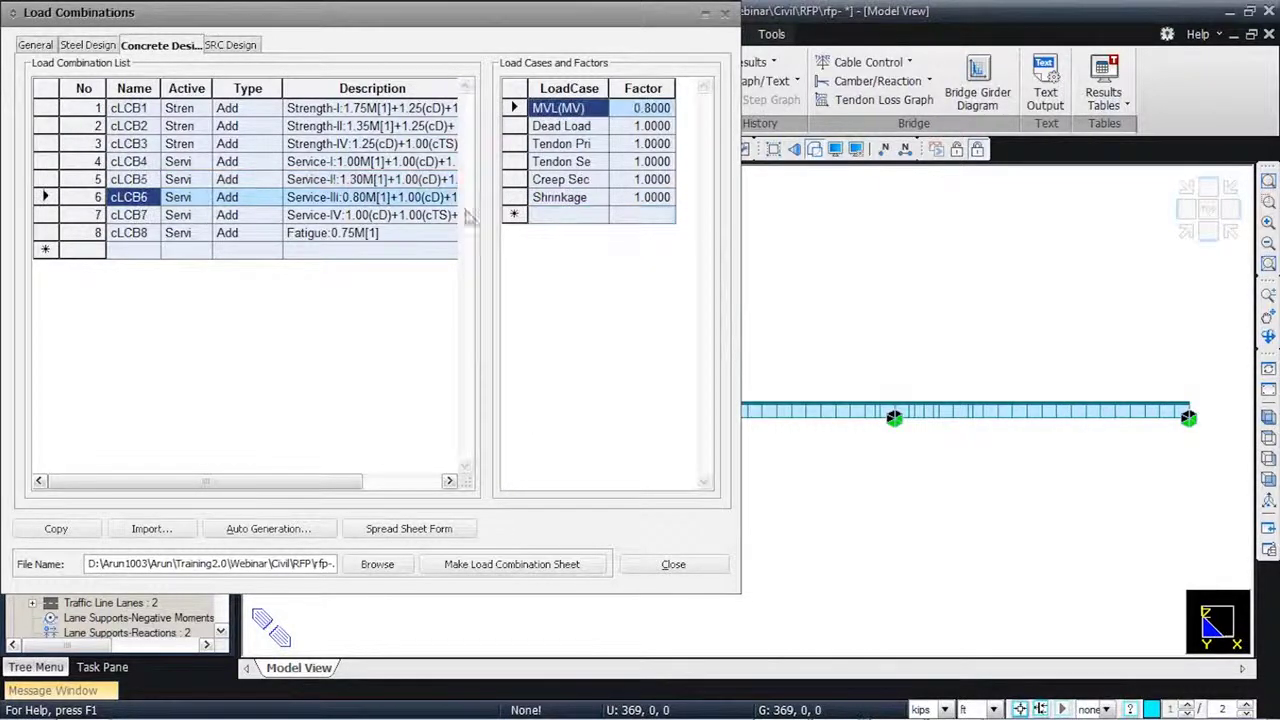
pyautogui.click(594, 181)
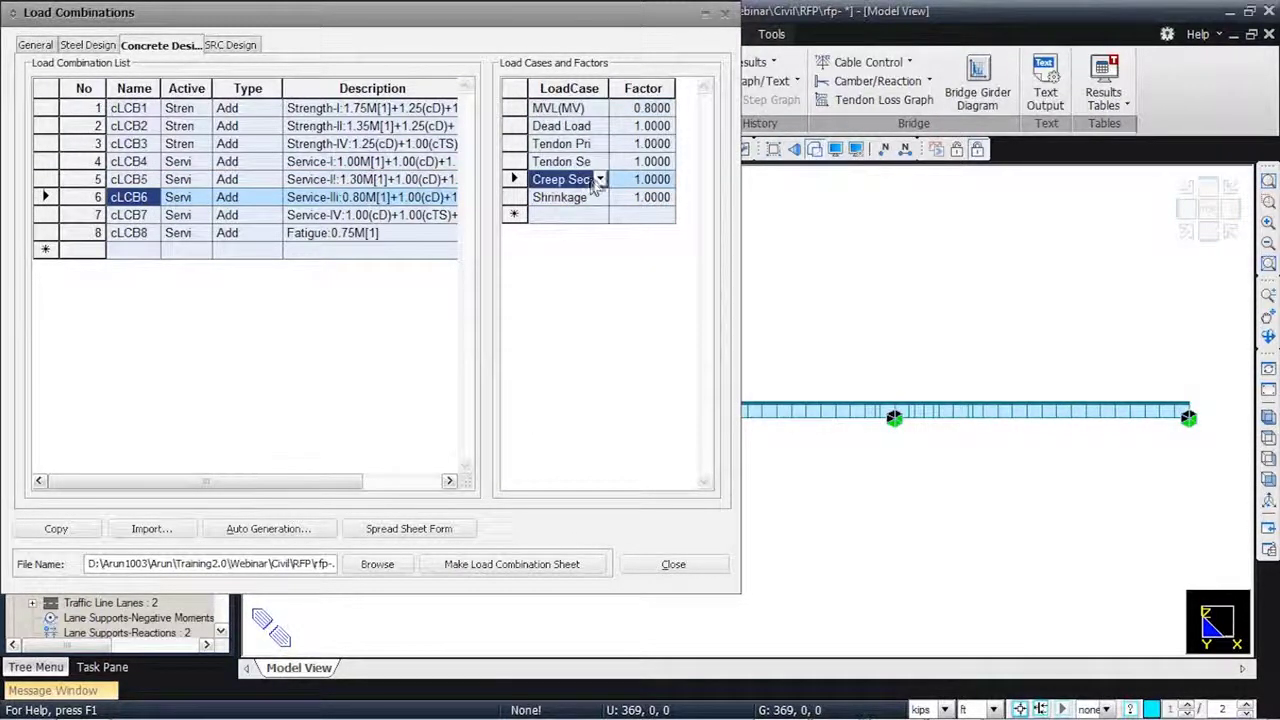
pyautogui.click(599, 180)
pyautogui.click(578, 262)
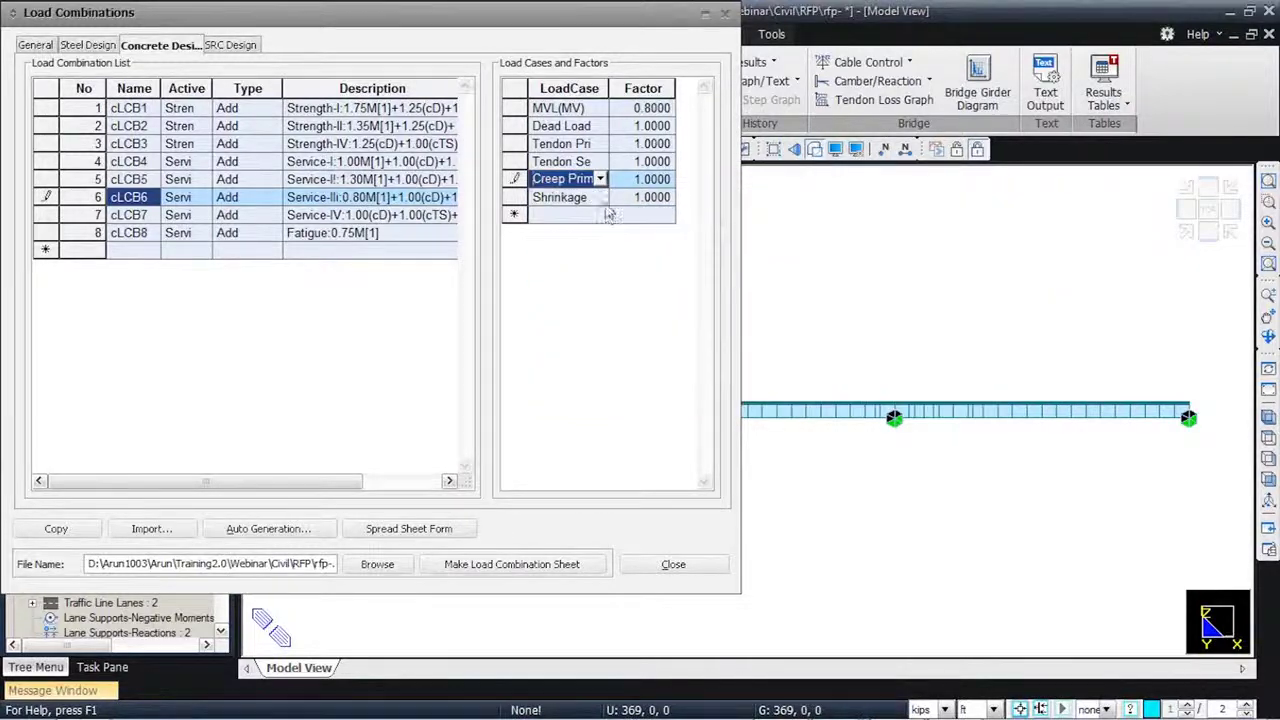
pyautogui.click(599, 197)
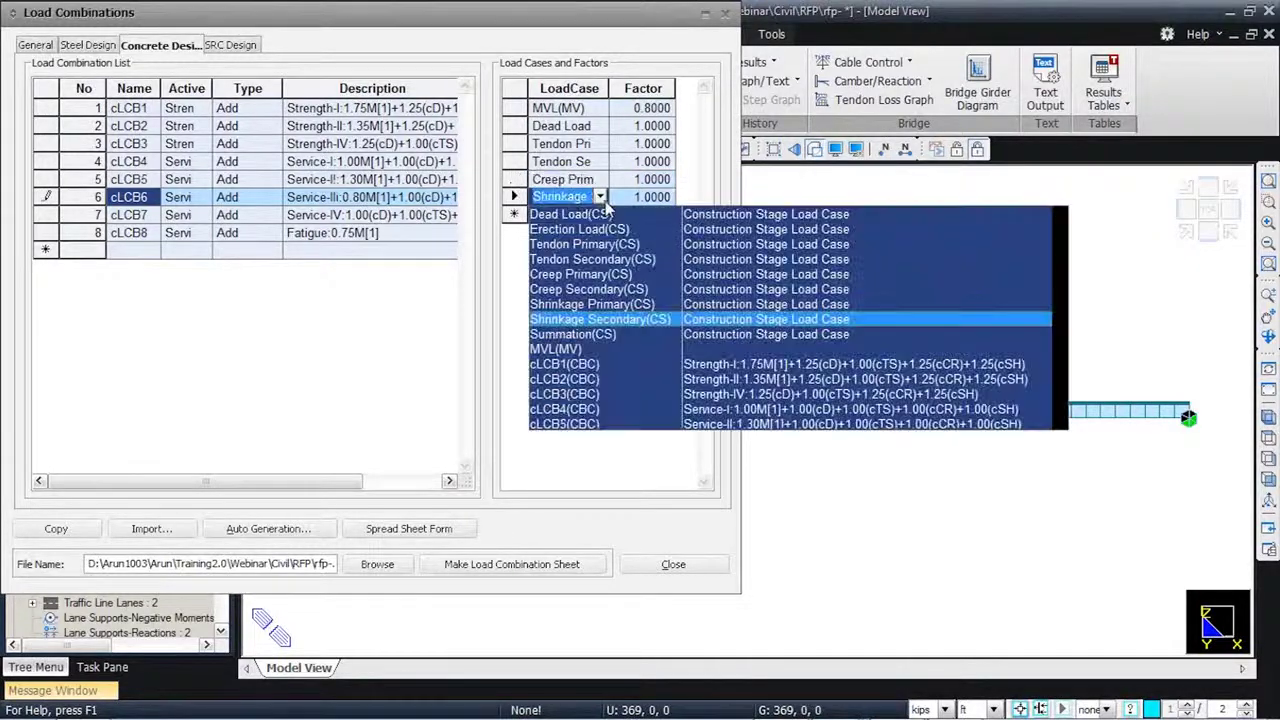
pyautogui.click(588, 305)
pyautogui.click(580, 214)
# - In combination cLCB7, replace the creep and shrinkage secondary load cases with their primary (CS) cases, and close the load combinations
pyautogui.click(152, 225)
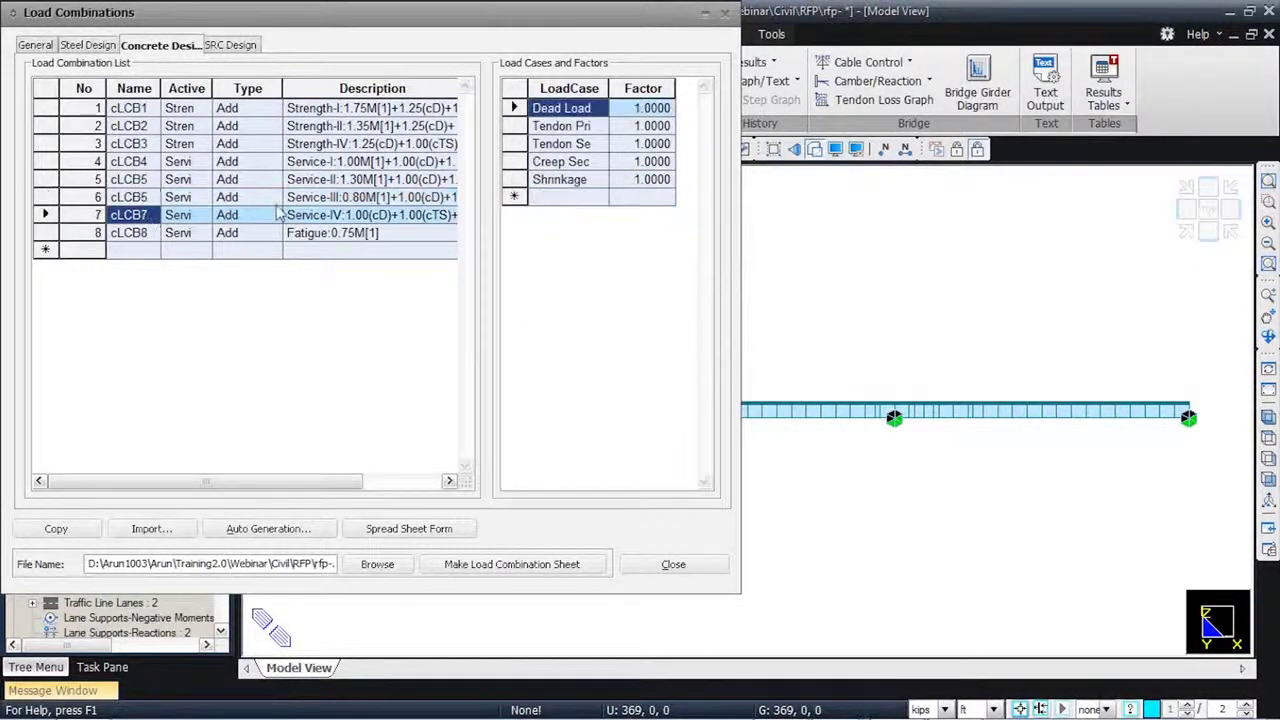
pyautogui.click(590, 162)
pyautogui.click(599, 161)
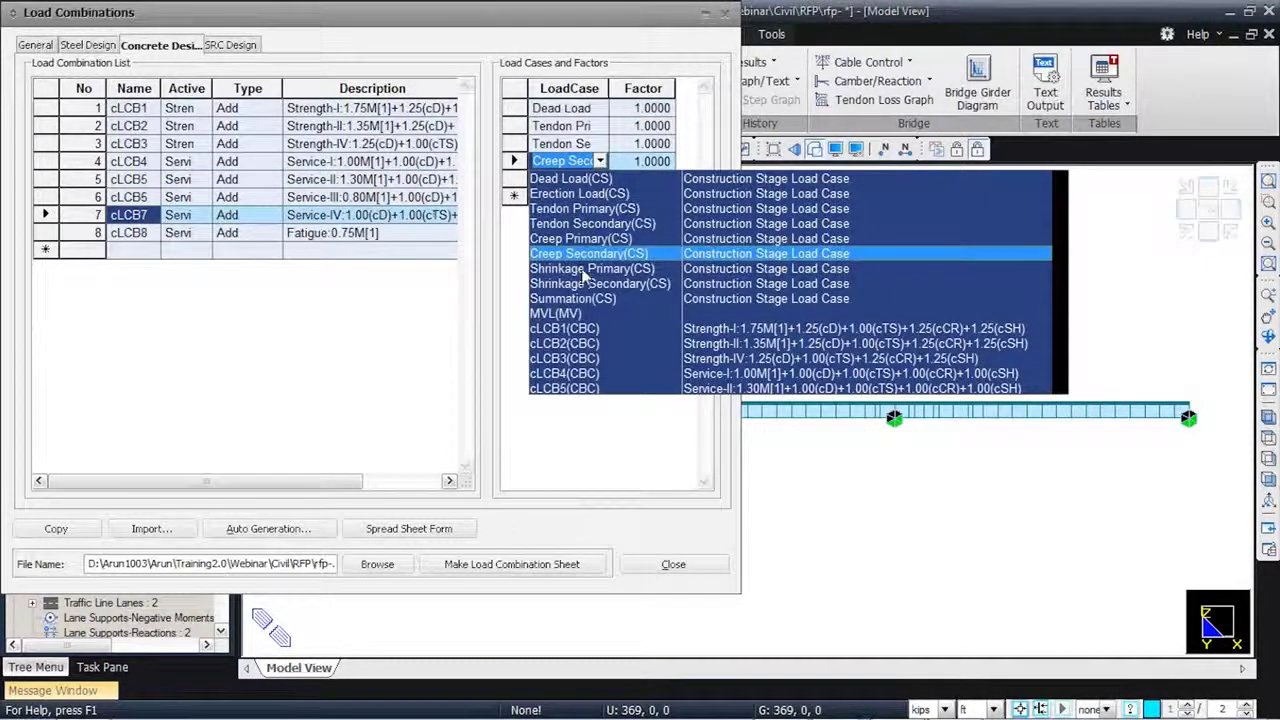
pyautogui.click(586, 238)
pyautogui.click(592, 179)
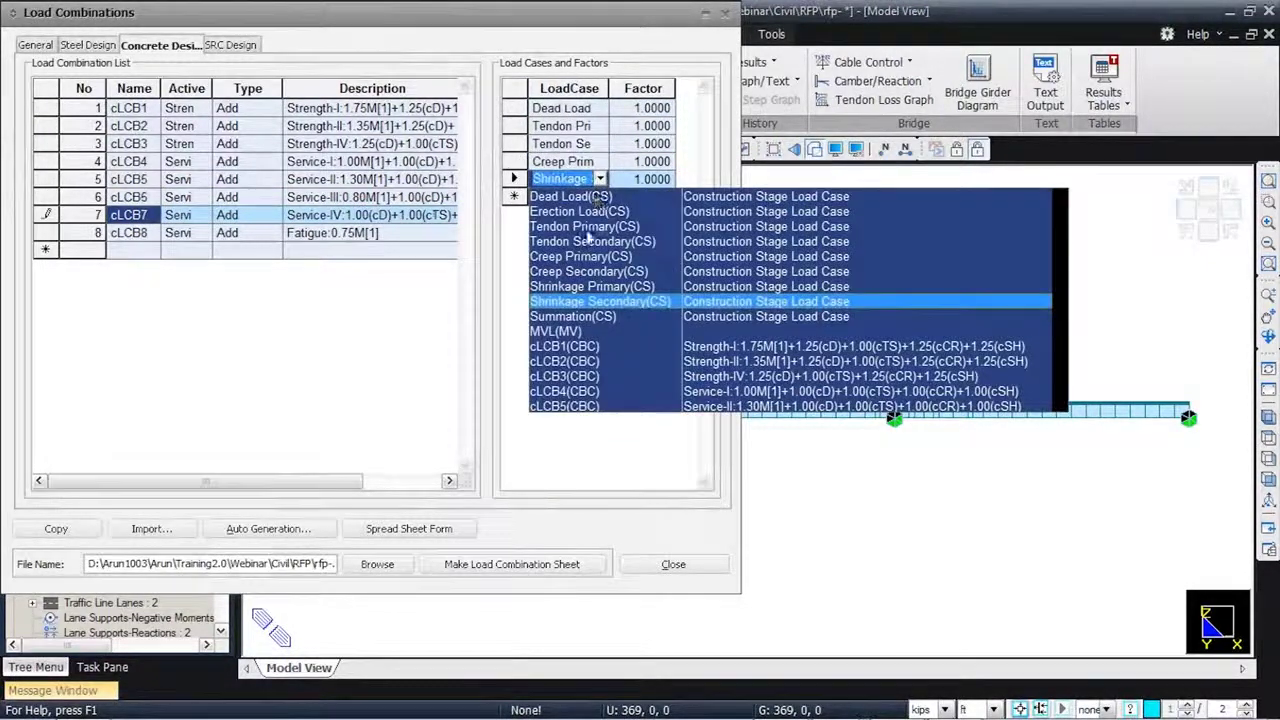
pyautogui.click(585, 288)
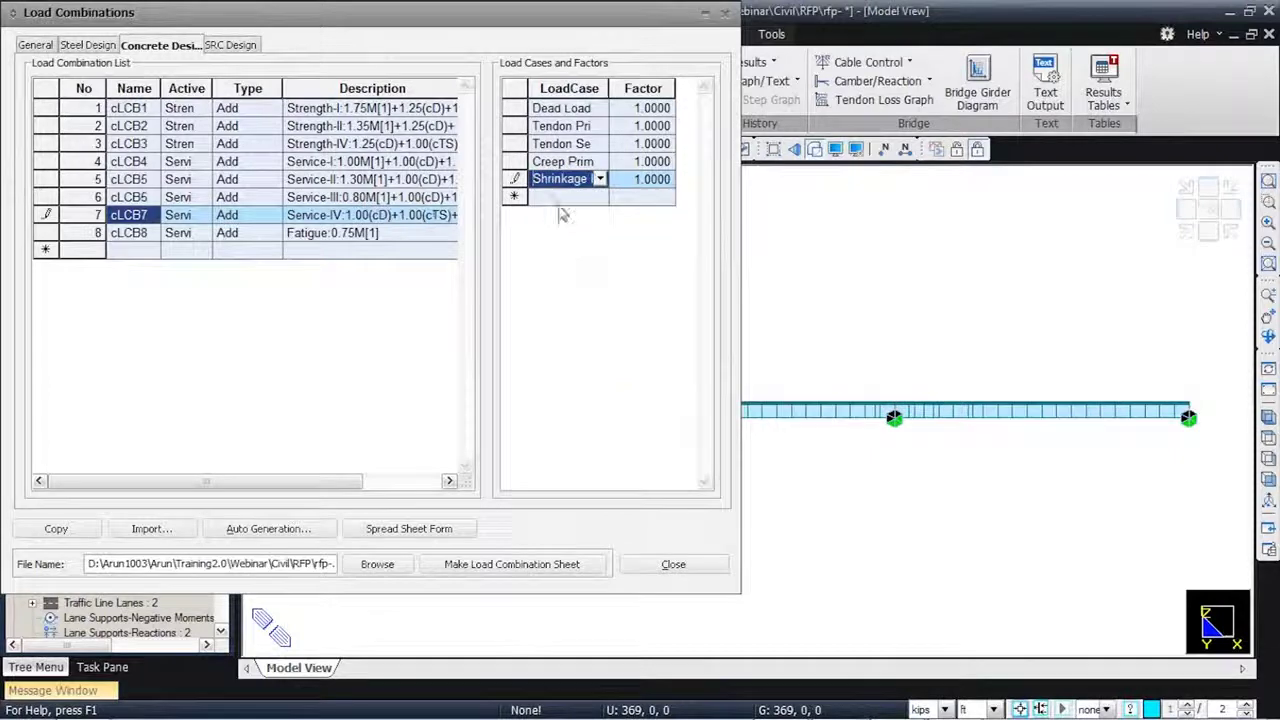
pyautogui.click(560, 200)
pyautogui.click(130, 232)
pyautogui.click(135, 250)
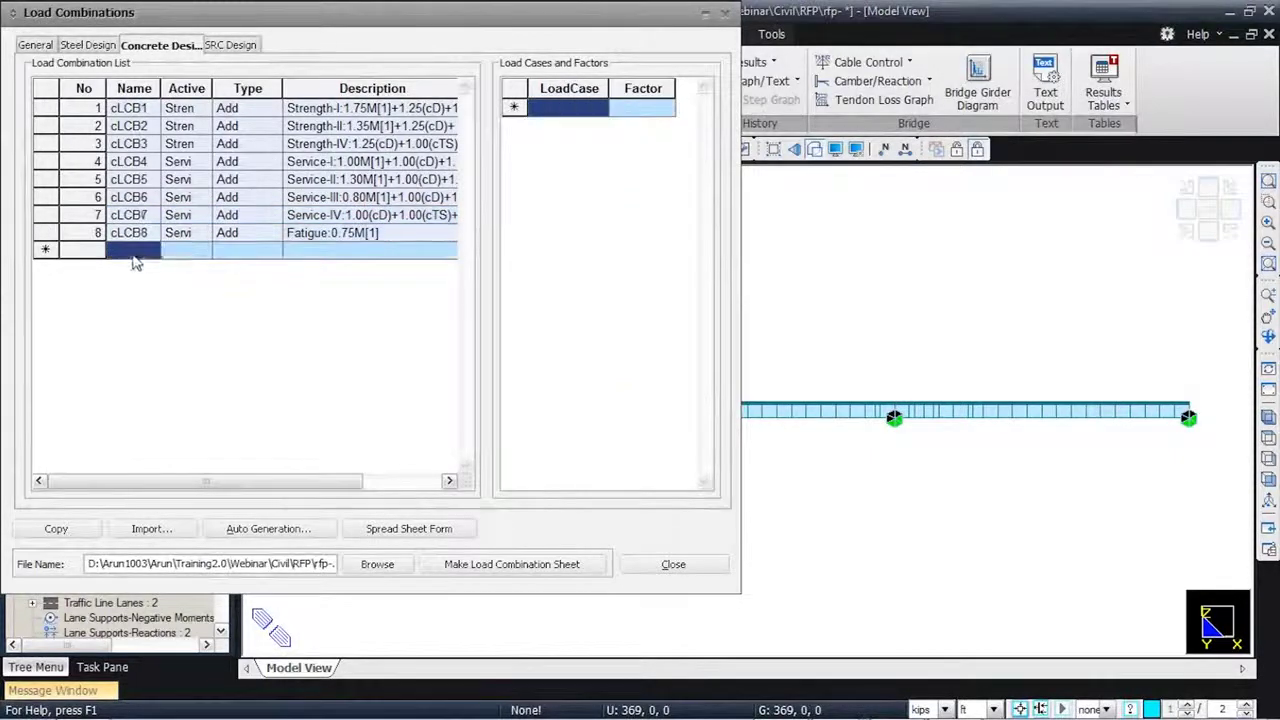
pyautogui.click(673, 564)
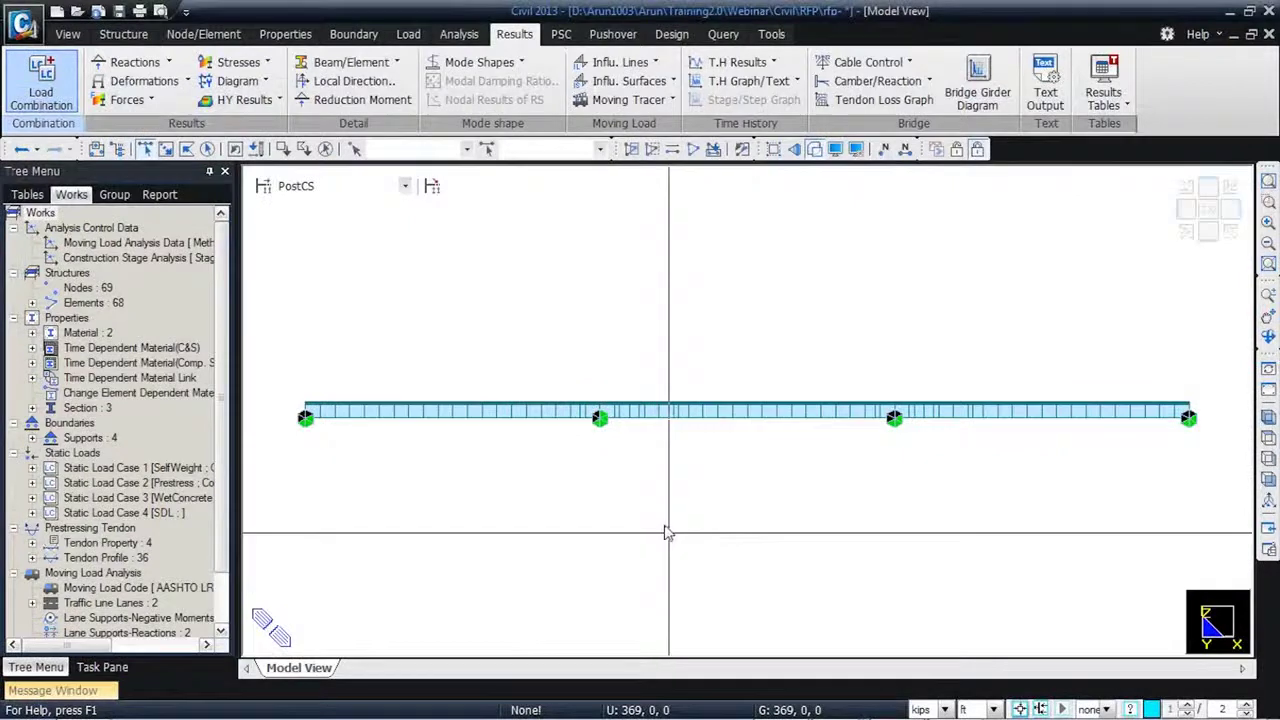
# - Open the Displacement Contour results and switch the active construction stage to CS4
pyautogui.rightClick(420, 298)
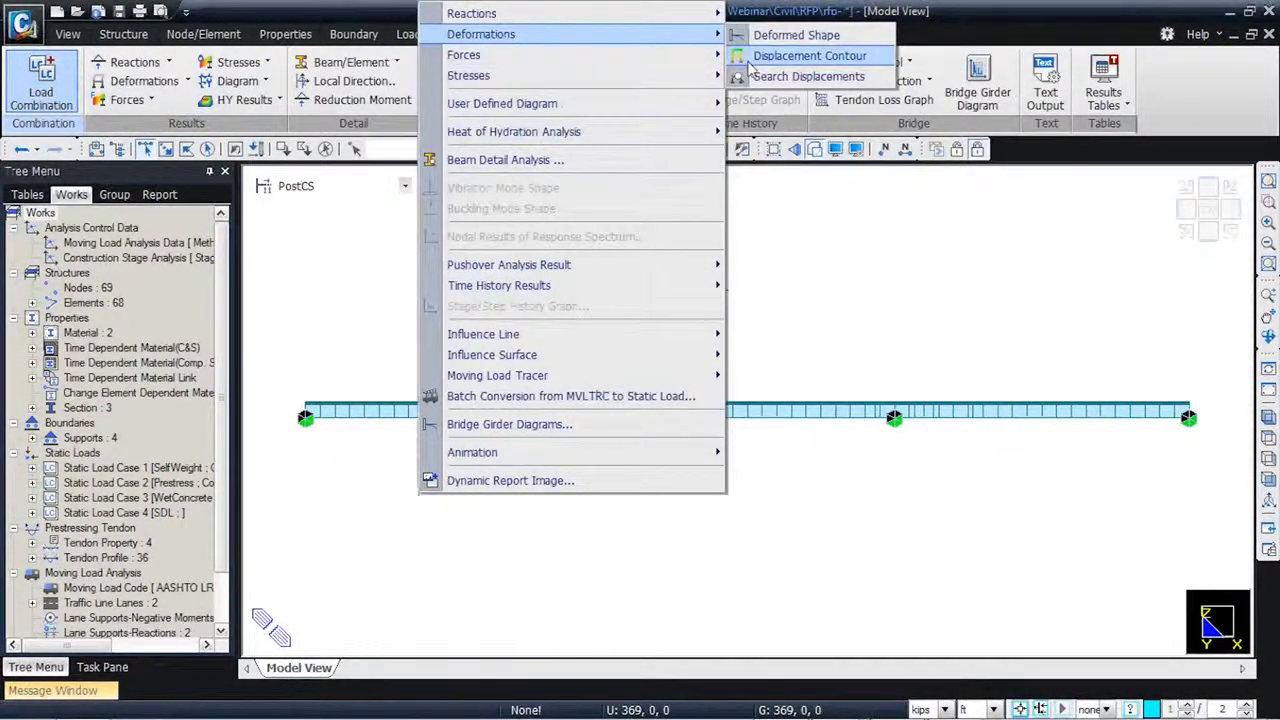
pyautogui.click(768, 48)
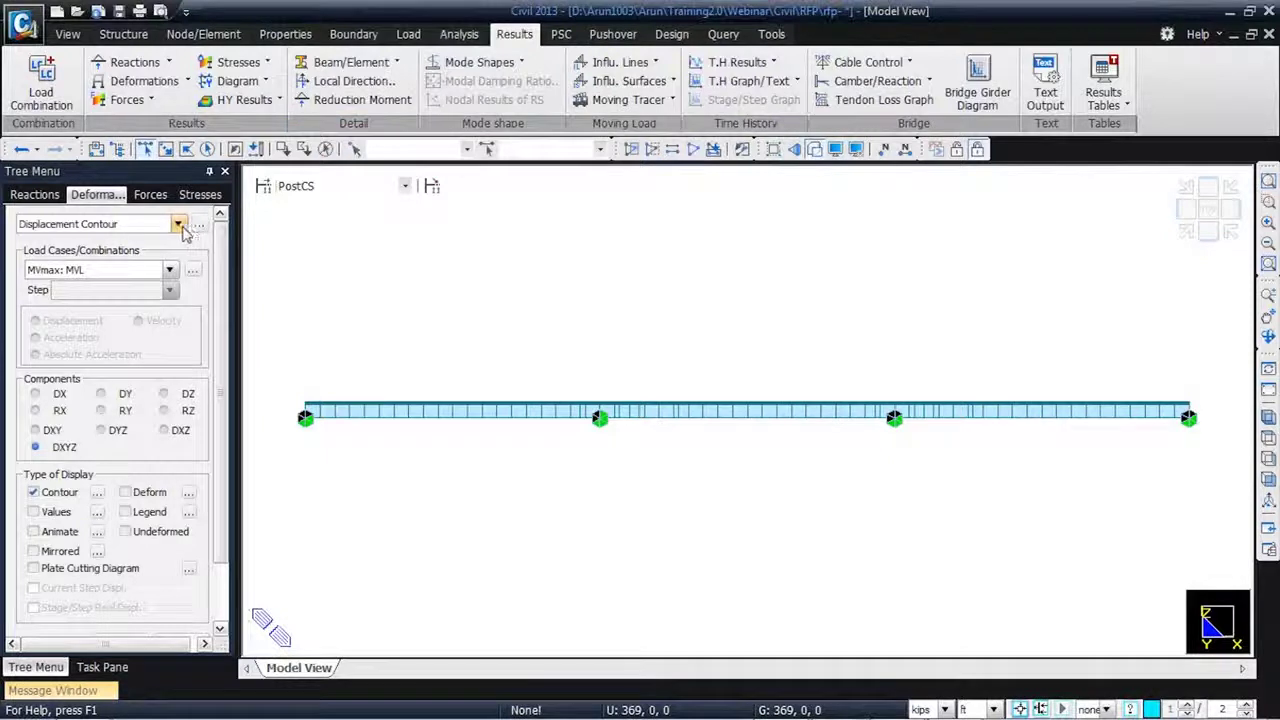
pyautogui.click(406, 187)
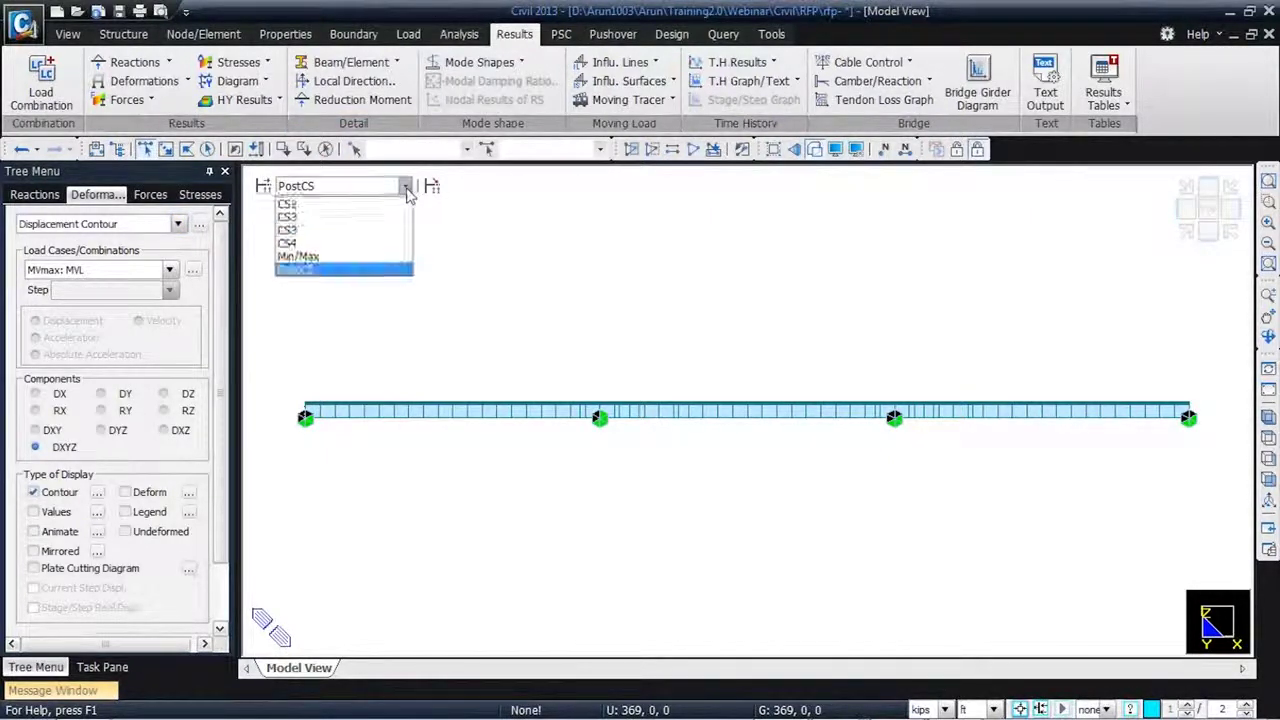
pyautogui.click(381, 248)
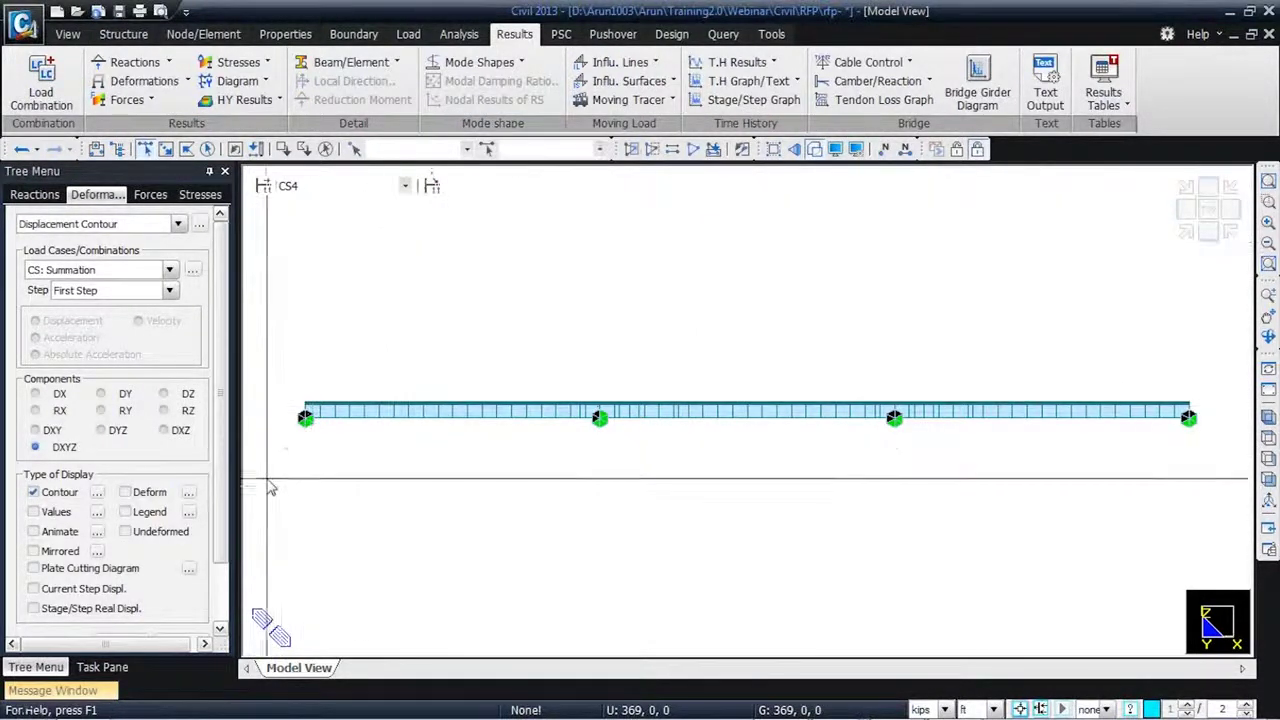
# - Undisplay the support symbols in the model view through the Type 1 supports in a second works tree
pyautogui.rightClick(1230, 128)
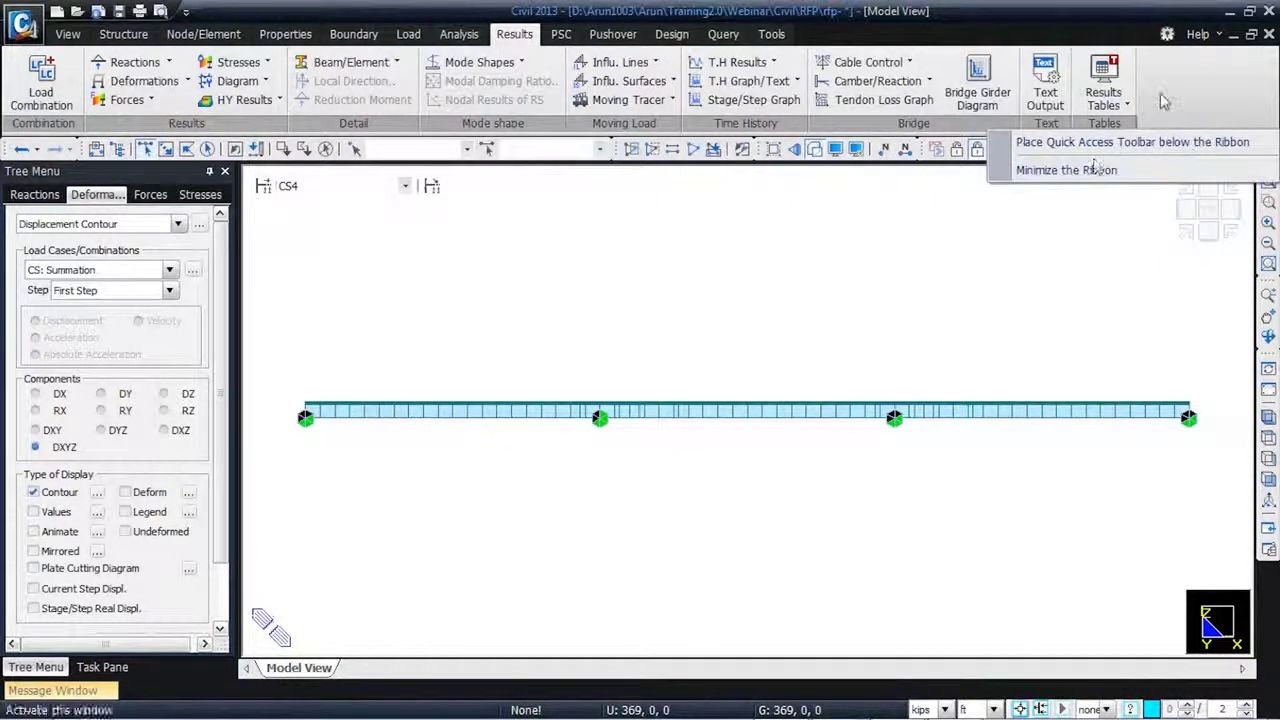
pyautogui.press('Escape')
pyautogui.rightClick(1133, 151)
pyautogui.click(1160, 186)
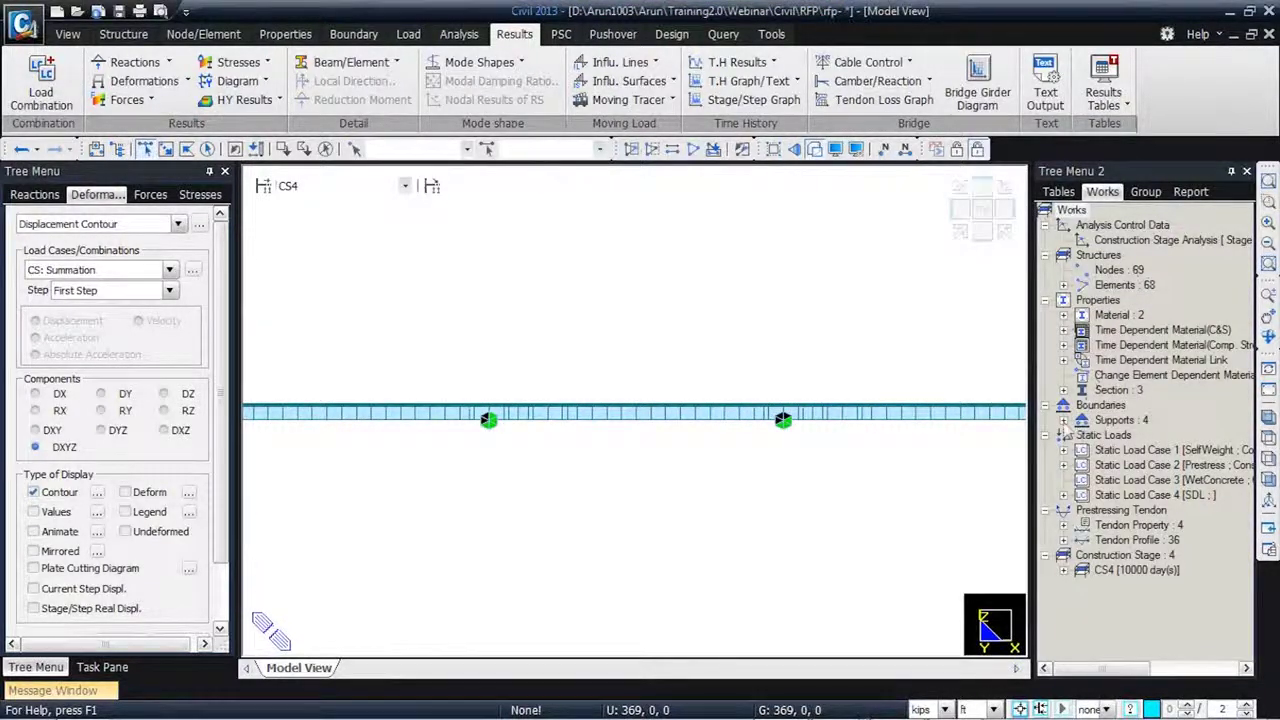
pyautogui.click(1064, 420)
pyautogui.rightClick(1108, 434)
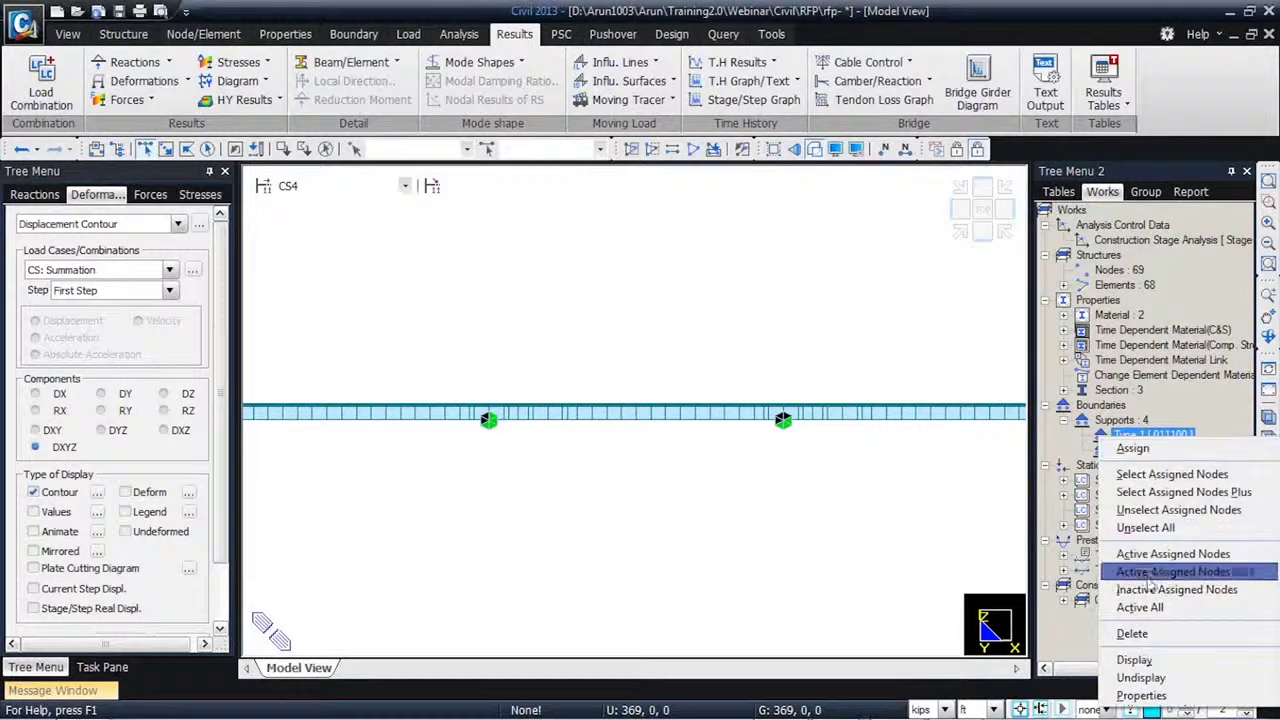
pyautogui.click(1150, 677)
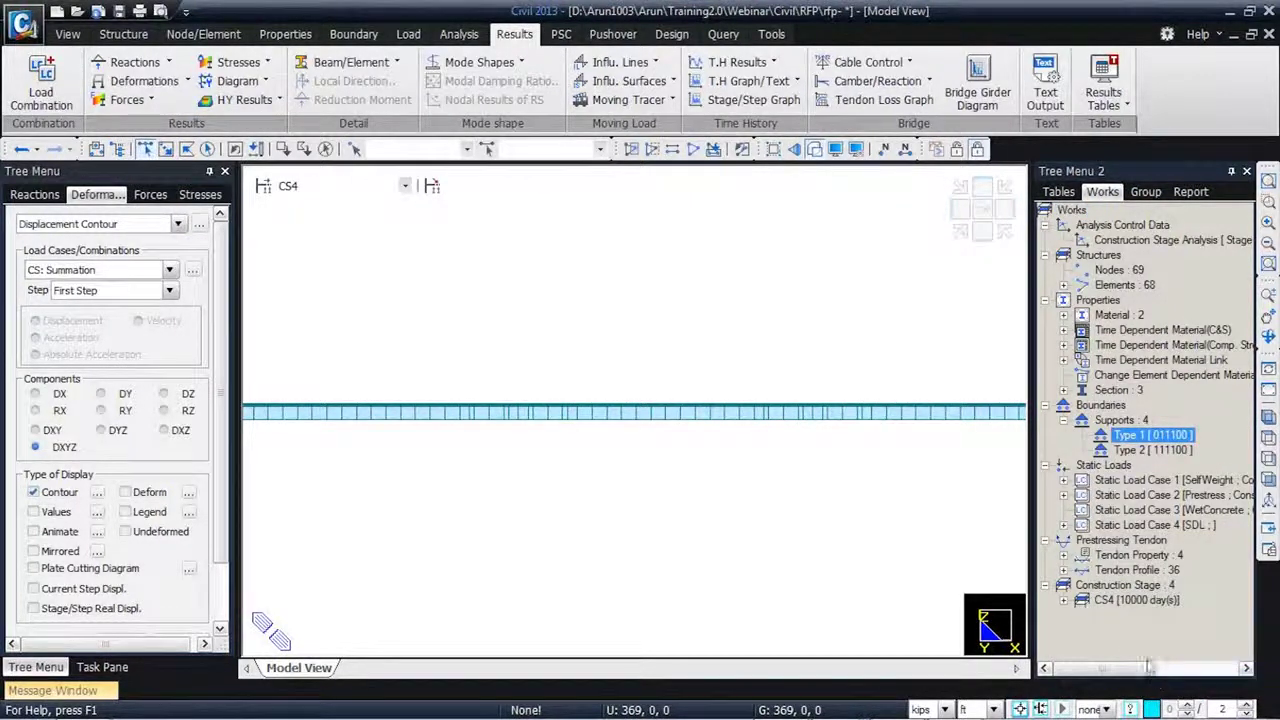
pyautogui.click(1231, 172)
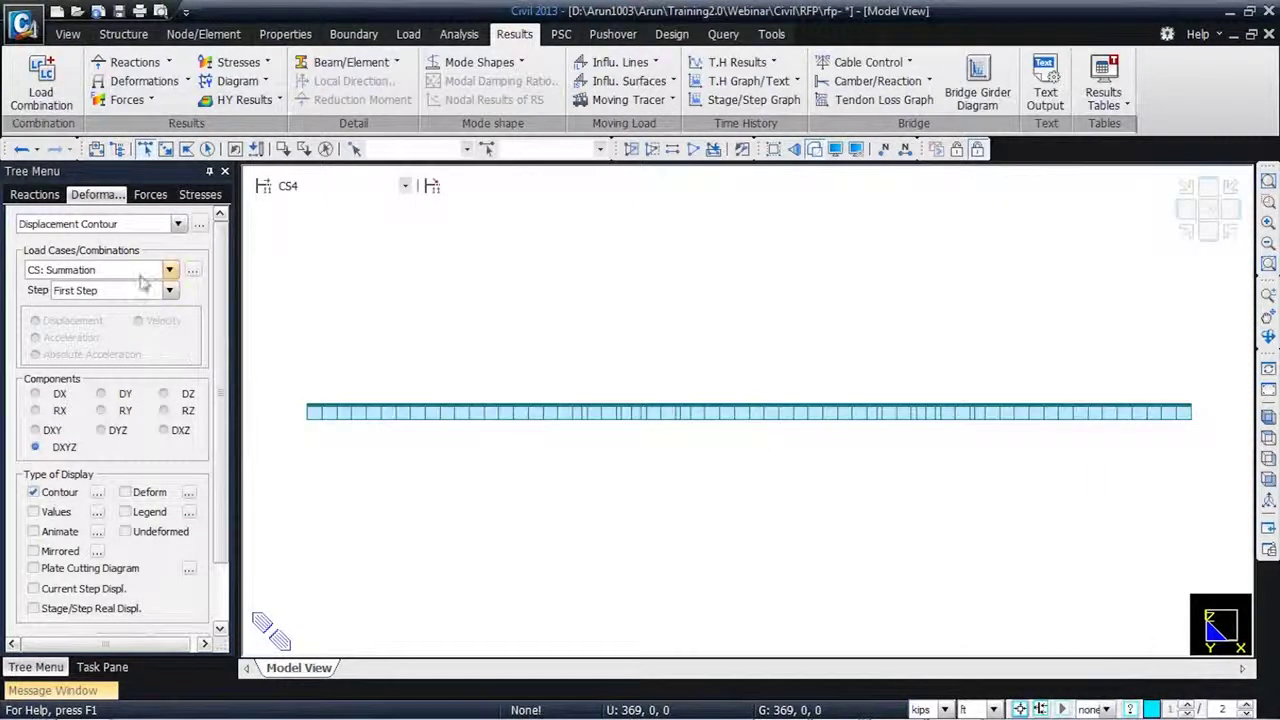
# - Plot the DXYZ displacement contour for stage CS1, CS: Summation, with the deformed shape and legend enabled
pyautogui.click(170, 290)
pyautogui.click(160, 318)
pyautogui.click(404, 186)
pyautogui.click(387, 204)
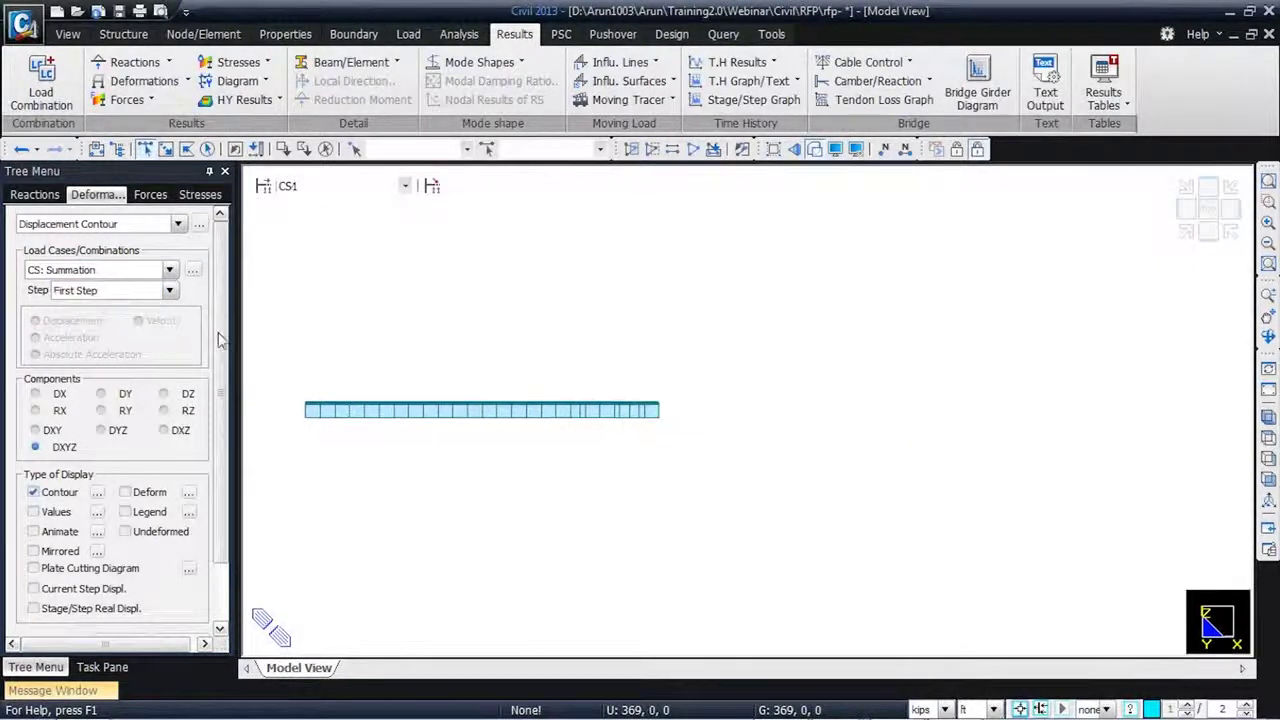
pyautogui.scroll(-2, 208, 360)
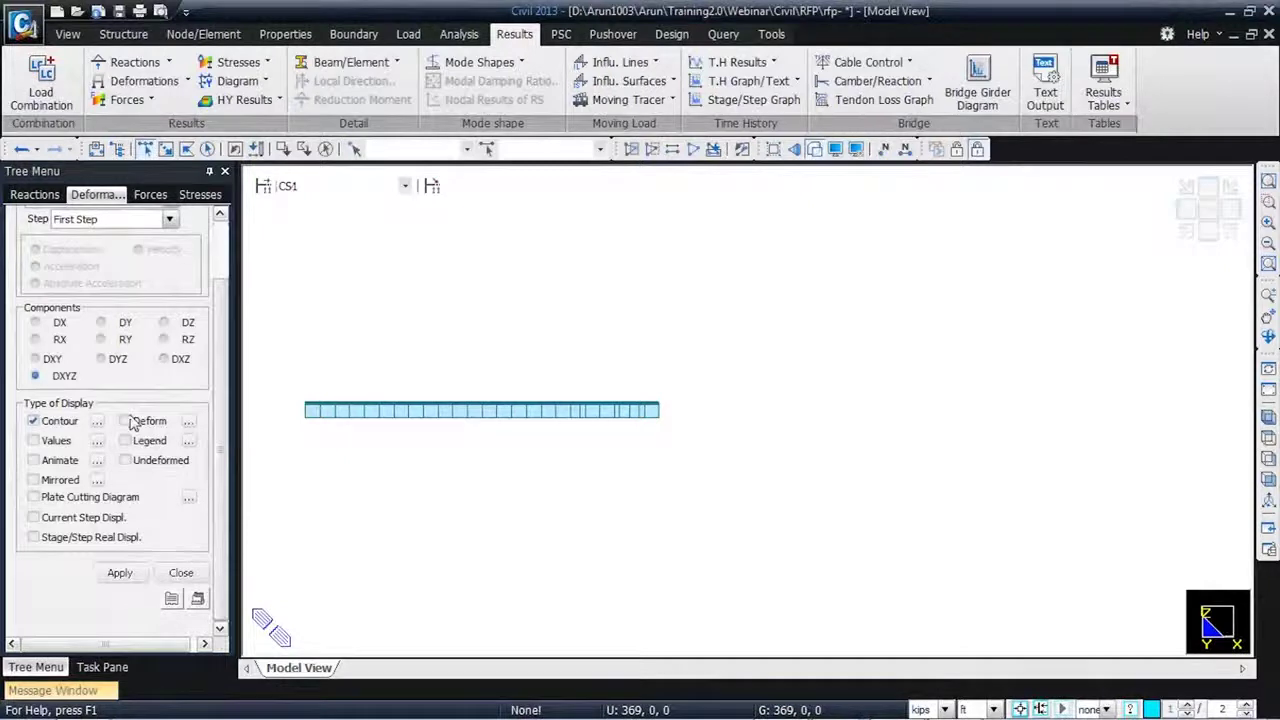
pyautogui.click(125, 440)
pyautogui.click(120, 575)
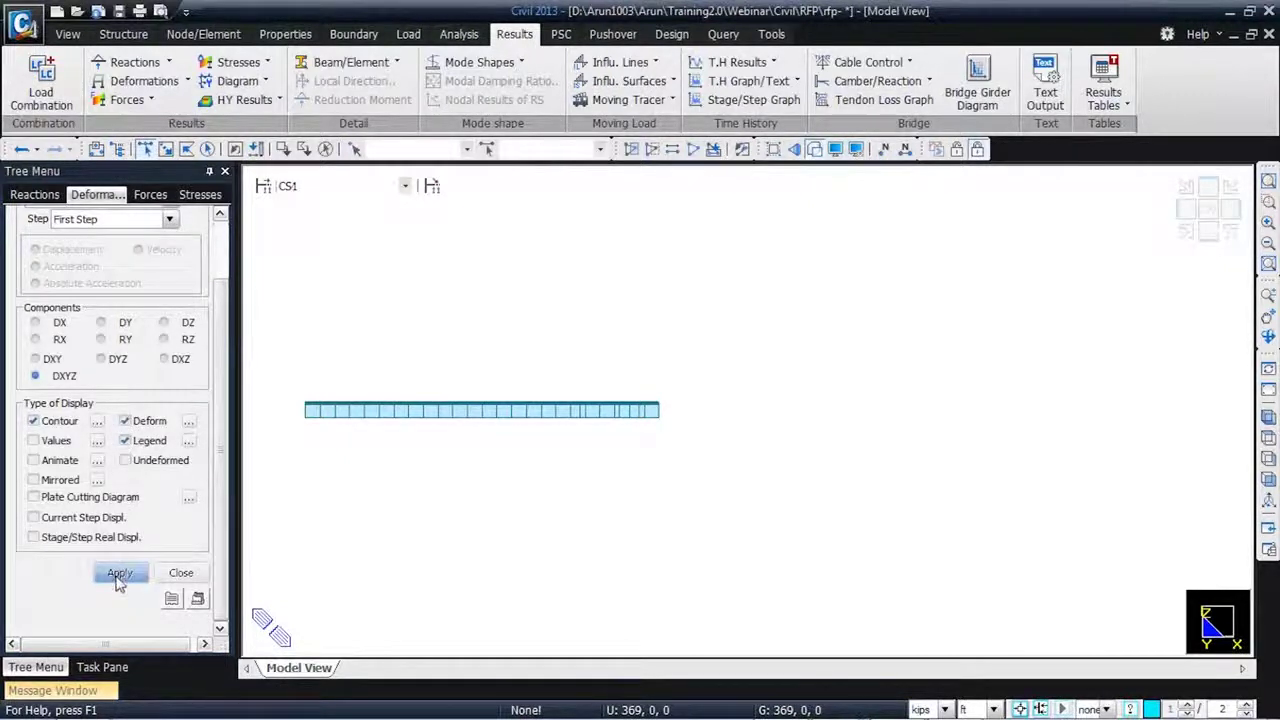
# - Set the length unit to inches and view the whole deformed girder of stage CS1
pyautogui.click(994, 709)
pyautogui.click(988, 681)
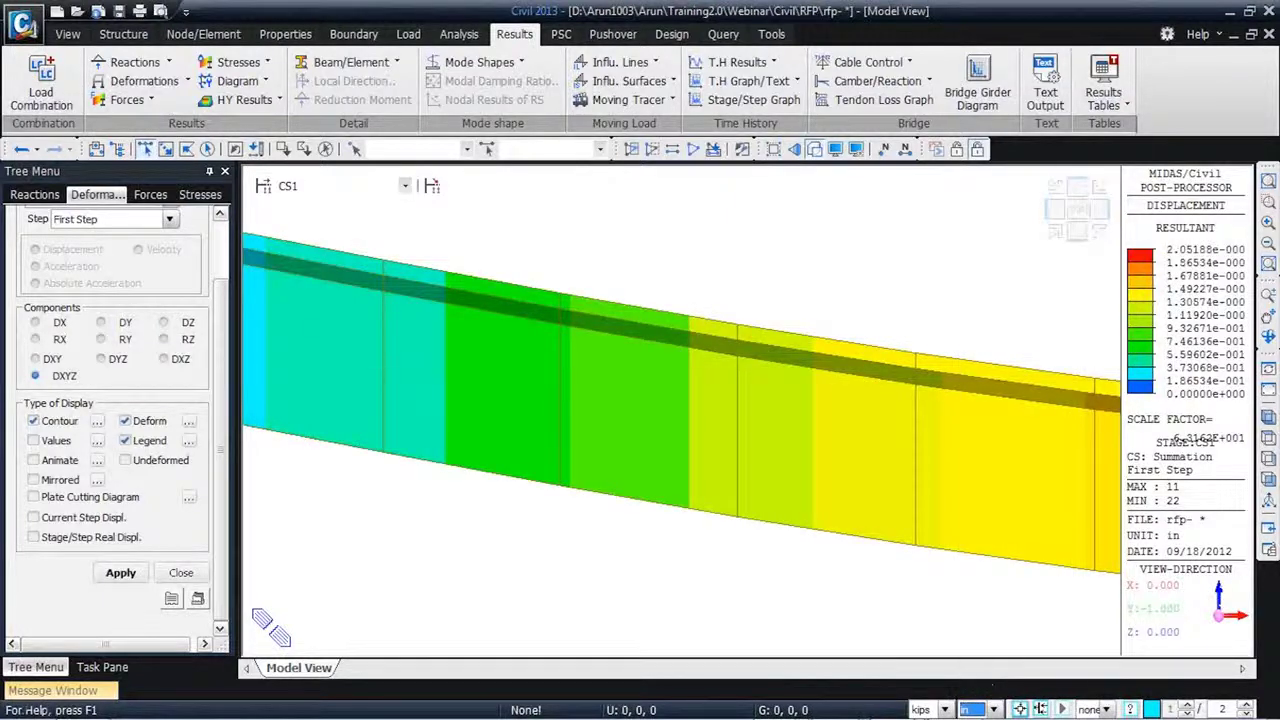
pyautogui.click(1266, 192)
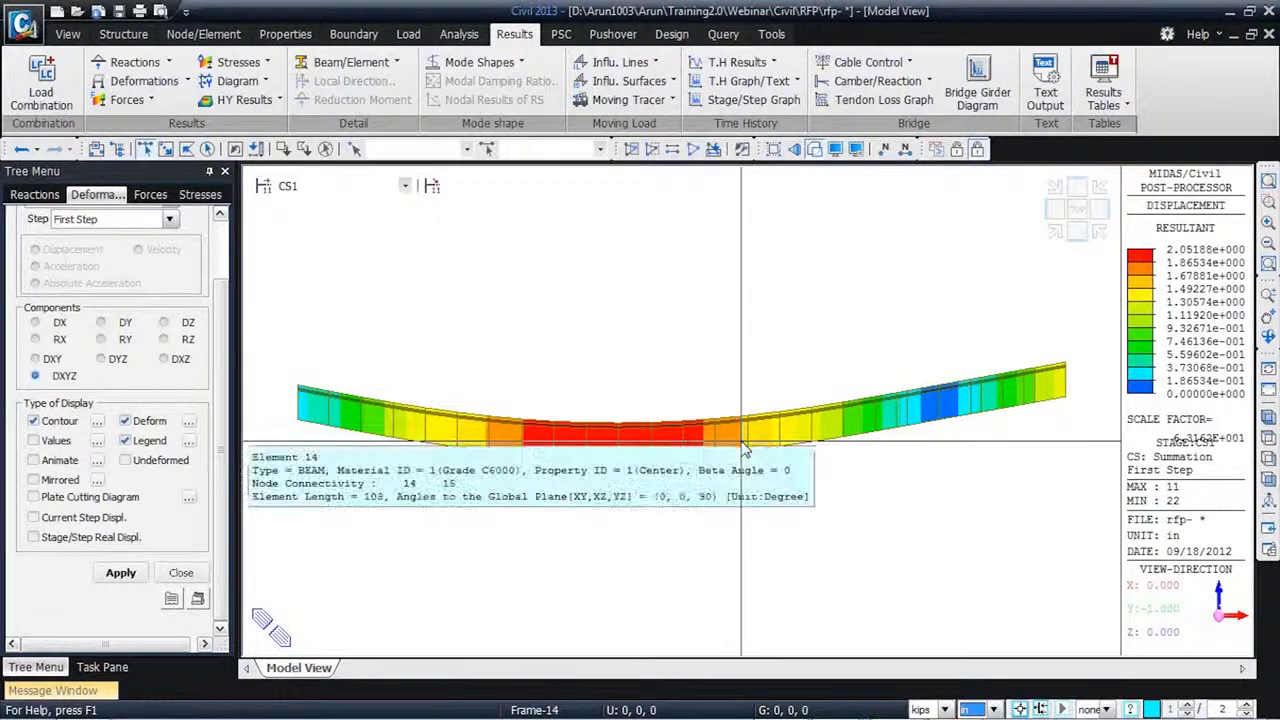
pyautogui.scroll(-5, 731, 345)
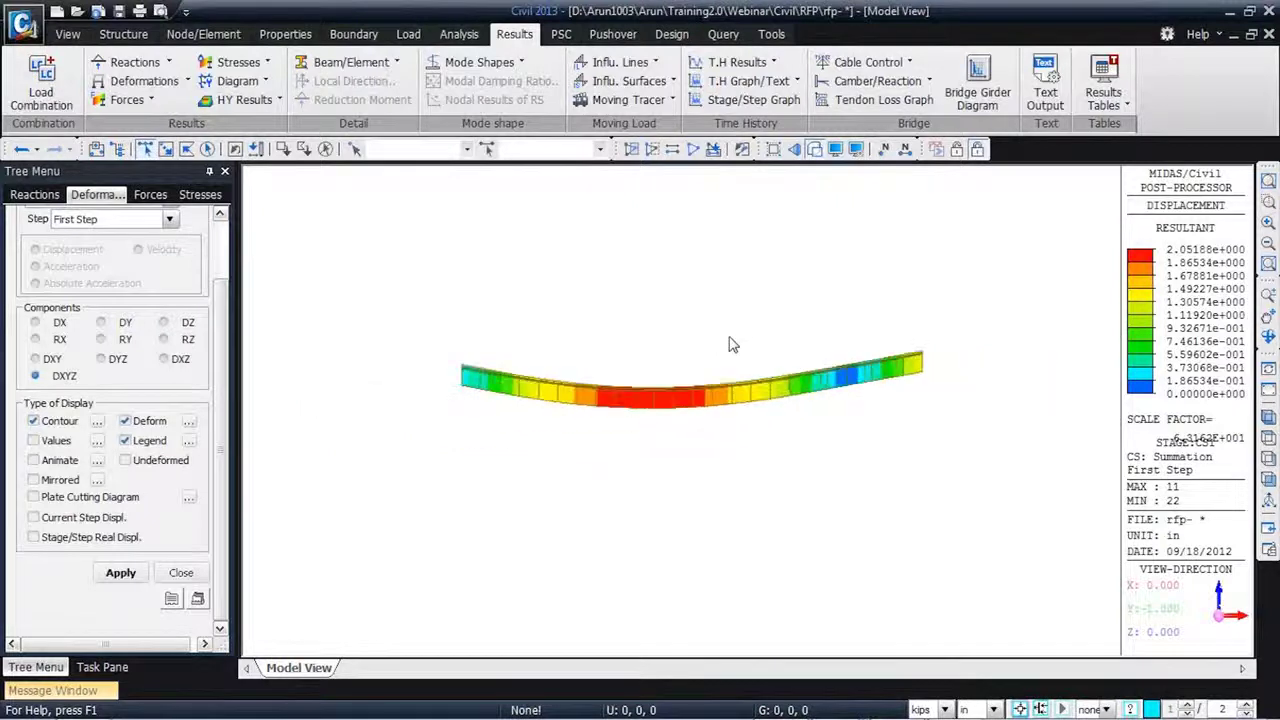
# - Plot the DXYZ displacement contour of stage CS1 for the Last Step
pyautogui.moveTo(731, 345); pyautogui.dragTo(568, 404, button='middle')
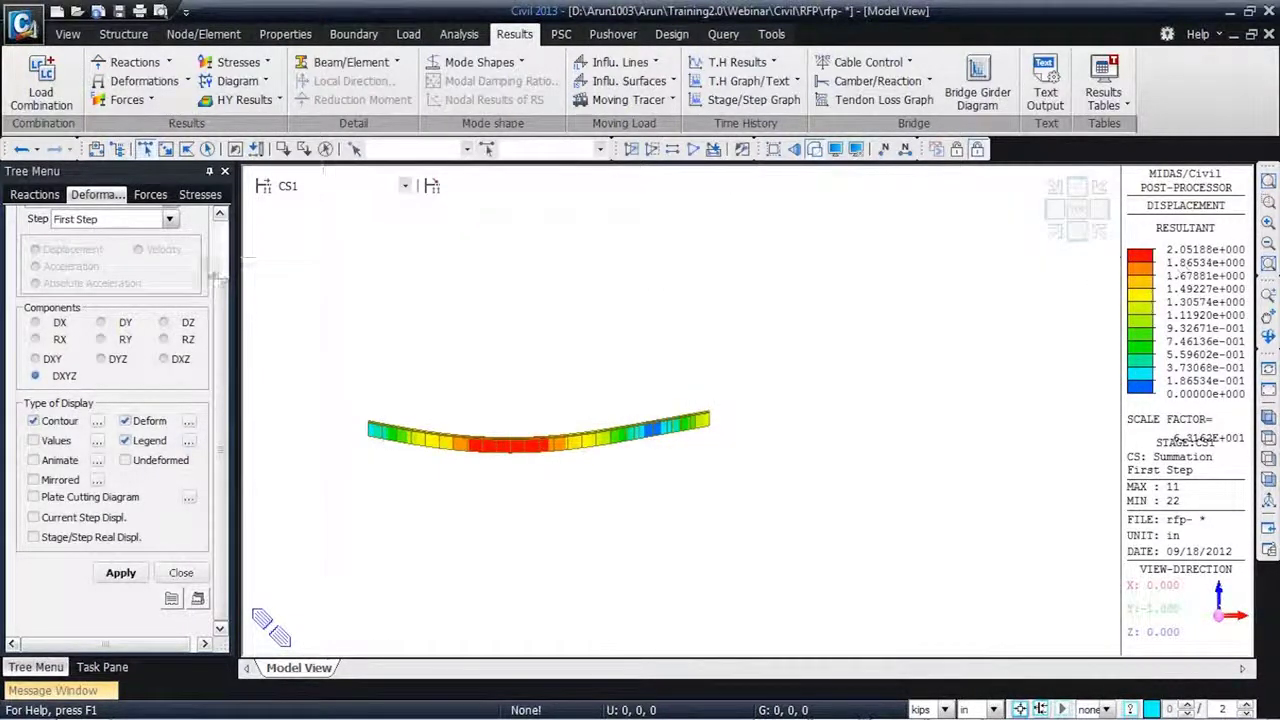
pyautogui.click(169, 221)
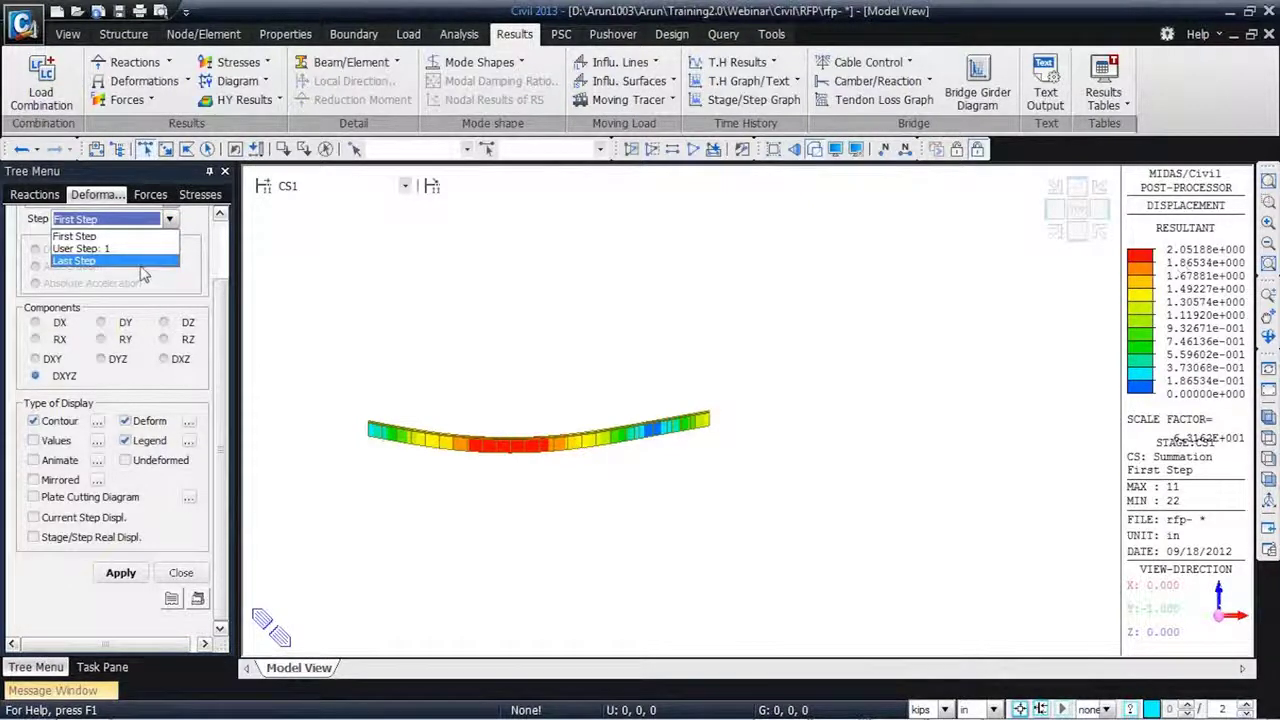
pyautogui.click(141, 262)
pyautogui.click(116, 578)
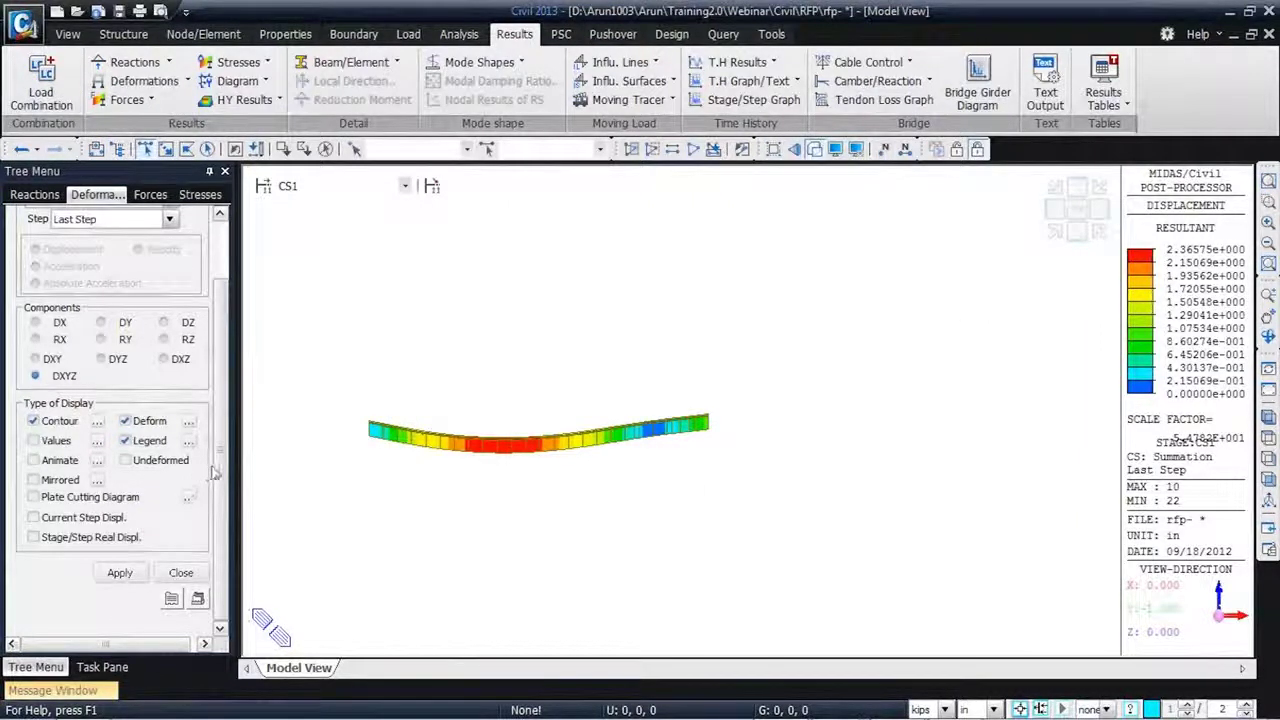
# - Switch the displacement contour to stage CS3, set its deformation scale factor to 0.5, and fit the whole girder in view
pyautogui.click(403, 187)
pyautogui.click(382, 213)
pyautogui.press('Down')
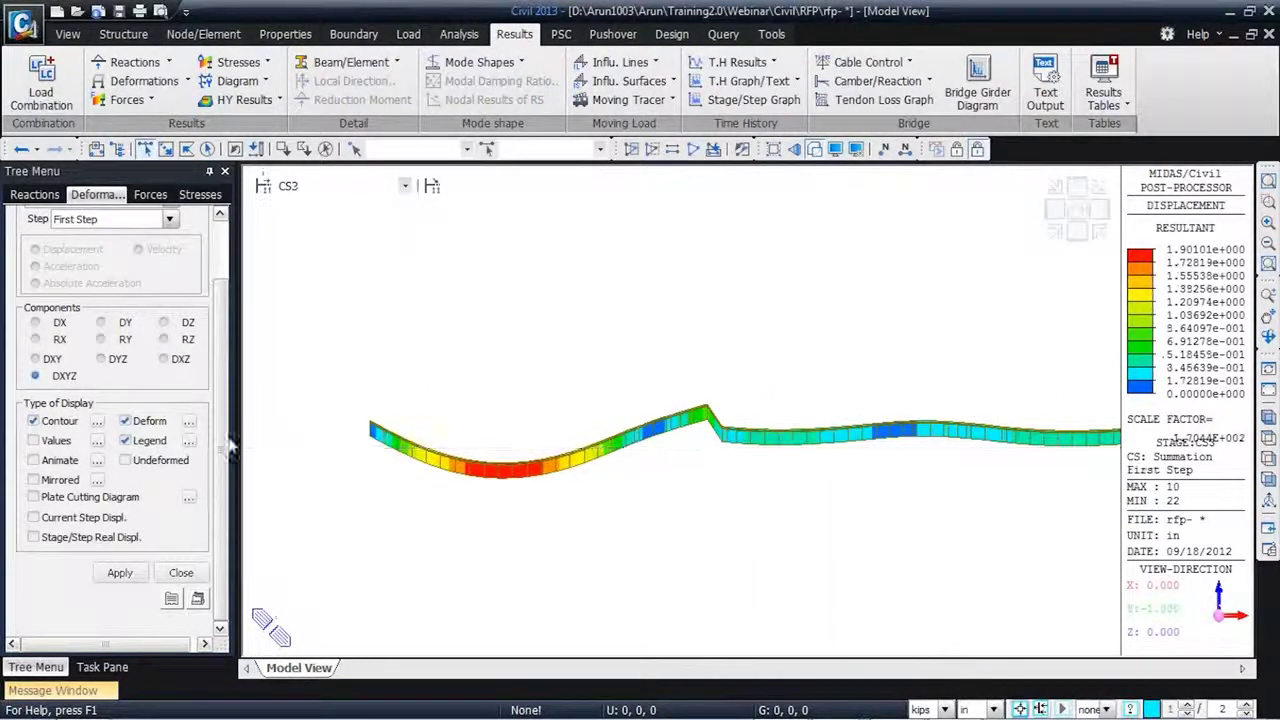
pyautogui.click(188, 421)
pyautogui.write('0.5')
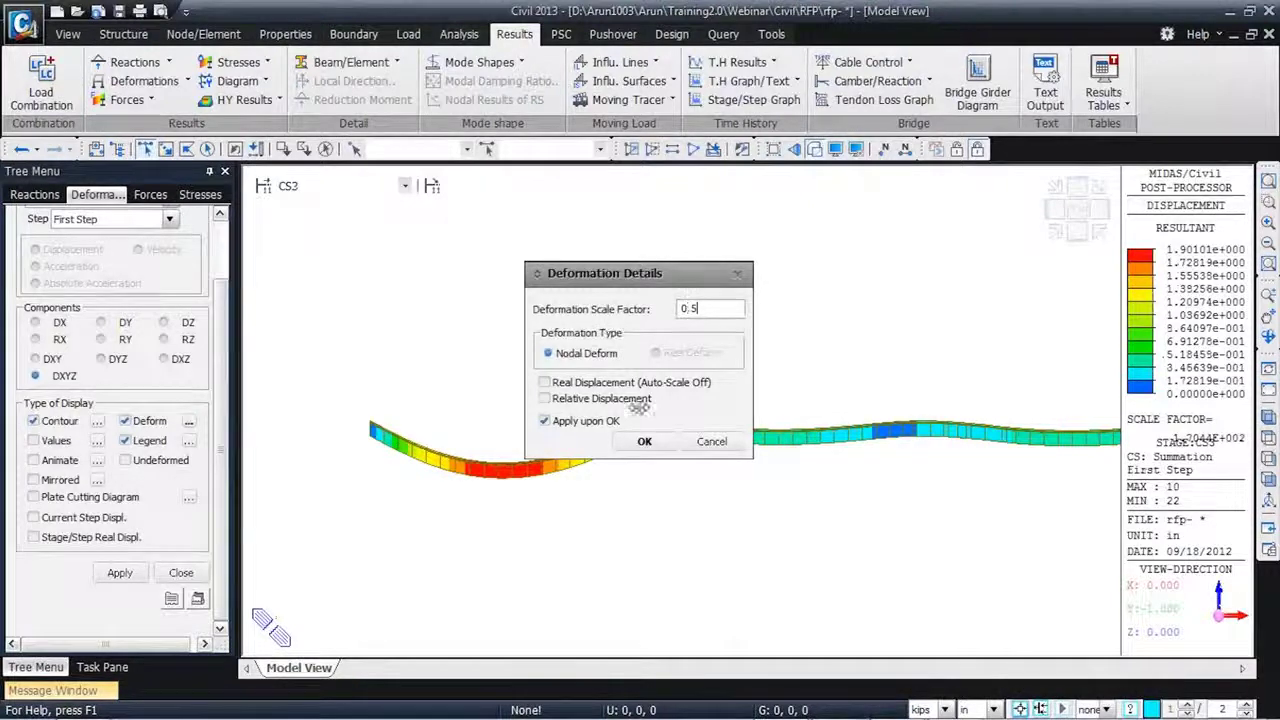
pyautogui.click(644, 441)
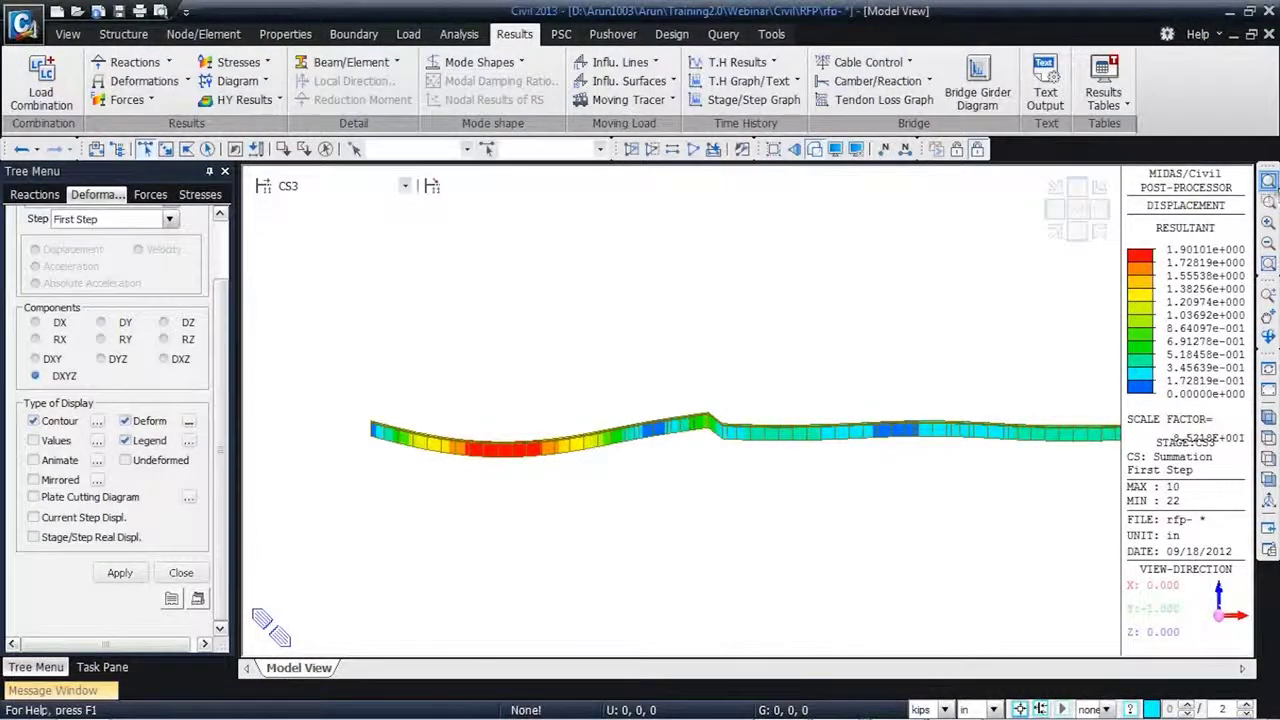
pyautogui.click(1268, 181)
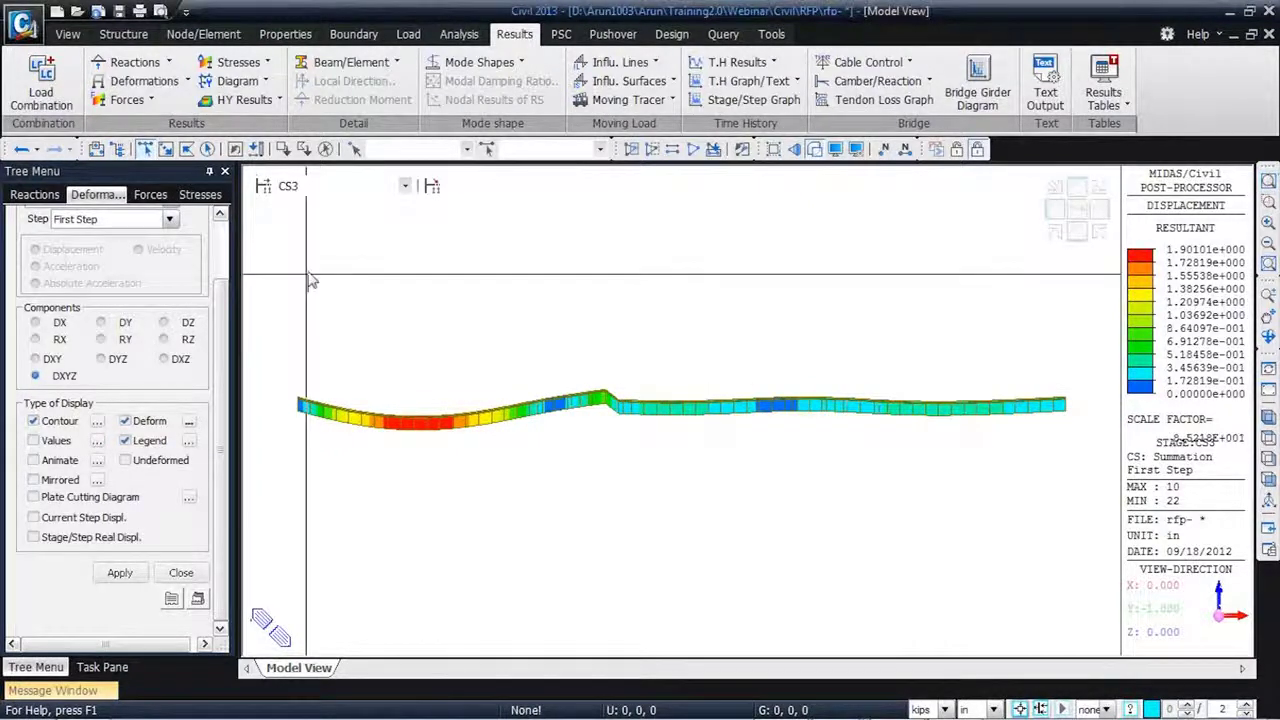
# - Plot the DXYZ displacement contour of stage CS4 for the Last Step and inspect the deformed end span
pyautogui.click(345, 186)
pyautogui.click(340, 247)
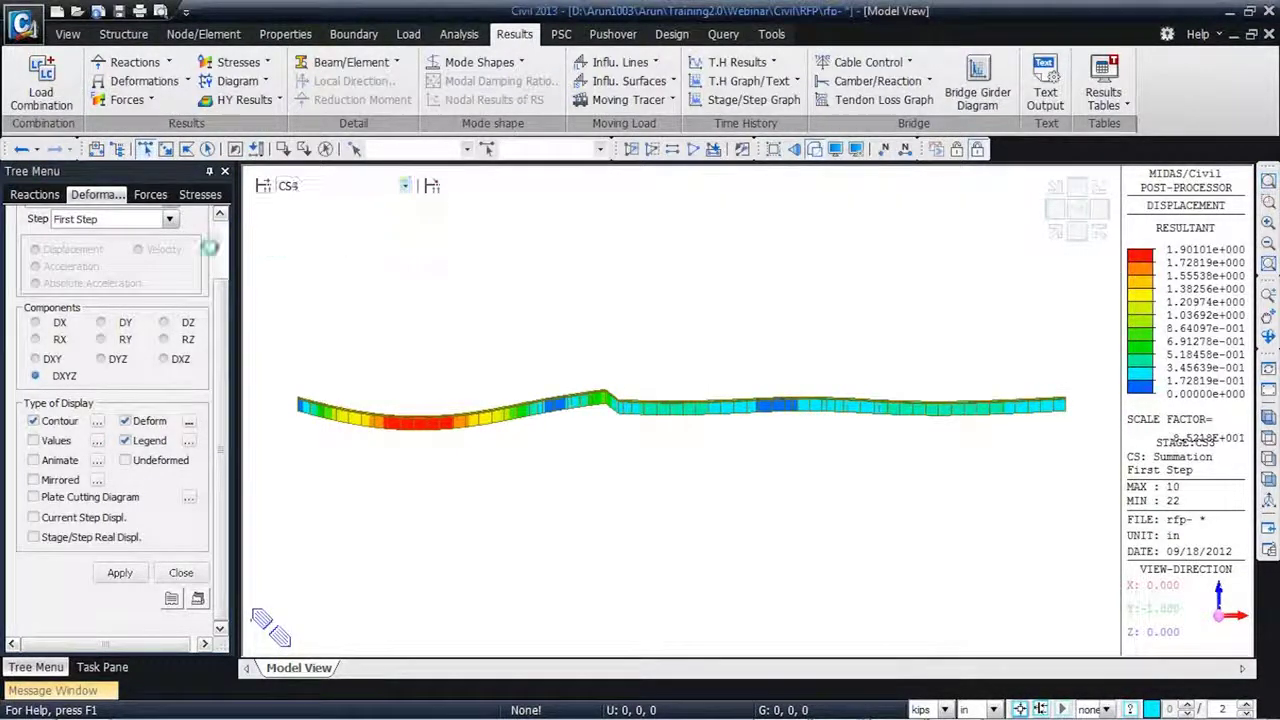
pyautogui.click(169, 220)
pyautogui.click(62, 247)
pyautogui.click(119, 573)
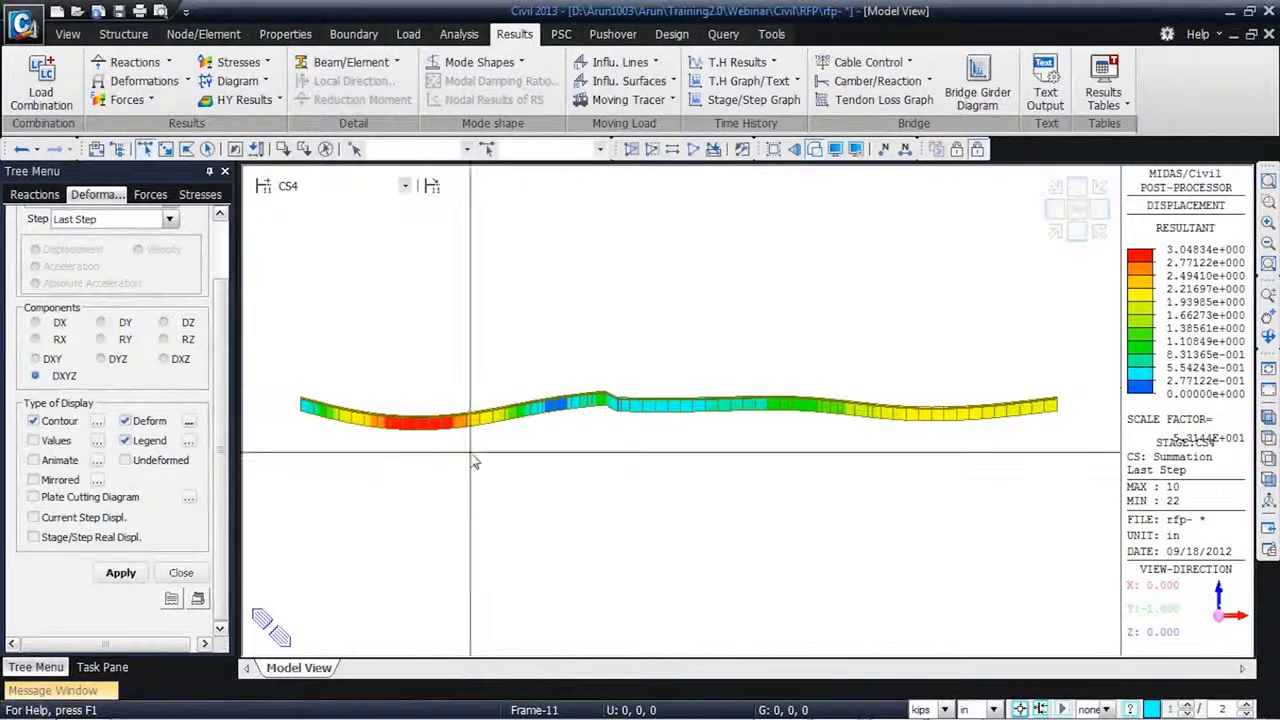
pyautogui.moveTo(441, 446)
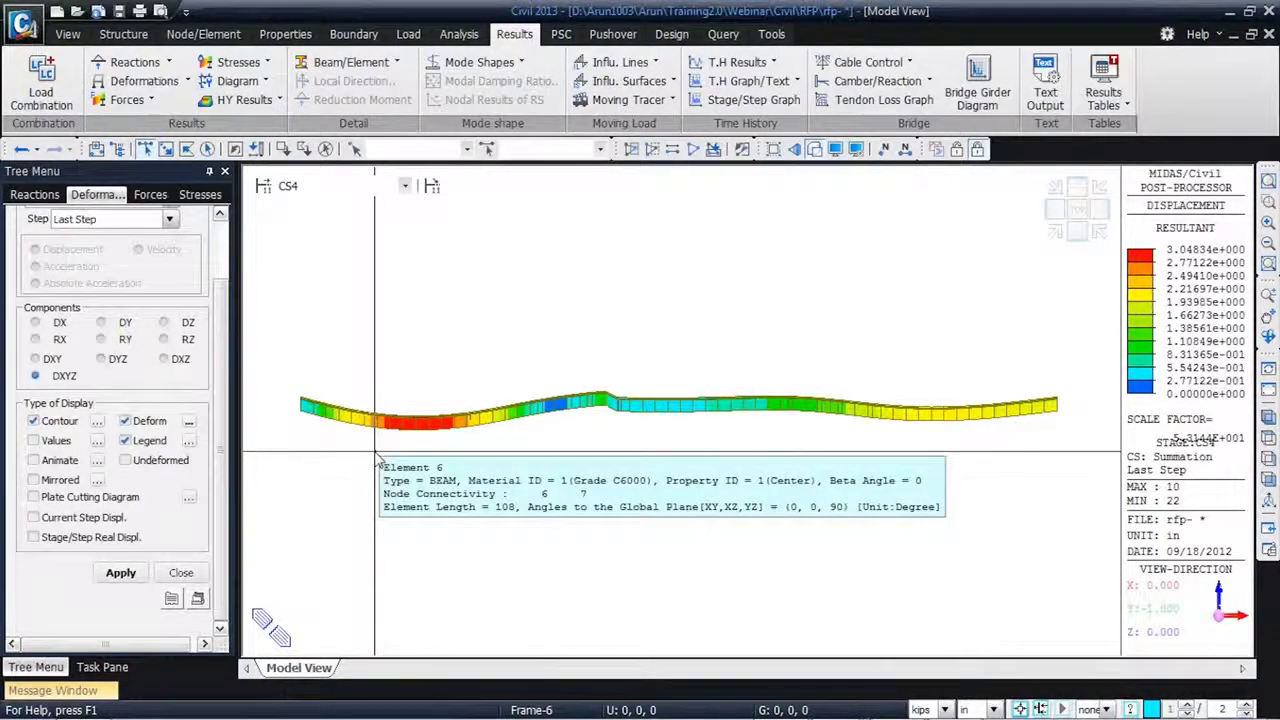
# - Switch to the PostCS stage and plot the DXYZ displacement contour for load combination CBCmin: cLCB1
pyautogui.click(405, 186)
pyautogui.click(375, 272)
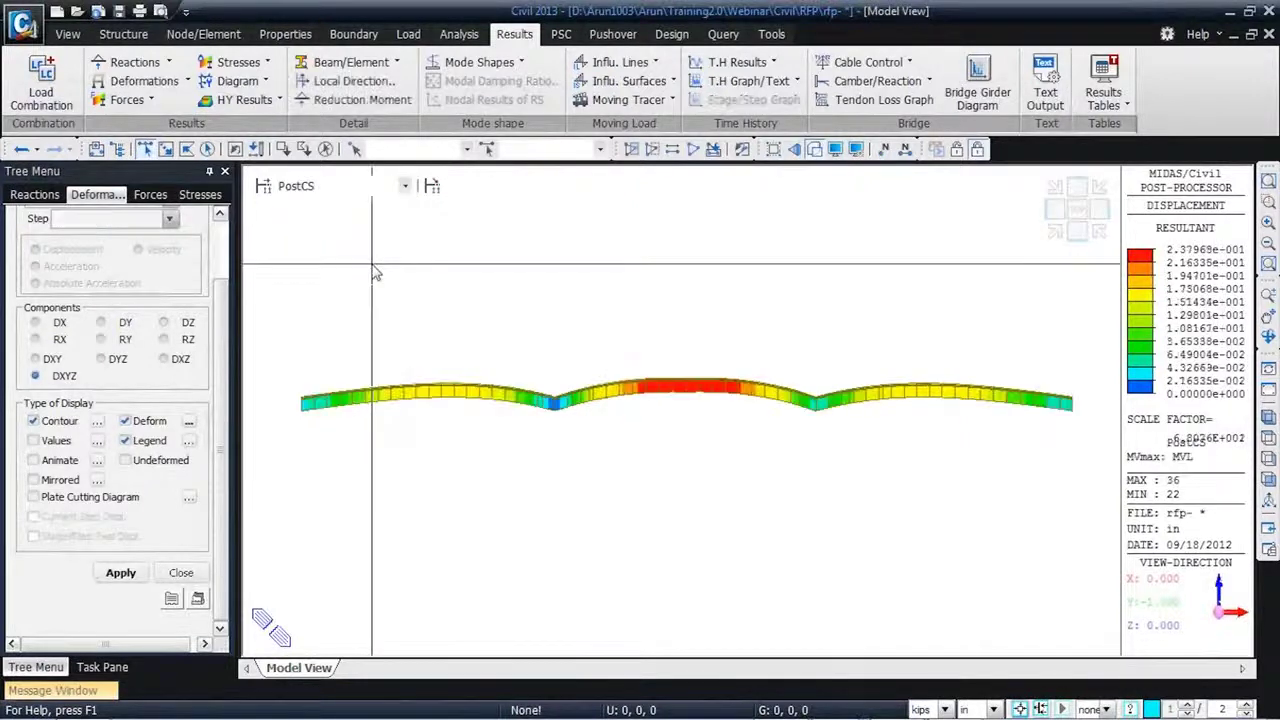
pyautogui.scroll(3, 228, 312)
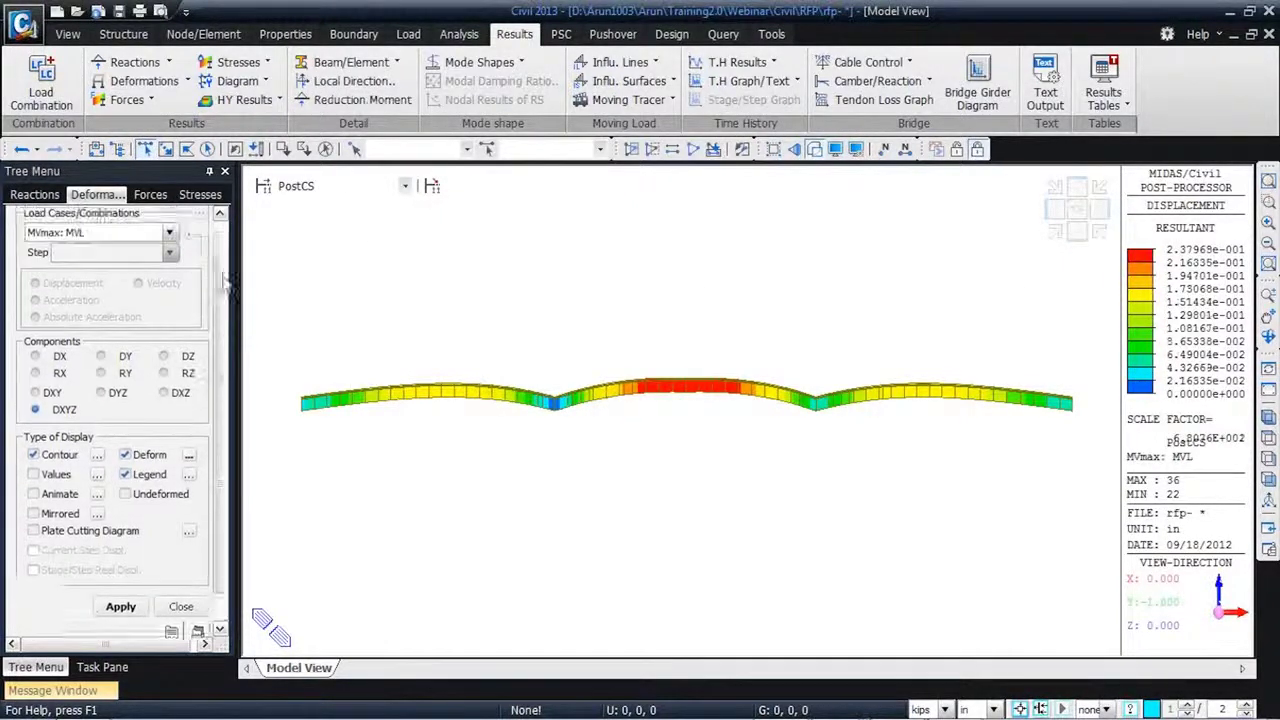
pyautogui.click(172, 270)
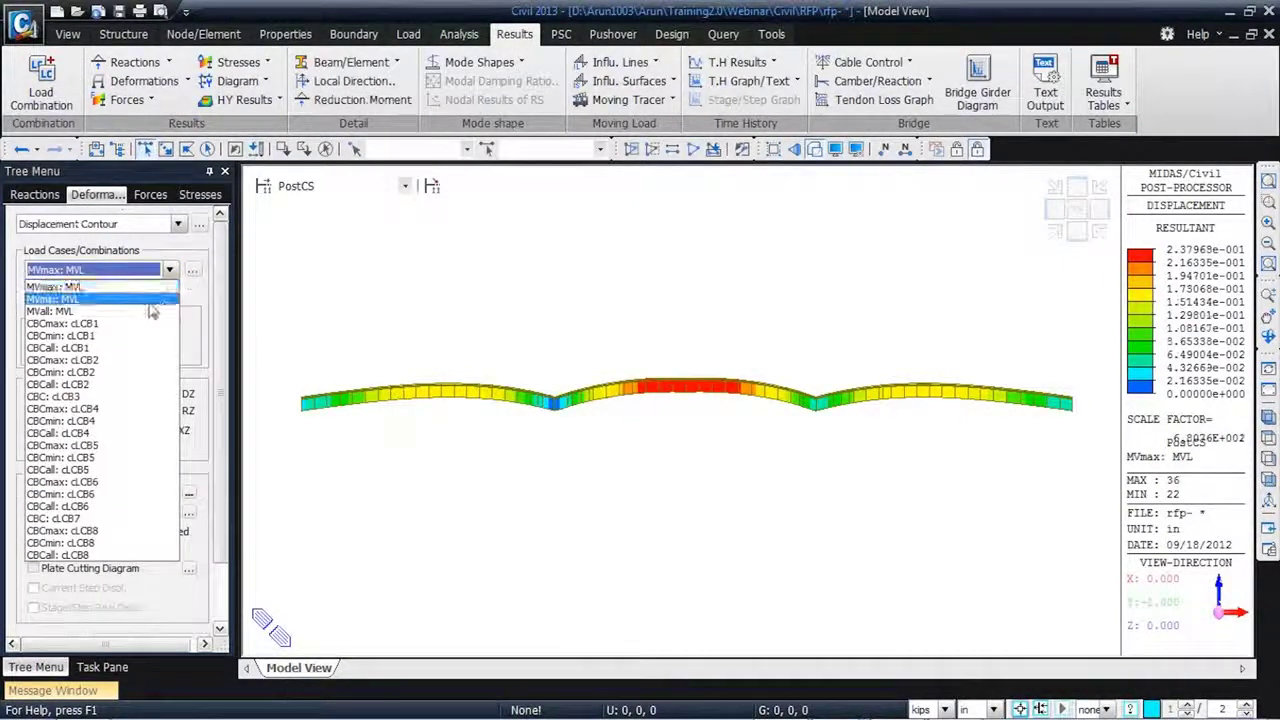
pyautogui.click(130, 335)
pyautogui.scroll(-2, 215, 418)
pyautogui.click(119, 574)
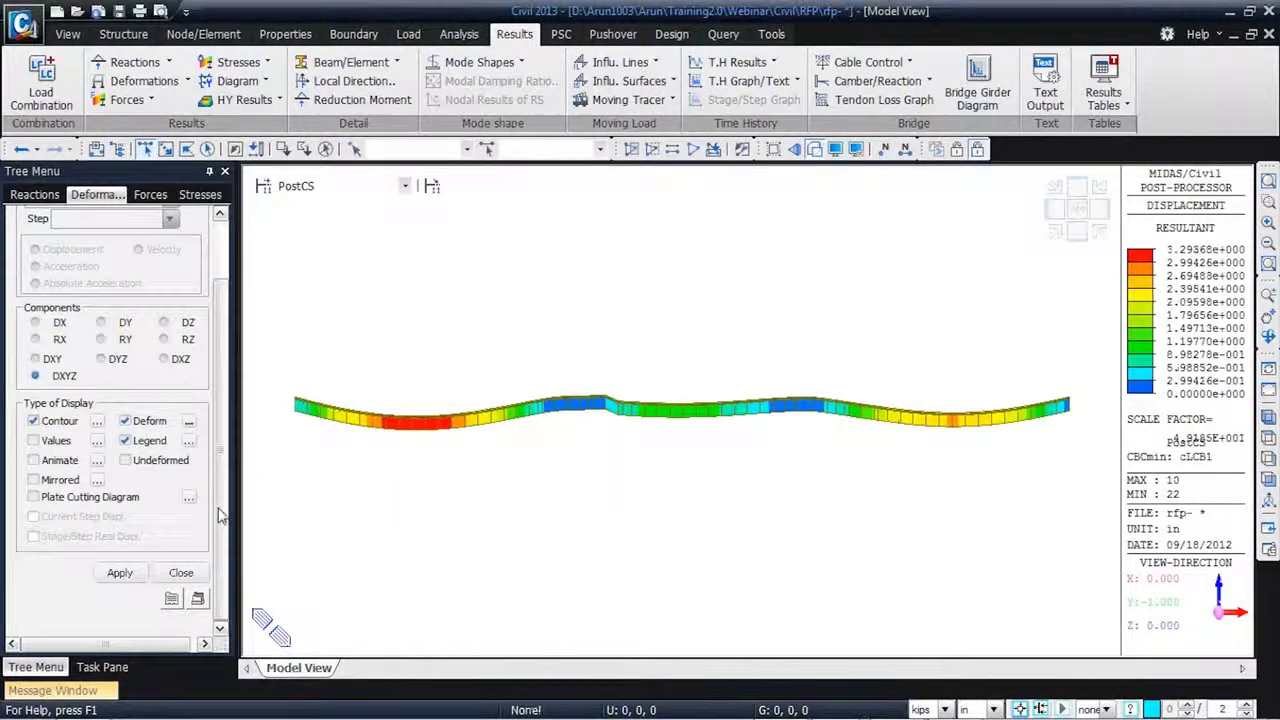
# - Plot the PostCS My beam diagram for load combination CBCmax: cLCB1 with solid fill, contour and legend, and the deformed shape off
pyautogui.scroll(2, 228, 473)
pyautogui.scroll(1, 235, 465)
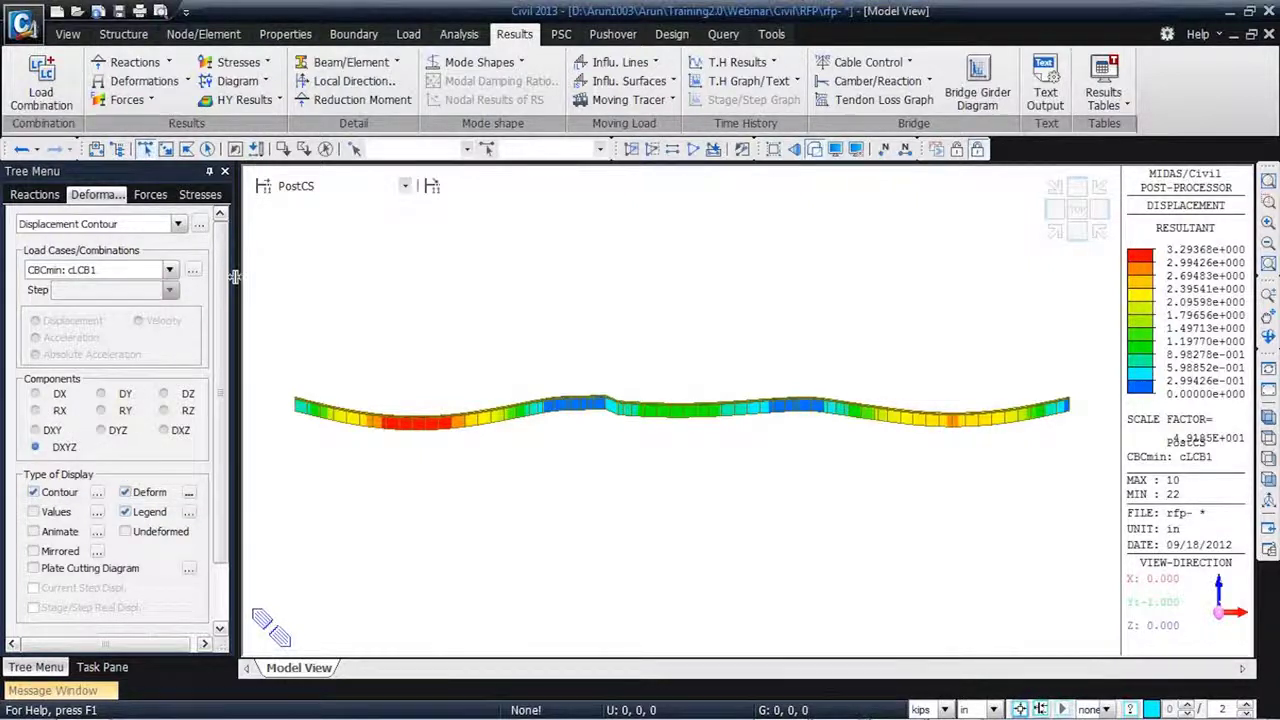
pyautogui.click(150, 194)
pyautogui.click(178, 224)
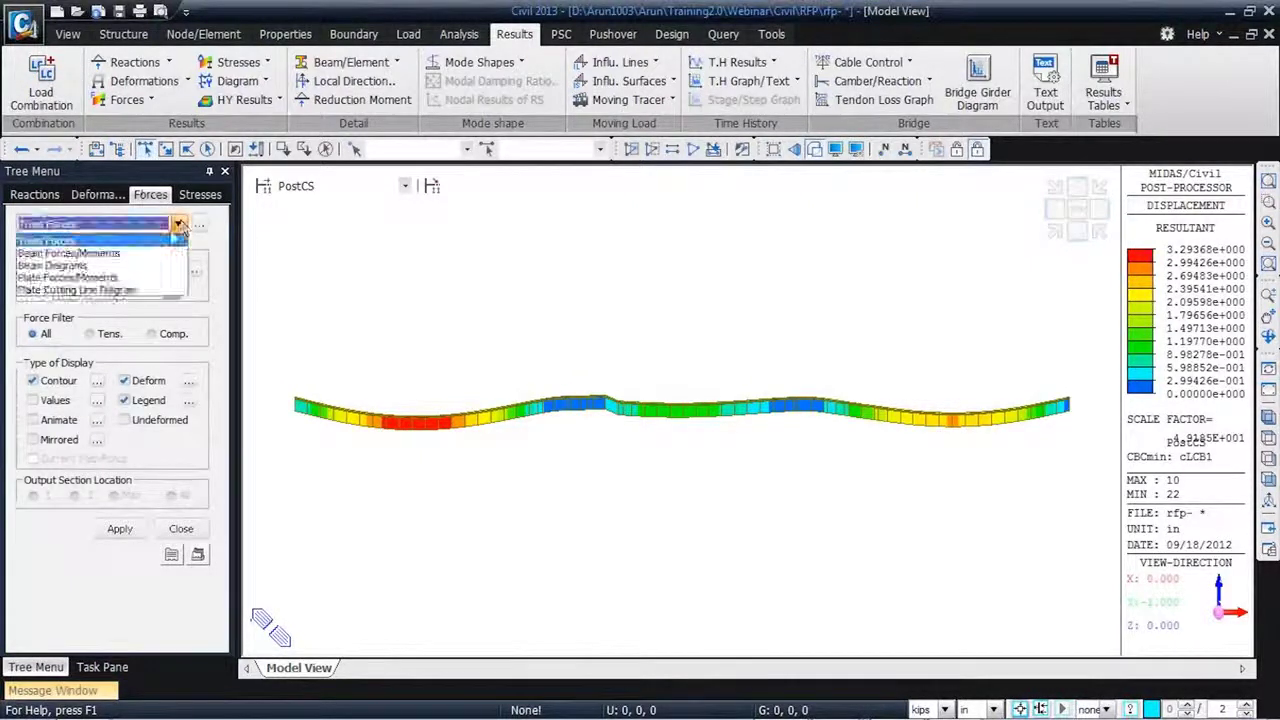
pyautogui.click(150, 266)
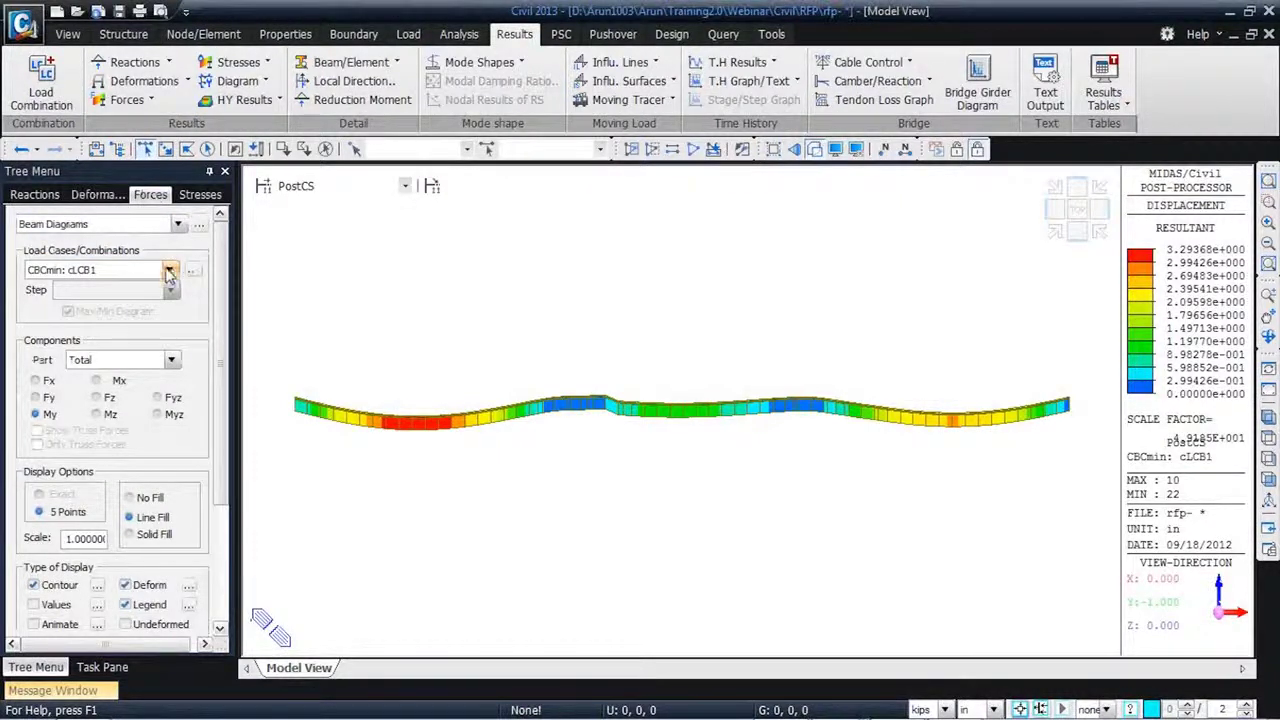
pyautogui.click(170, 271)
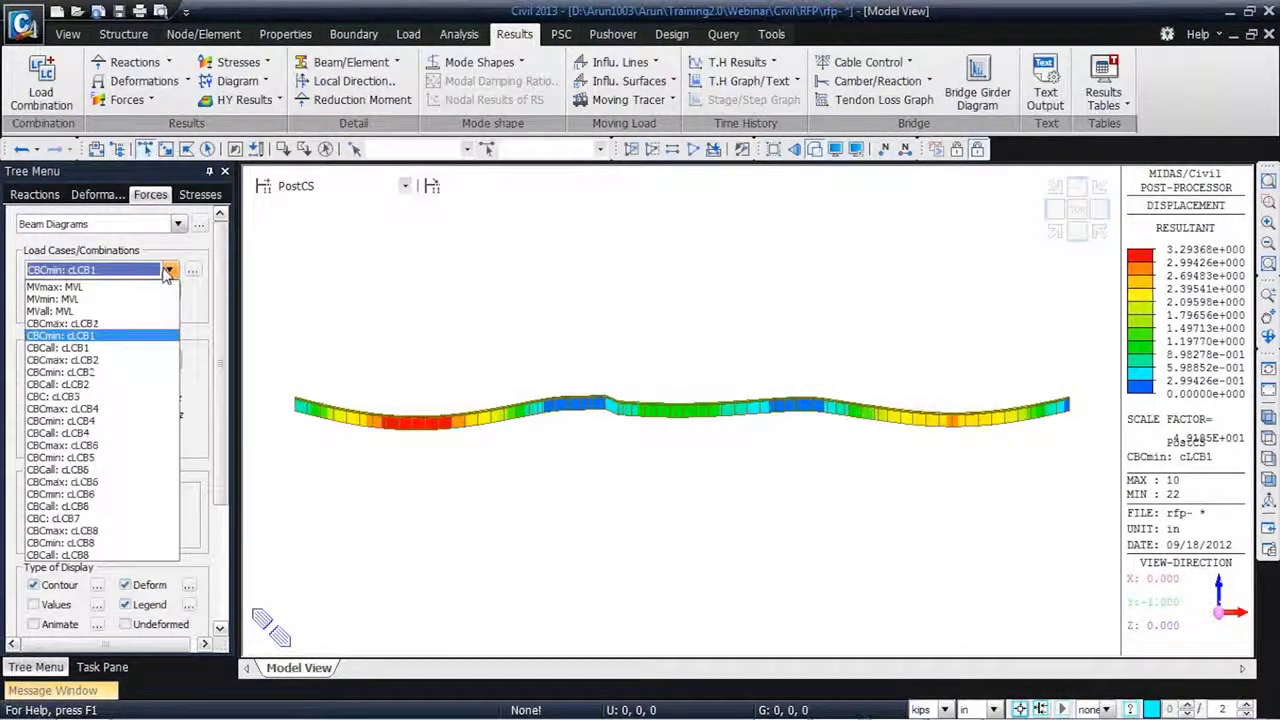
pyautogui.click(148, 324)
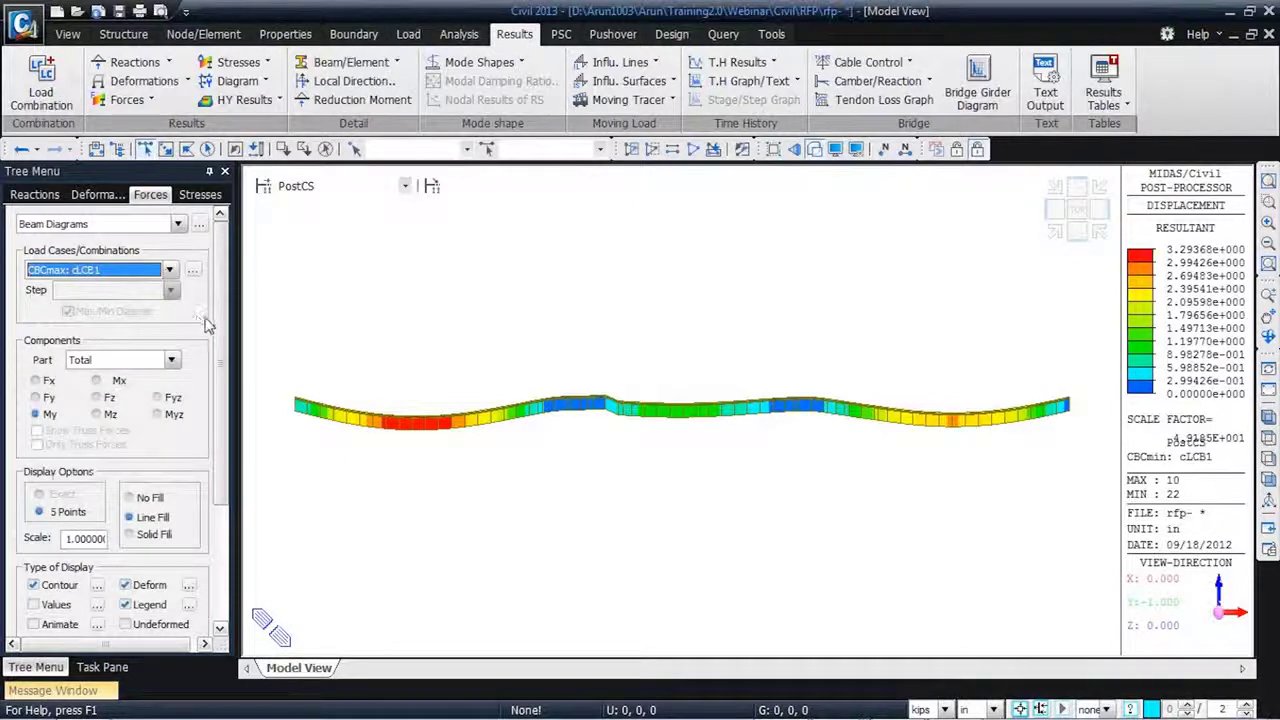
pyautogui.moveTo(214, 338); pyautogui.dragTo(224, 449)
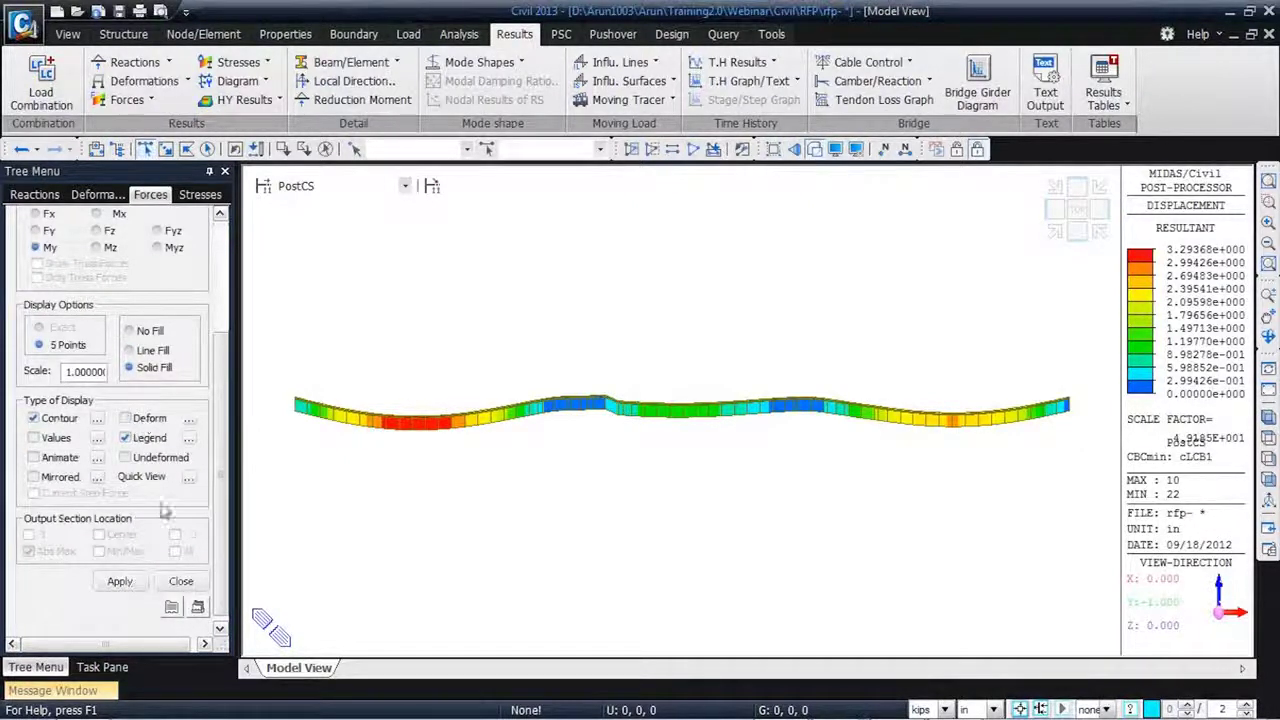
pyautogui.click(121, 584)
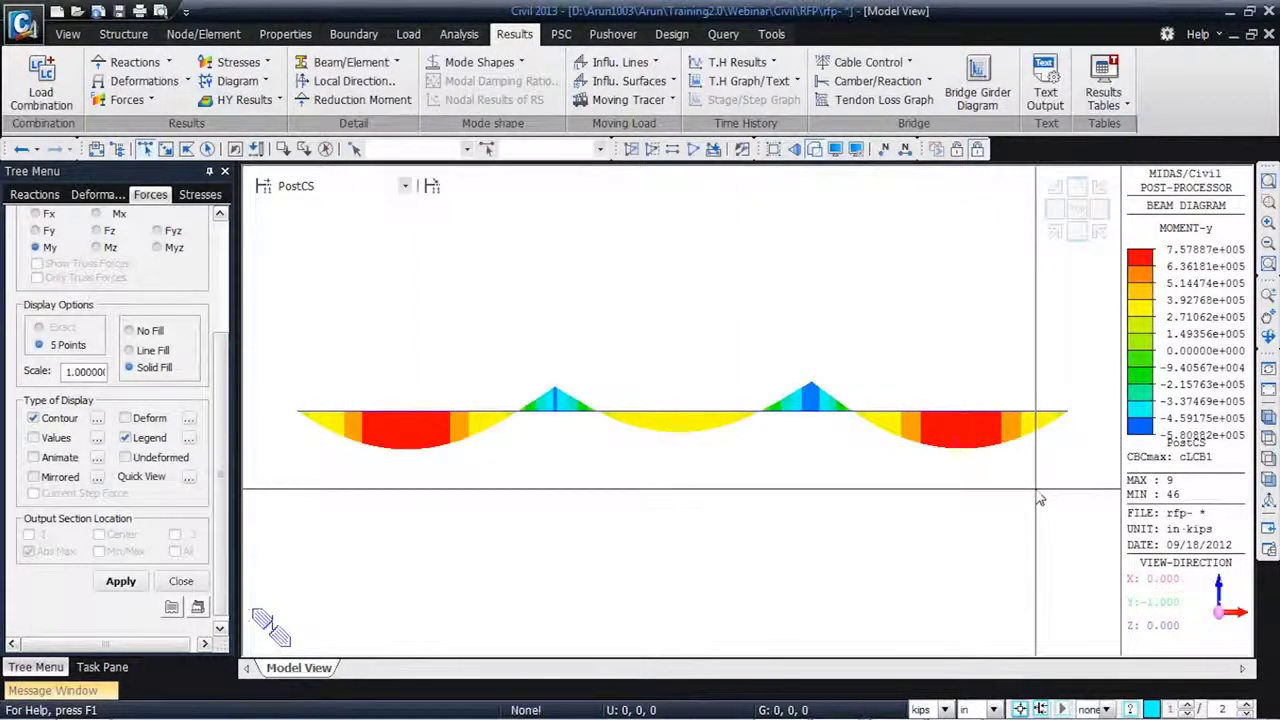
# - Show the My beam diagram of stage CS4 for CS: Summation at the Last Step
pyautogui.moveTo(224, 505); pyautogui.dragTo(224, 391)
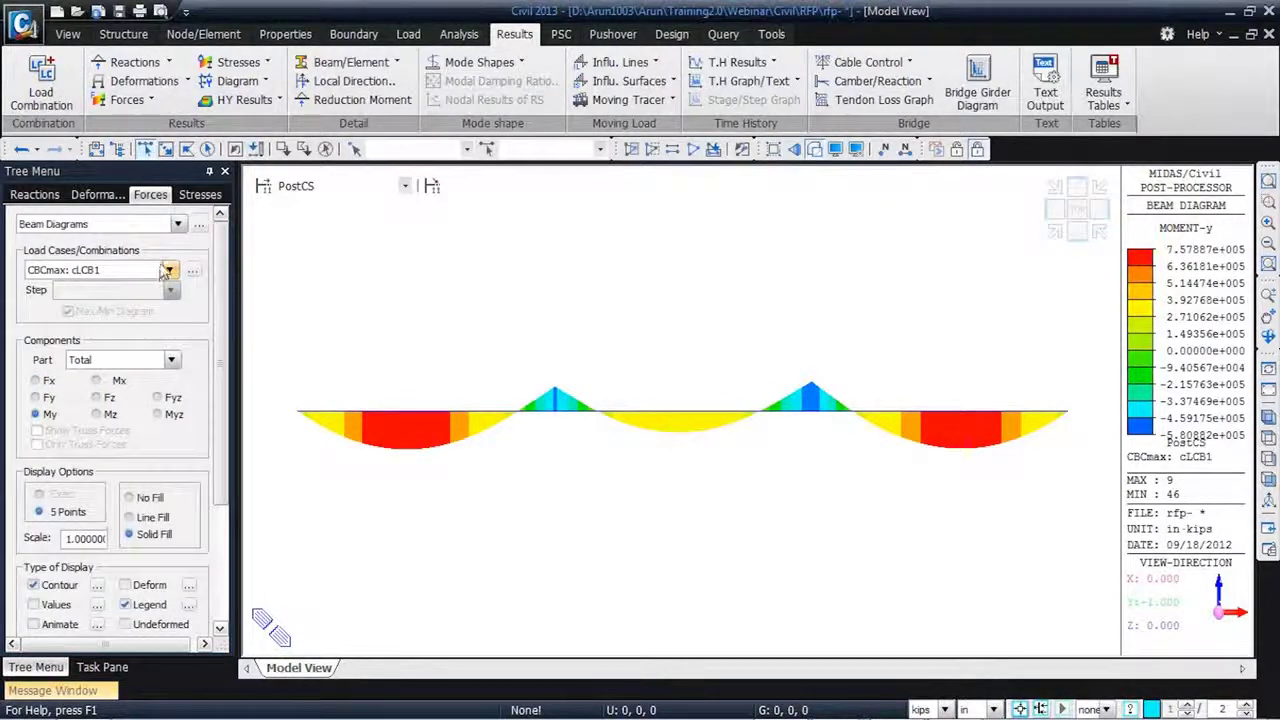
pyautogui.click(358, 186)
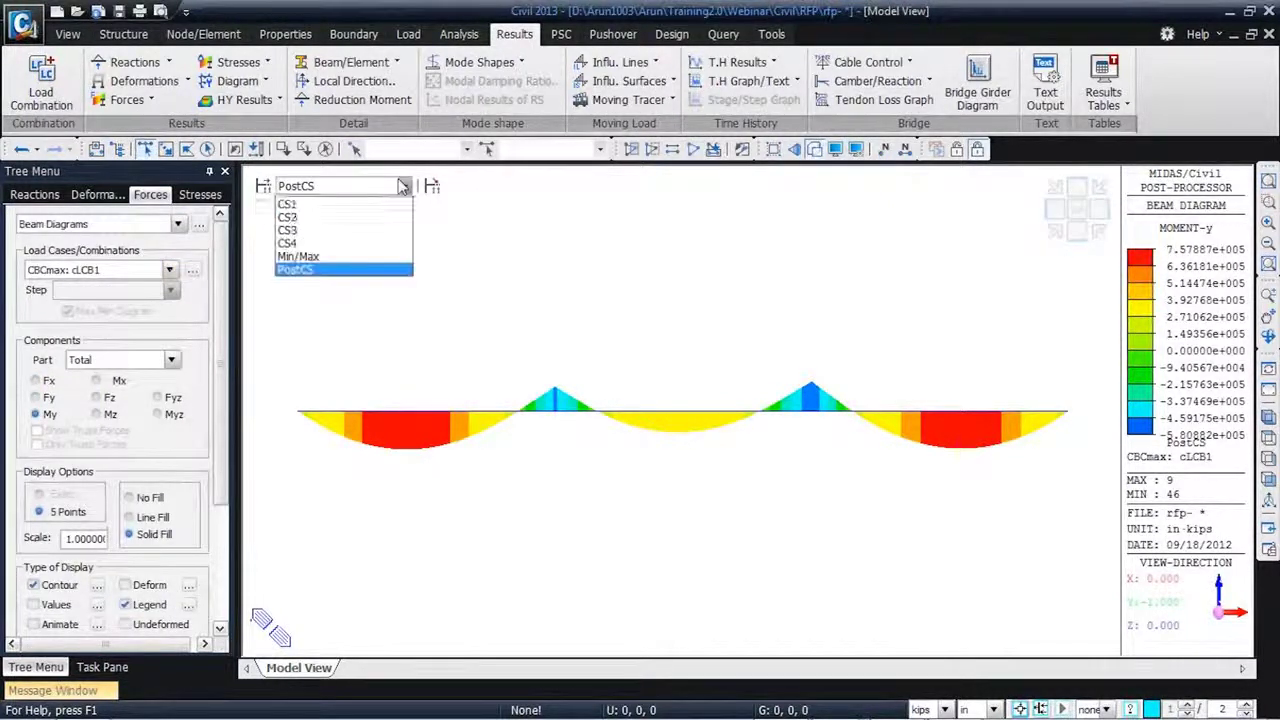
pyautogui.click(360, 245)
pyautogui.click(170, 290)
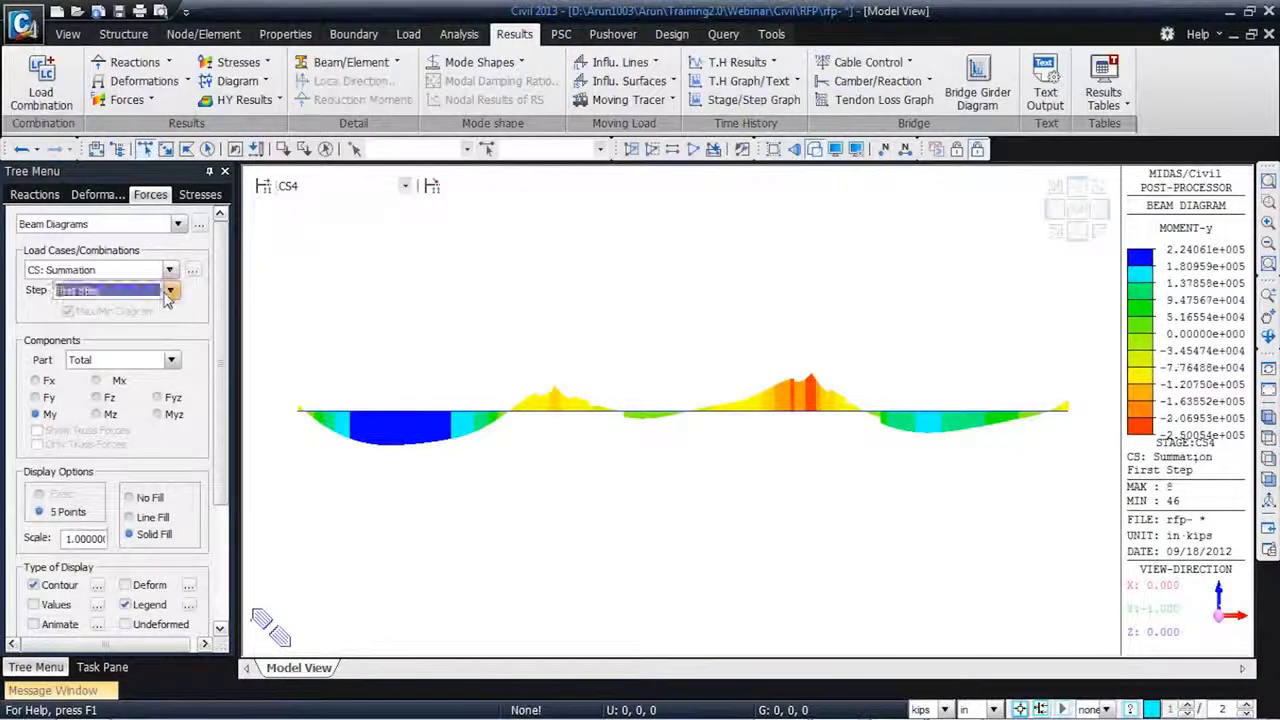
pyautogui.click(166, 320)
pyautogui.scroll(-3, 226, 345)
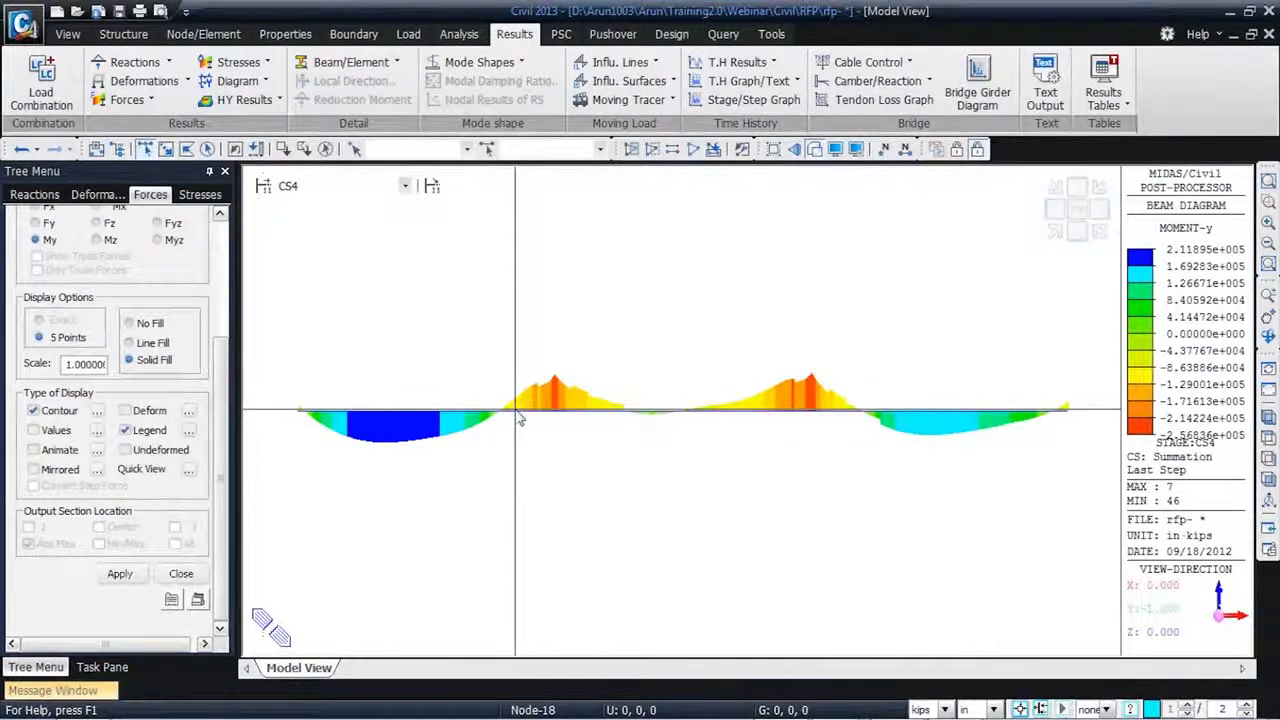
pyautogui.moveTo(519, 420)
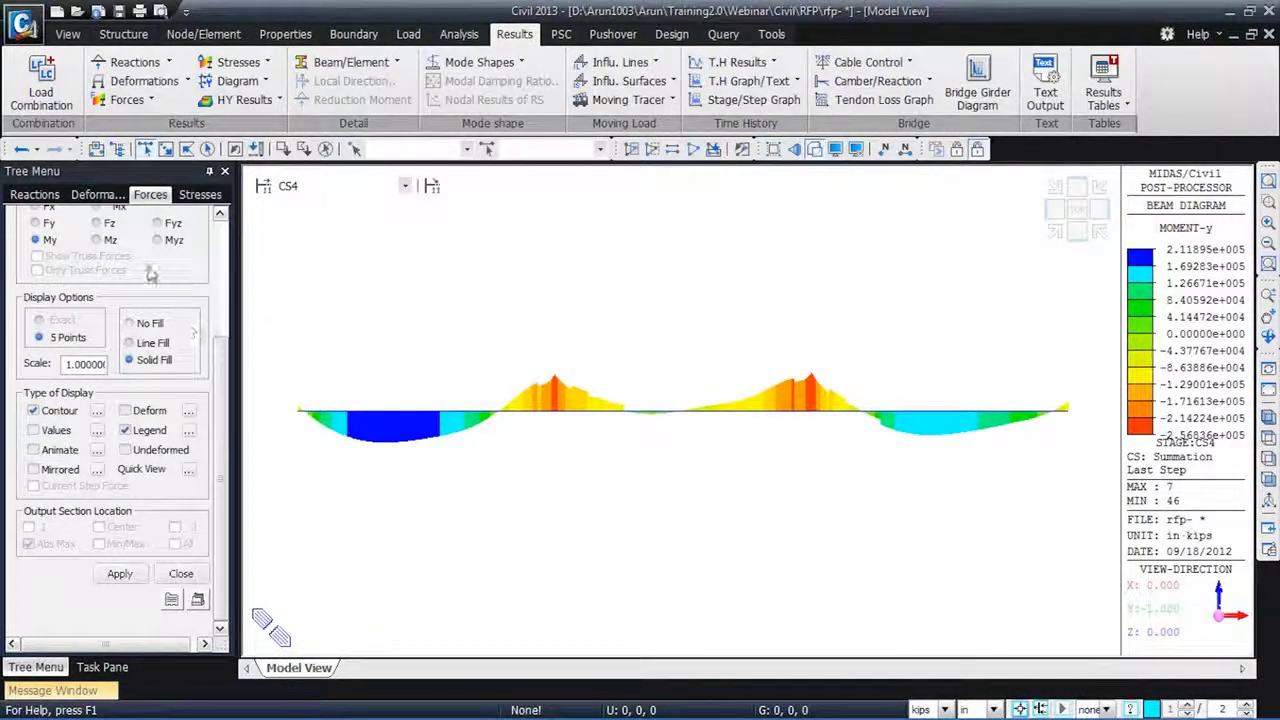
# - Plot the PostCS DXYZ displacement contour for load combination CBCmin: cLCB5 with the deformed shape enabled
pyautogui.click(97, 197)
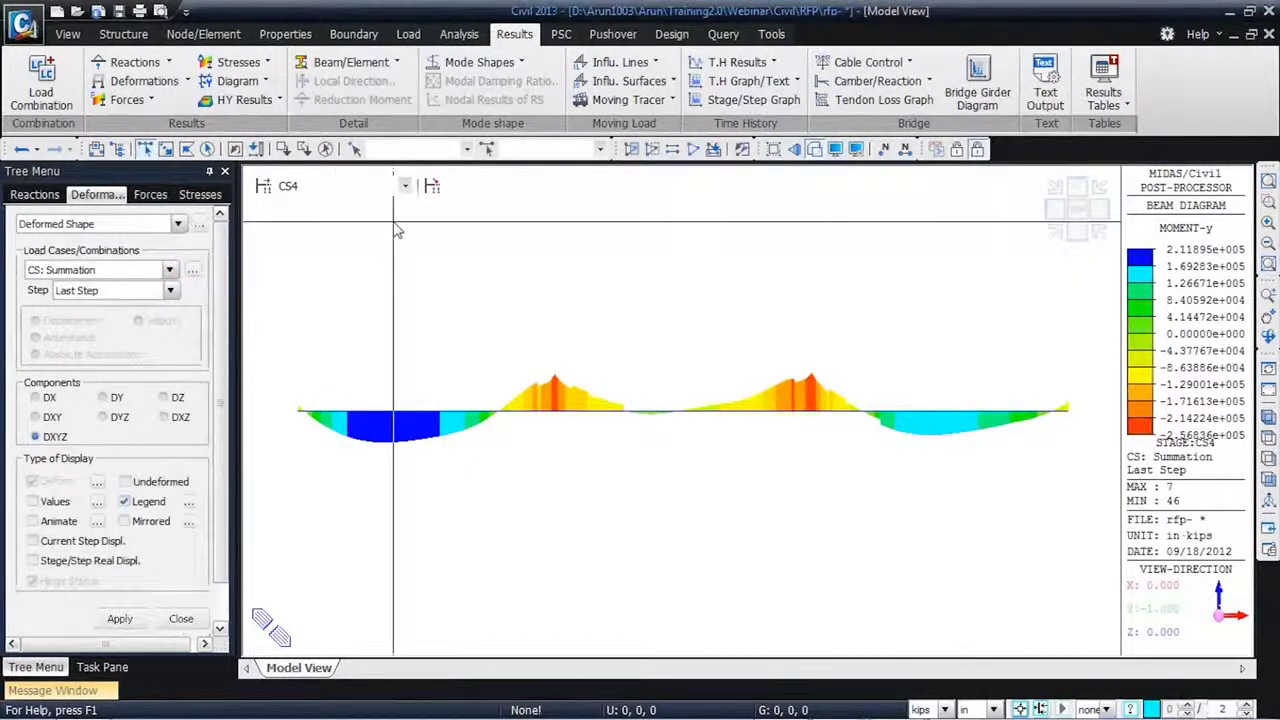
pyautogui.click(405, 186)
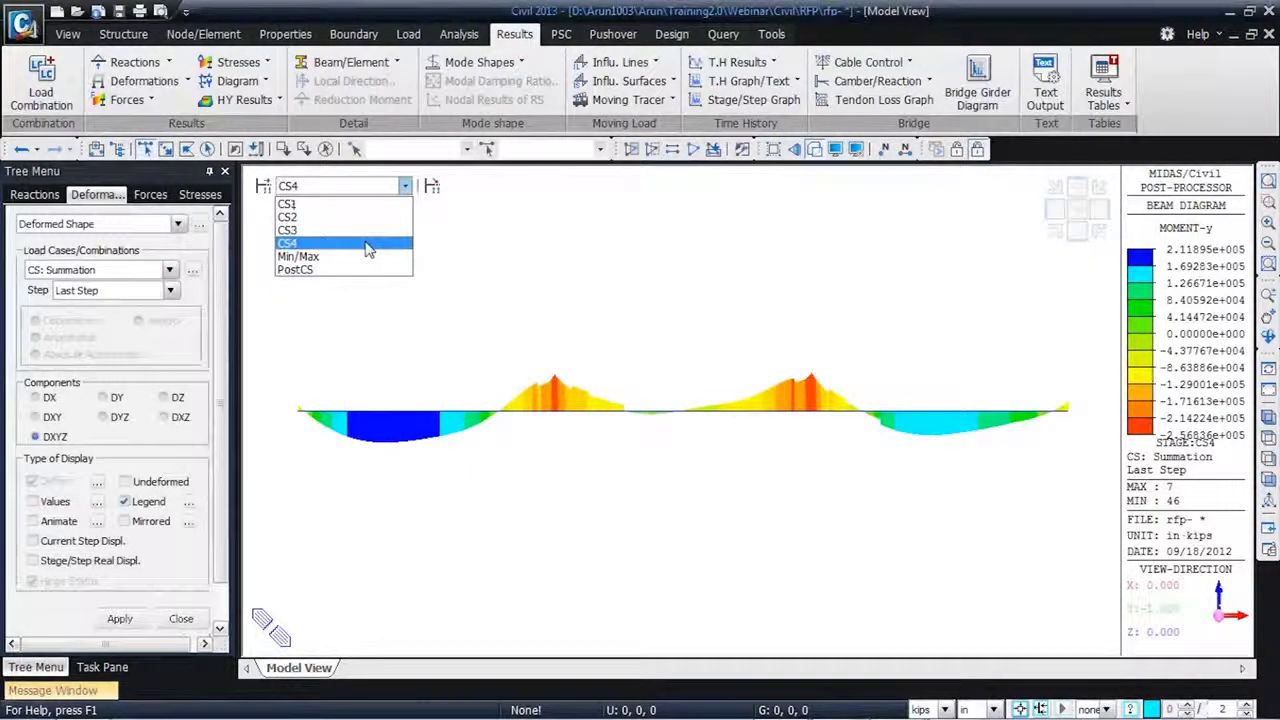
pyautogui.click(360, 269)
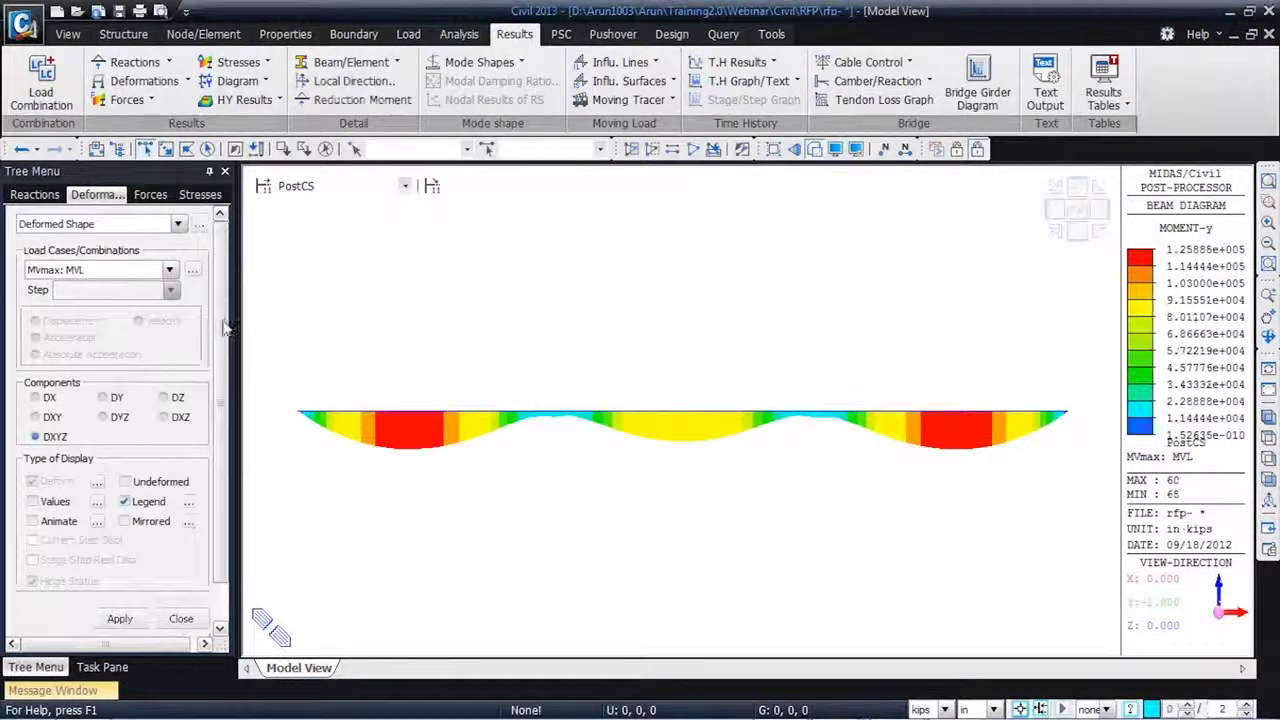
pyautogui.click(169, 270)
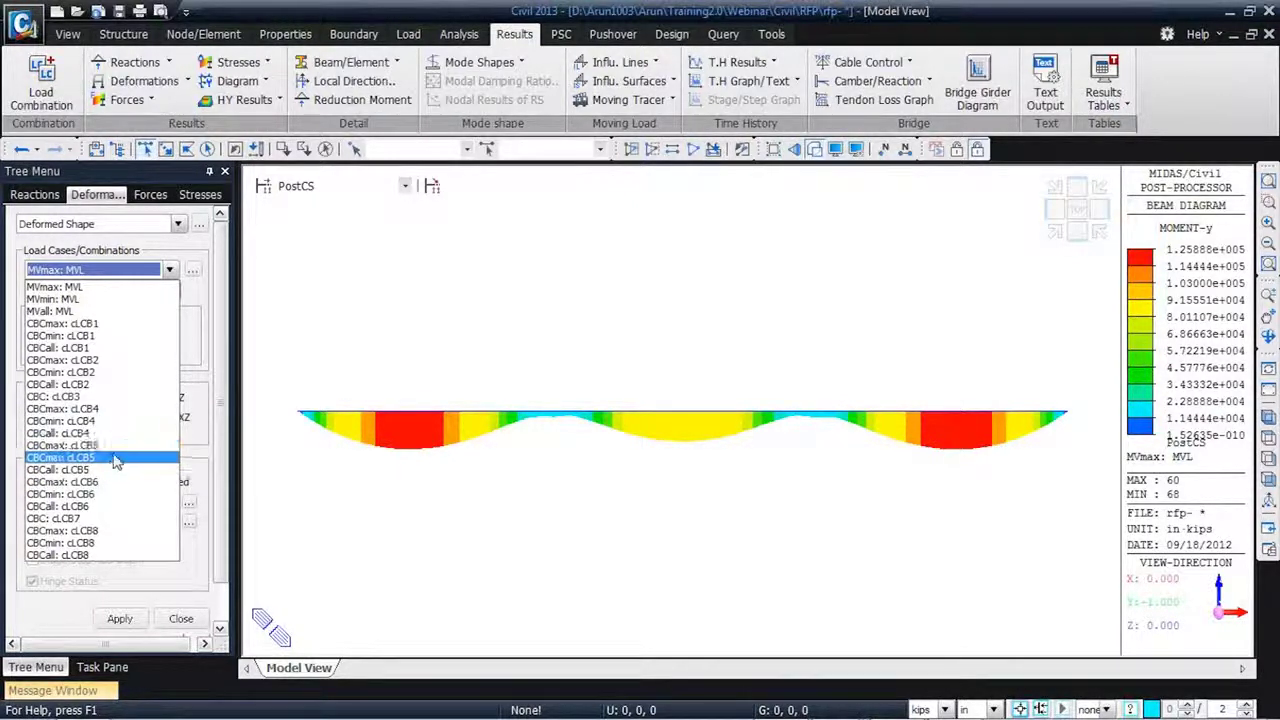
pyautogui.click(113, 460)
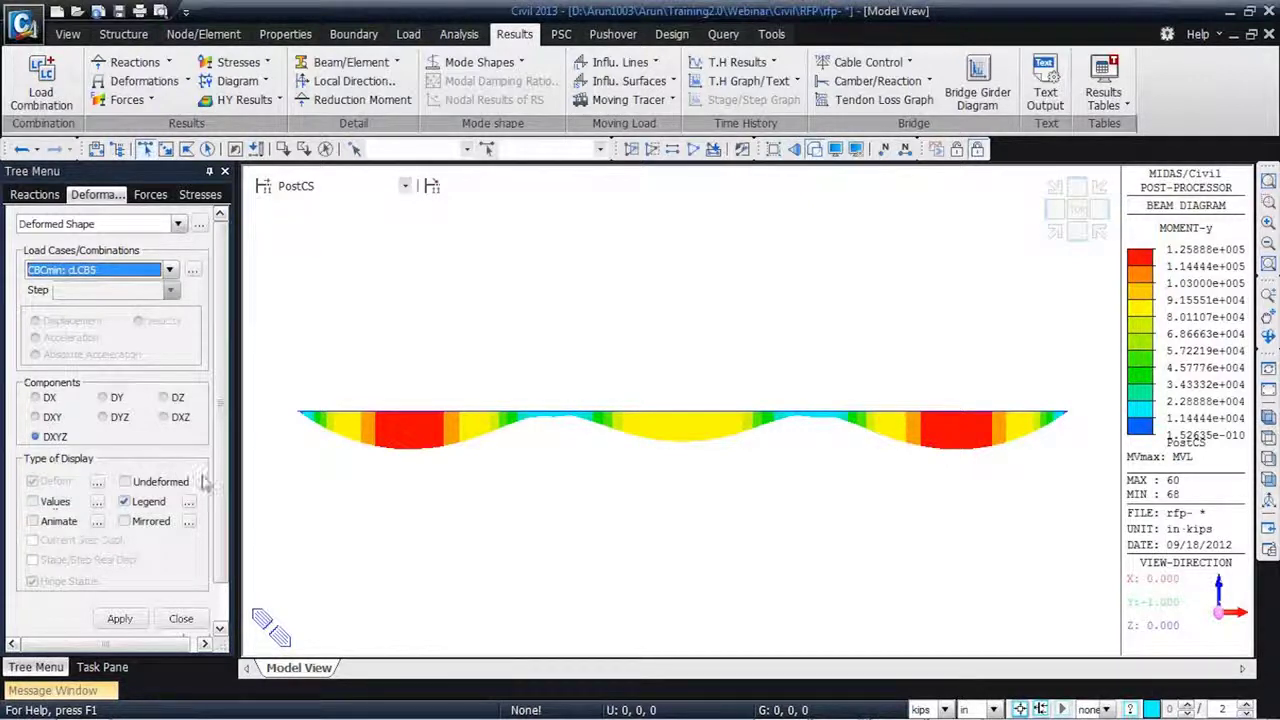
pyautogui.click(178, 224)
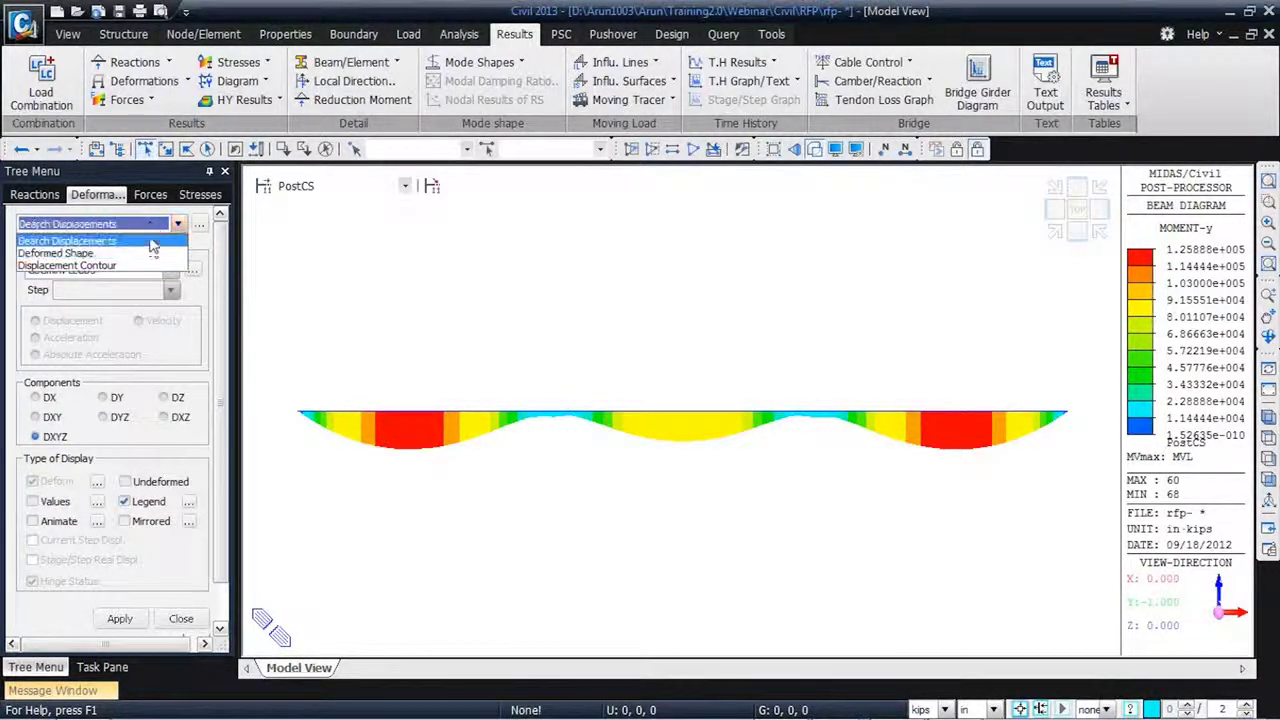
pyautogui.click(140, 266)
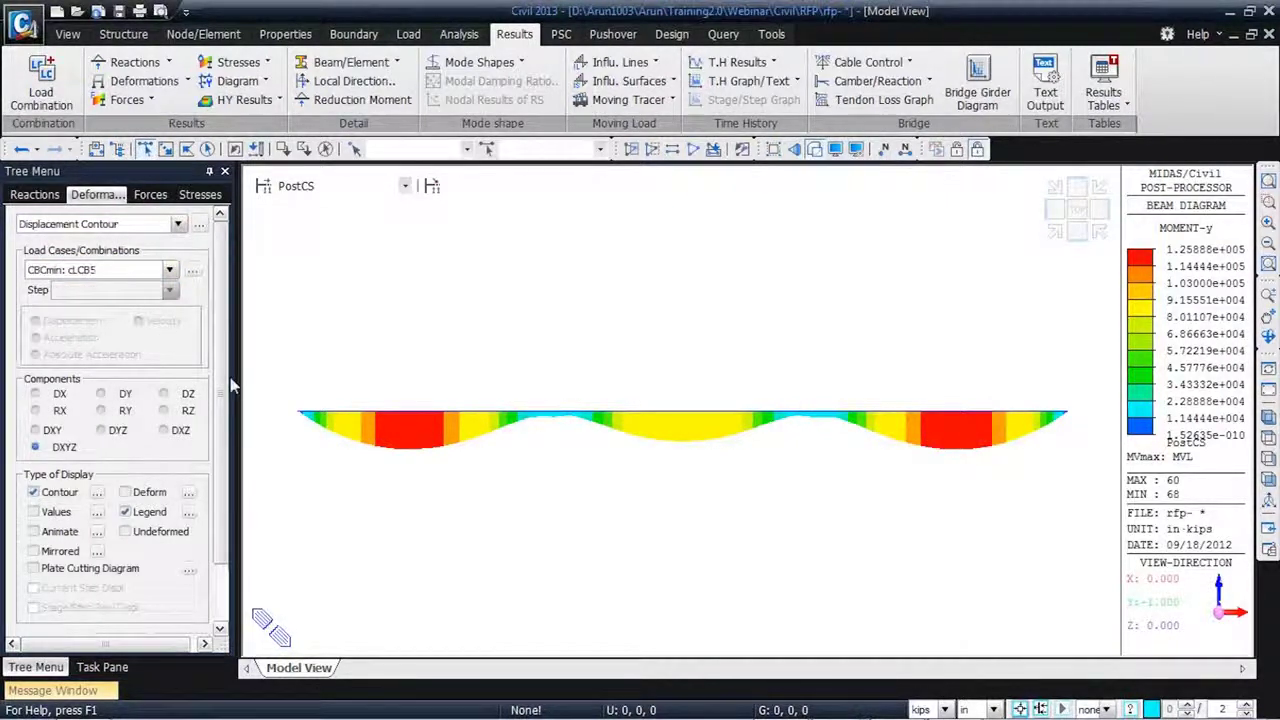
pyautogui.scroll(-2, 200, 410)
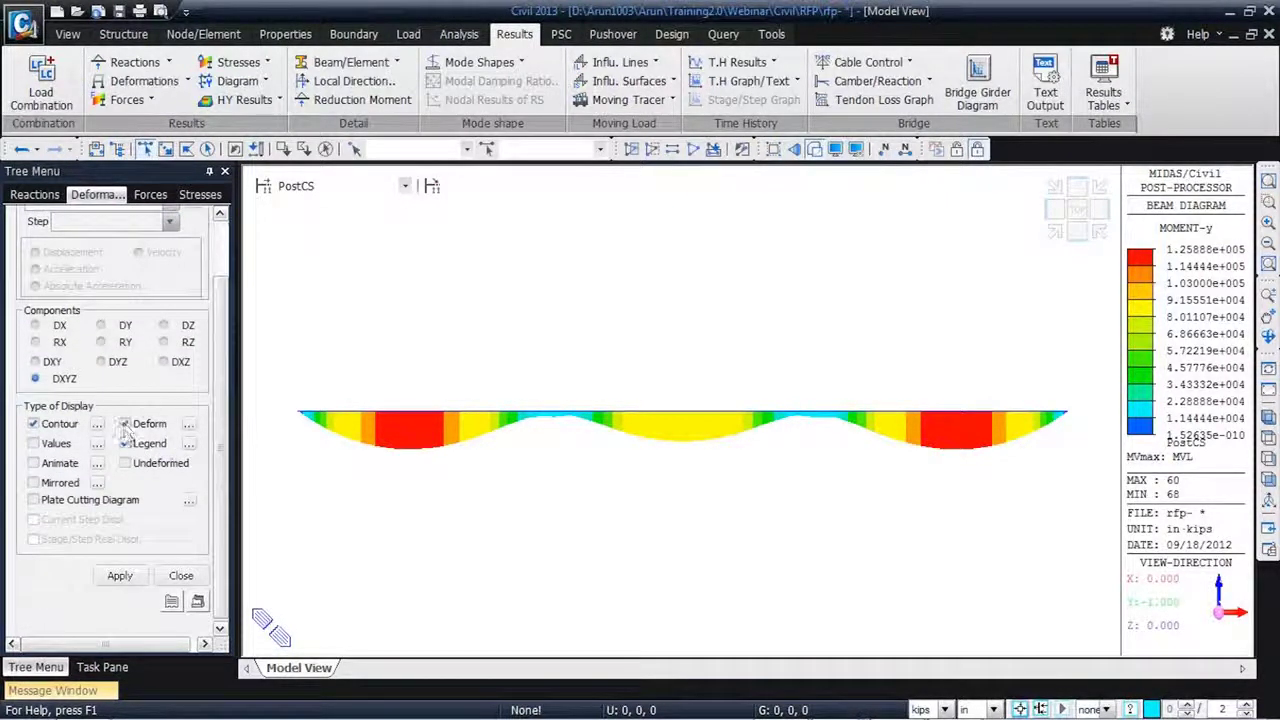
pyautogui.click(118, 577)
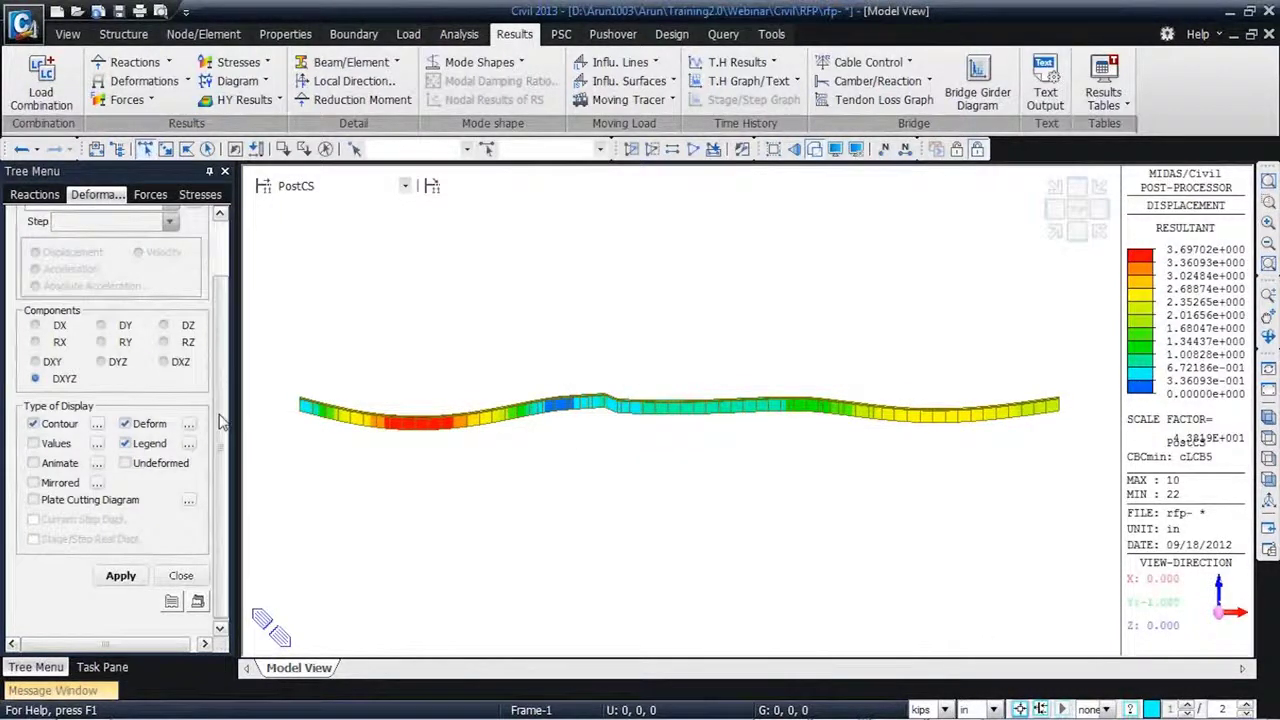
# - Open the Tendon Loss results table and review tendon group CS1a01_l at stage CS4, closing the check back in the model view
pyautogui.scroll(3, 220, 345)
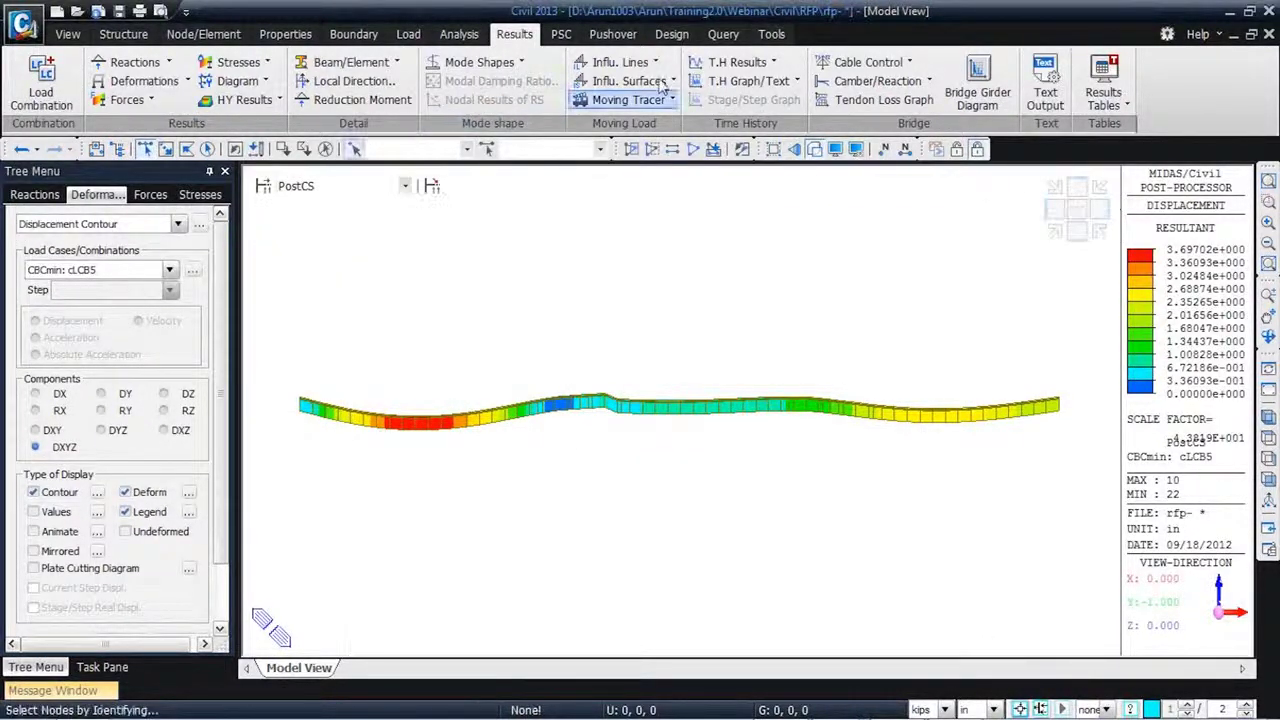
pyautogui.click(1108, 98)
pyautogui.moveTo(1080, 584)
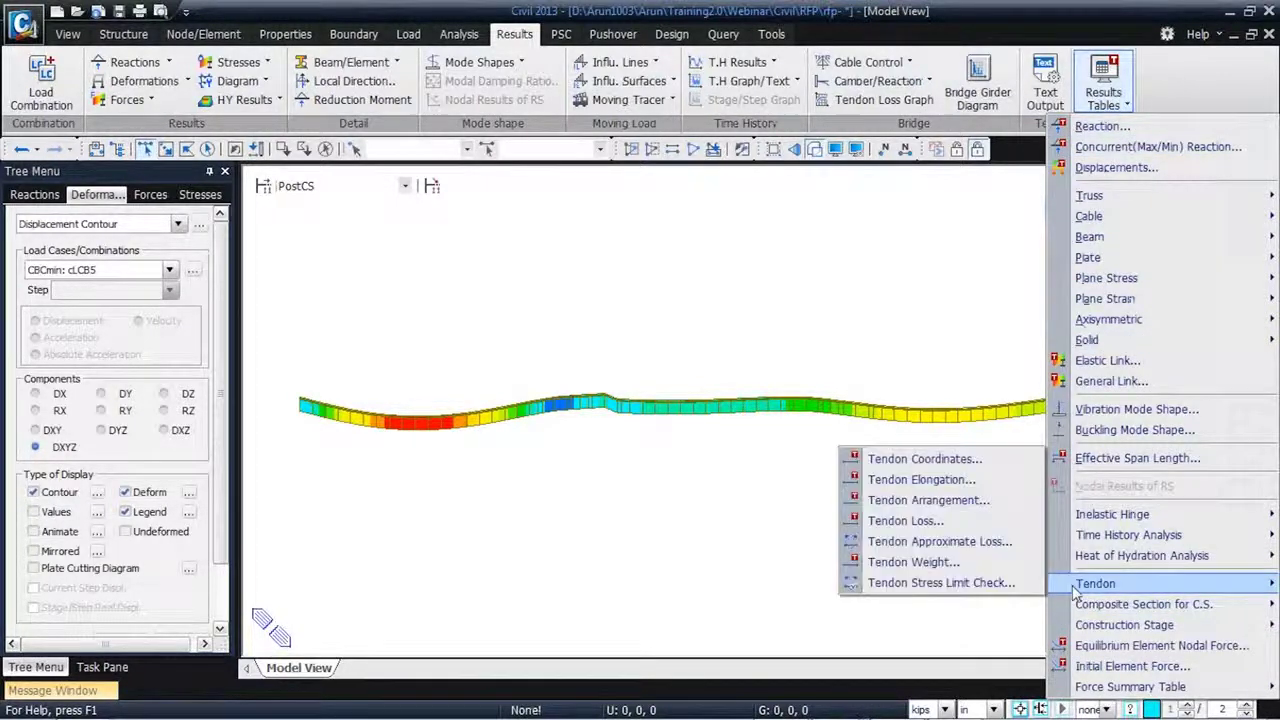
pyautogui.click(950, 521)
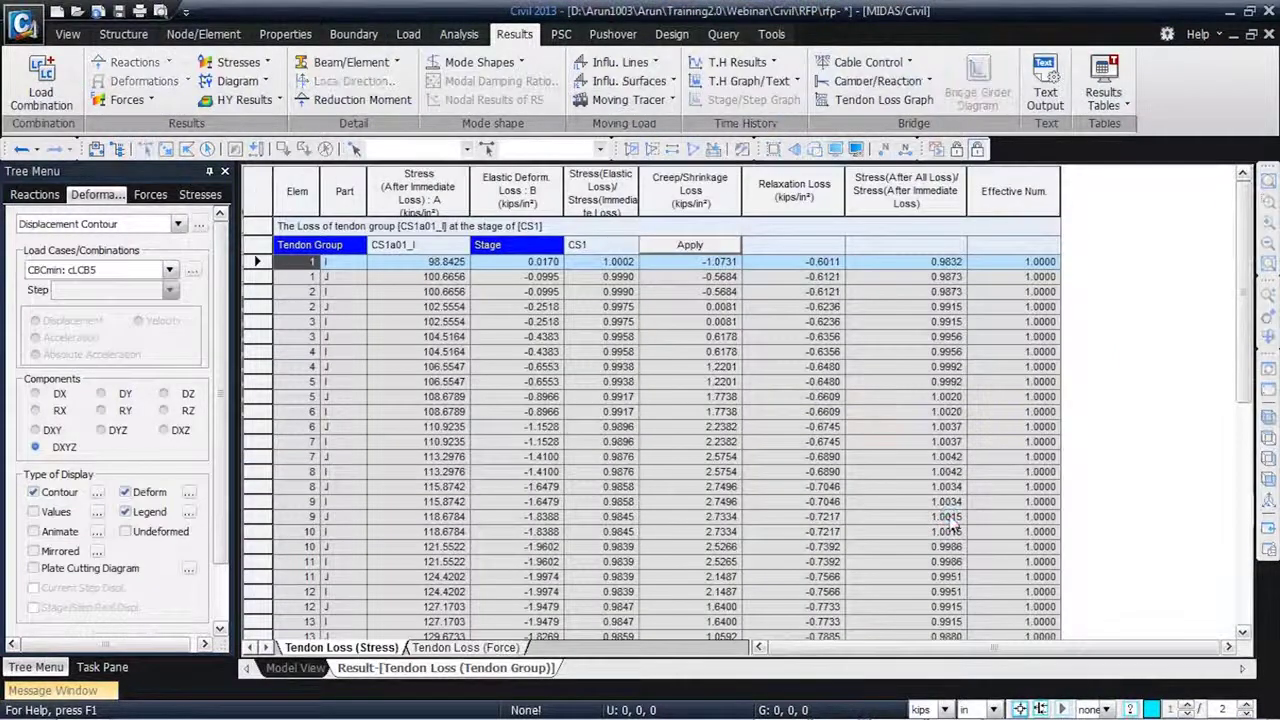
pyautogui.click(631, 245)
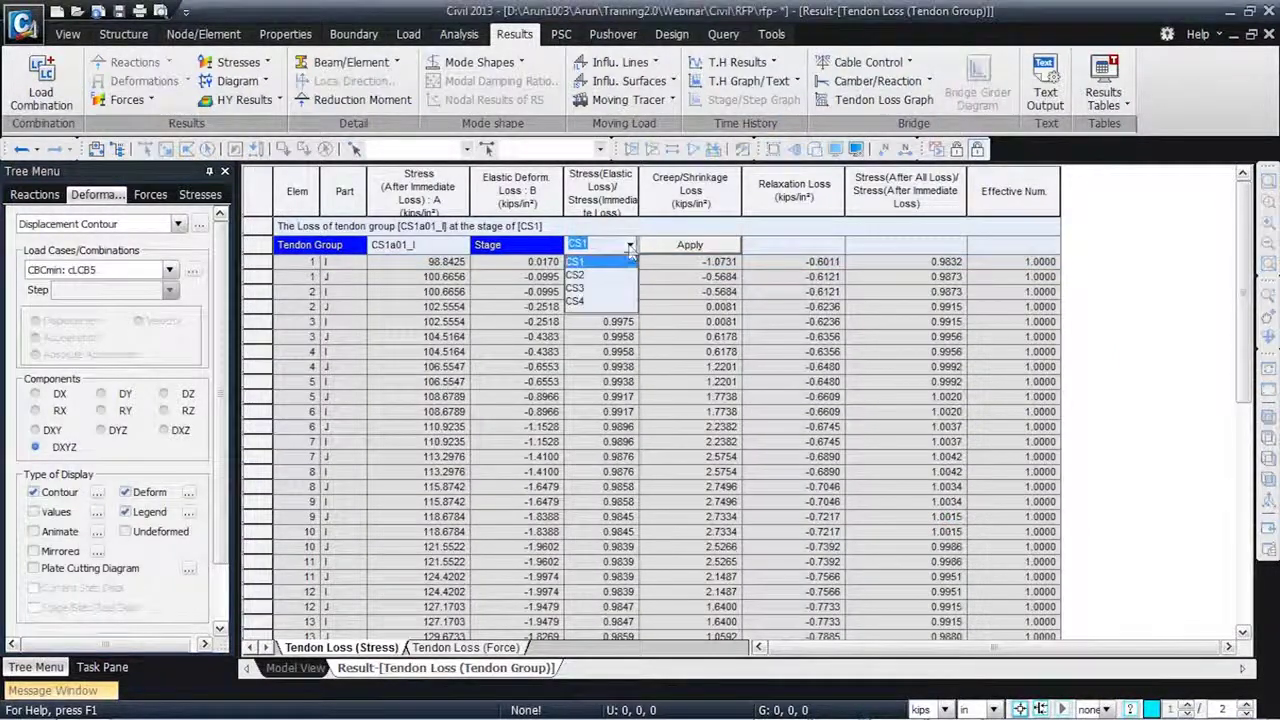
pyautogui.click(576, 300)
pyautogui.click(705, 250)
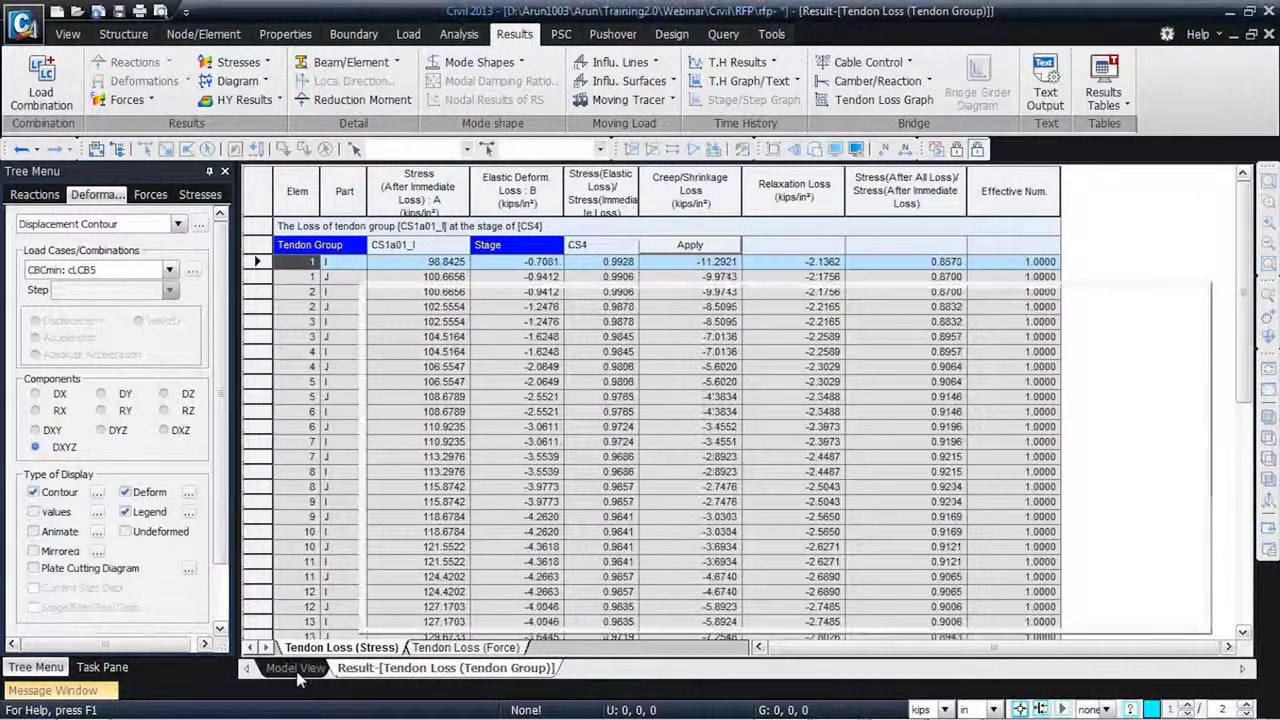
pyautogui.click(295, 668)
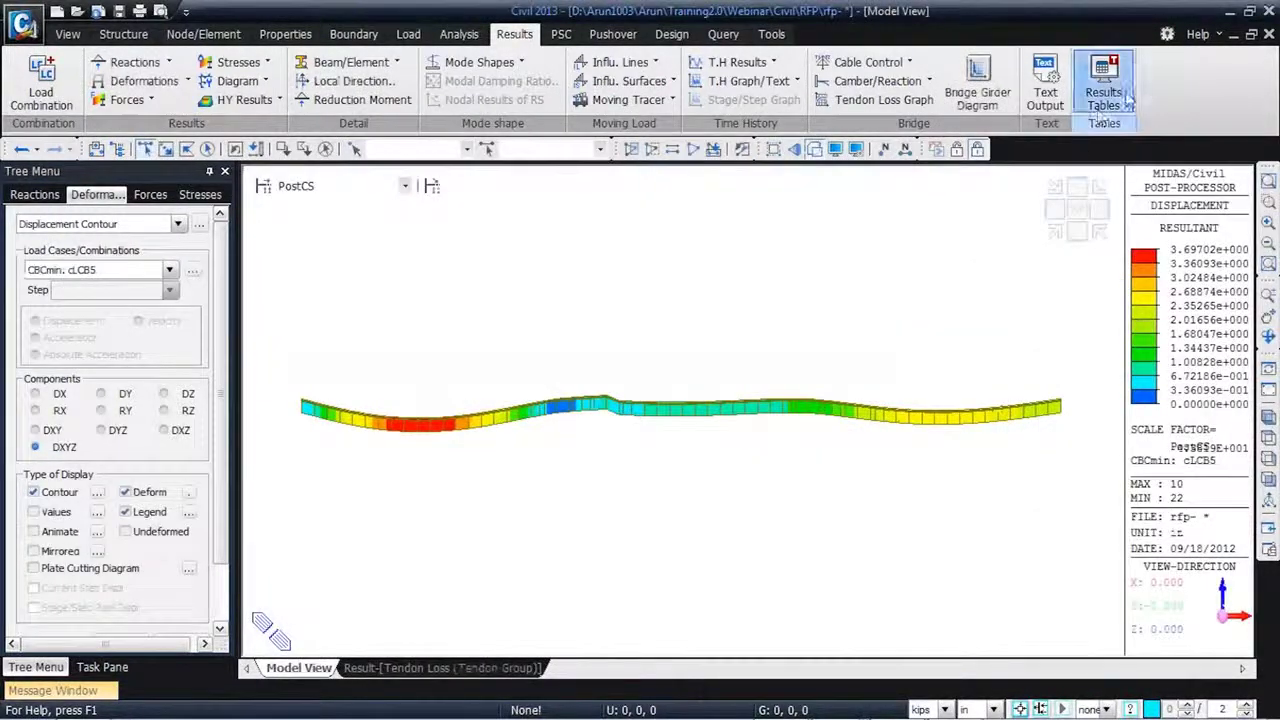
# - Review the Tendon Stress Limit Check table for all tendons with limits 0.7 fpu, 0.74 fpu and 0.8 fpy, and return to the model view
pyautogui.click(1104, 94)
pyautogui.moveTo(1105, 590)
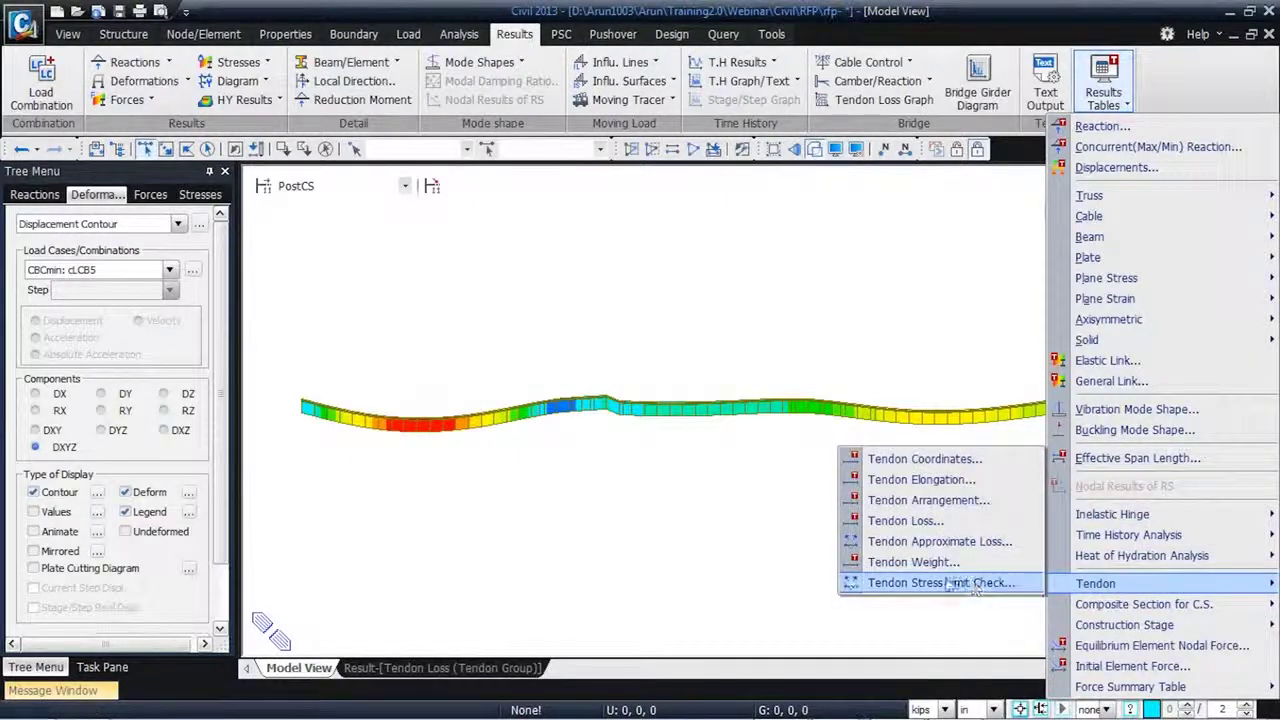
pyautogui.click(932, 582)
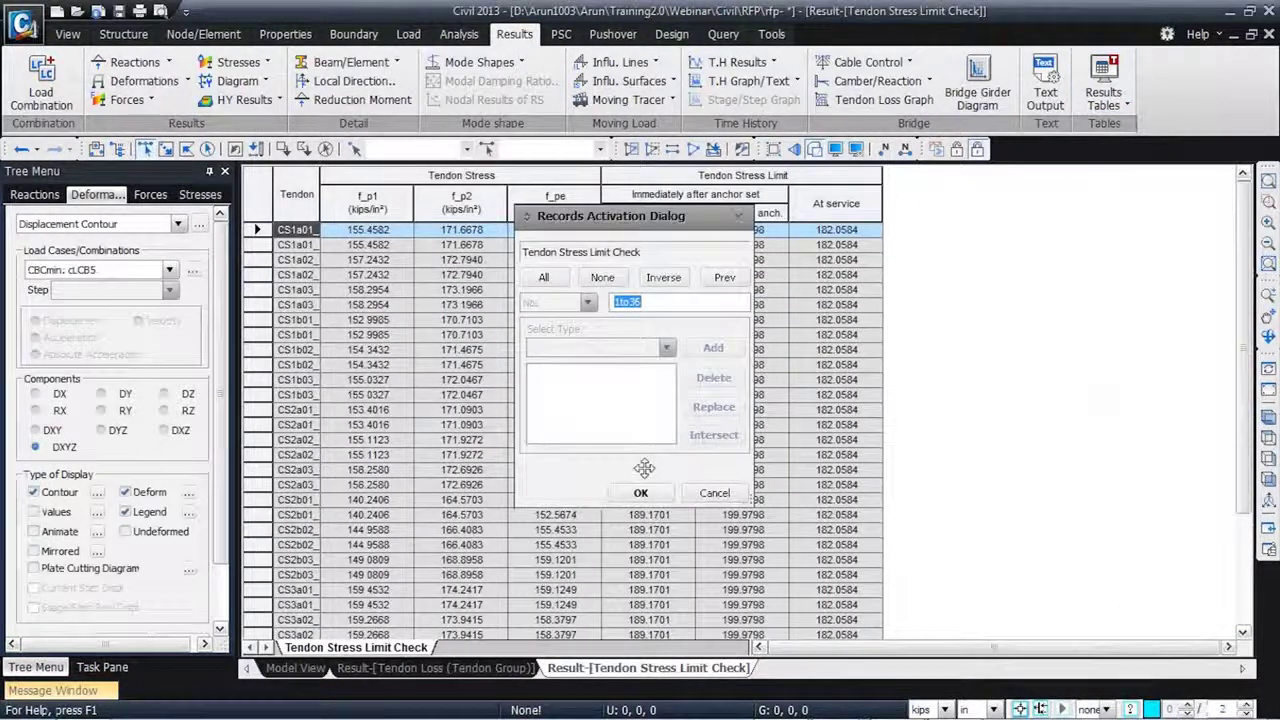
pyautogui.click(640, 493)
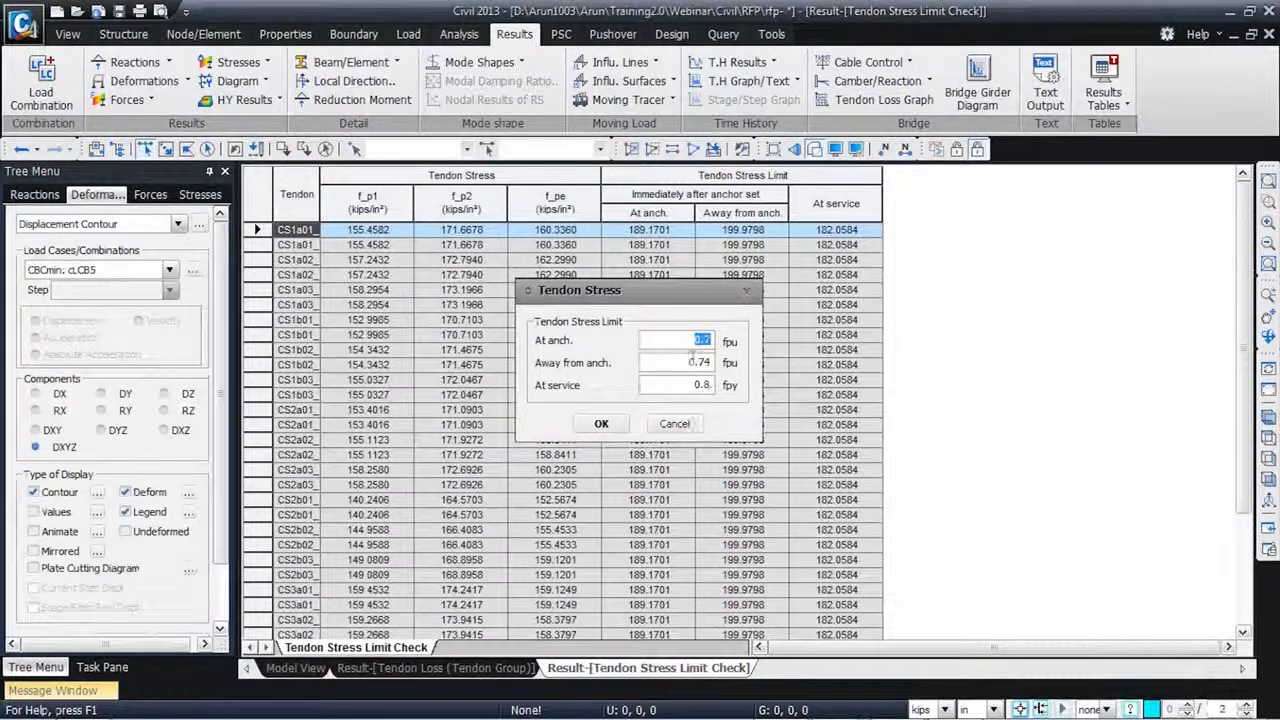
pyautogui.click(602, 426)
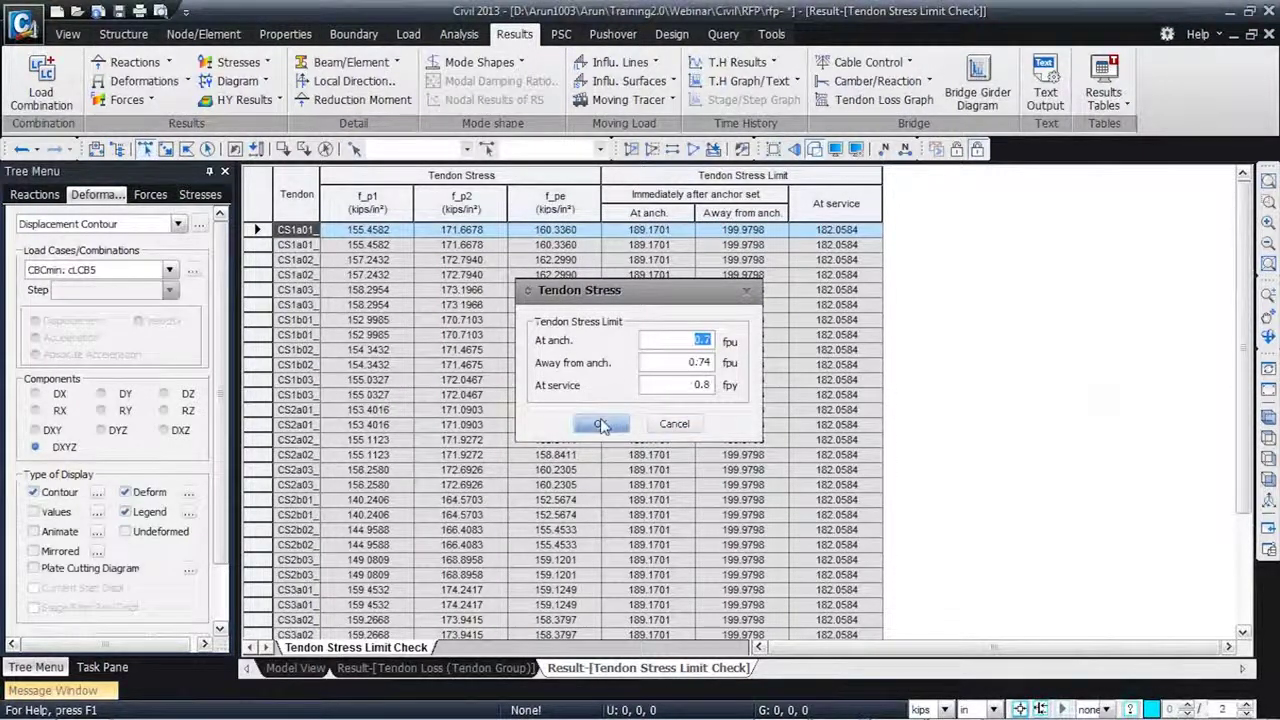
pyautogui.click(607, 427)
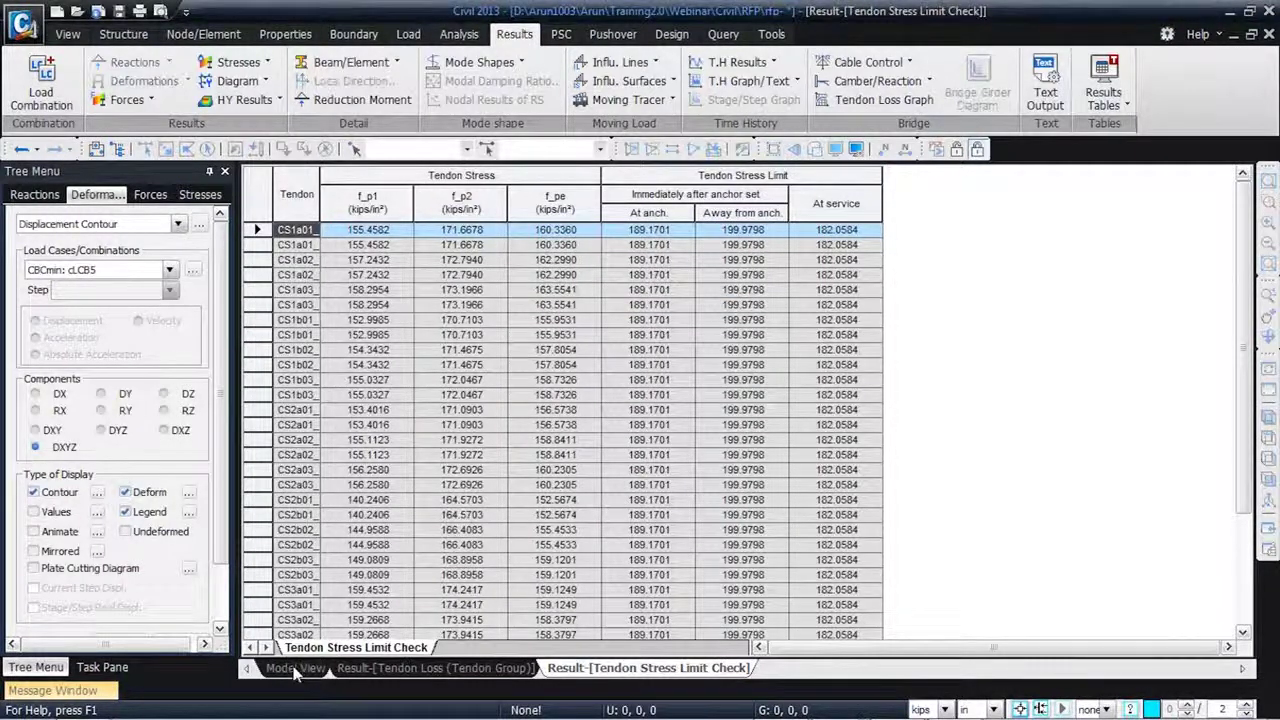
pyautogui.click(296, 668)
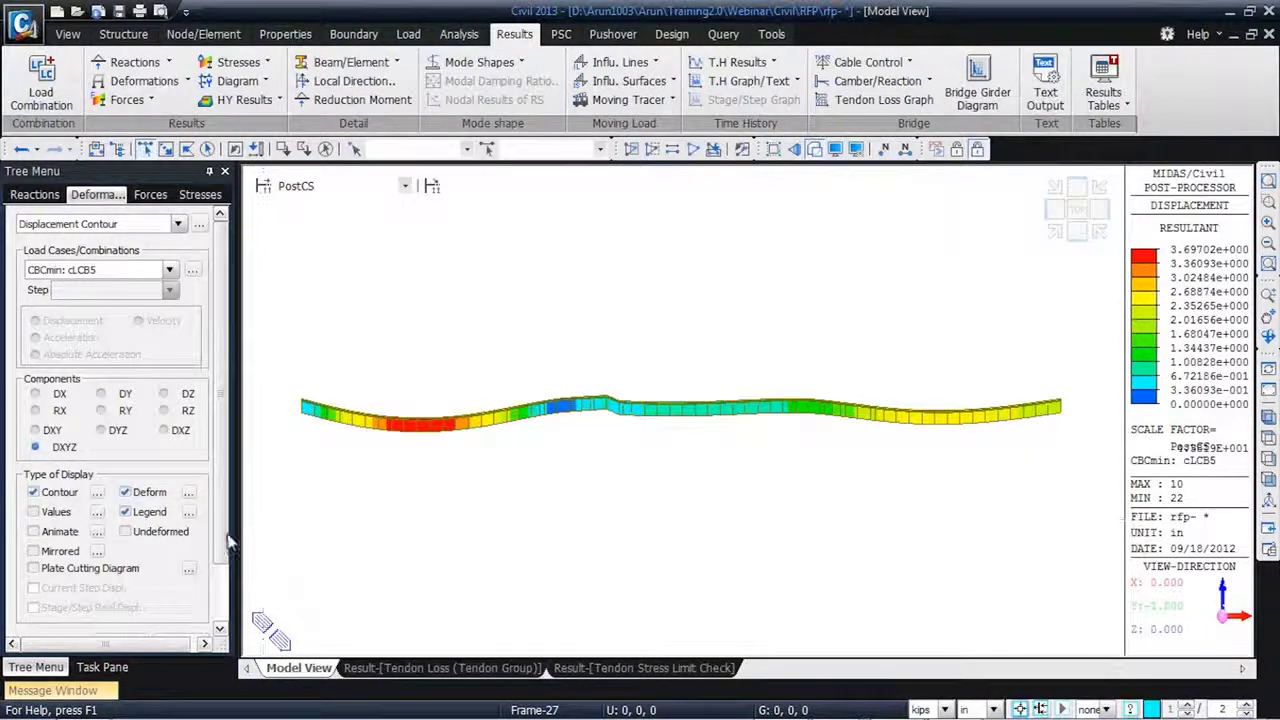
# - Unlock the model to leave post-processing and return to the editable Base stage
pyautogui.scroll(-2, 218, 575)
pyautogui.scroll(2, 218, 577)
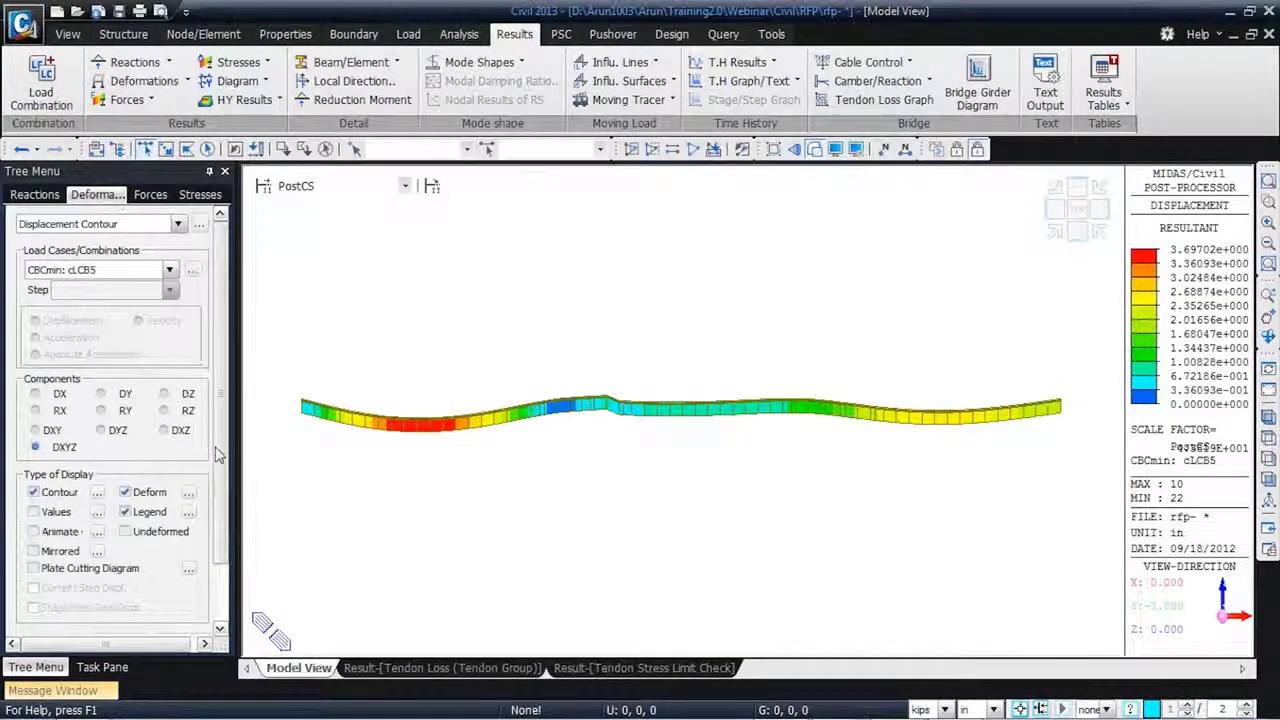
pyautogui.click(957, 149)
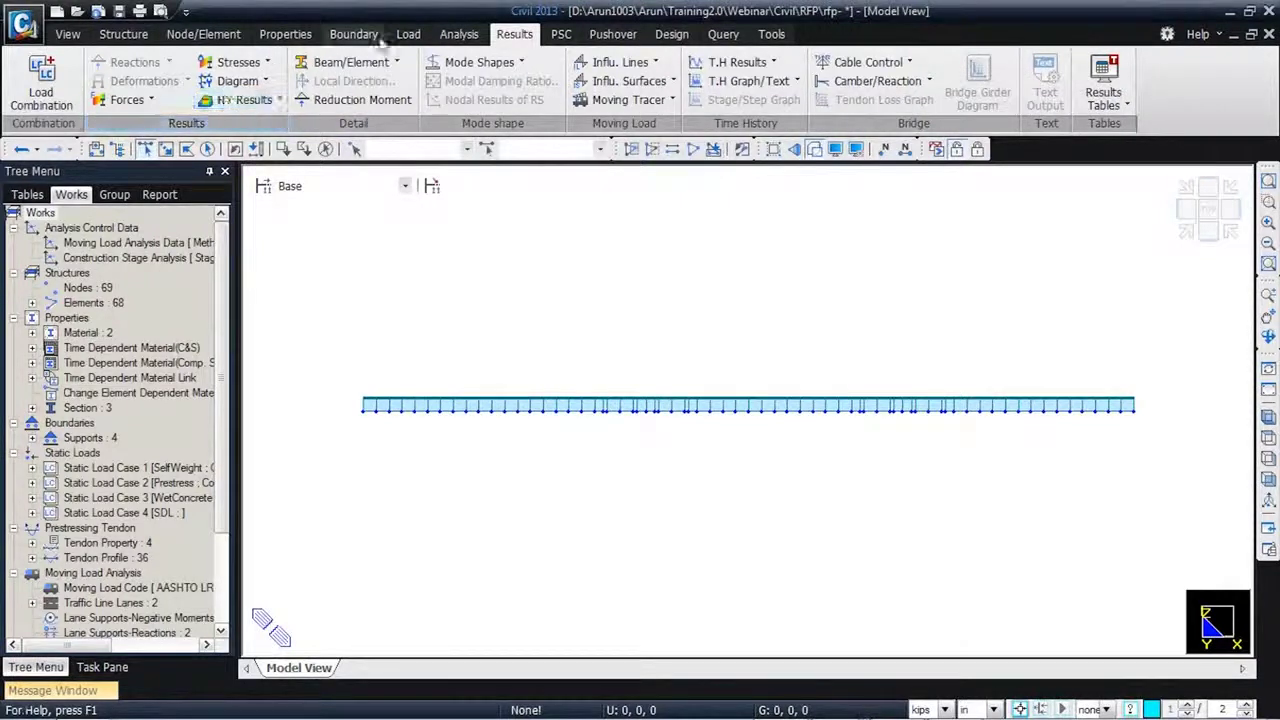
# - Change the tendon property of all tendon profiles to Web-2 and close the profile list
pyautogui.click(408, 34)
pyautogui.click(70, 80)
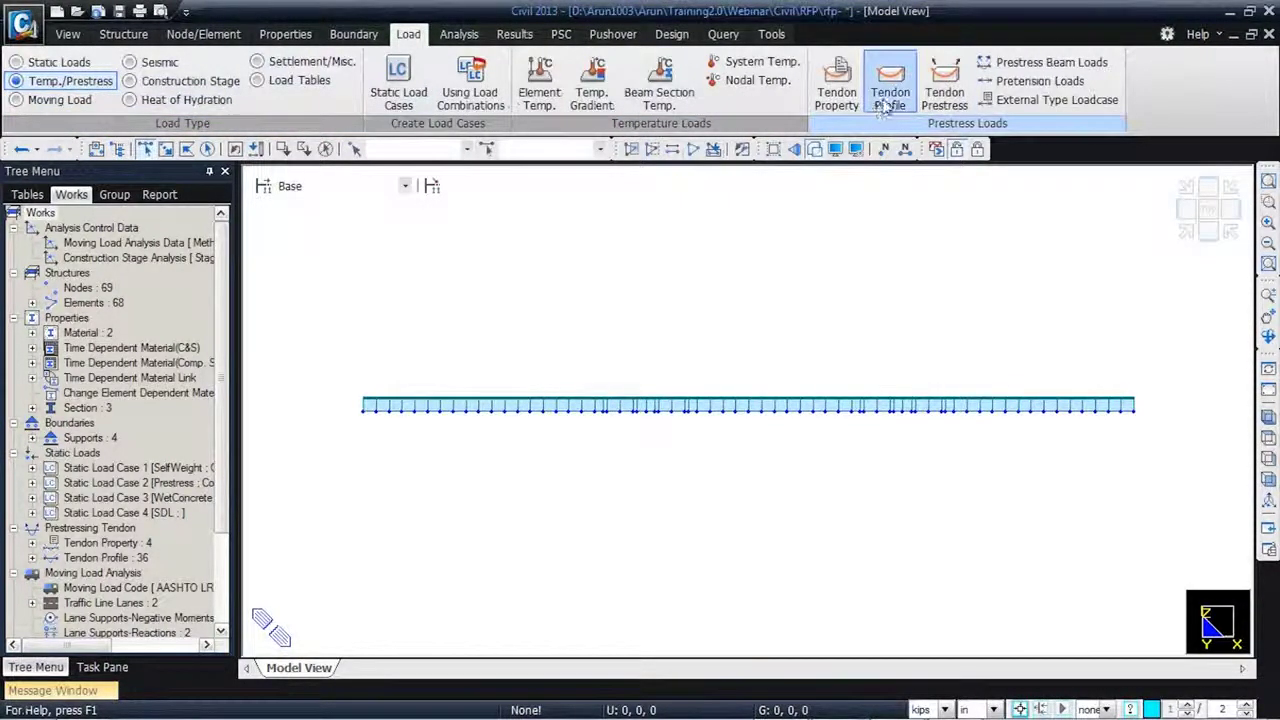
pyautogui.click(887, 104)
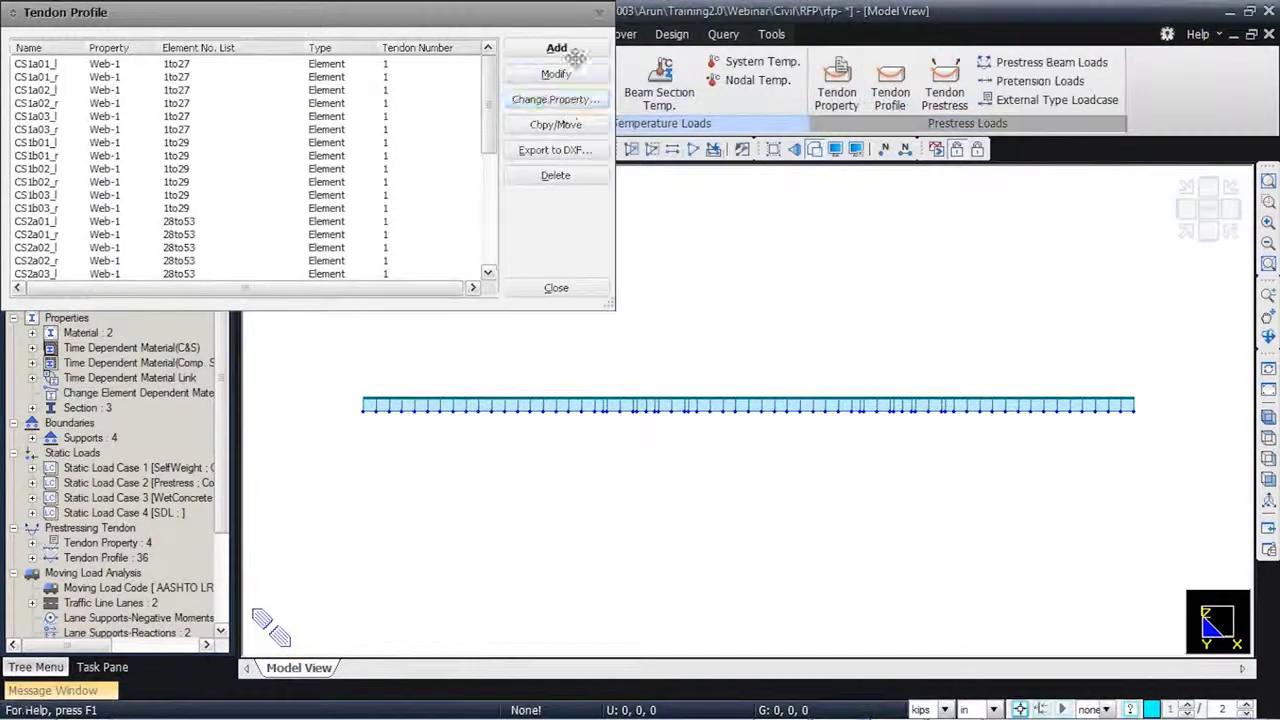
pyautogui.click(572, 104)
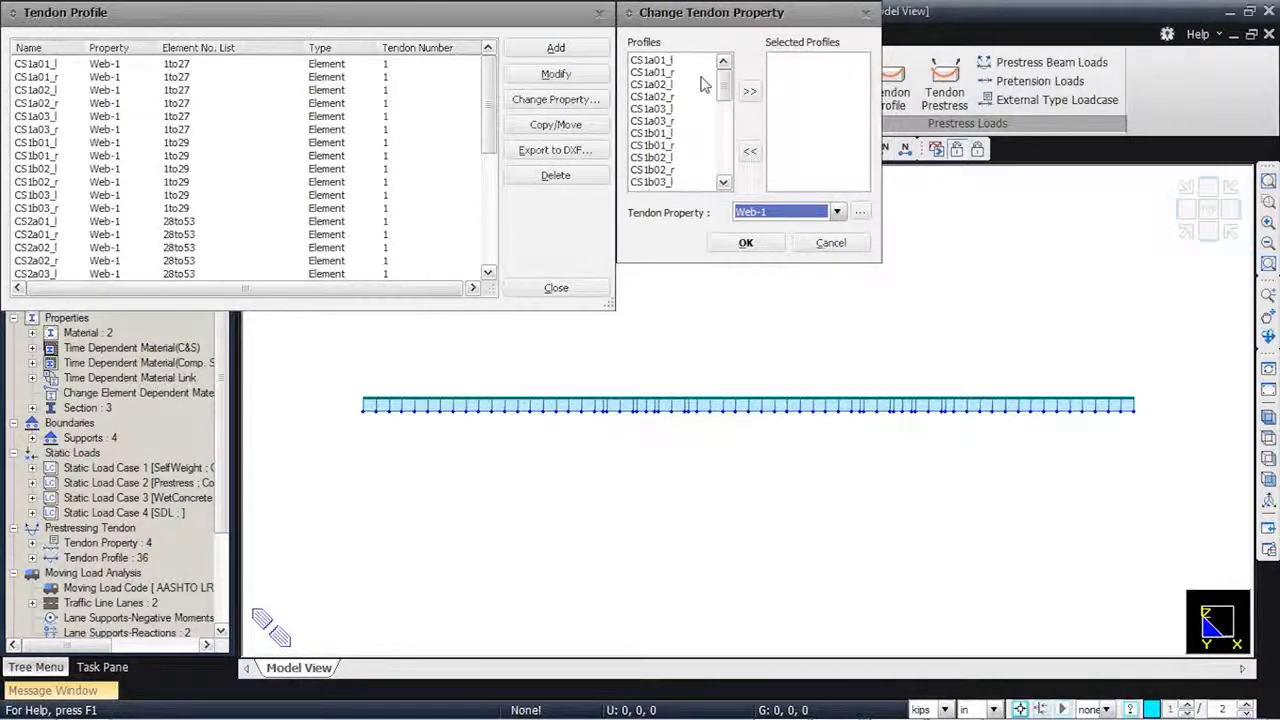
pyautogui.moveTo(680, 67); pyautogui.dragTo(745, 118)
pyautogui.click(749, 91)
pyautogui.click(836, 211)
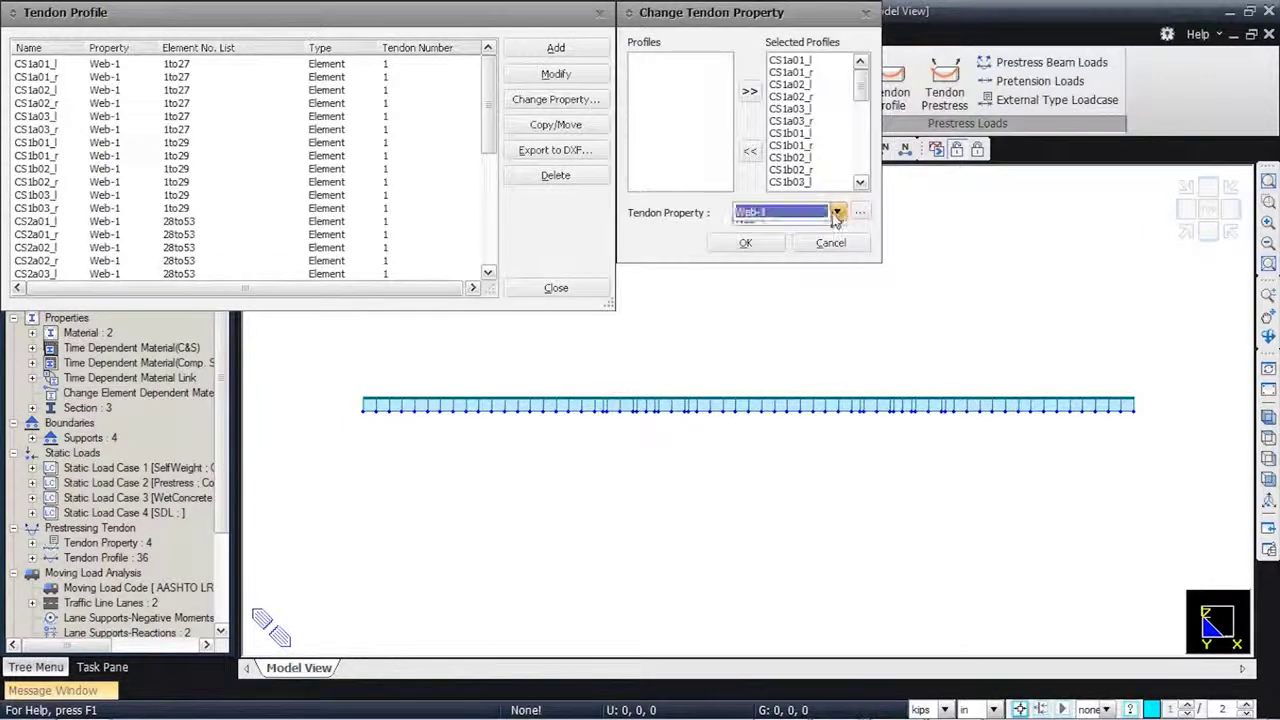
pyautogui.click(822, 241)
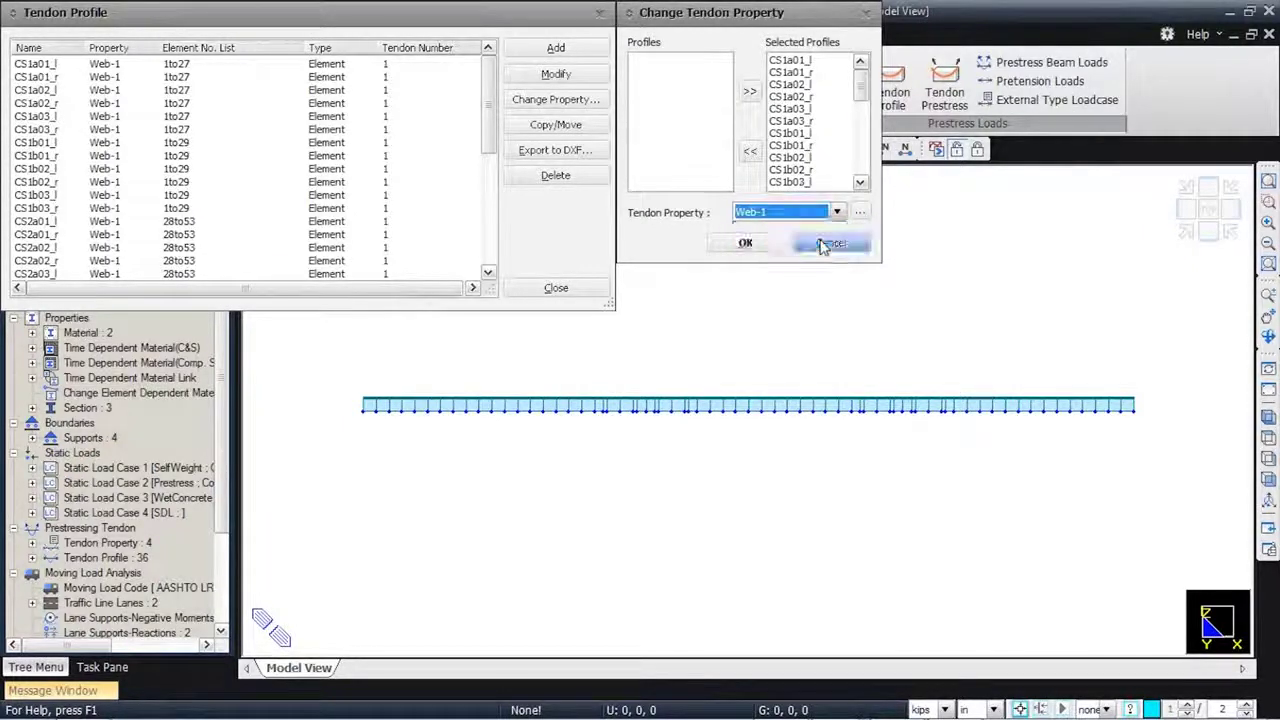
pyautogui.click(749, 248)
pyautogui.click(752, 184)
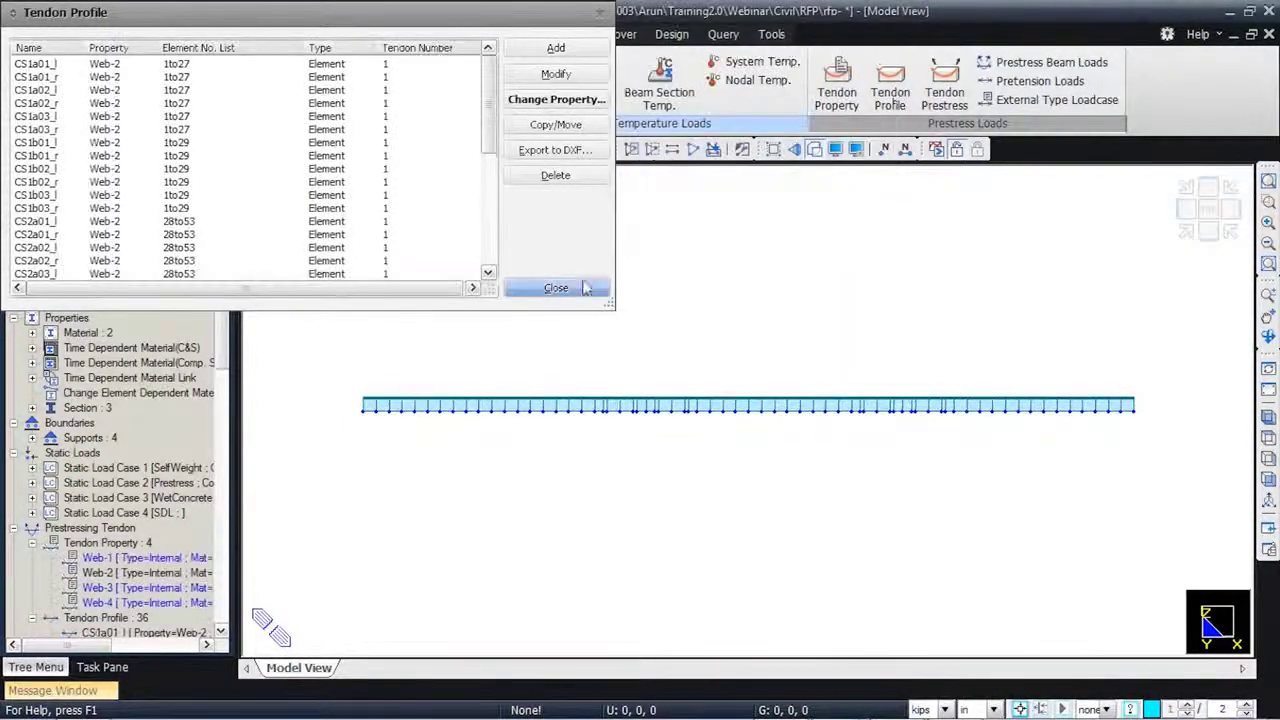
pyautogui.click(600, 292)
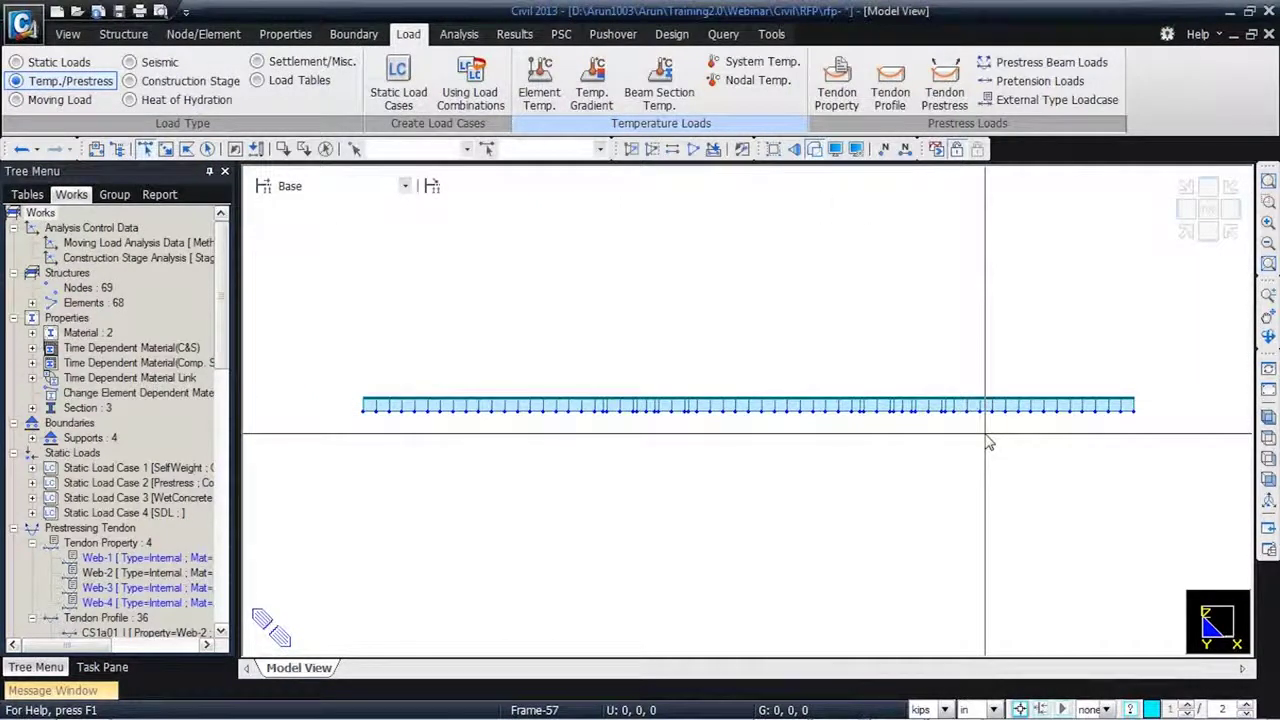
# - Run the analysis with the Web-2 tendons, and show the tendon properties of the RFP-1-Web 2 model
pyautogui.moveTo(986, 438)
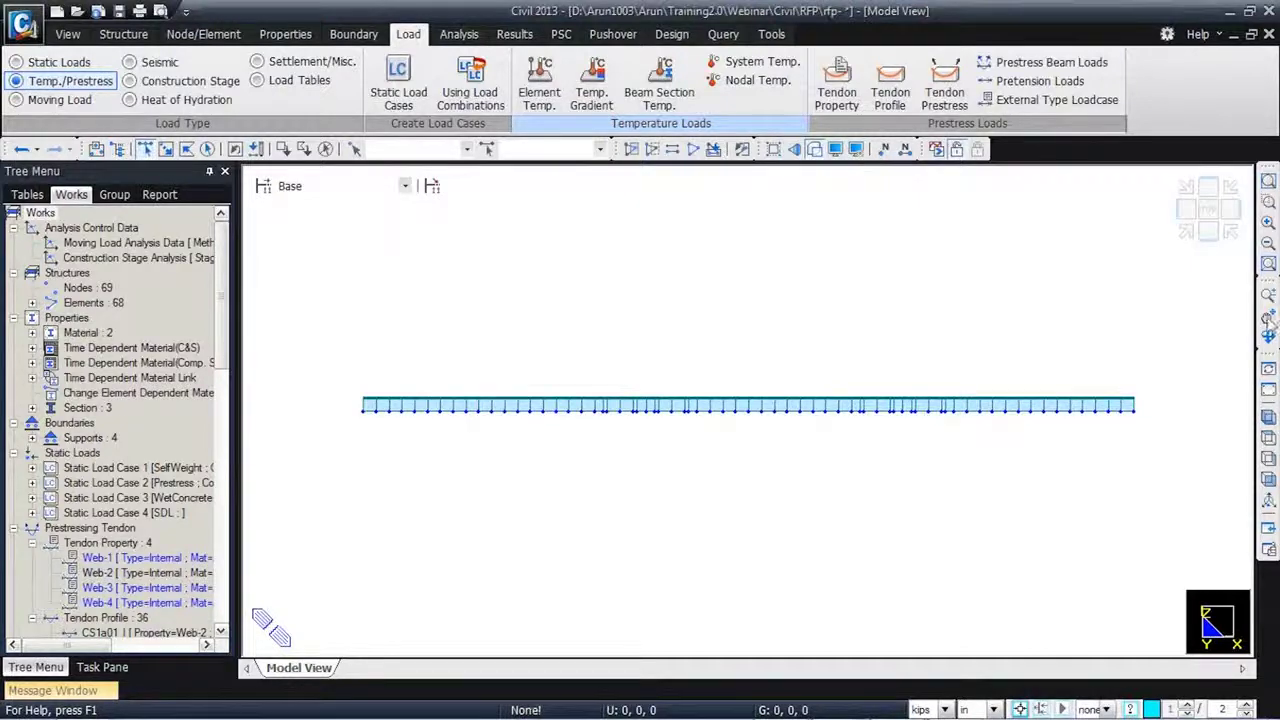
pyautogui.press('F5')
pyautogui.click(675, 416)
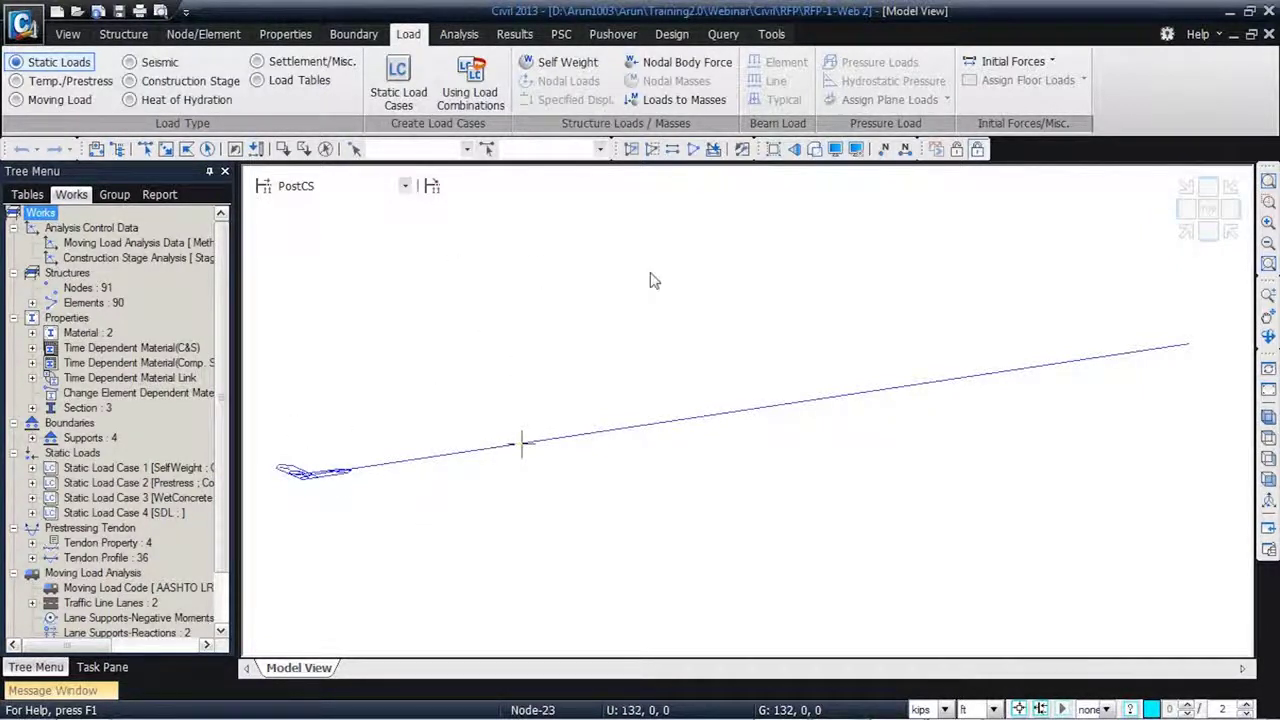
pyautogui.scroll(-2, 214, 440)
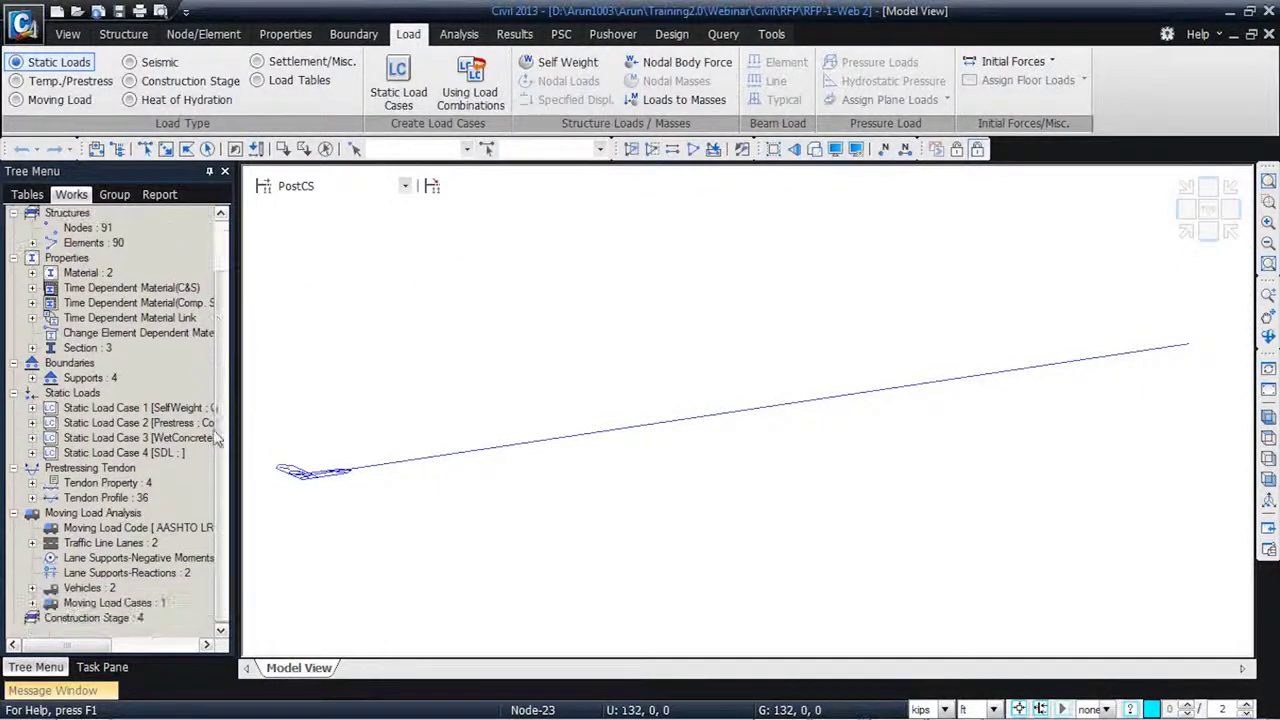
pyautogui.click(32, 483)
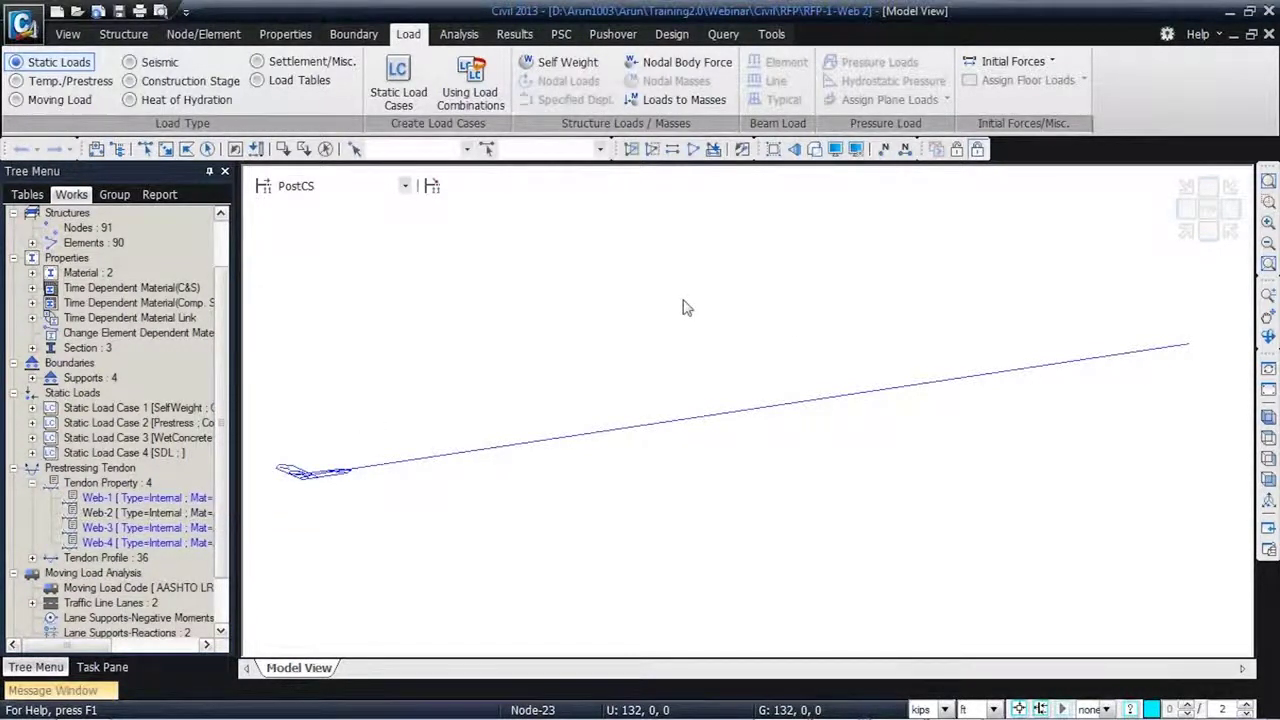
# - In a front view, set up the PostCS DXYZ displacement contour for CBCmin: cLCB5 with the deformed shape and legend enabled
pyautogui.click(1210, 218)
pyautogui.rightClick(551, 357)
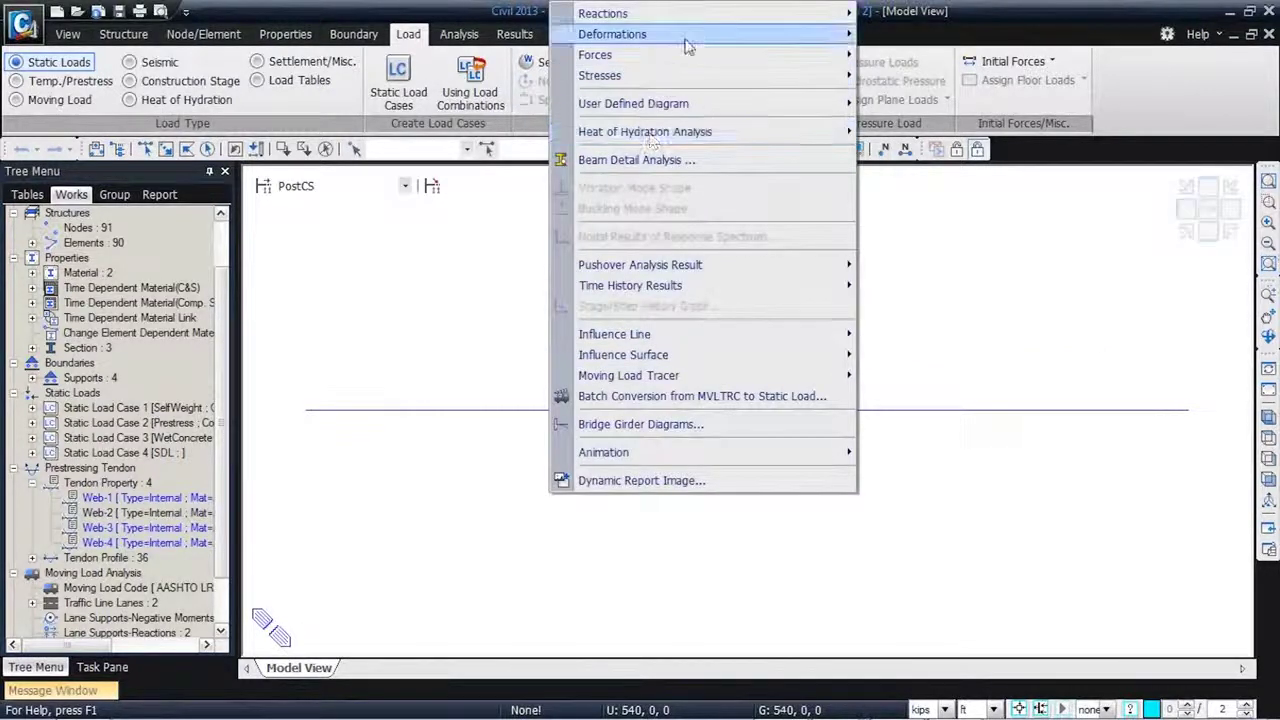
pyautogui.moveTo(688, 34)
pyautogui.click(930, 55)
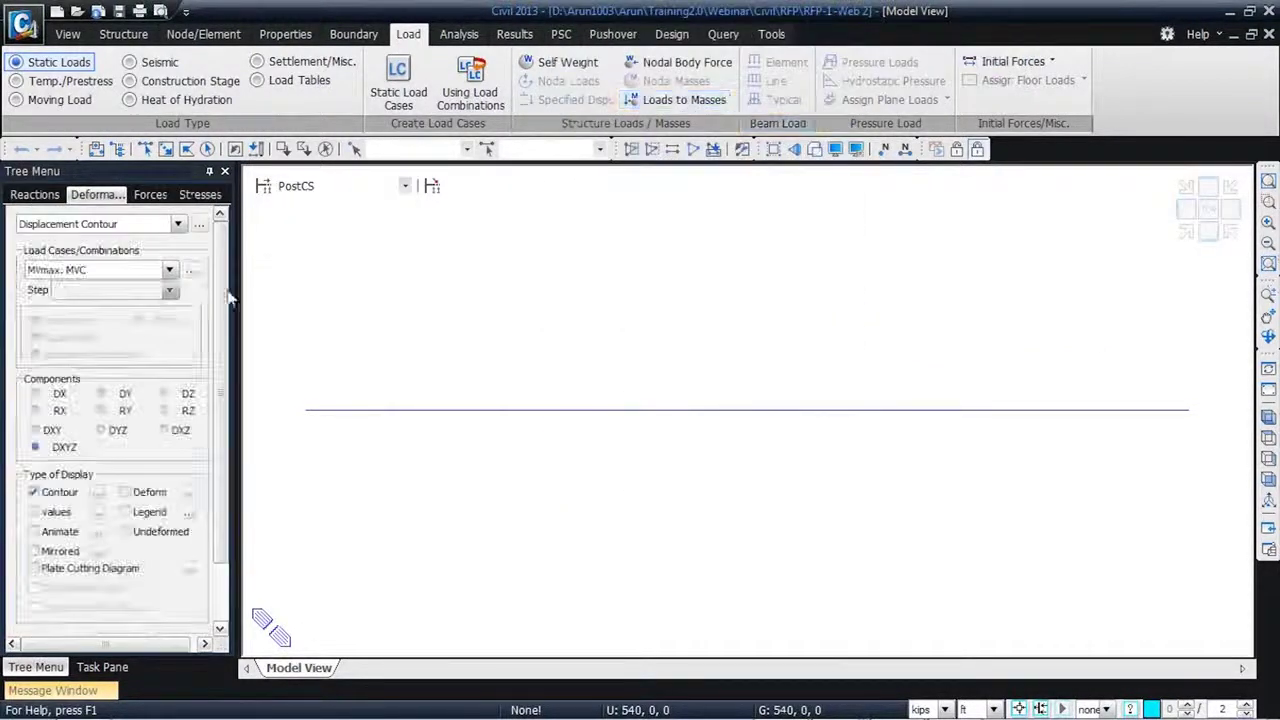
pyautogui.click(169, 270)
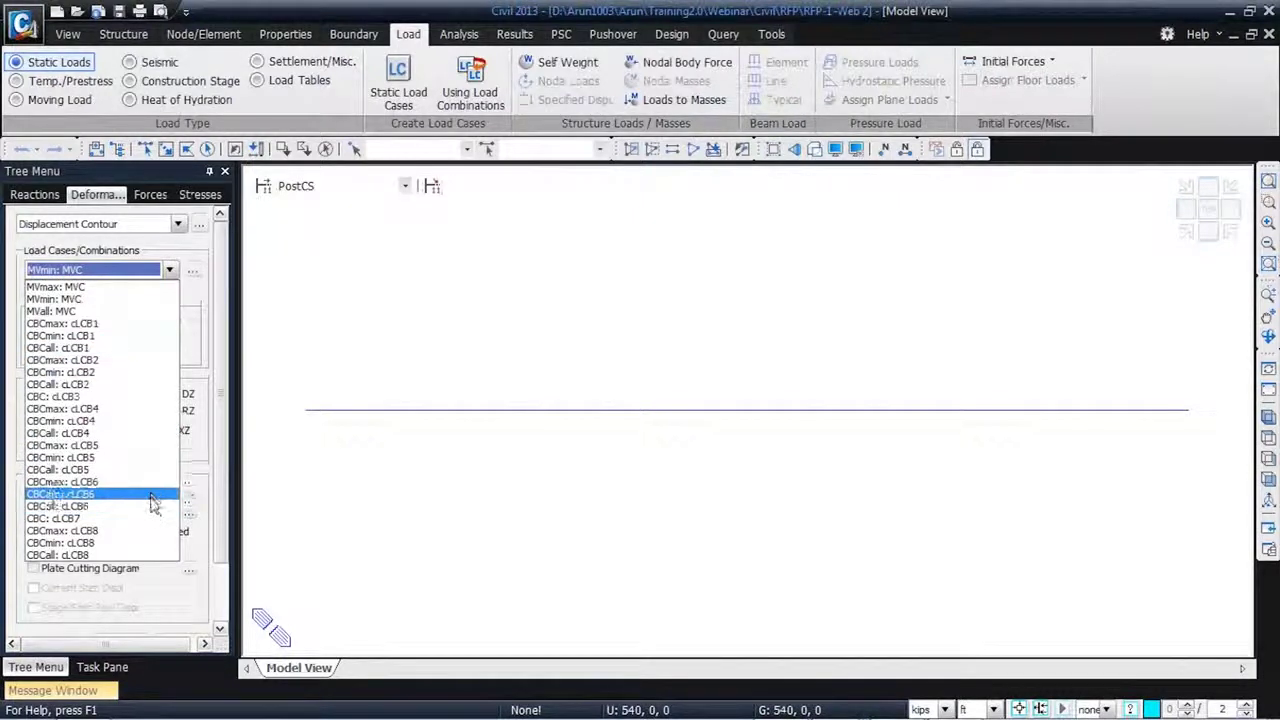
pyautogui.click(158, 457)
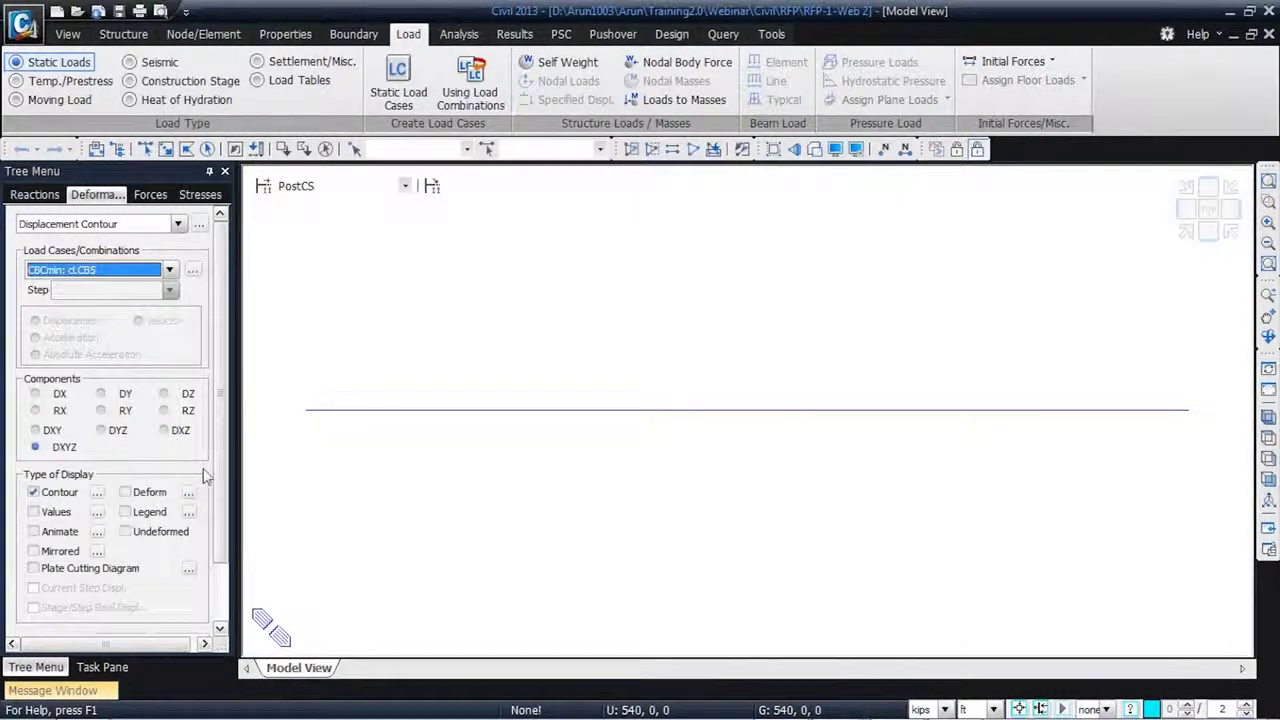
pyautogui.click(125, 492)
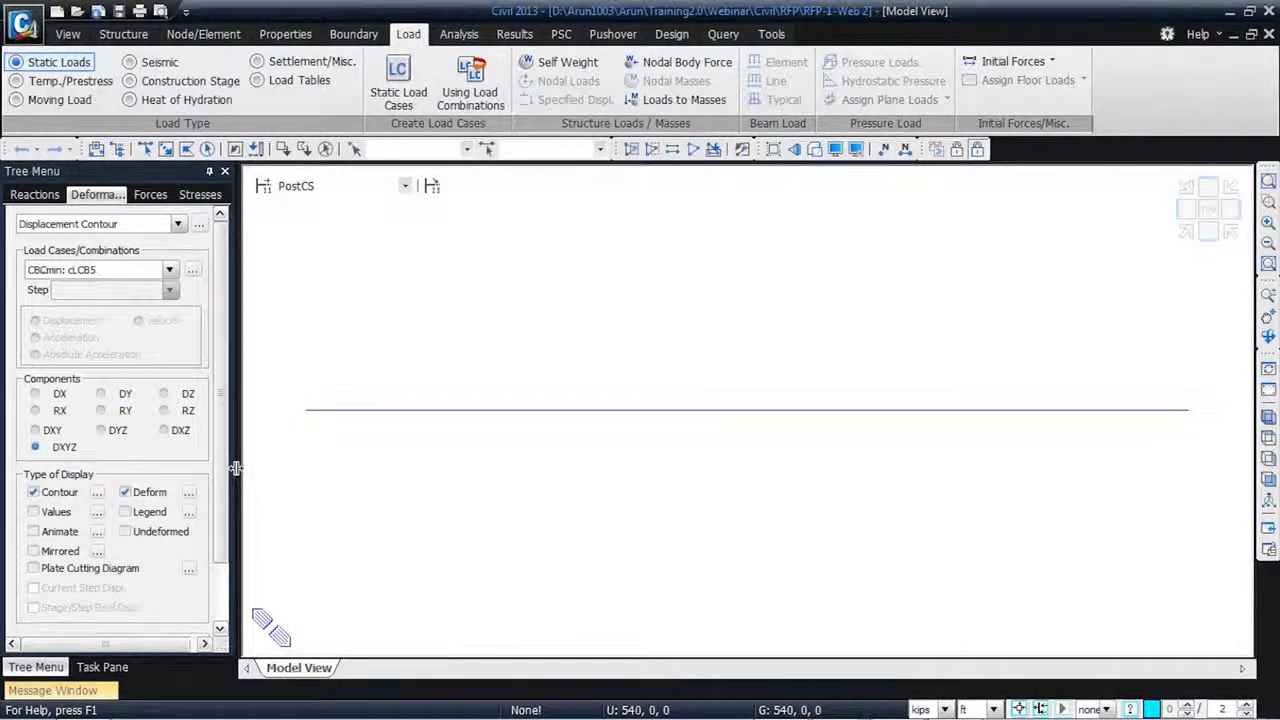
pyautogui.click(125, 512)
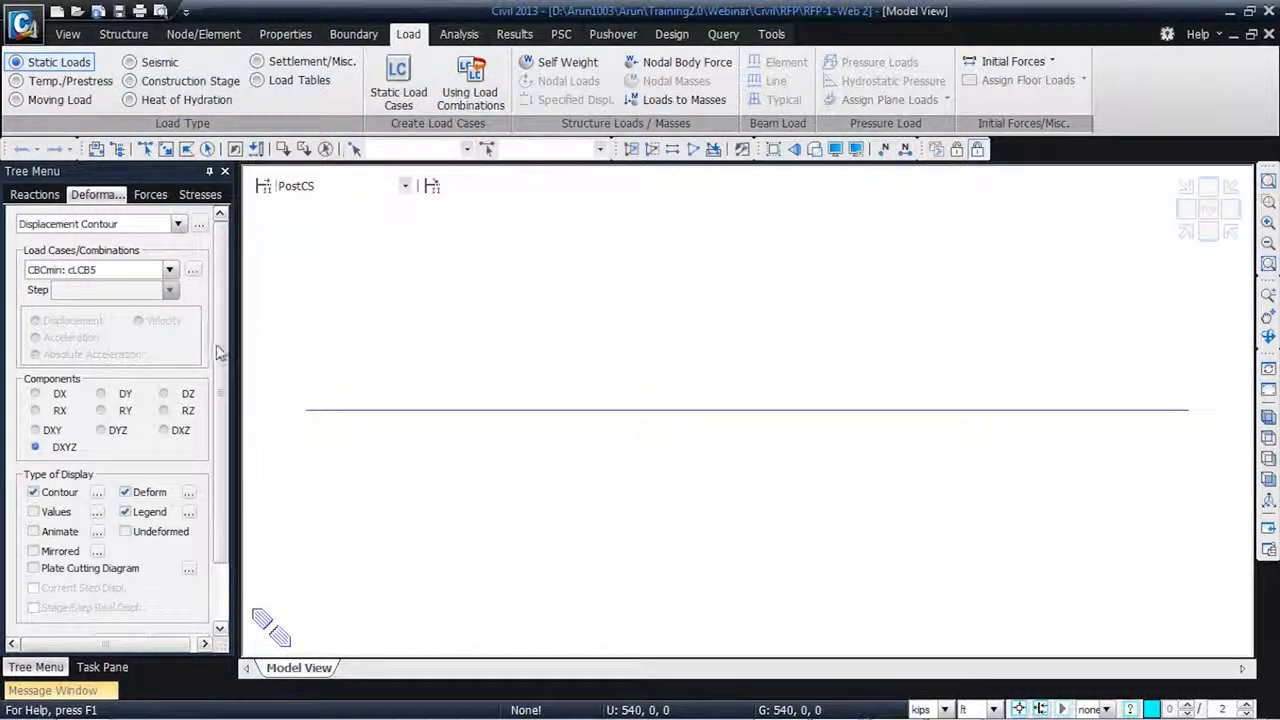
# - Enable hidden rendering of the girder and plot the configured displacement contour
pyautogui.click(68, 34)
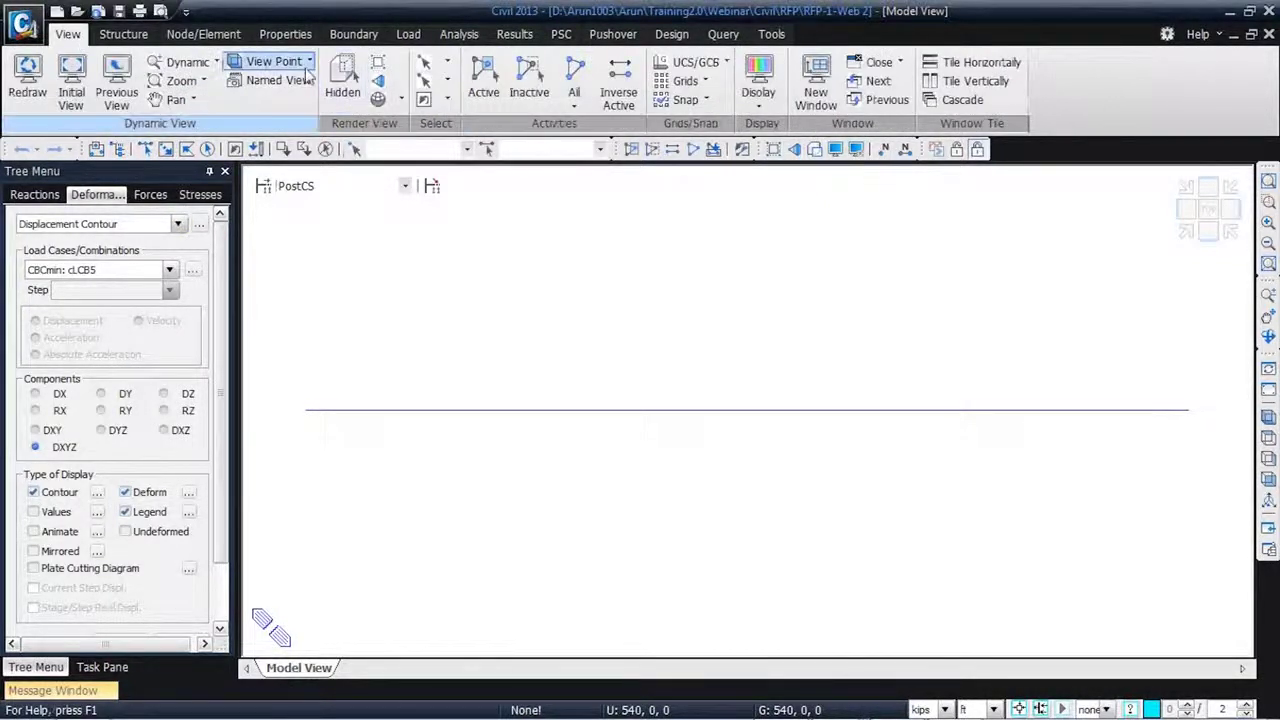
pyautogui.click(343, 80)
pyautogui.scroll(-2, 130, 480)
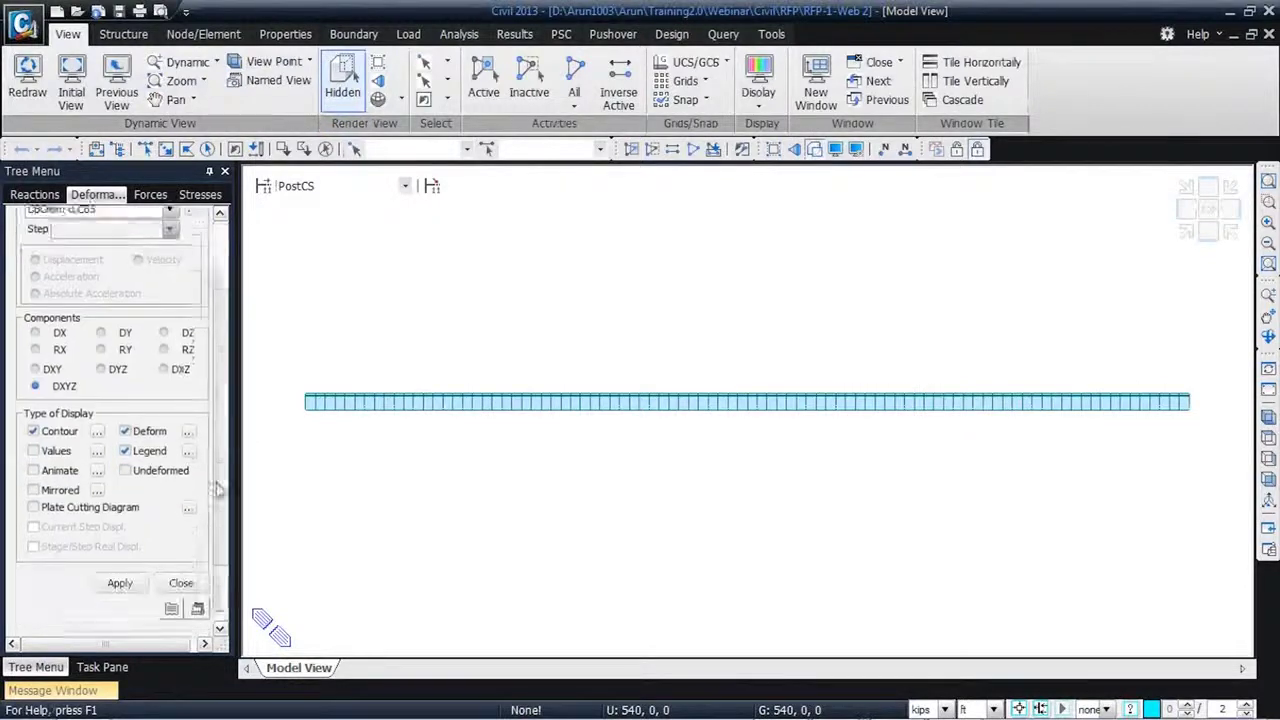
pyautogui.click(128, 573)
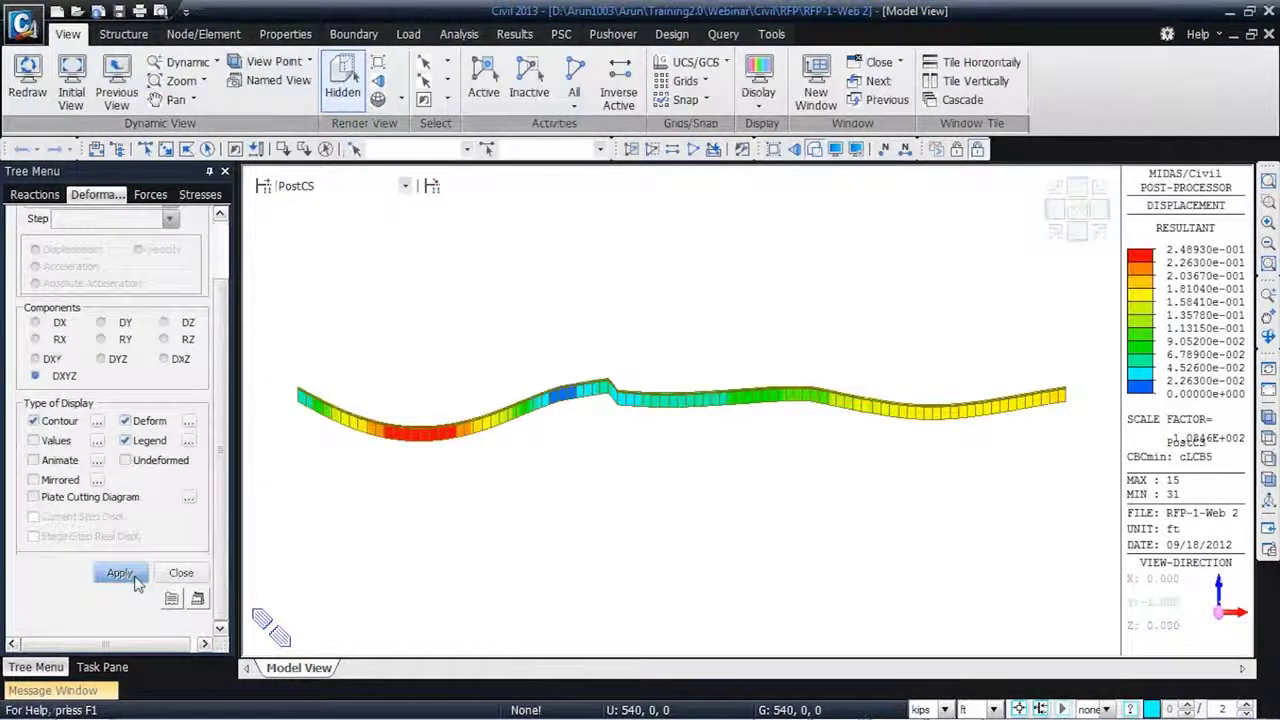
# - Set the deformation scale factor of the RFP-1-Web 2 displacement contour to 0.5 and apply it to the plot
pyautogui.click(188, 421)
pyautogui.write('0.5')
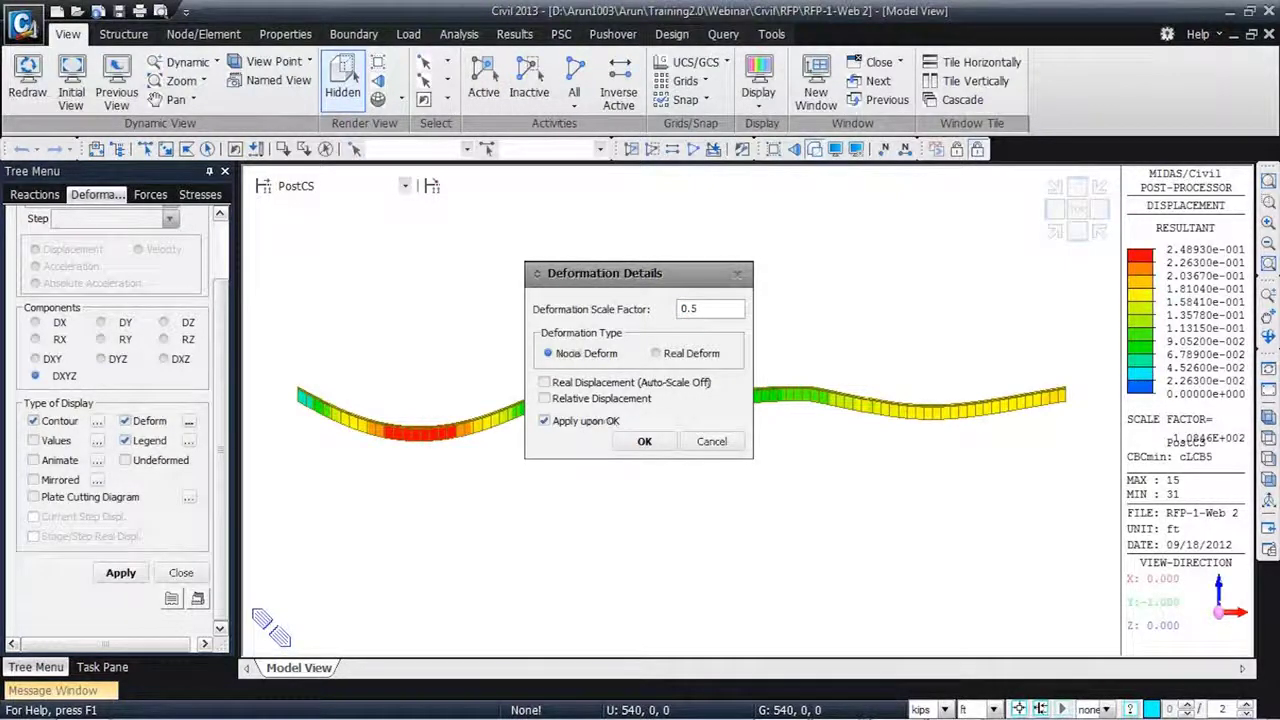
pyautogui.click(648, 441)
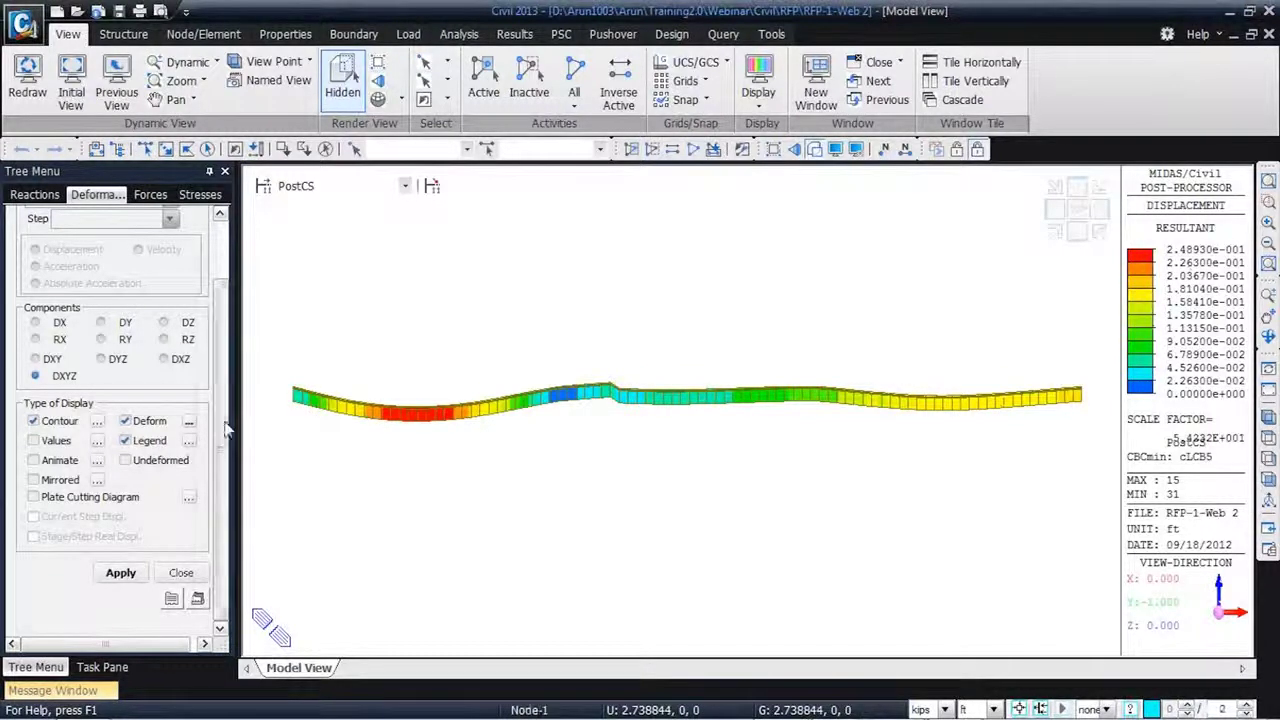
pyautogui.scroll(3, 222, 378)
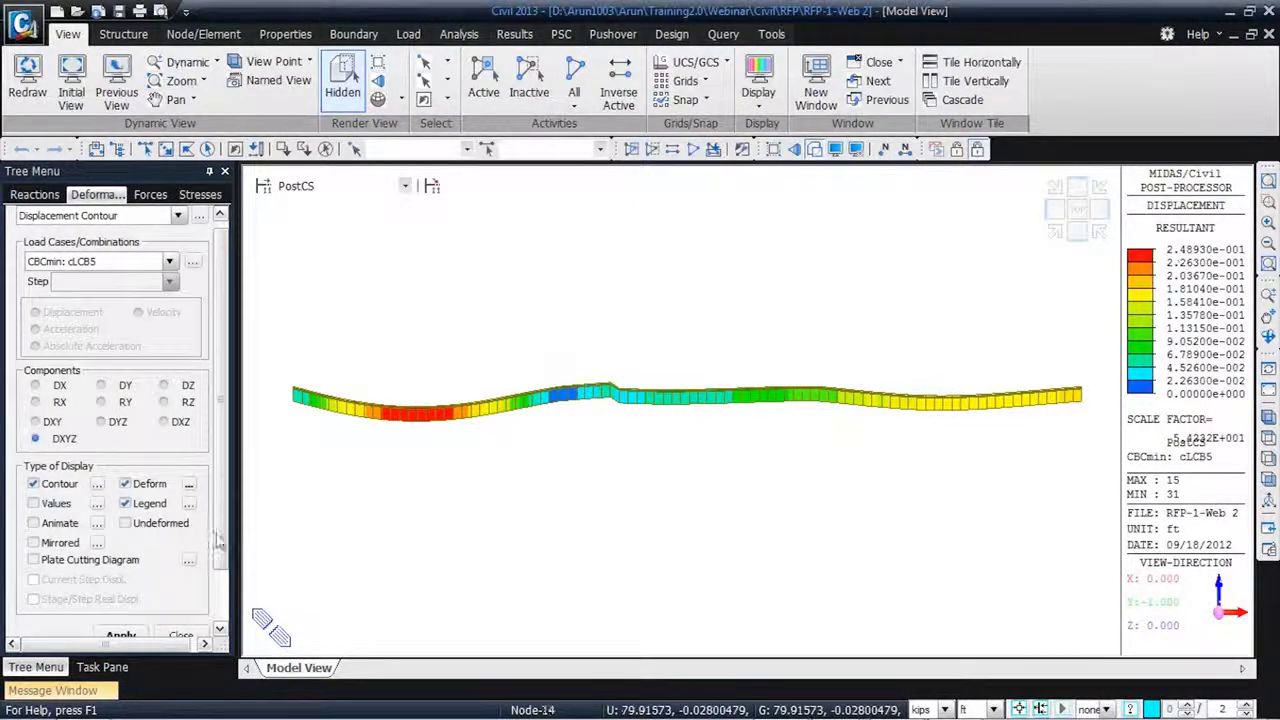
pyautogui.scroll(1, 226, 527)
pyautogui.scroll(-3, 226, 527)
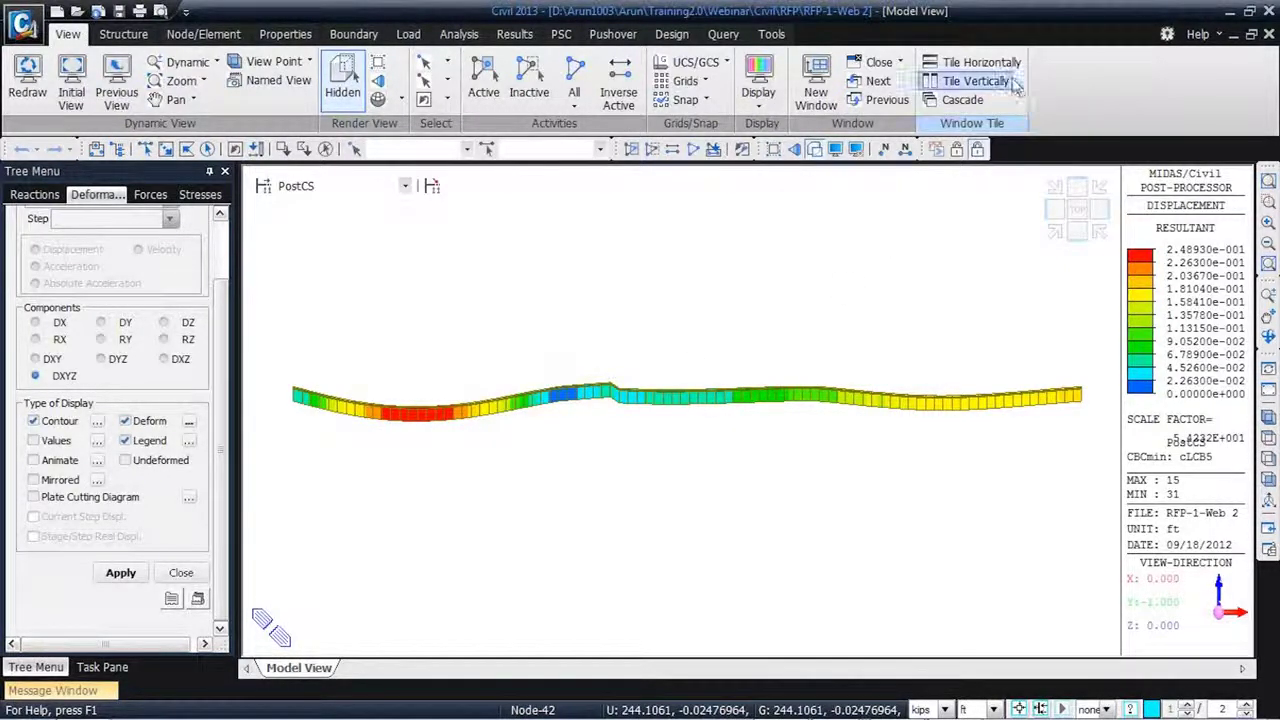
# - Review the Tendon Weight results table by tendon property for the Web-2 tendons, and return to the model view
pyautogui.click(771, 35)
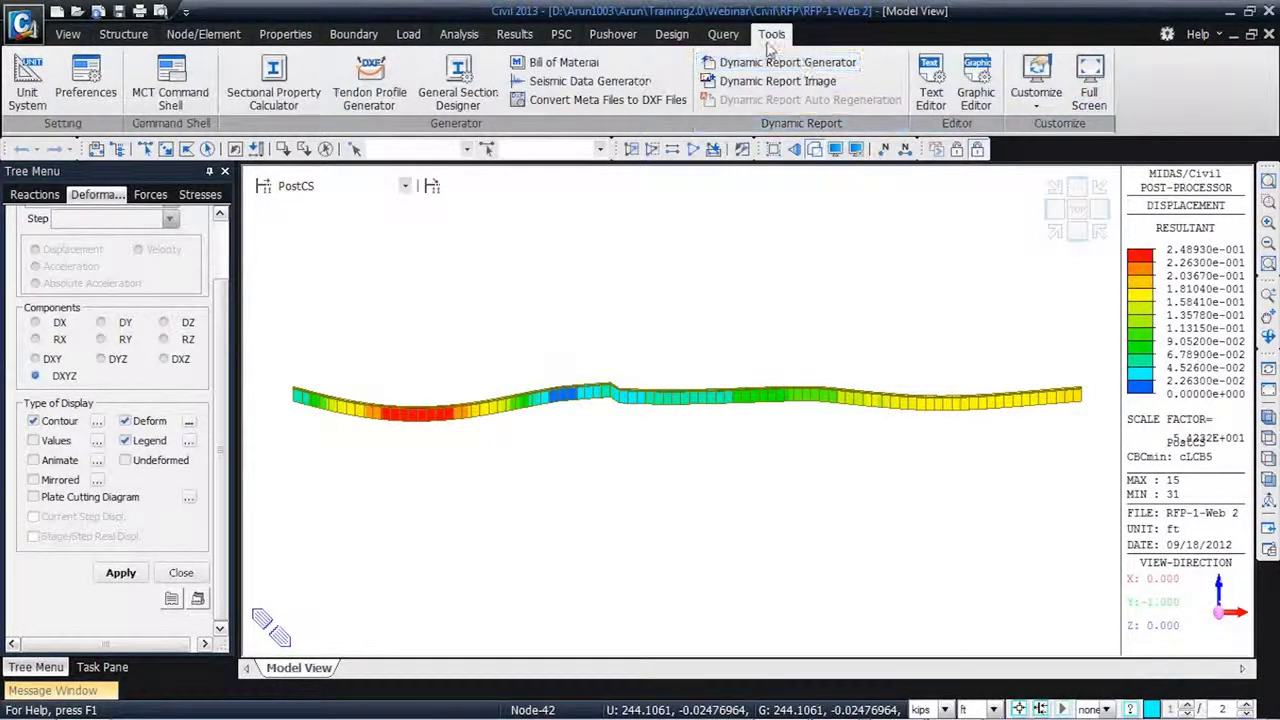
pyautogui.click(514, 35)
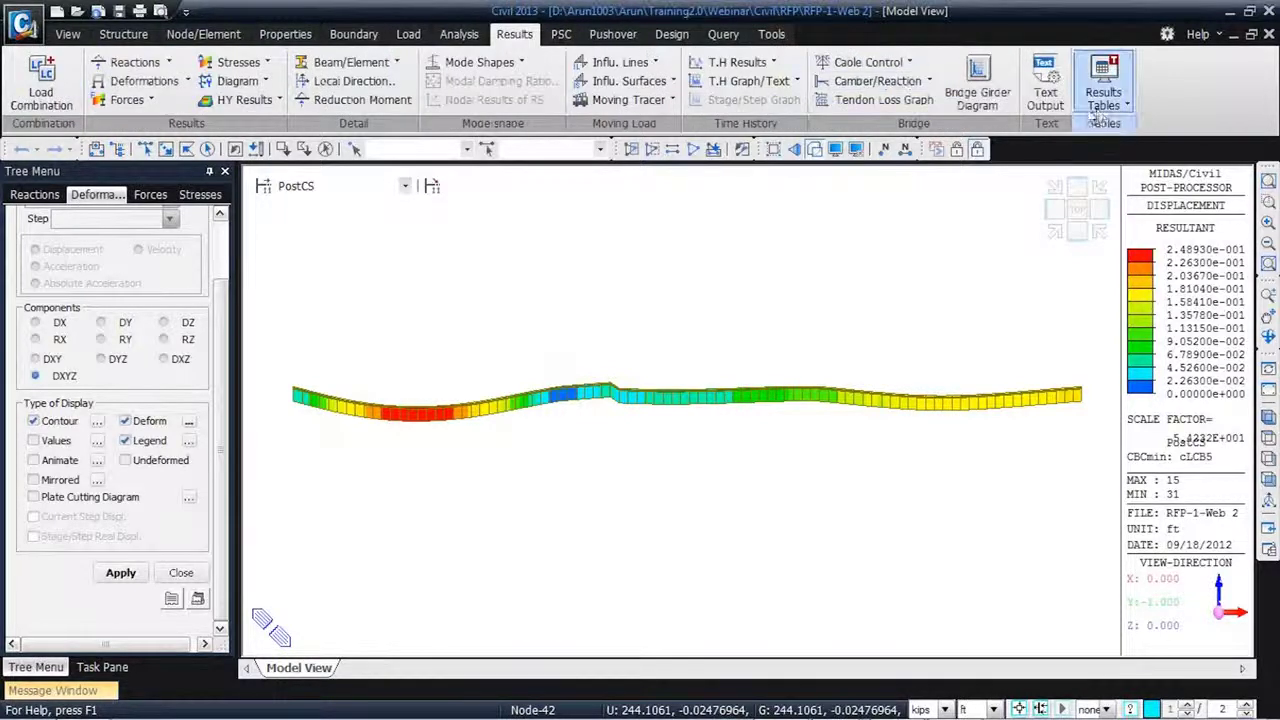
pyautogui.click(1098, 110)
pyautogui.moveTo(1097, 583)
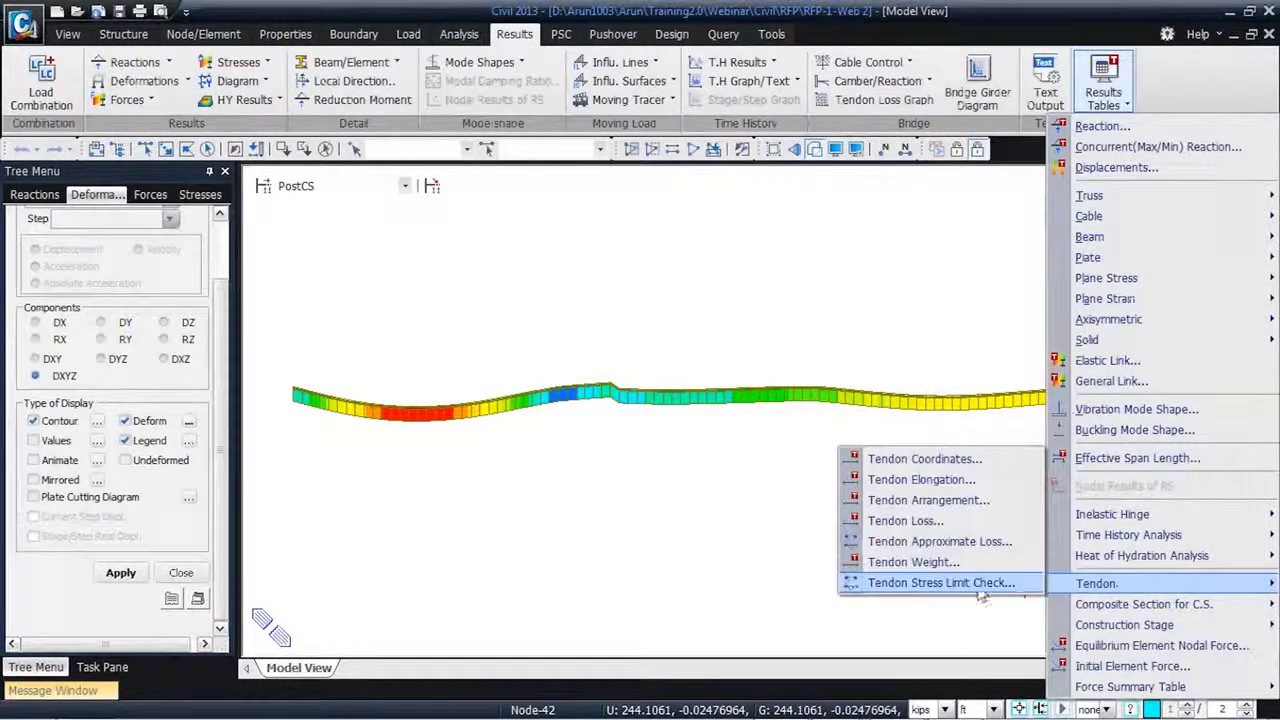
pyautogui.click(948, 564)
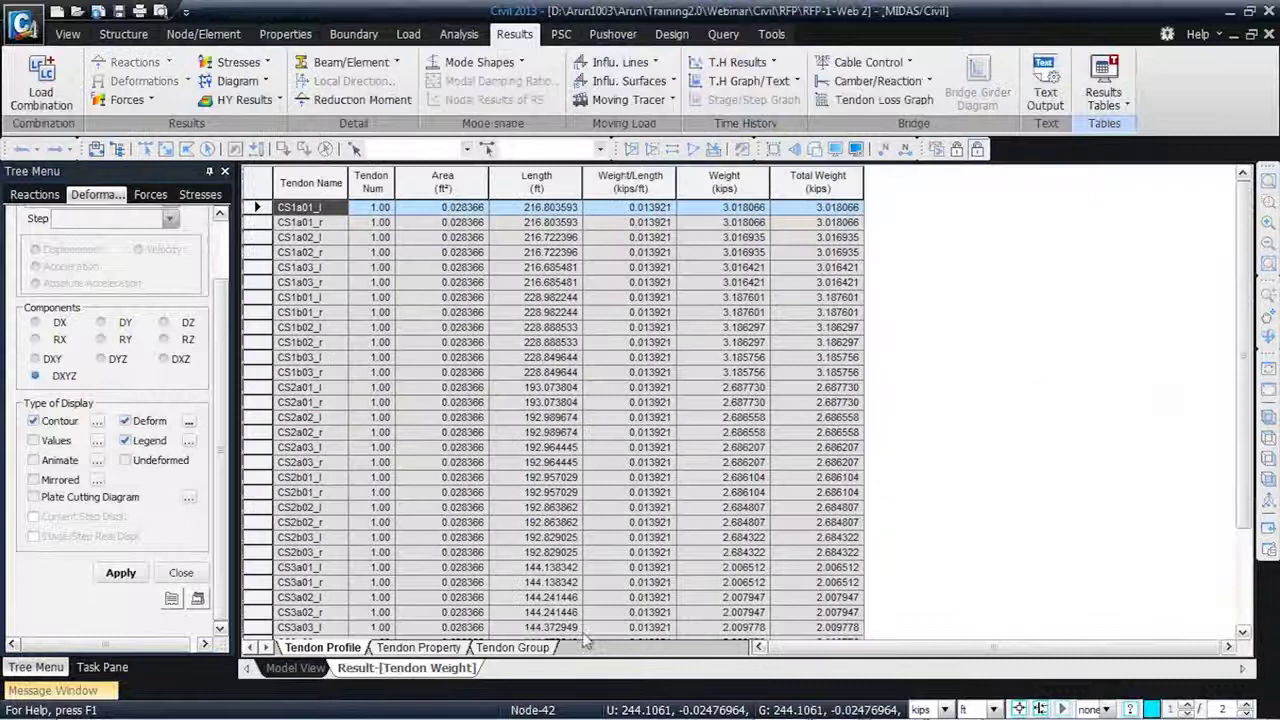
pyautogui.click(425, 648)
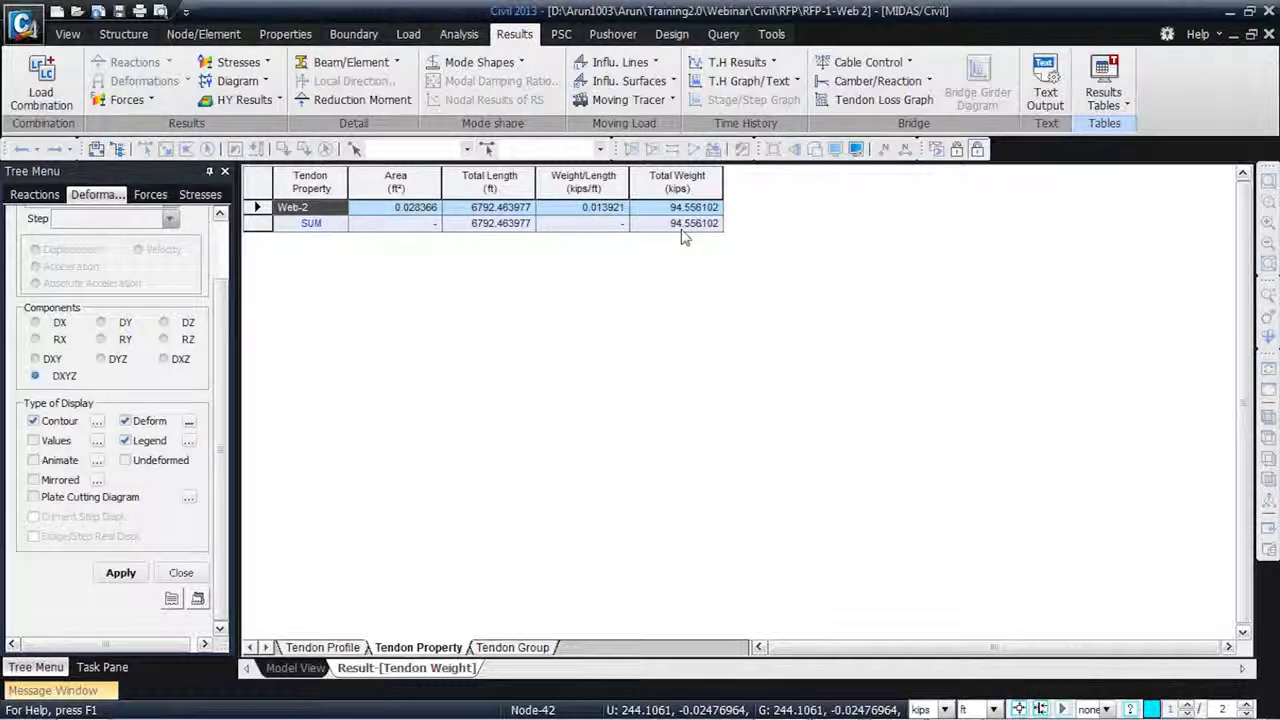
pyautogui.click(296, 668)
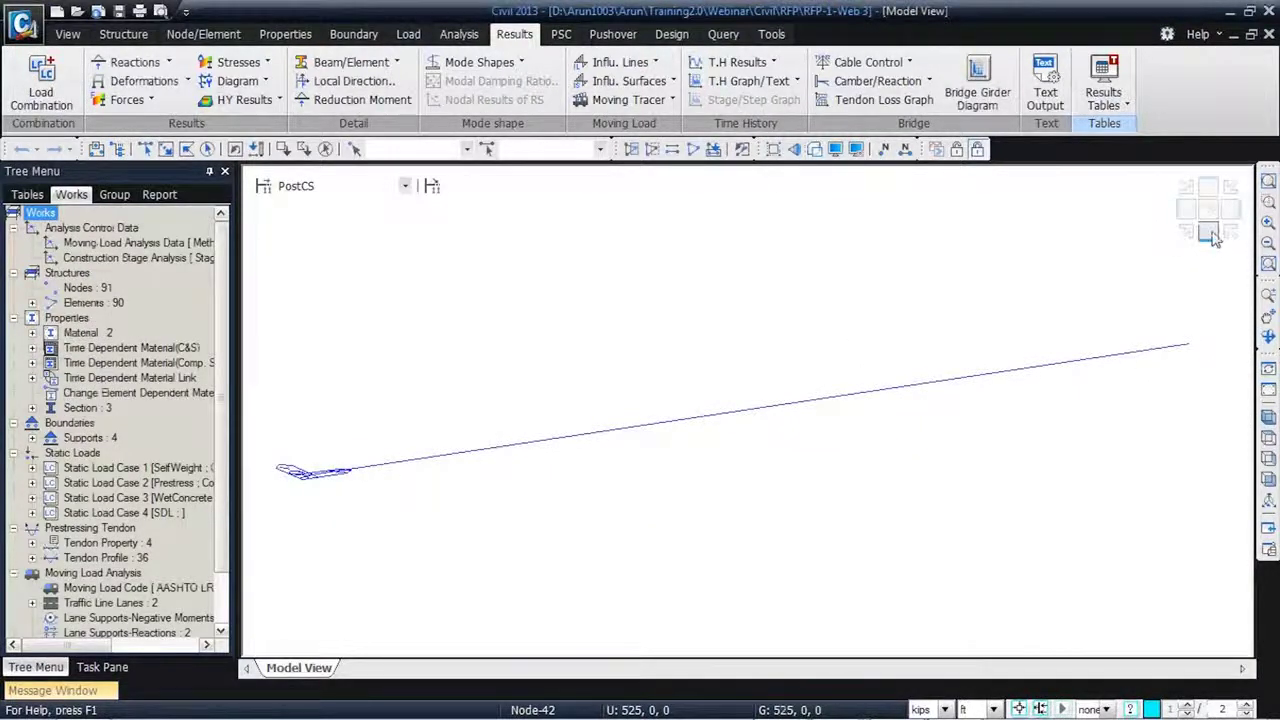
# - In a front view of the RFP-1-Web 3 model, set up a displacement contour for load combination CBCmin: cLCB5
pyautogui.click(1212, 238)
pyautogui.rightClick(474, 266)
pyautogui.click(388, 234)
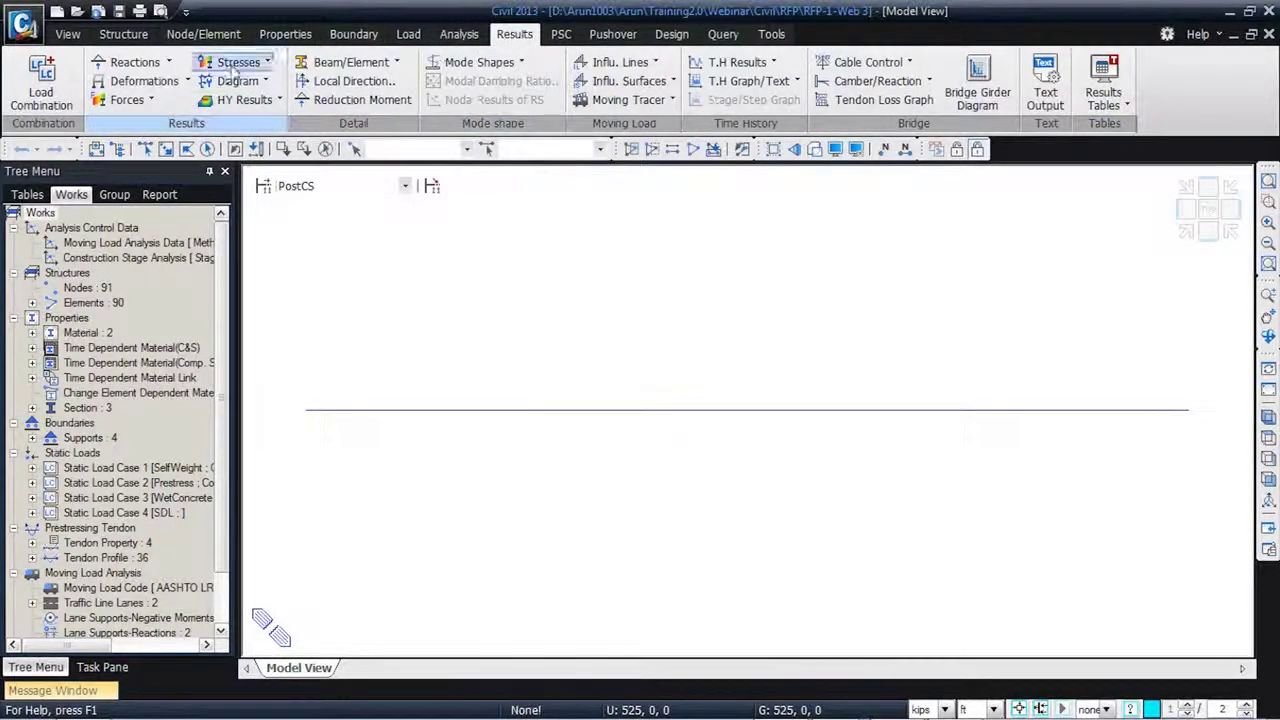
pyautogui.click(158, 87)
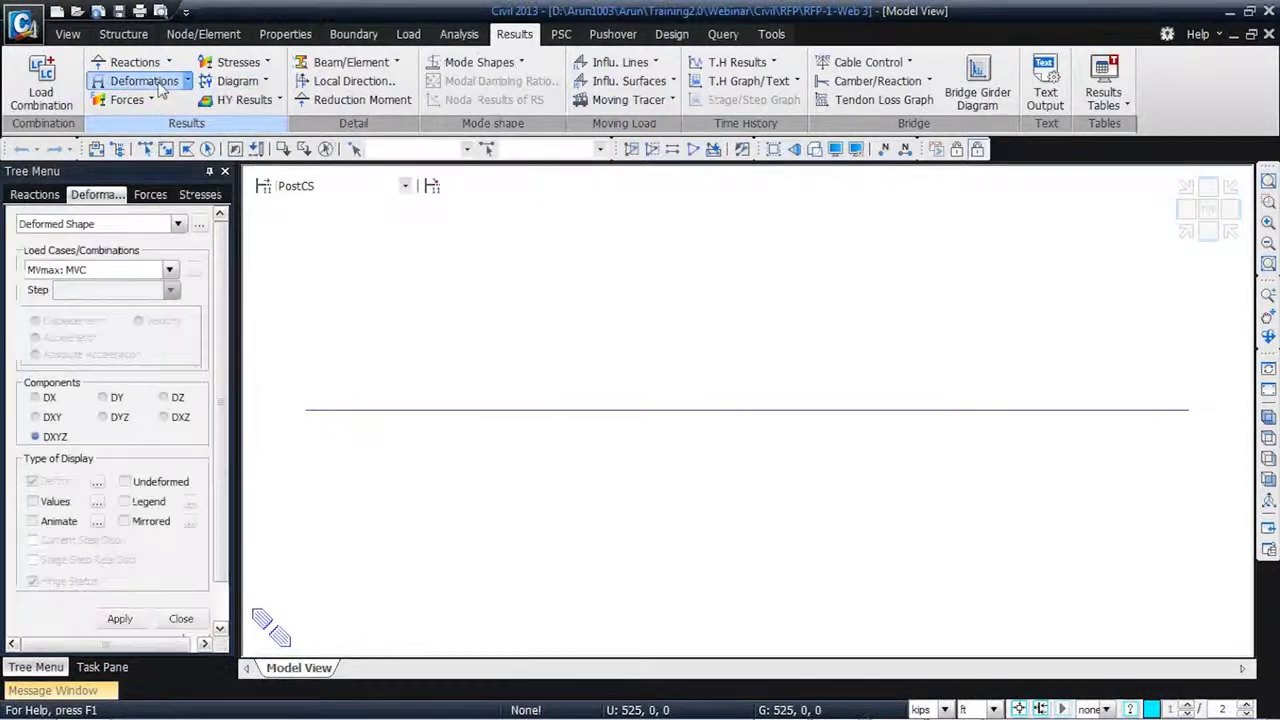
pyautogui.click(177, 224)
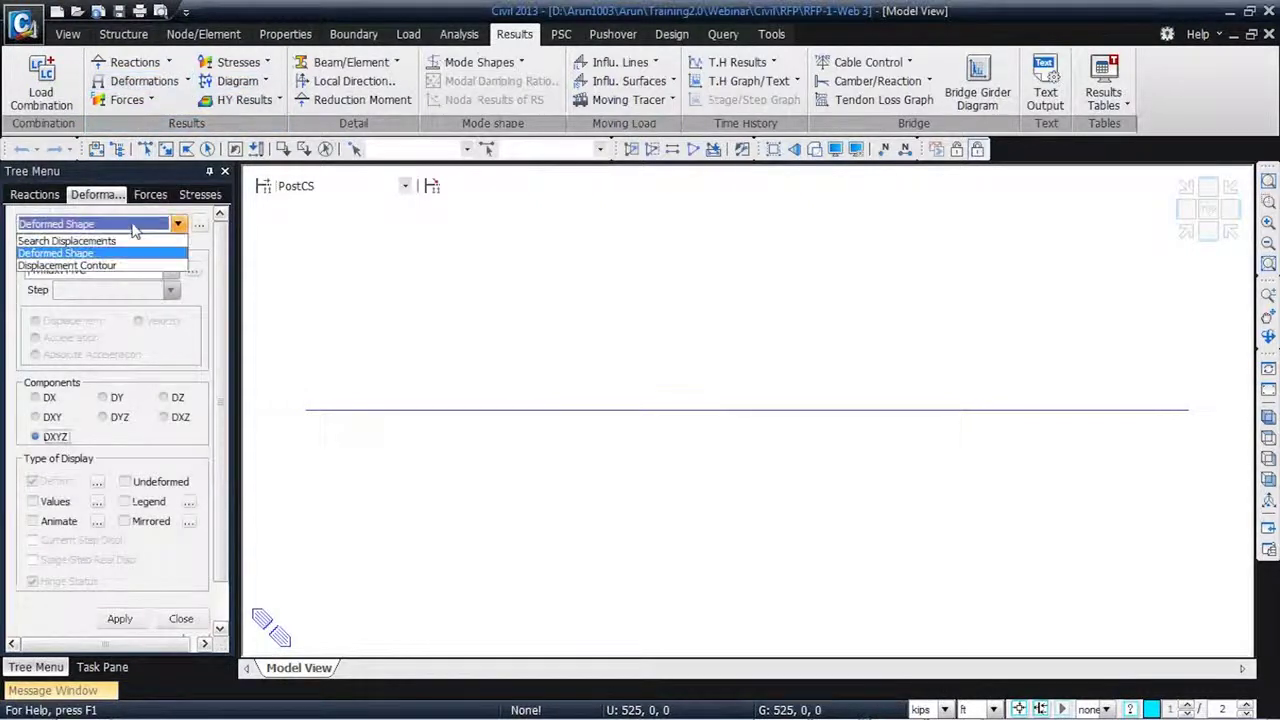
pyautogui.click(100, 265)
pyautogui.click(169, 270)
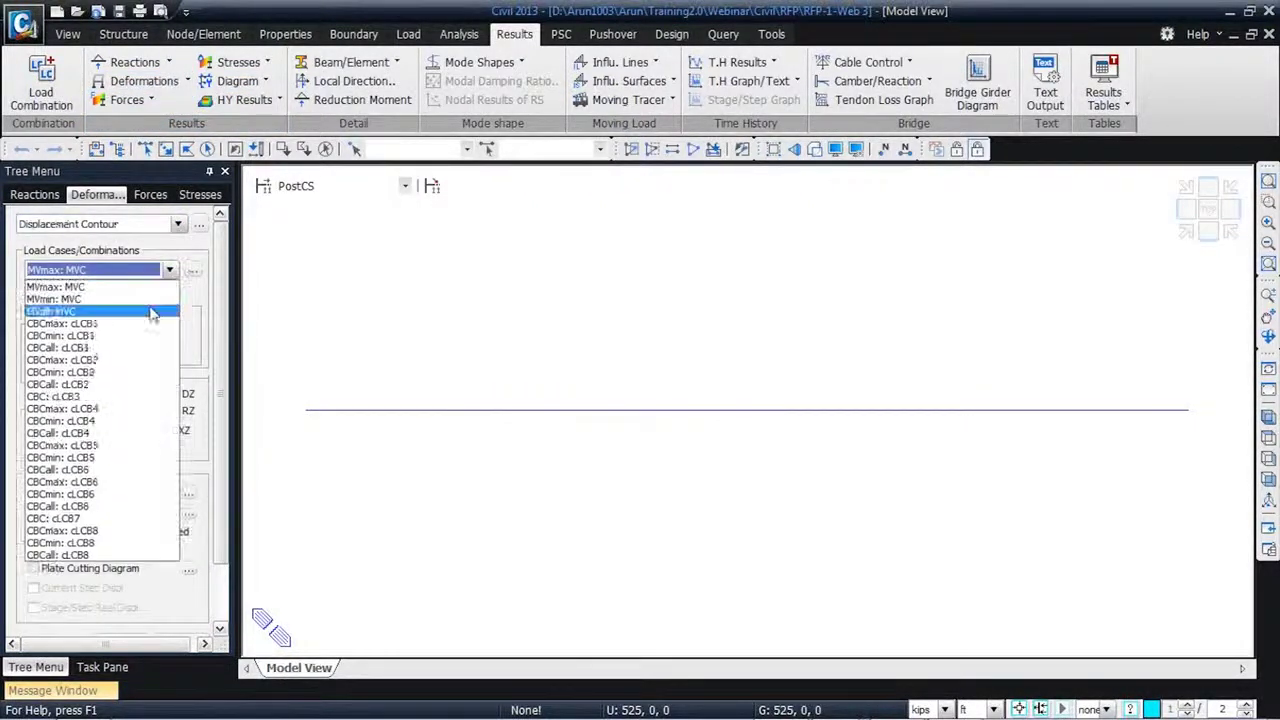
pyautogui.click(149, 459)
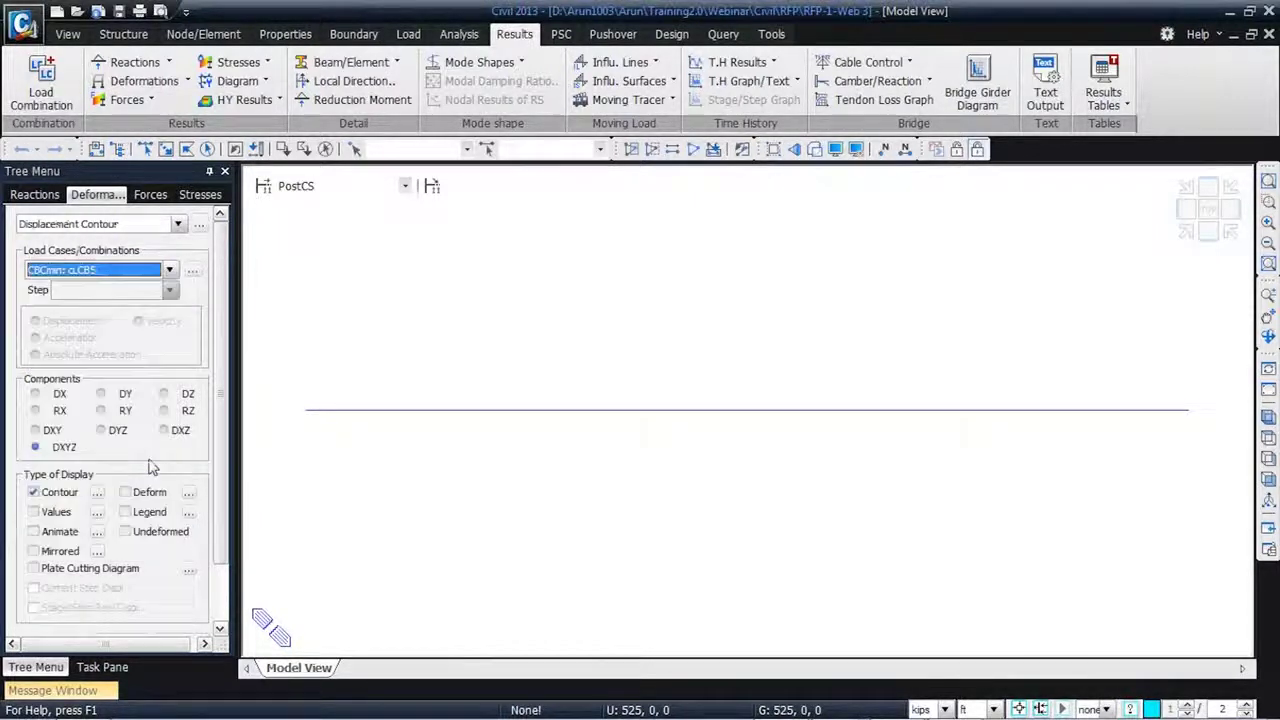
# - Enable the deformed shape and legend for the contour, and plot it with a deformation scale factor of 0.5
pyautogui.click(125, 492)
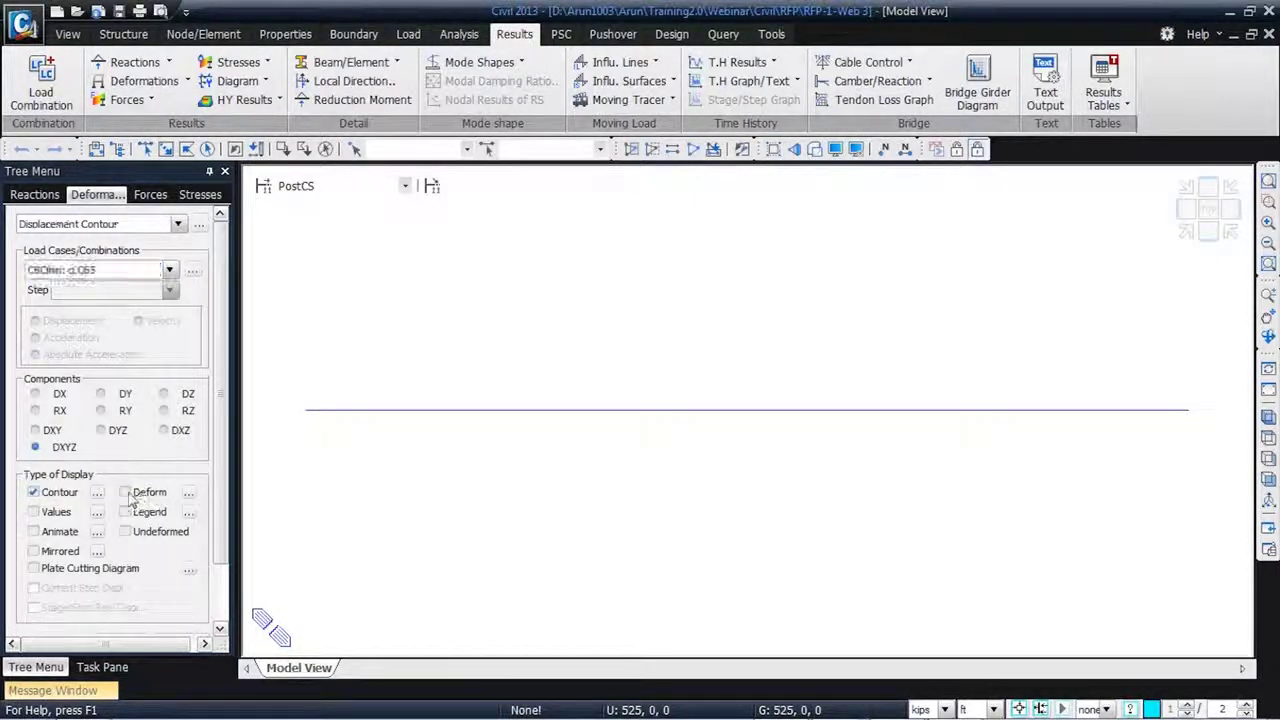
pyautogui.click(126, 512)
pyautogui.click(188, 494)
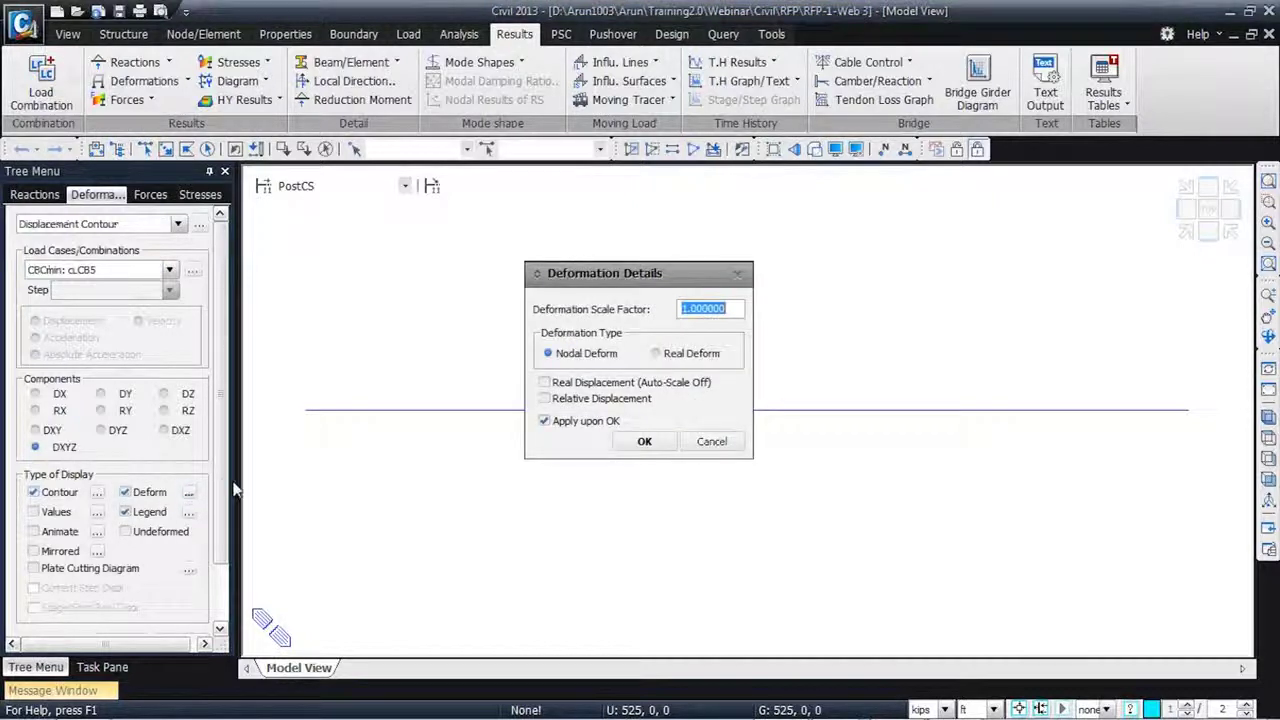
pyautogui.write('0.5')
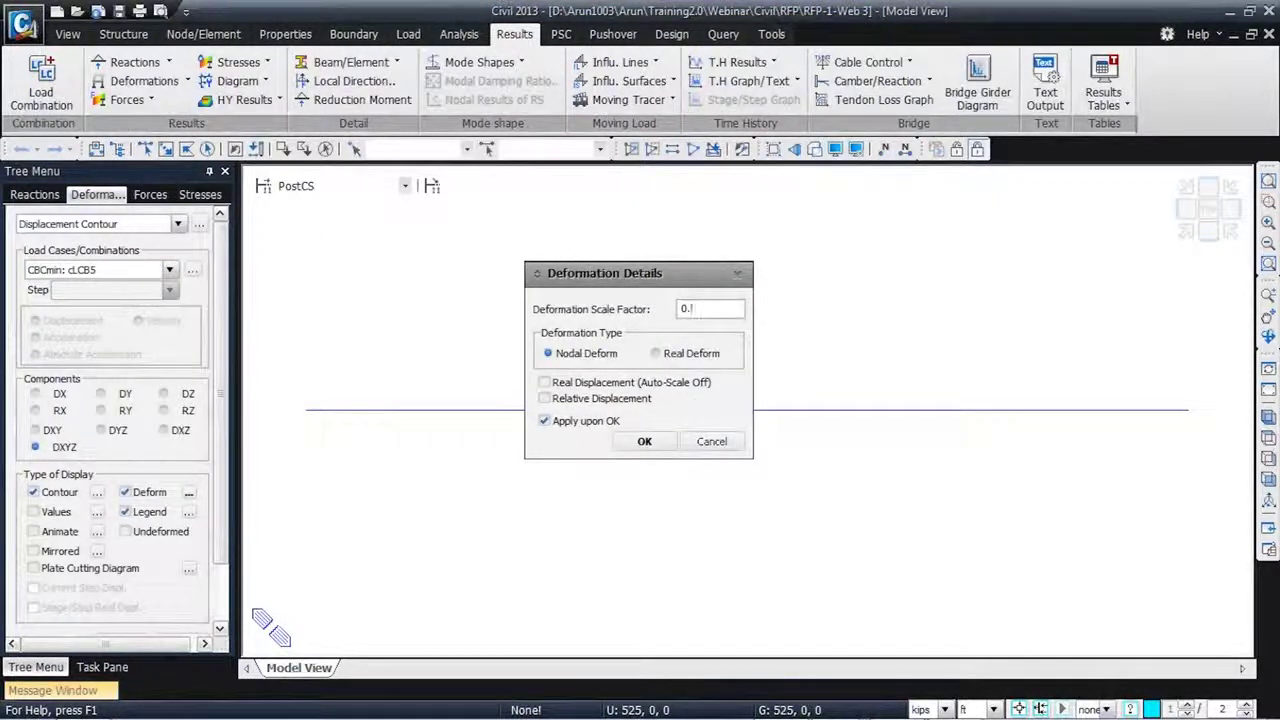
pyautogui.click(650, 443)
pyautogui.scroll(-2, 226, 550)
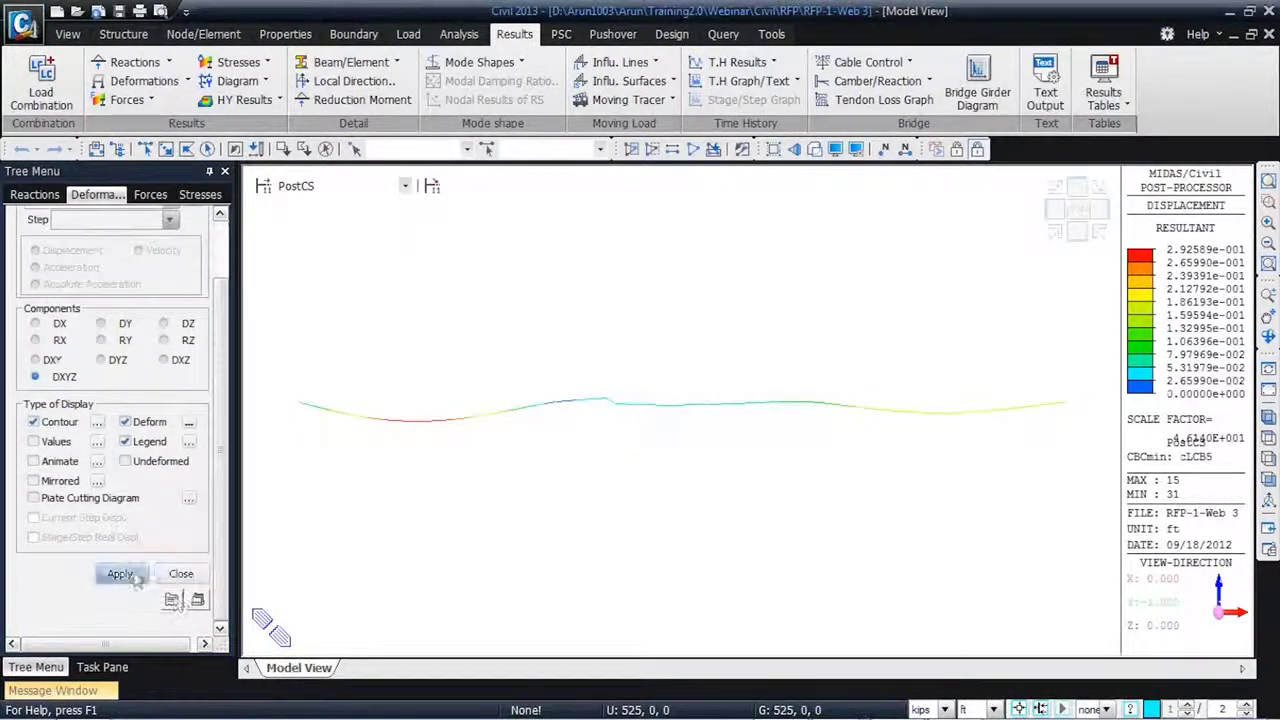
# - Enable hidden rendering of the RFP-1-Web 3 girder and replot its displacement contour
pyautogui.click(68, 34)
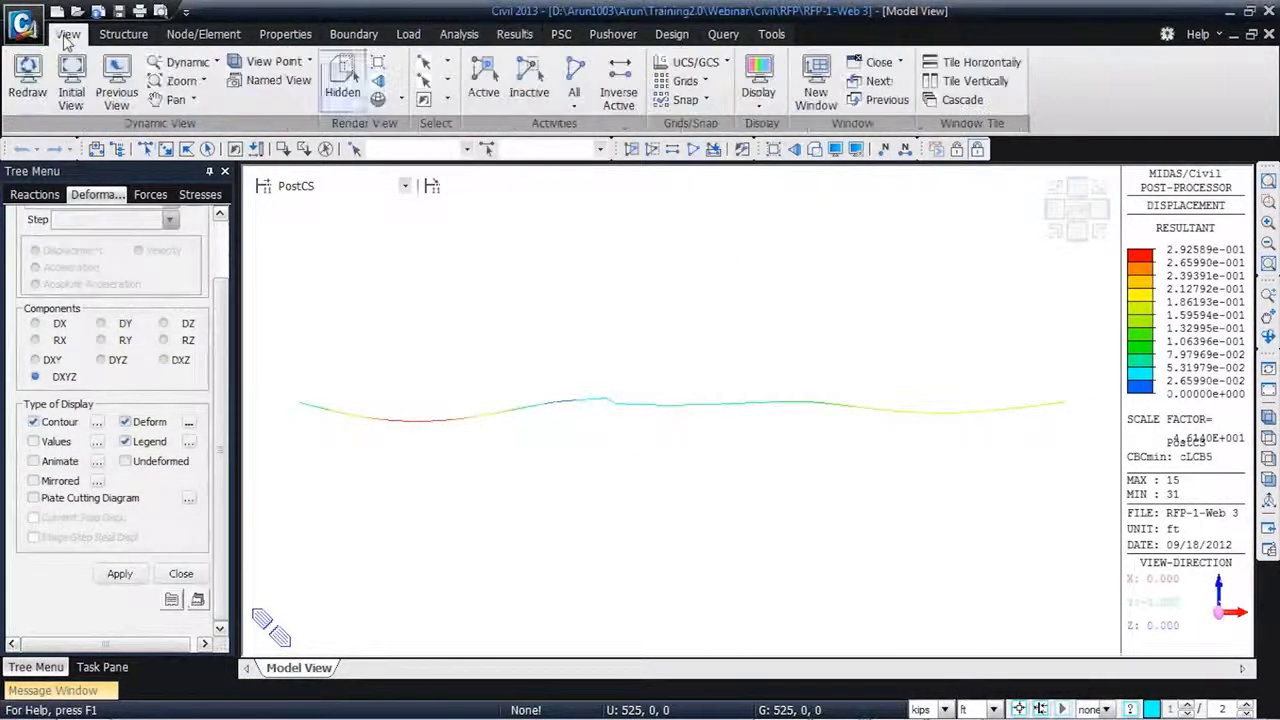
pyautogui.click(348, 90)
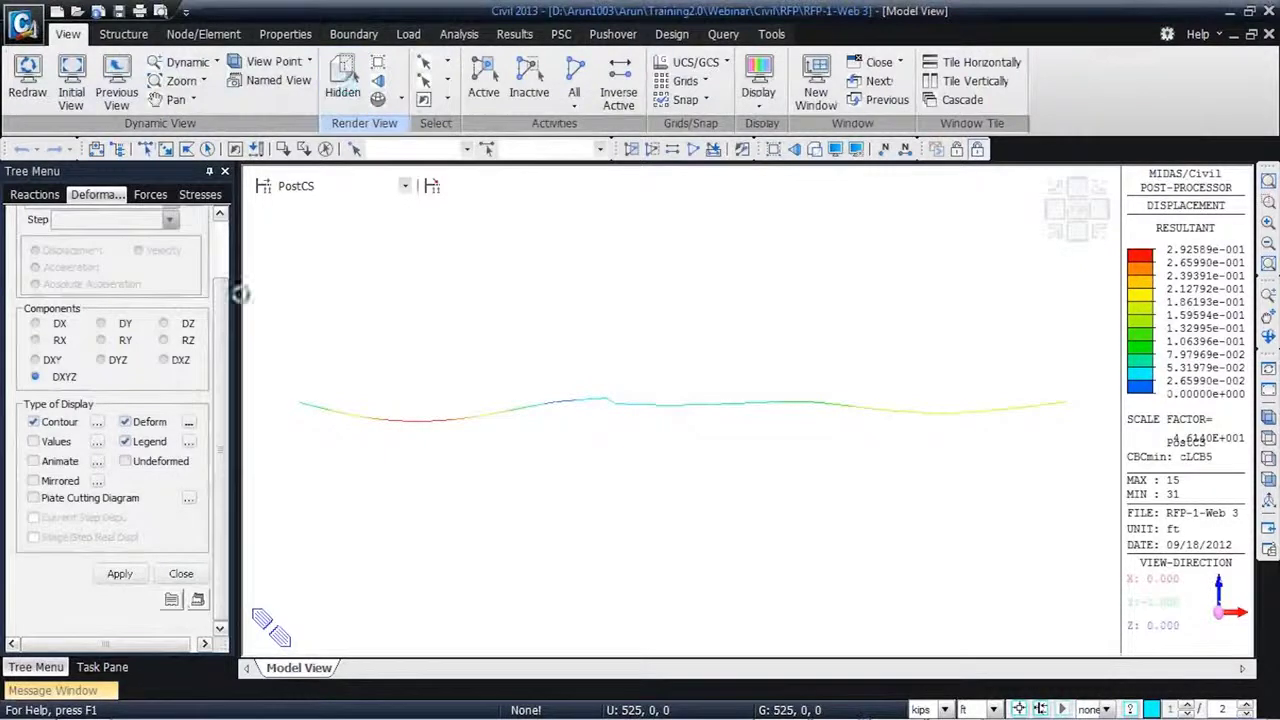
pyautogui.click(132, 572)
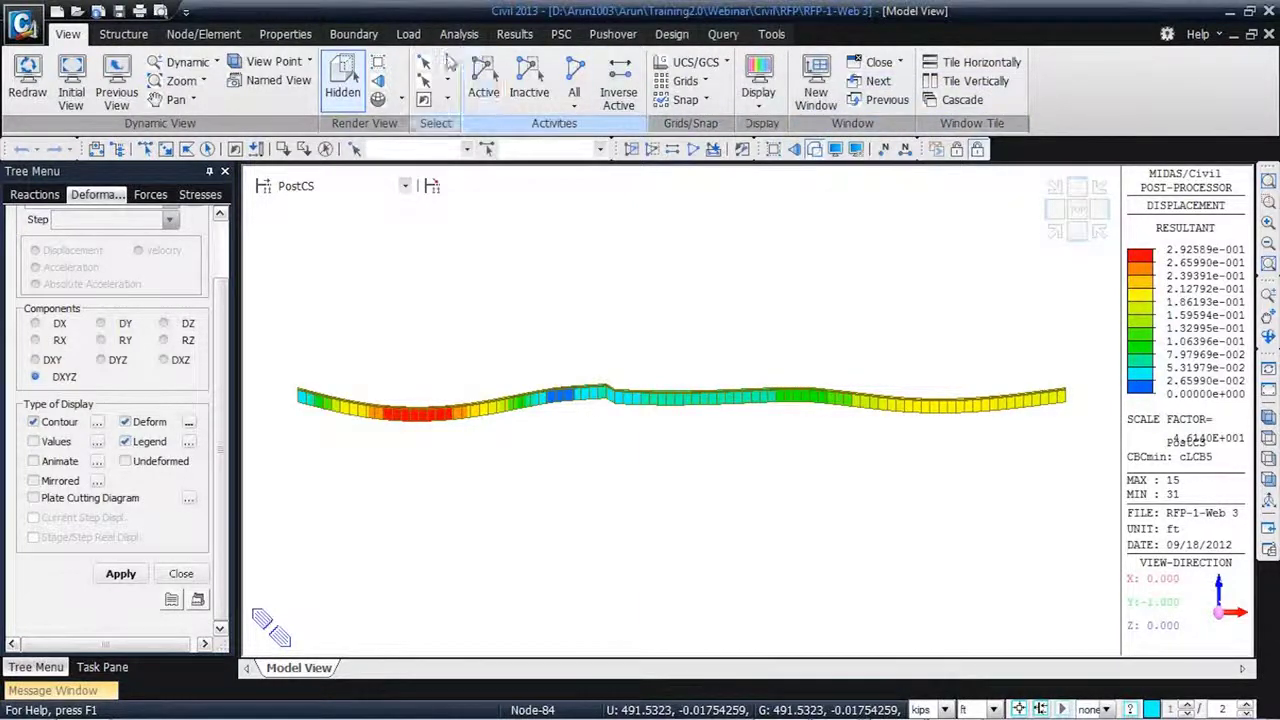
# - Examine the total tendon weight by tendon property for the RFP-1-Web 3 model, and go back to the model view
pyautogui.click(514, 34)
pyautogui.click(1108, 104)
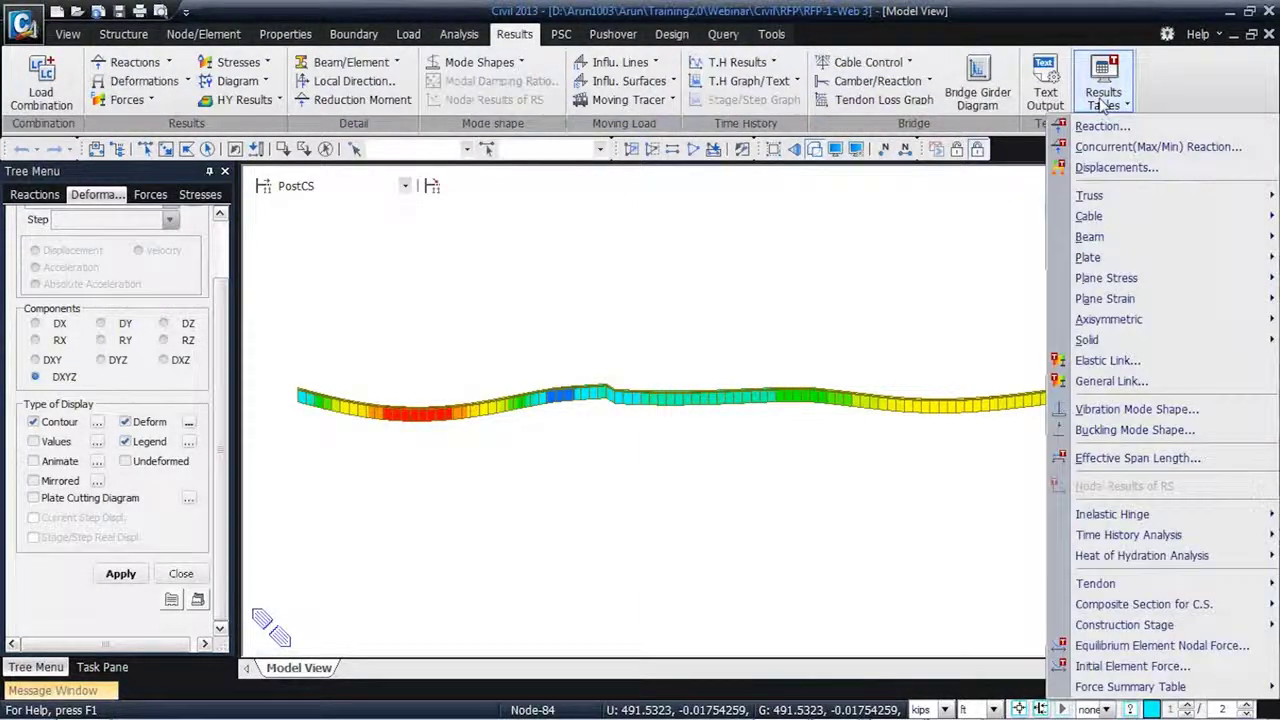
pyautogui.moveTo(1122, 590)
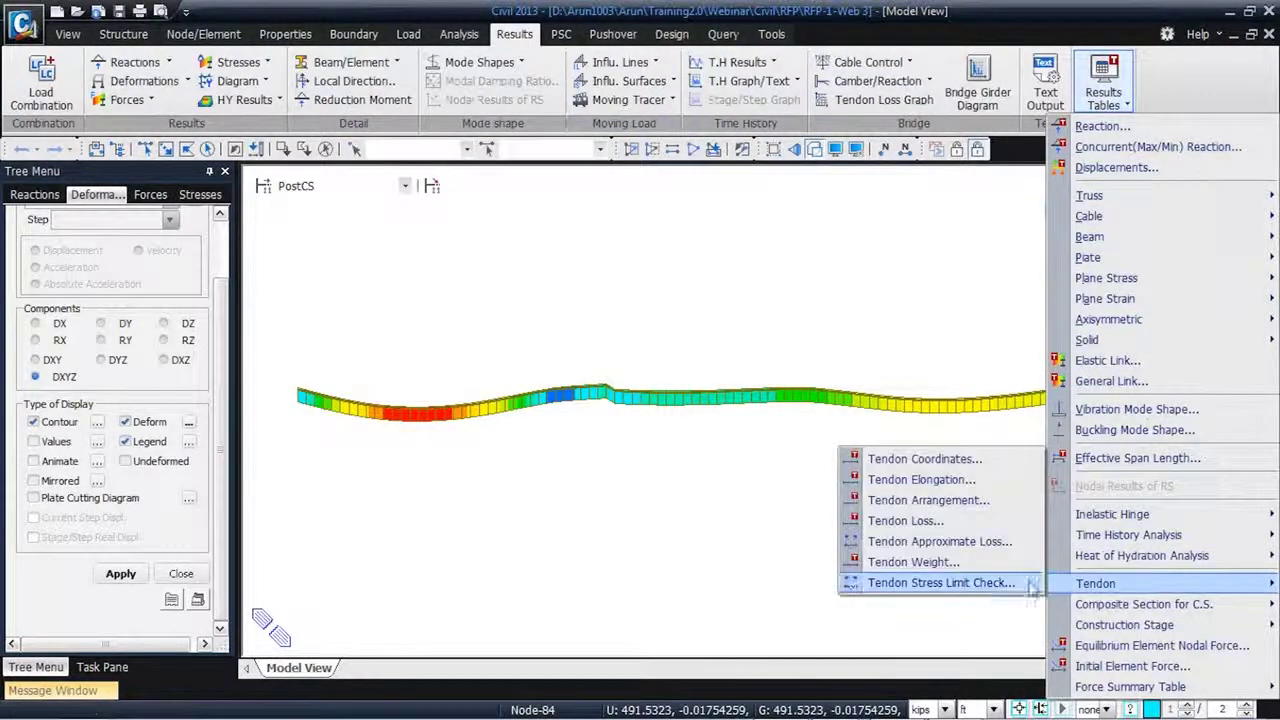
pyautogui.click(940, 561)
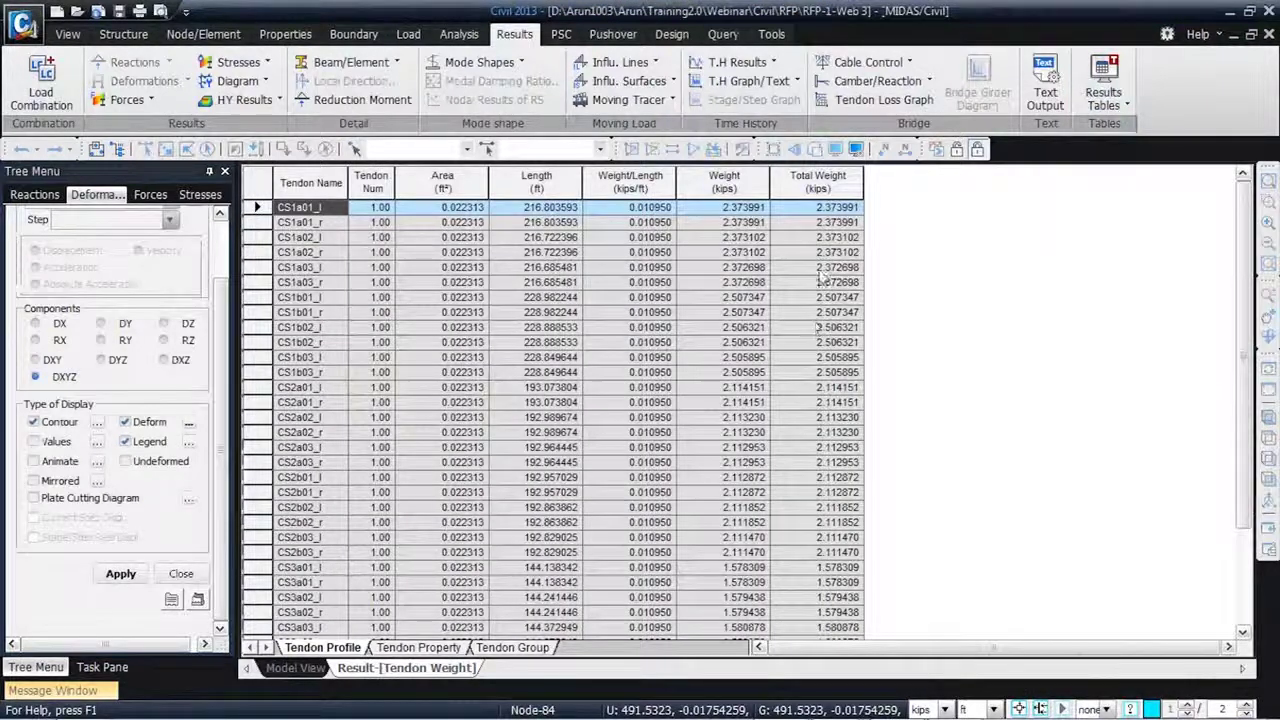
pyautogui.click(419, 647)
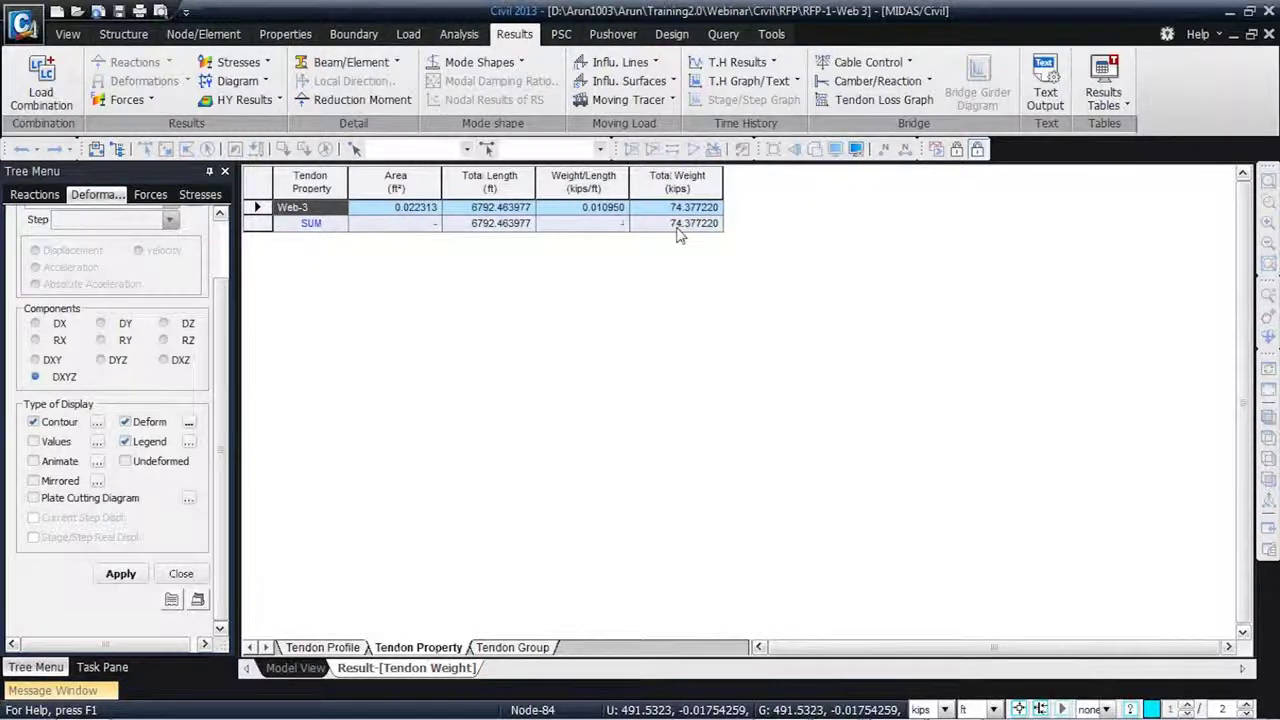
pyautogui.click(302, 672)
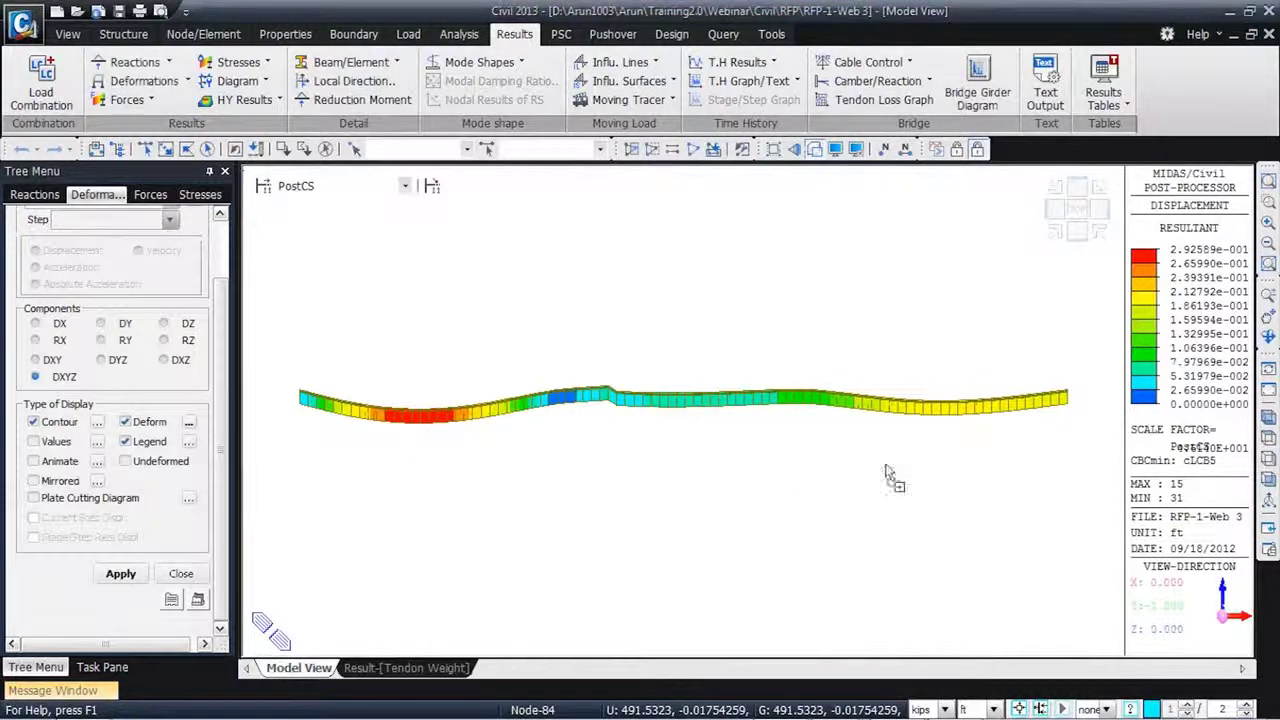
# - Switch to the RFP-1-Web 4 model and show its girder in a front view with hidden rendering
pyautogui.hotkey('ctrl', 'F4')
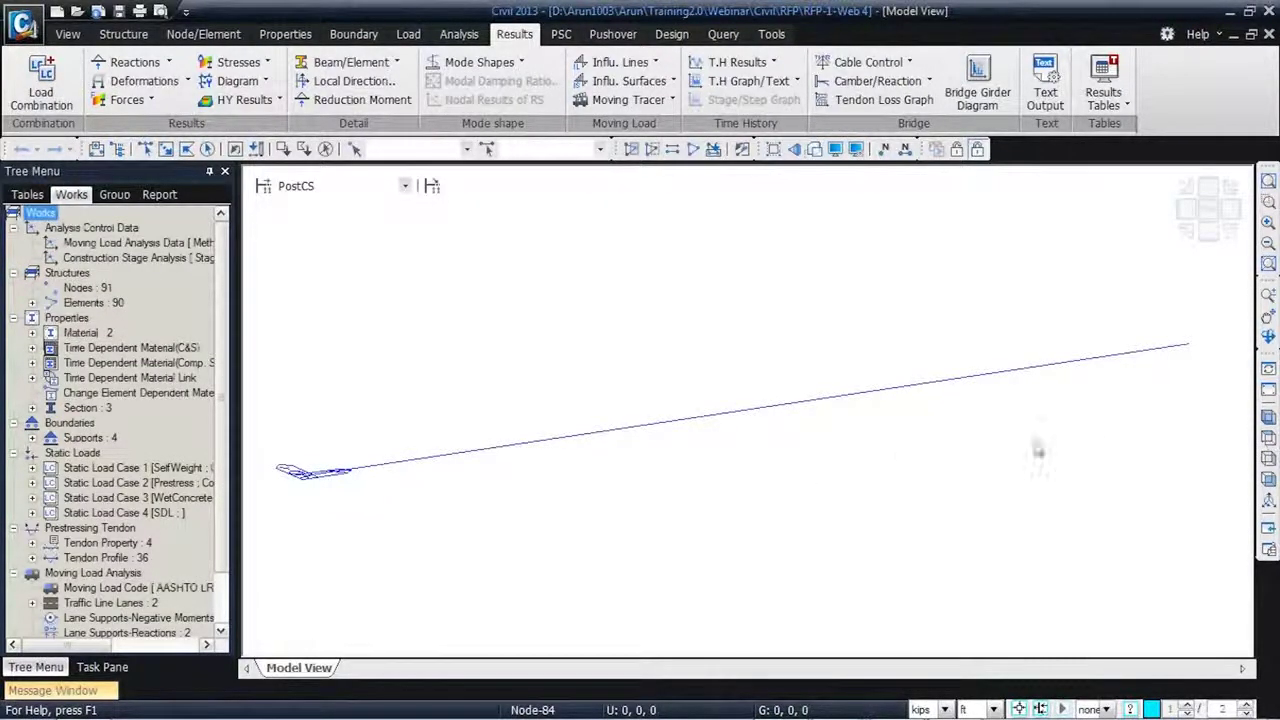
pyautogui.click(1207, 234)
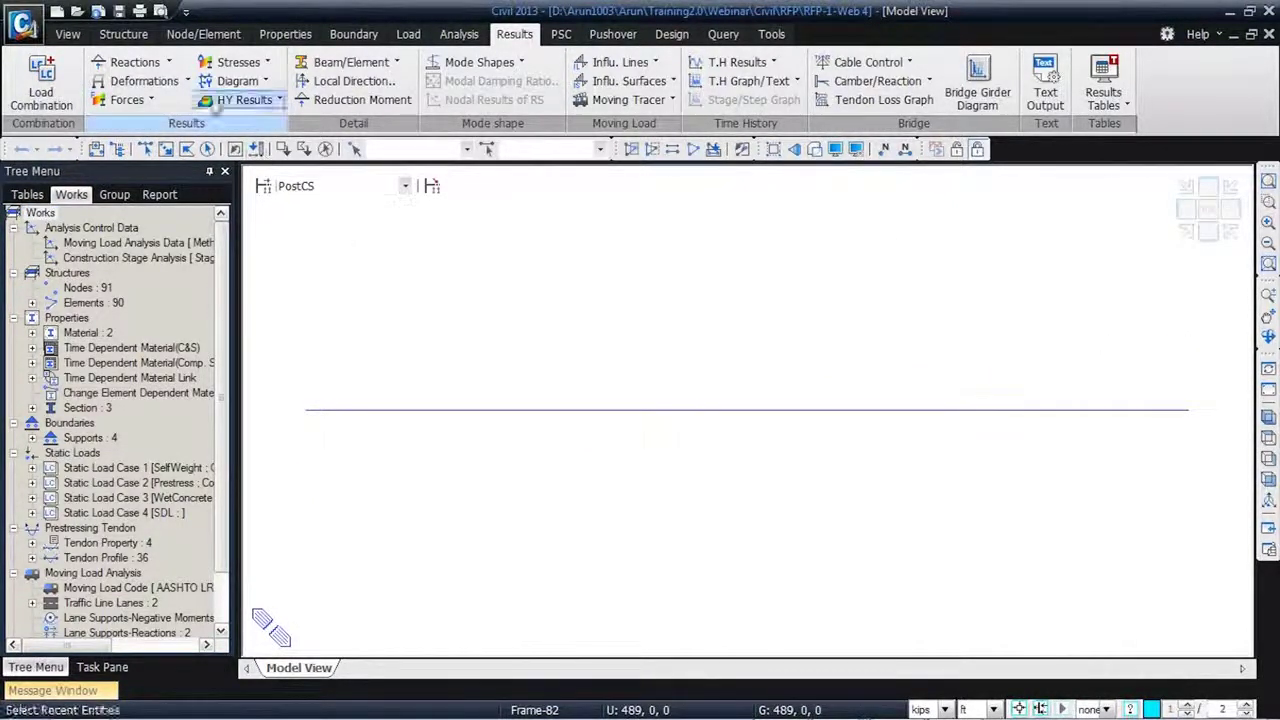
pyautogui.click(68, 34)
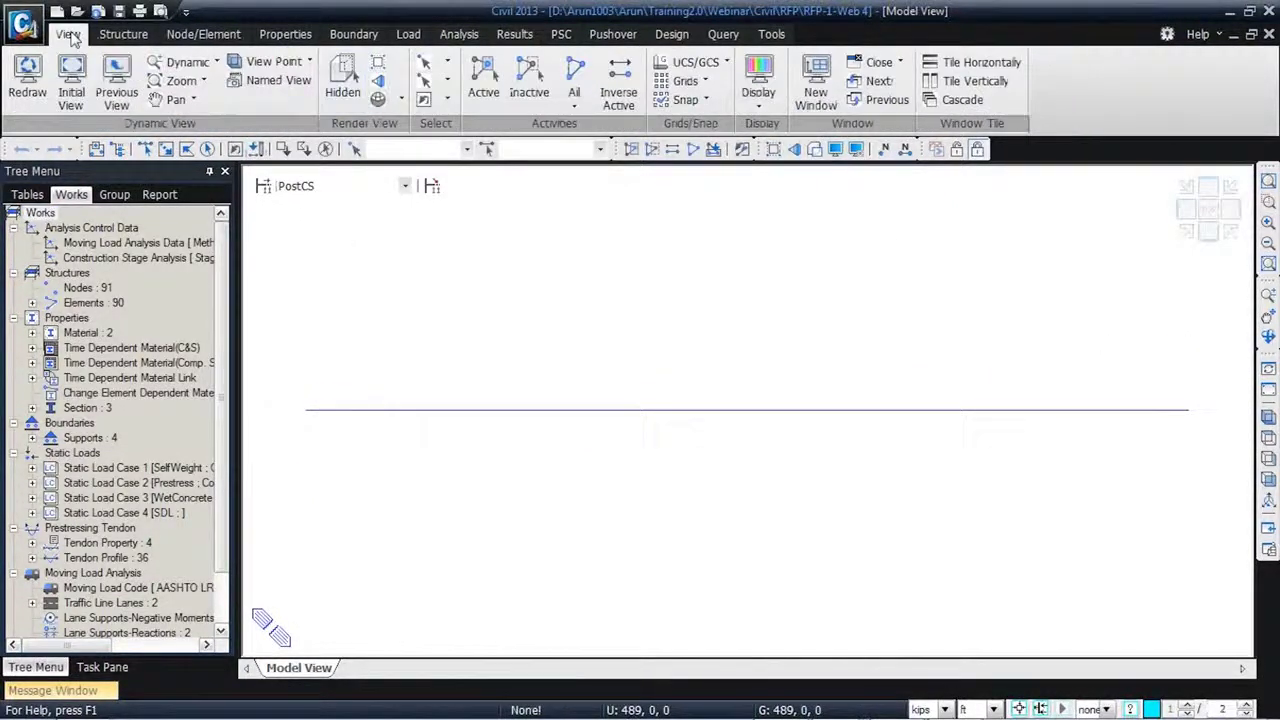
pyautogui.click(350, 80)
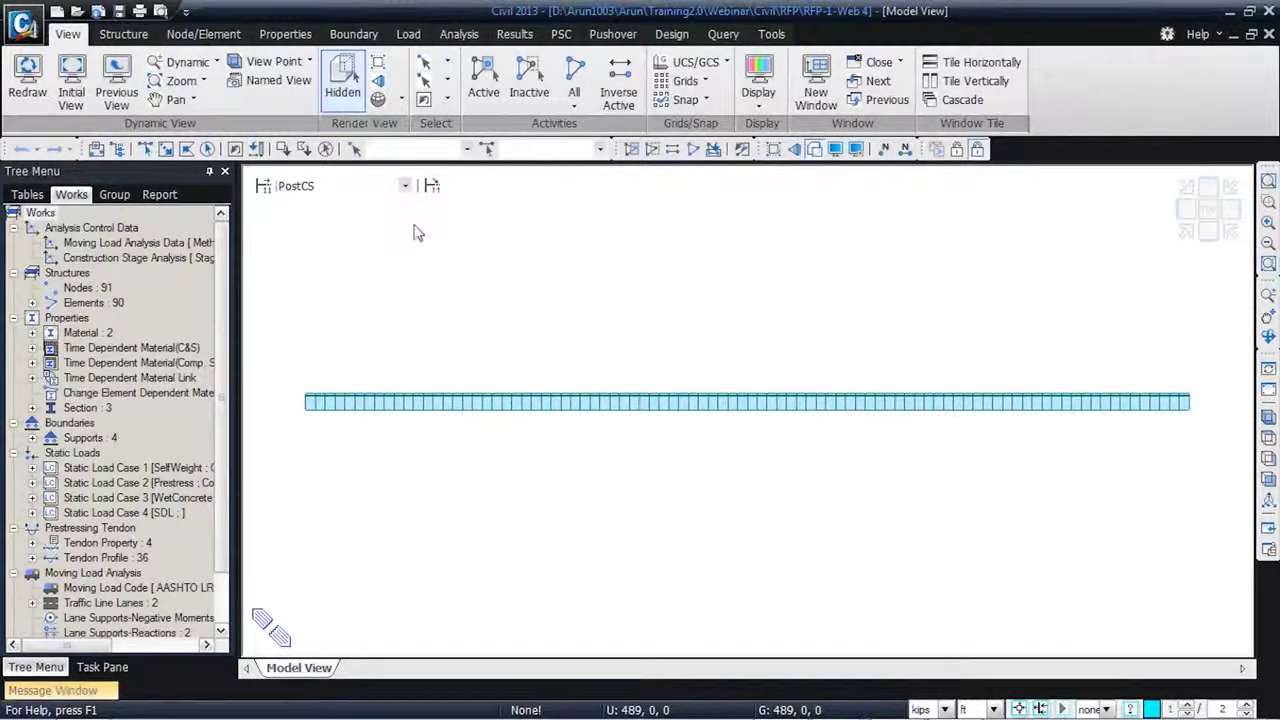
pyautogui.rightClick(382, 250)
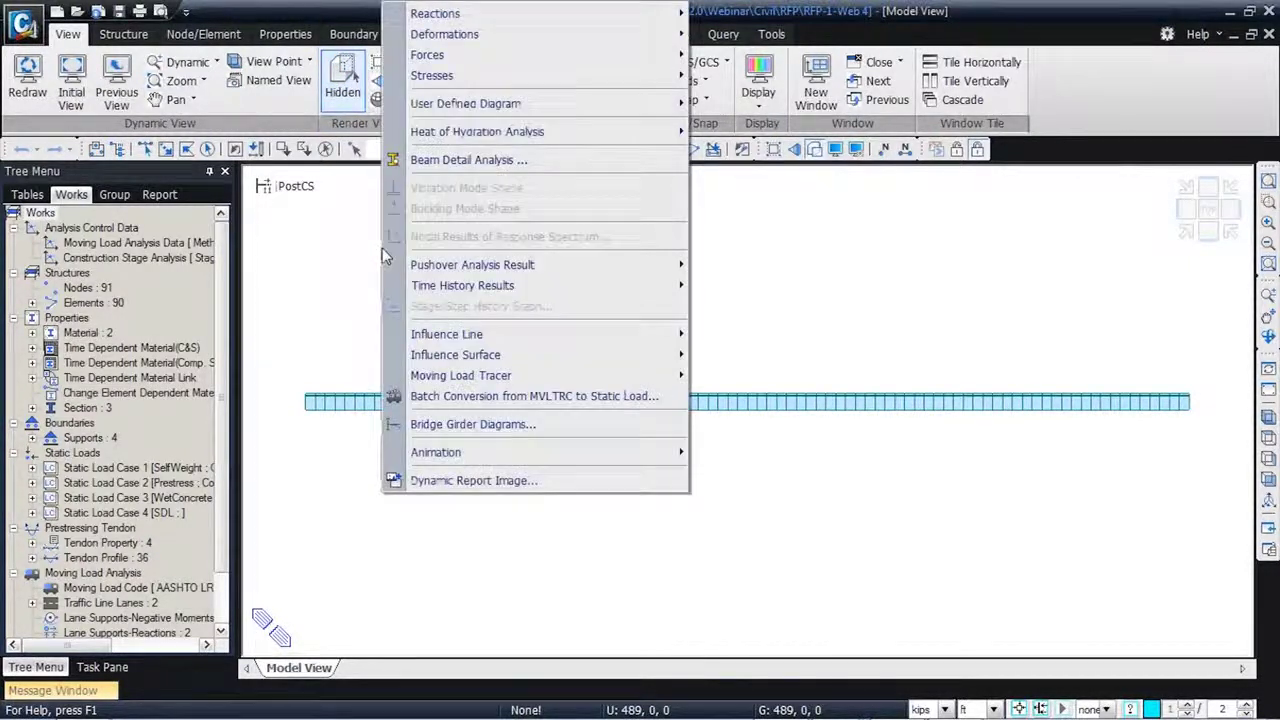
pyautogui.click(318, 244)
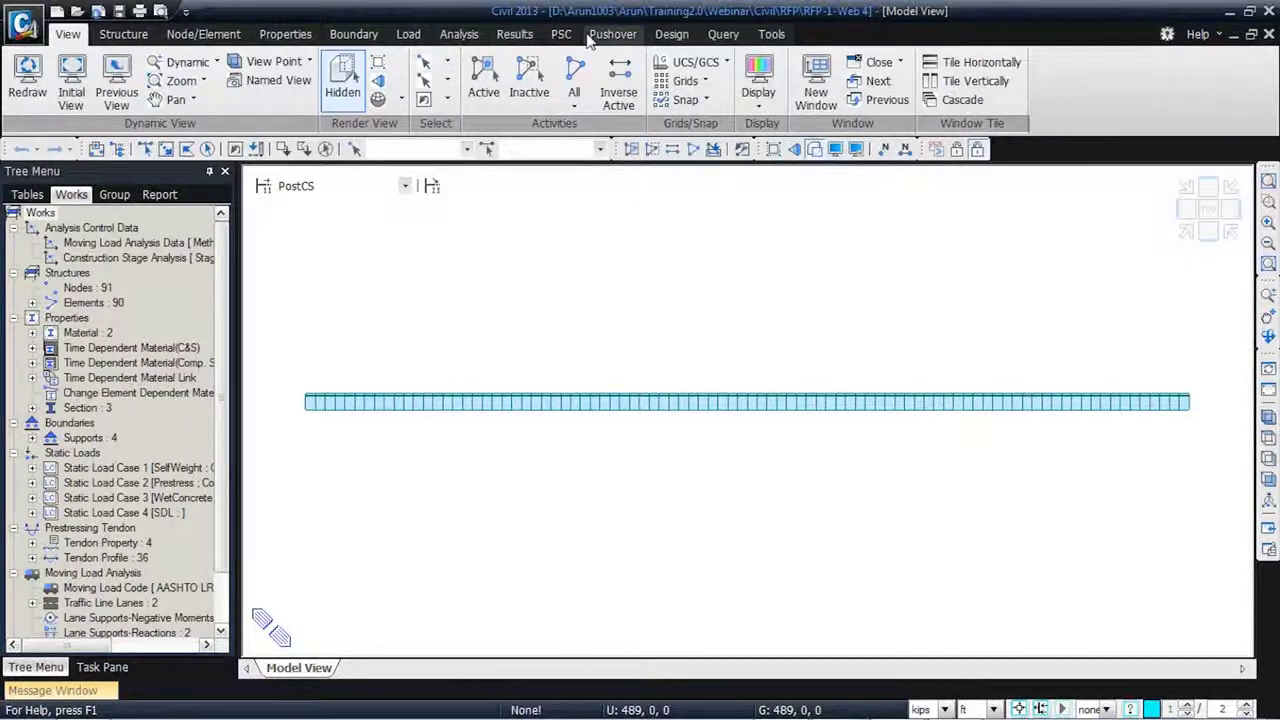
# - Set up a displacement contour of the RFP-1-Web 4 girder for load combination CBCmin: cLCB5
pyautogui.click(514, 35)
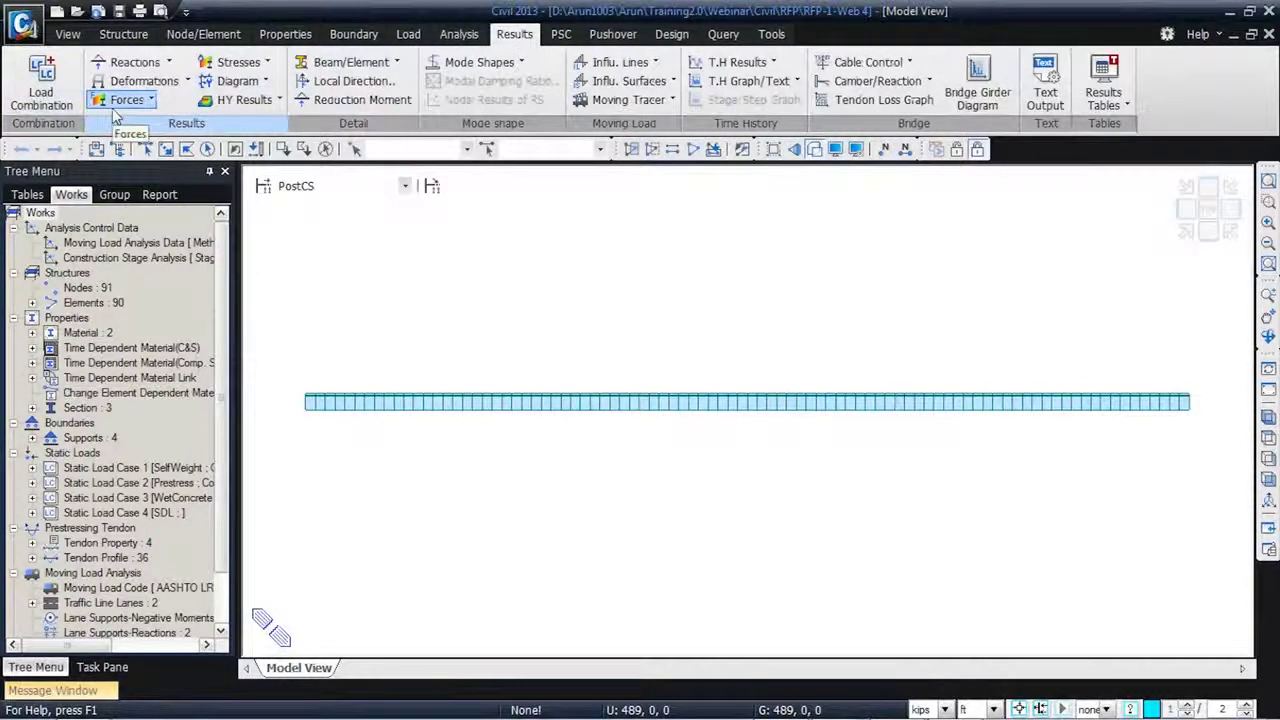
pyautogui.click(183, 82)
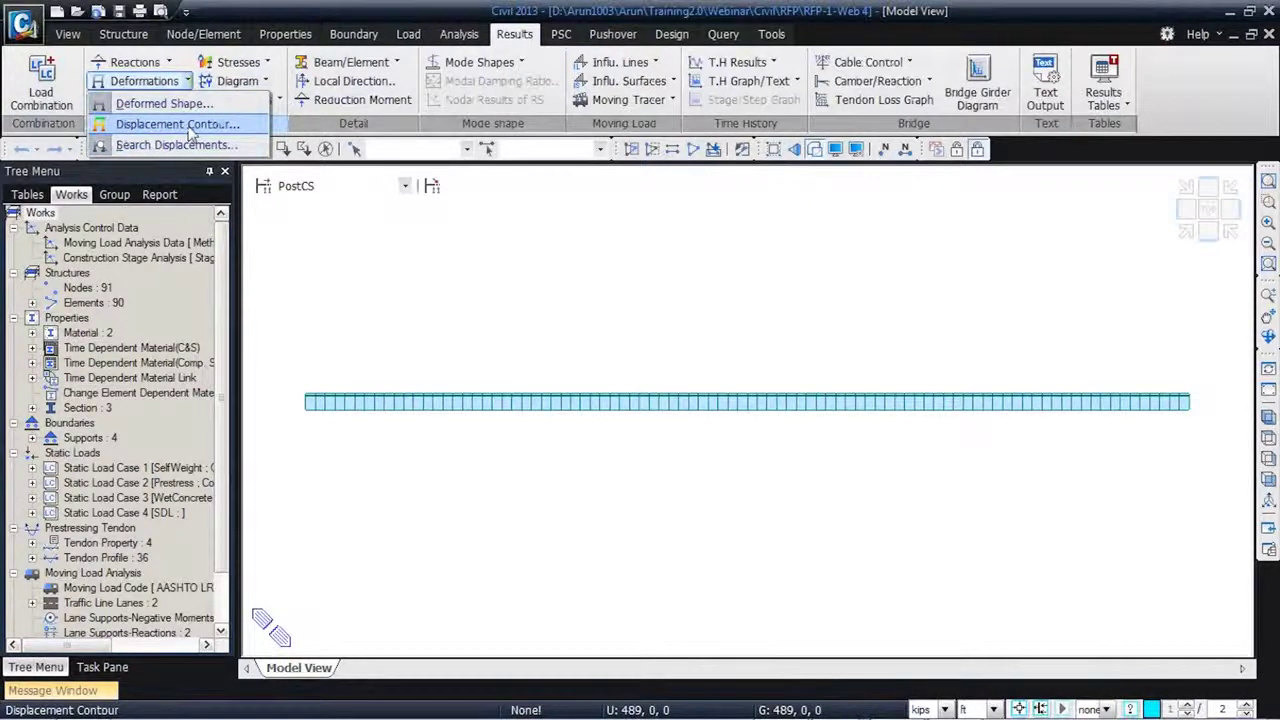
pyautogui.click(187, 125)
pyautogui.click(152, 270)
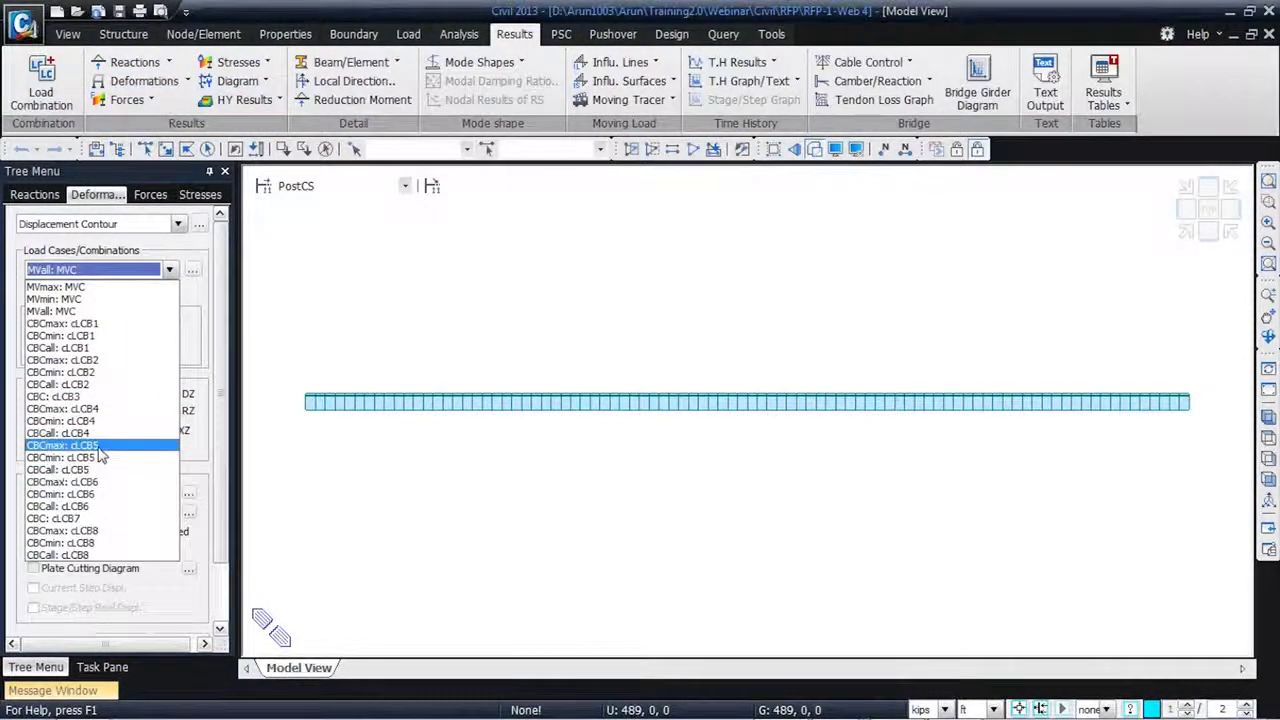
pyautogui.click(104, 458)
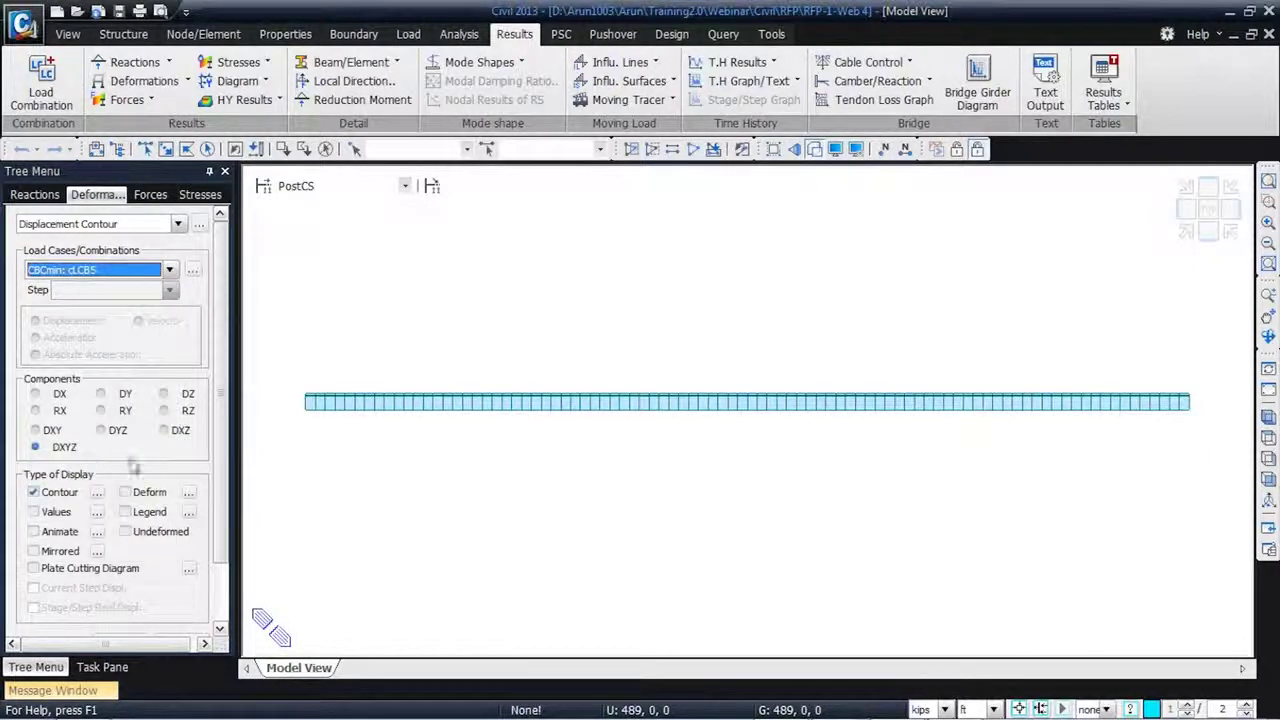
# - Enable the deformed shape and legend, and plot the RFP-1-Web 4 contour with a deformation scale factor of 0.5
pyautogui.click(145, 513)
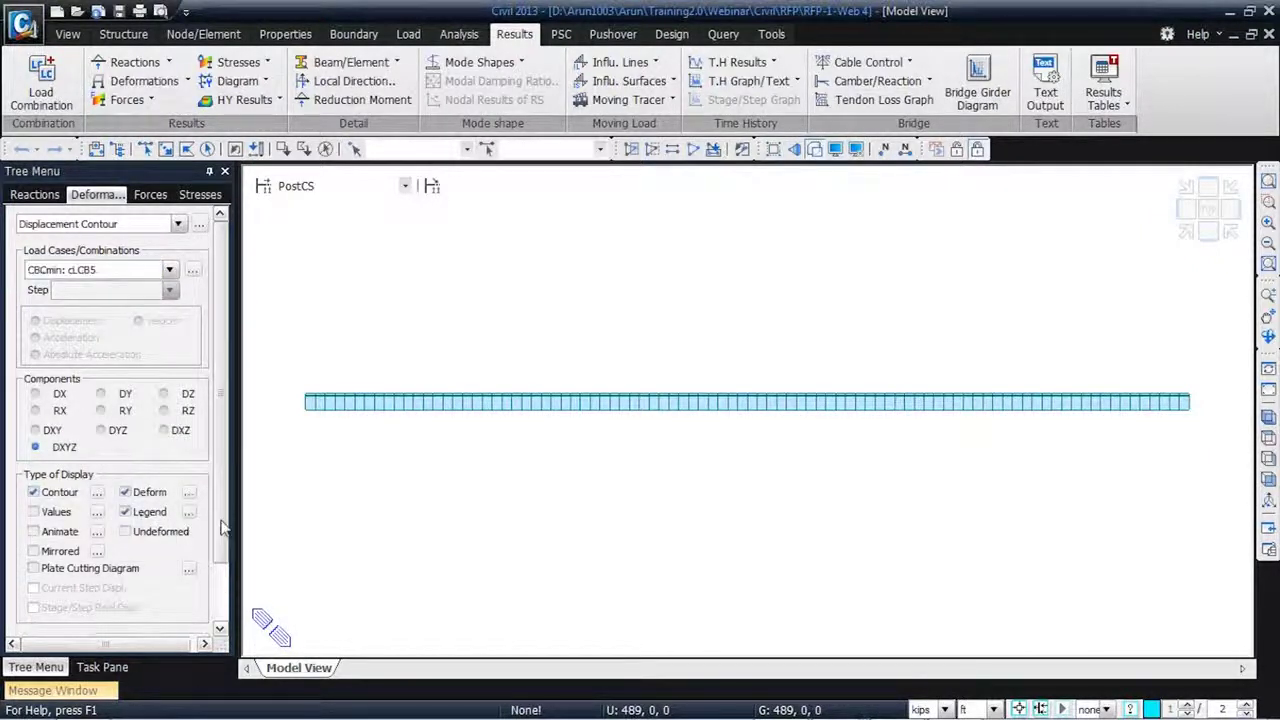
pyautogui.click(190, 492)
pyautogui.write('0.5')
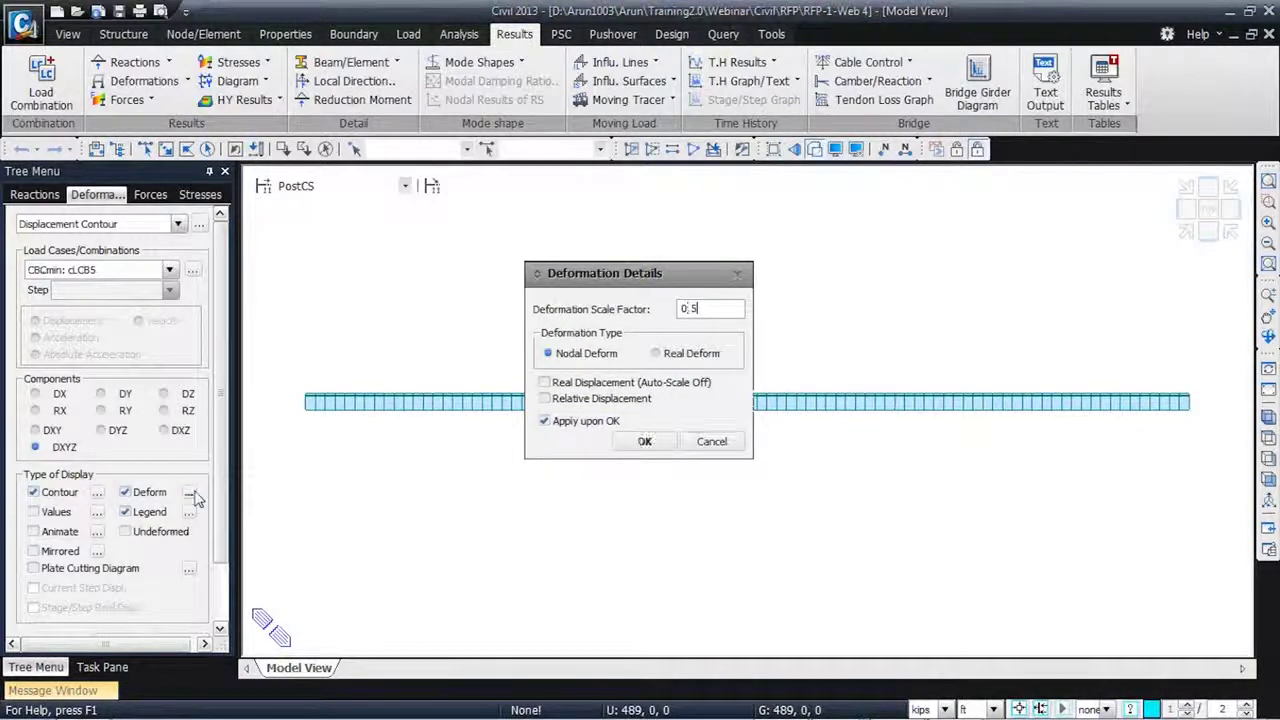
pyautogui.click(644, 441)
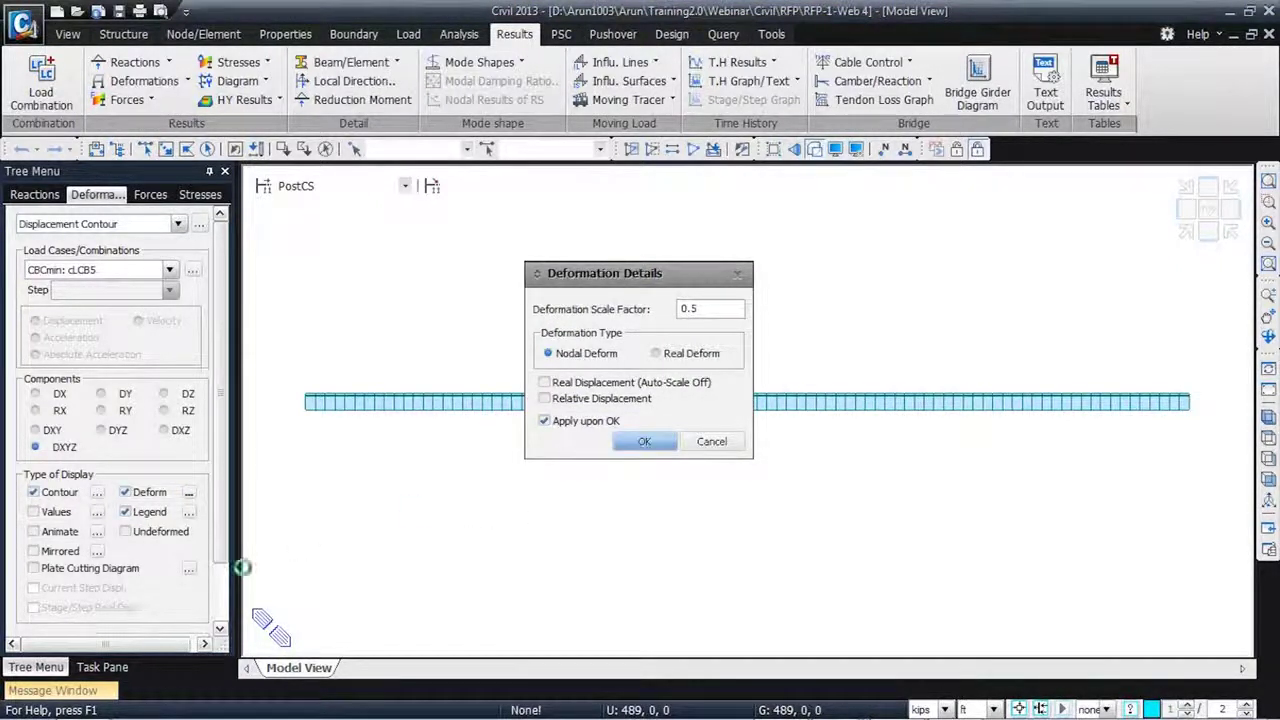
pyautogui.scroll(-2, 222, 548)
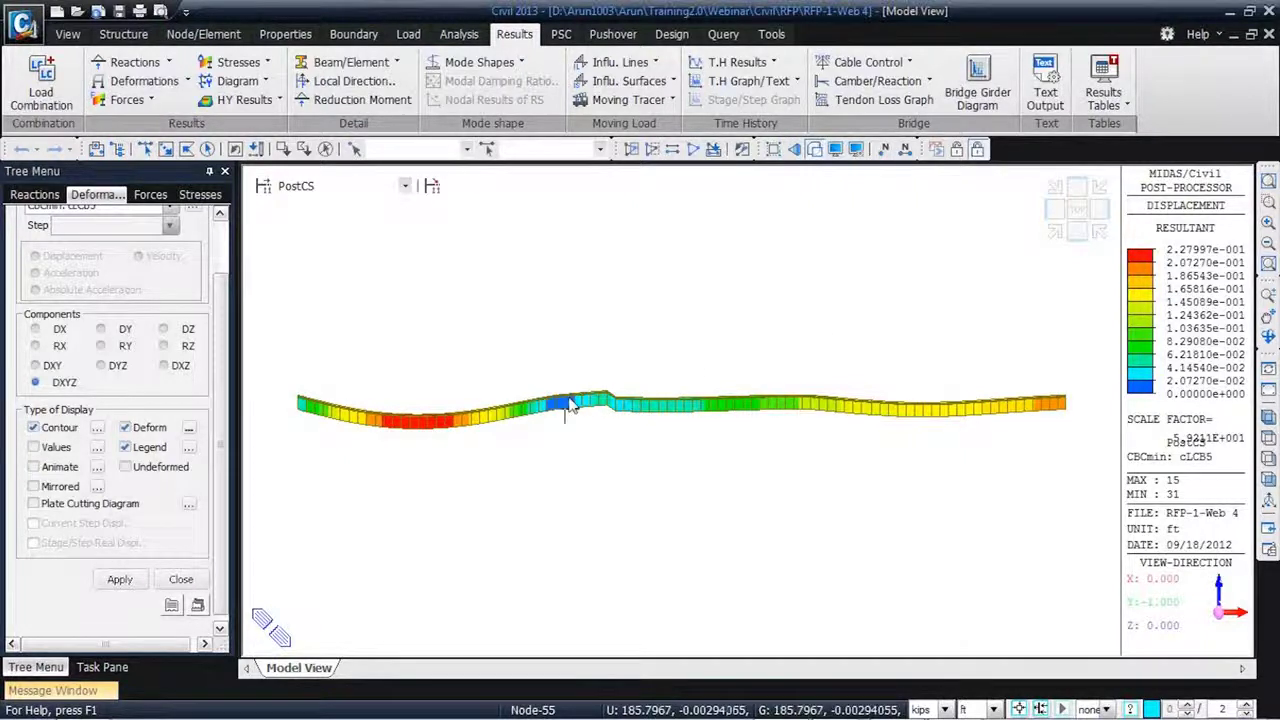
pyautogui.moveTo(541, 418)
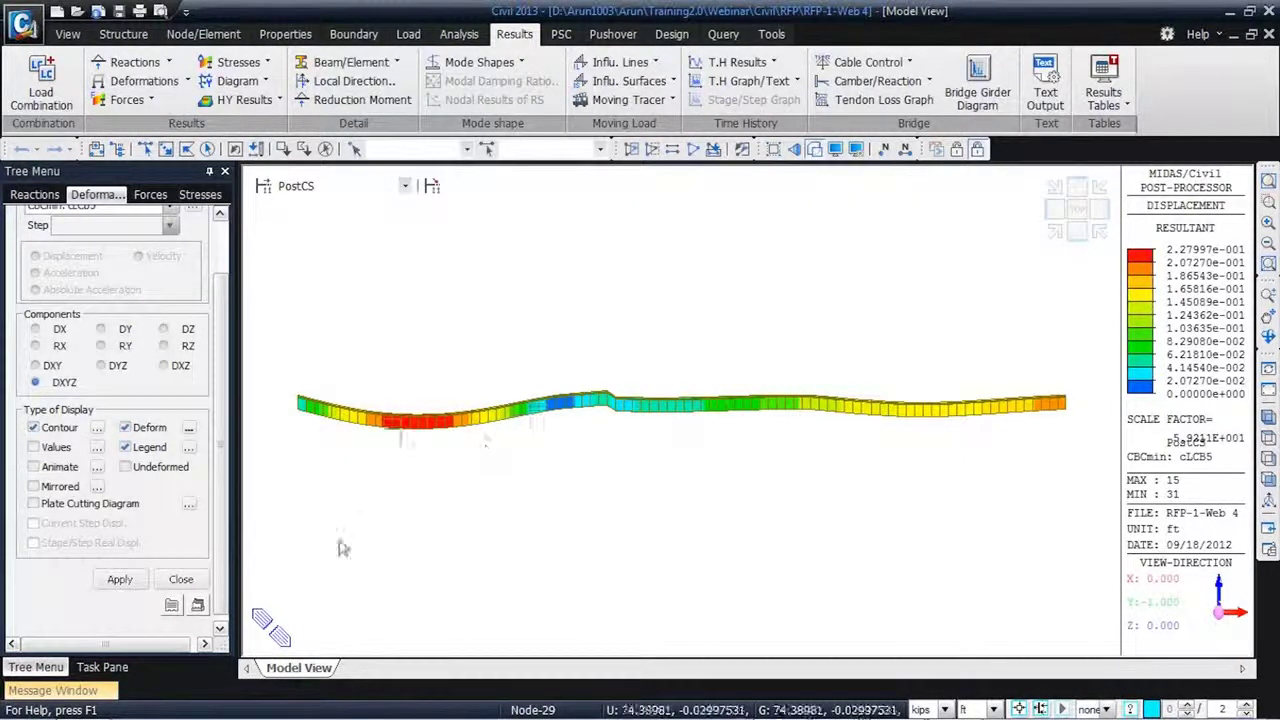
# - Return the RFP-1-Web 4 model to preprocessing mode and open its tendon profile list
pyautogui.click(957, 148)
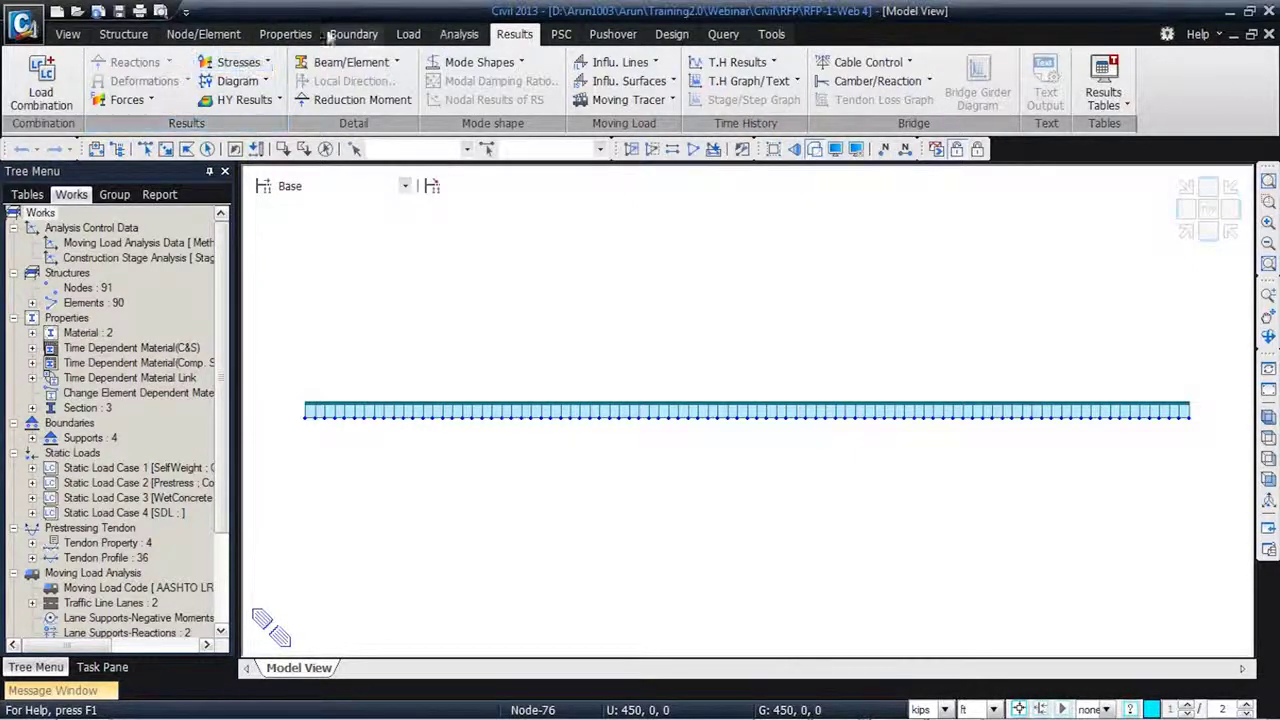
pyautogui.click(405, 36)
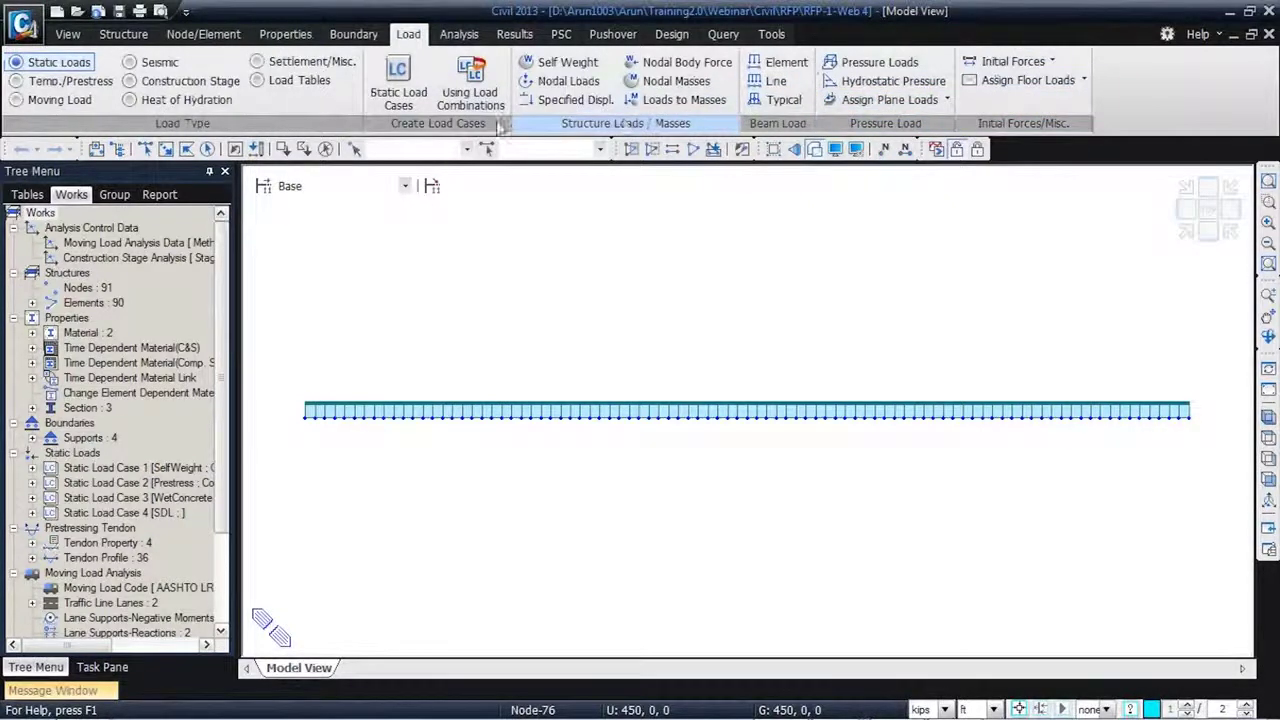
pyautogui.click(55, 81)
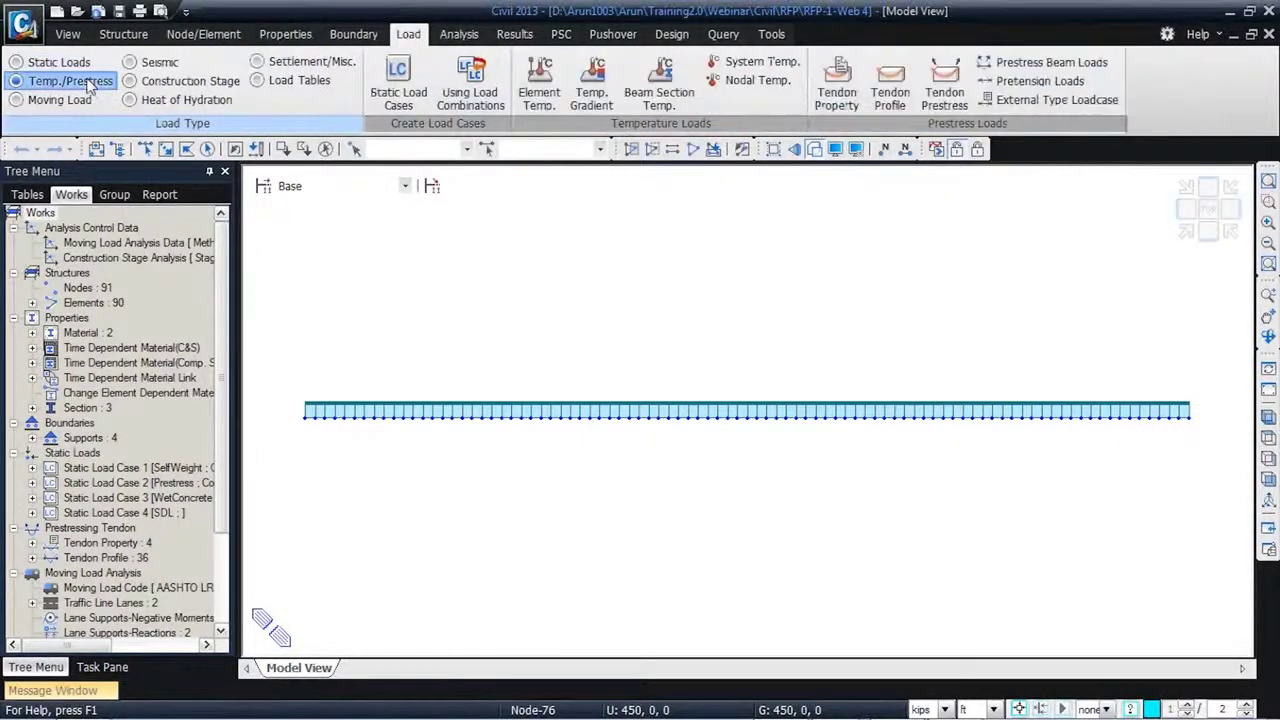
pyautogui.click(890, 88)
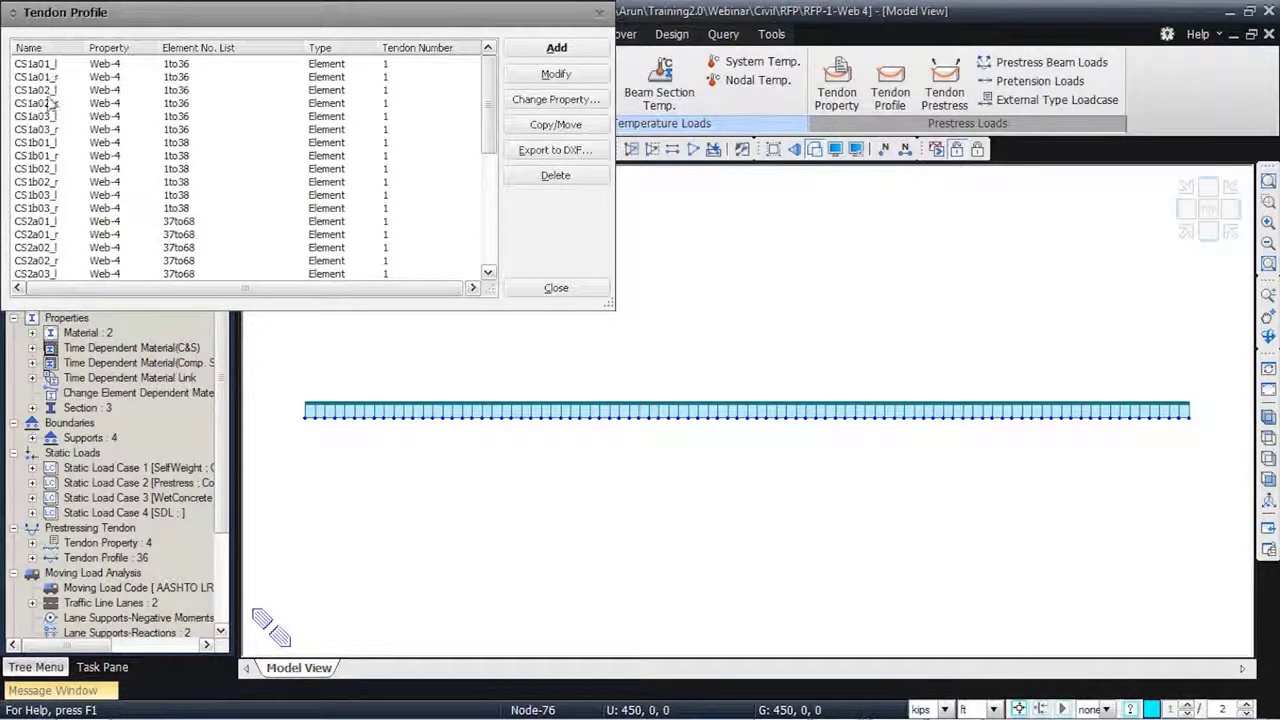
# - Change the tendon property of profiles CS2a01_l through CS3b03_r to Web-2, accepting deletion of the analysis results
pyautogui.click(38, 222)
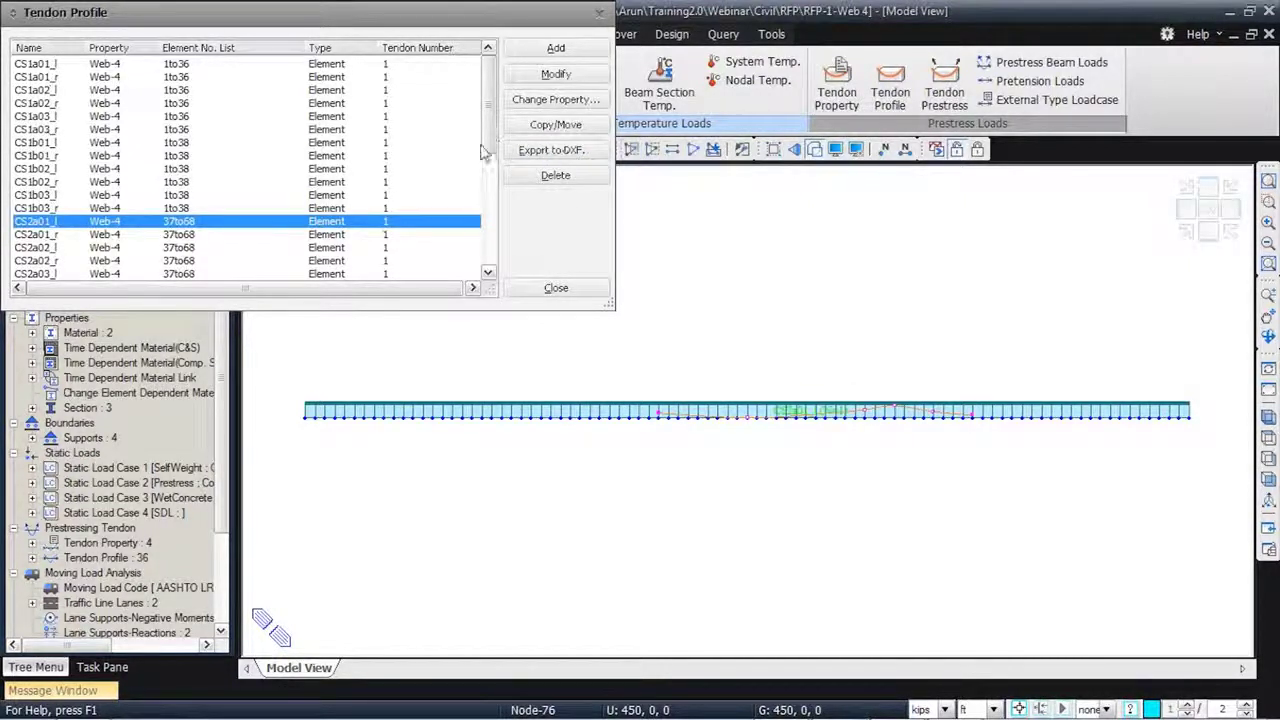
pyautogui.scroll(-6, 487, 152)
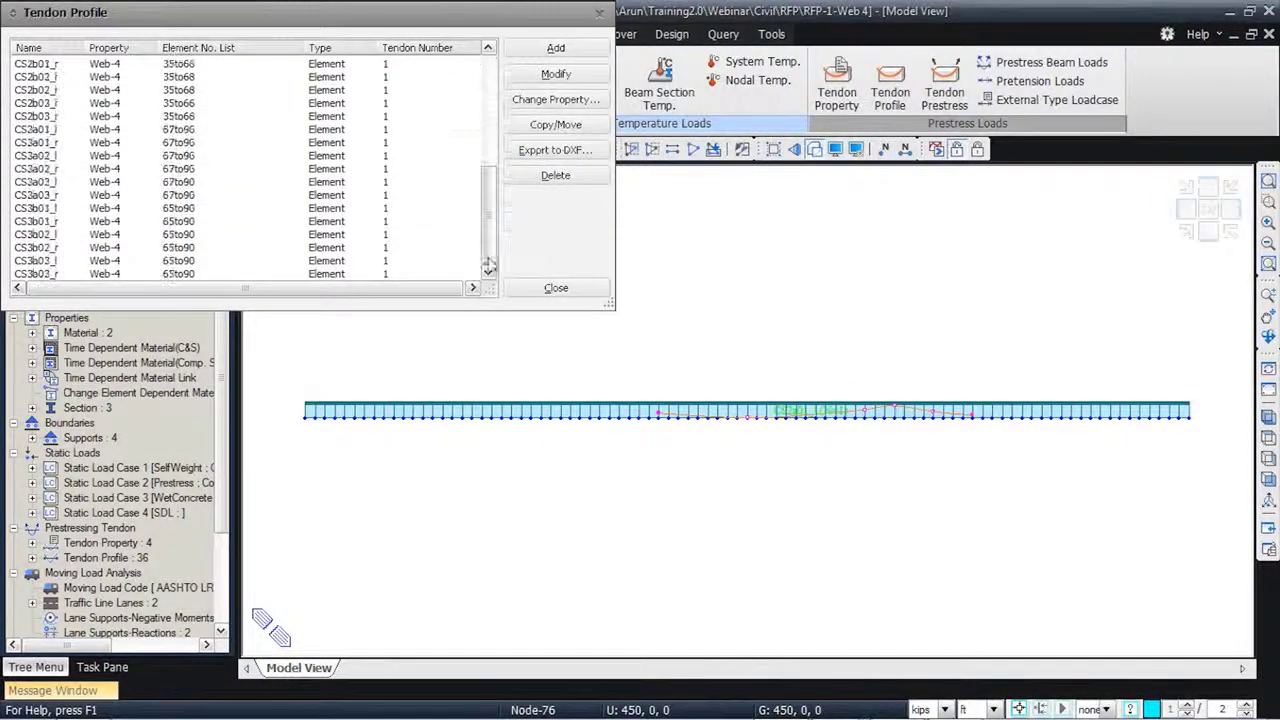
pyautogui.keyDown('shift'); pyautogui.click(68, 274); pyautogui.keyUp('shift')
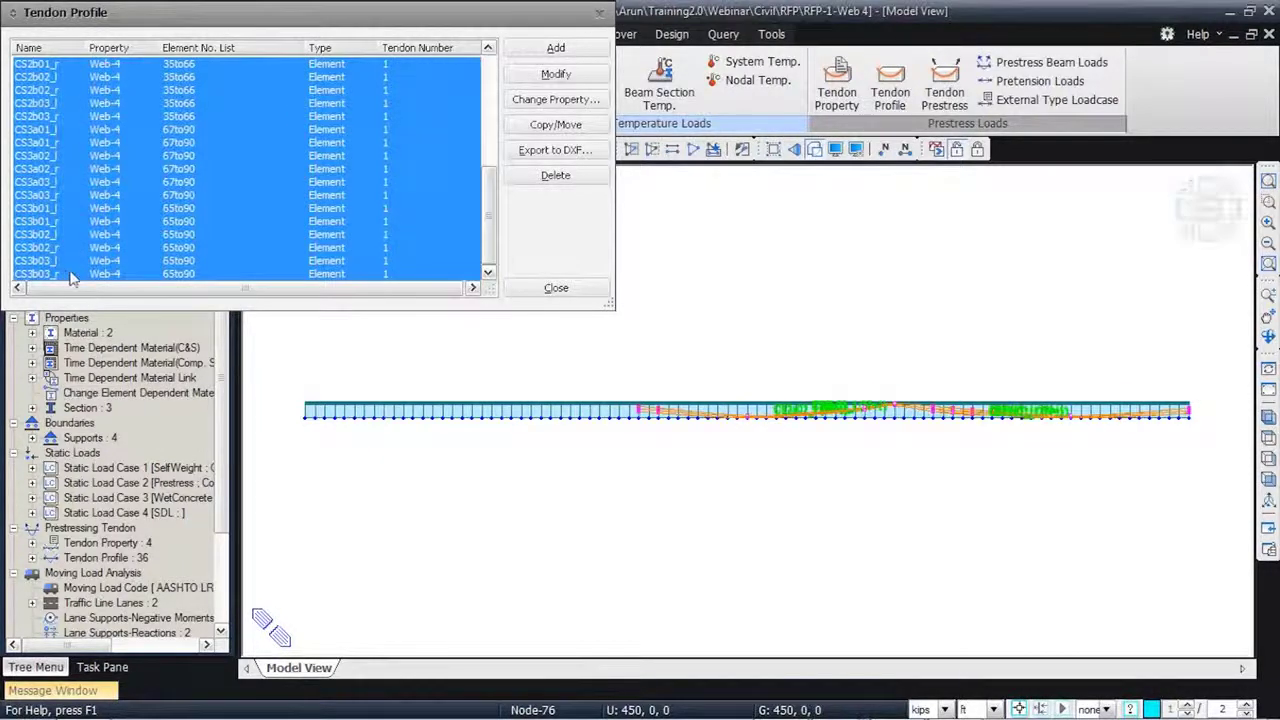
pyautogui.click(579, 104)
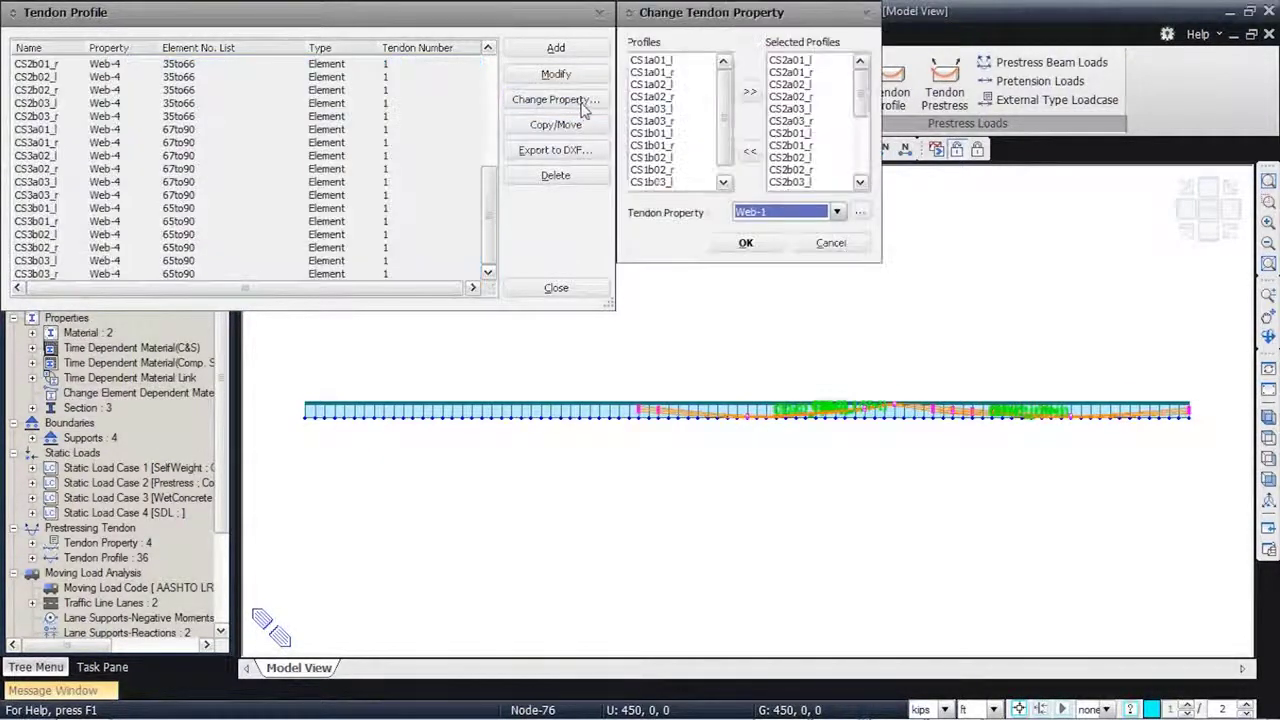
pyautogui.click(839, 212)
pyautogui.click(750, 229)
pyautogui.click(745, 243)
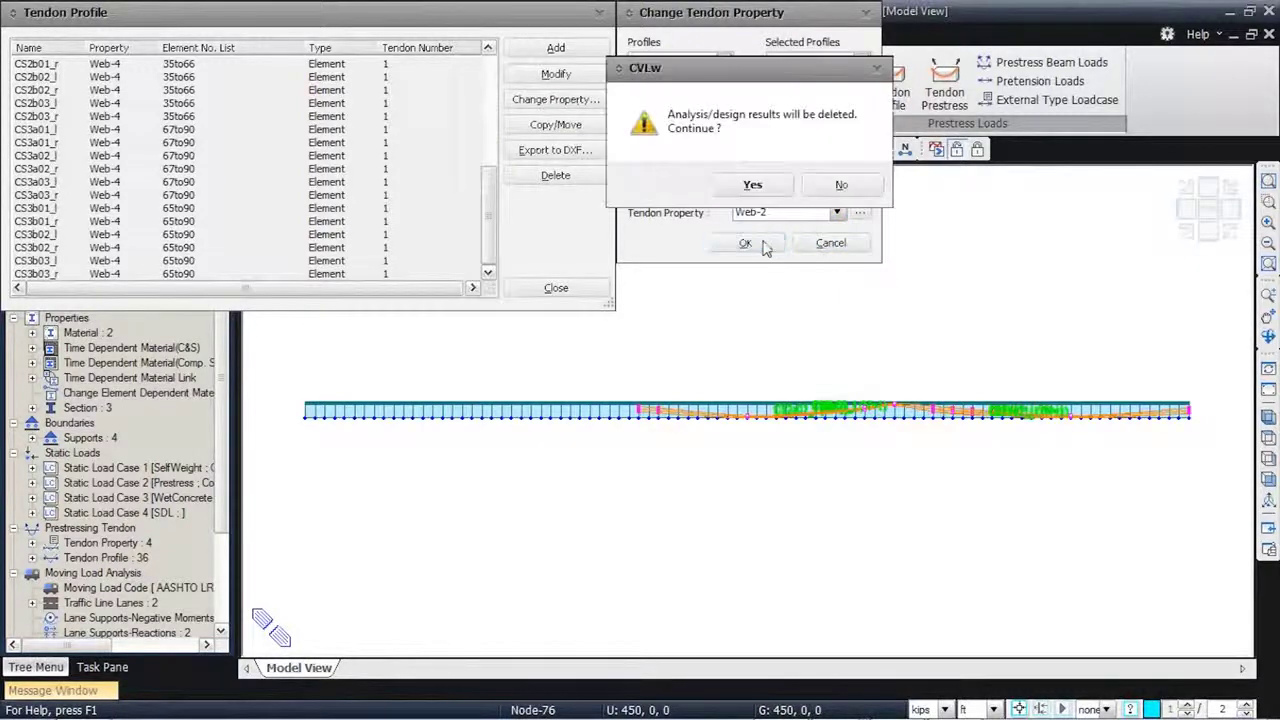
pyautogui.click(745, 190)
pyautogui.click(553, 288)
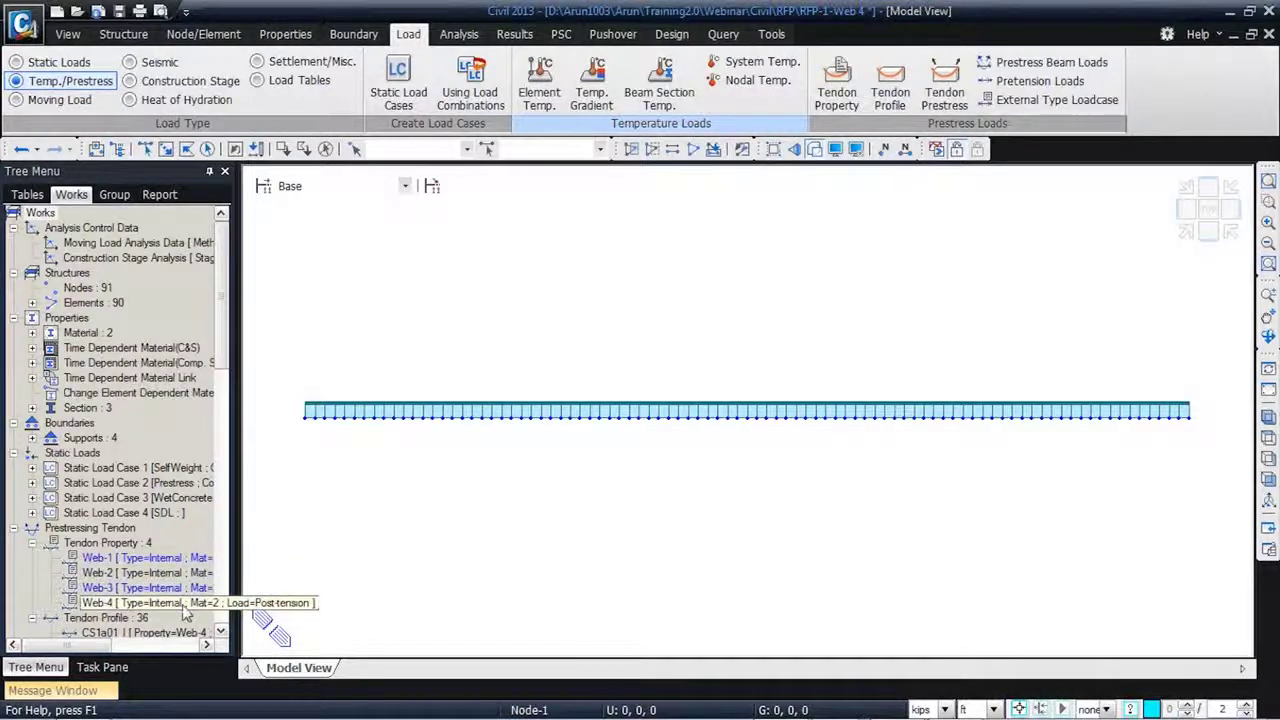
# - Run the analysis with the revised tendon properties, and switch to the RFP-1-Web 2+4 model
pyautogui.click(937, 151)
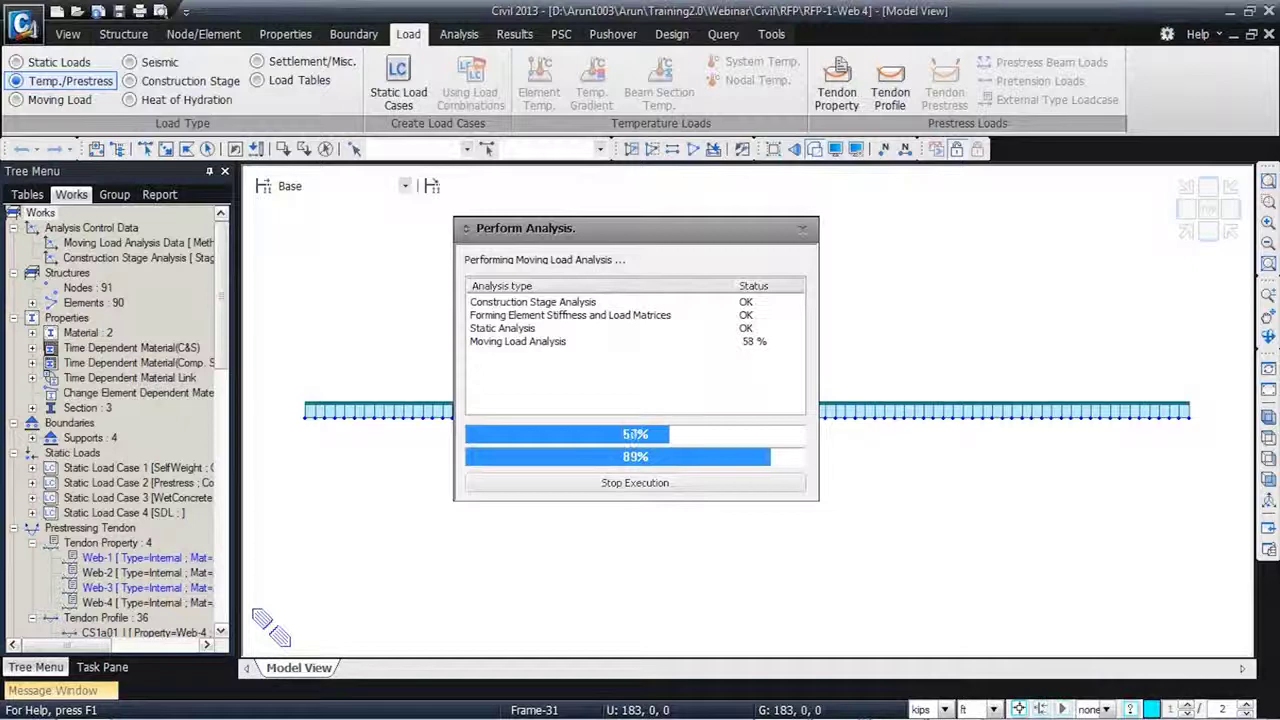
pyautogui.moveTo(780, 705)
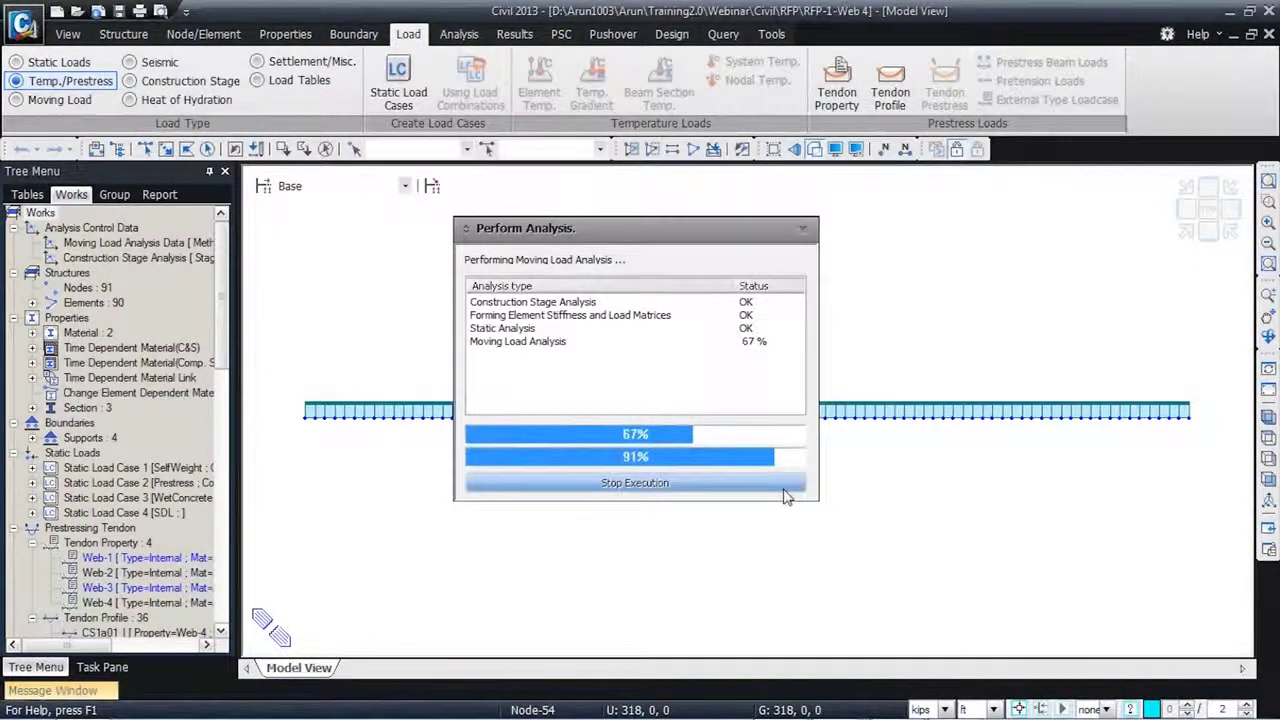
pyautogui.click(786, 497)
pyautogui.click(720, 413)
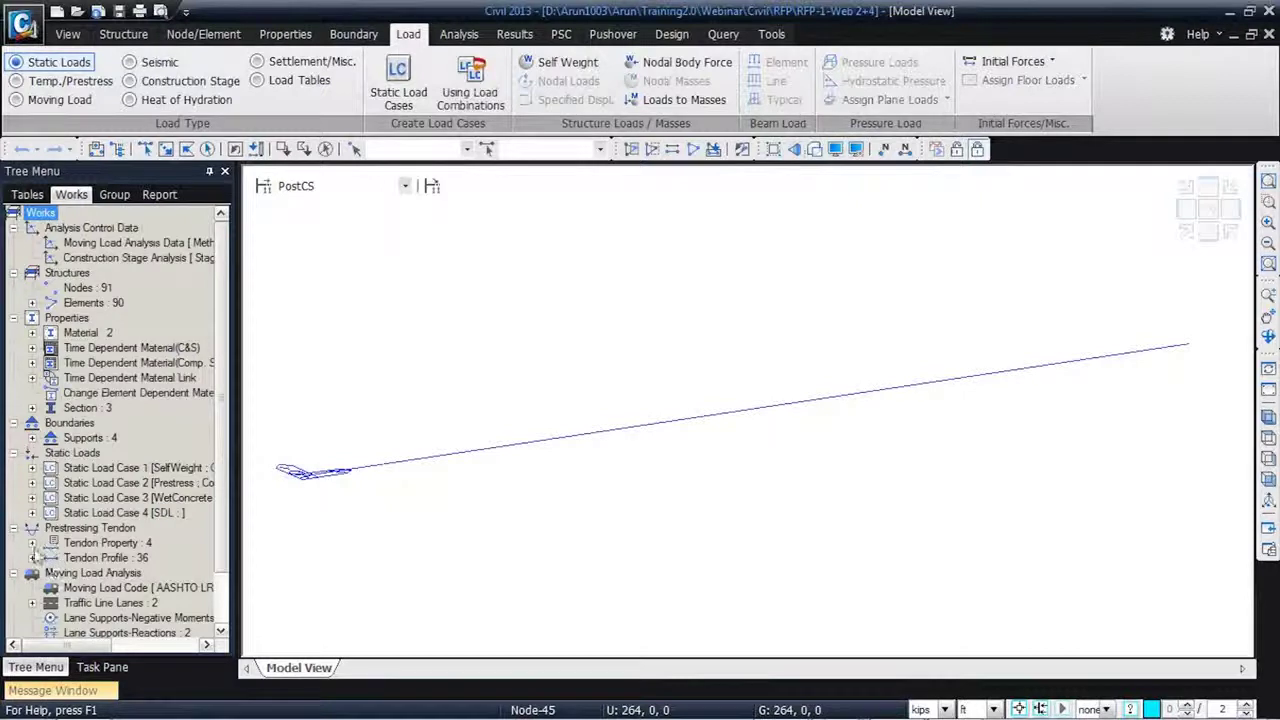
# - Examine the Web-2 and Web-4 entries among the tendon properties of the RFP-1-Web 2+4 model
pyautogui.click(32, 543)
pyautogui.click(100, 572)
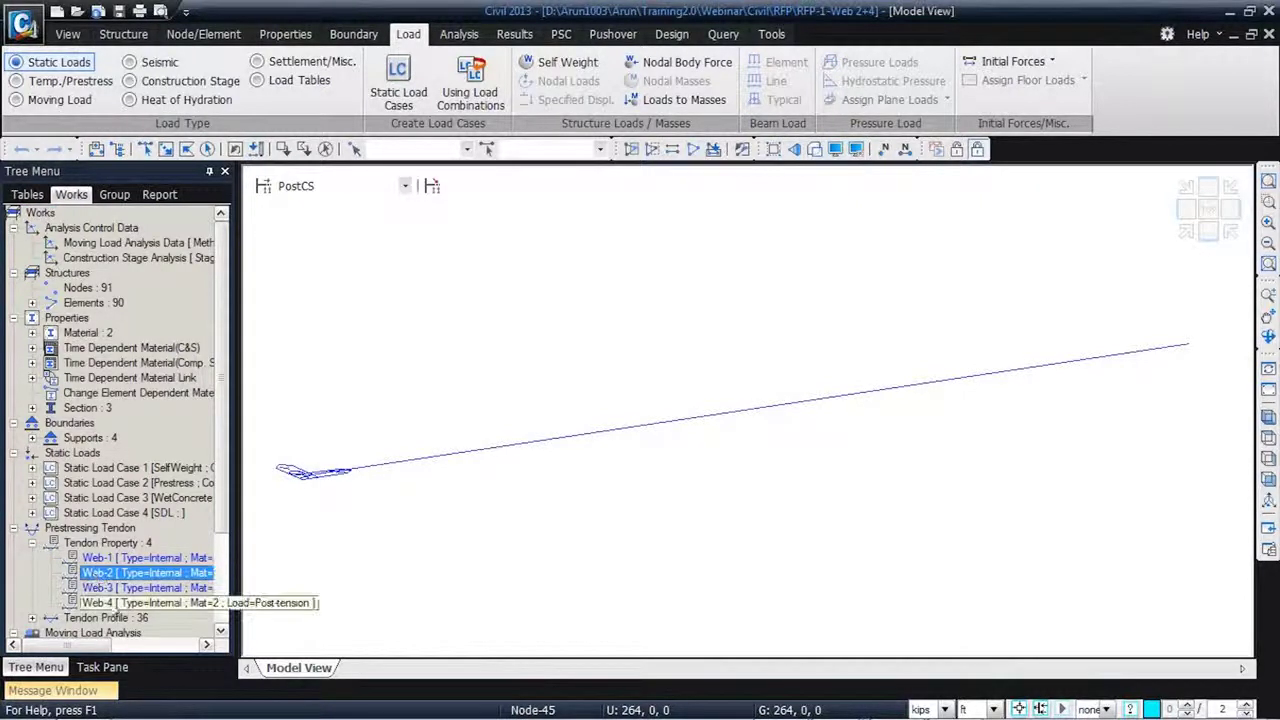
pyautogui.click(110, 603)
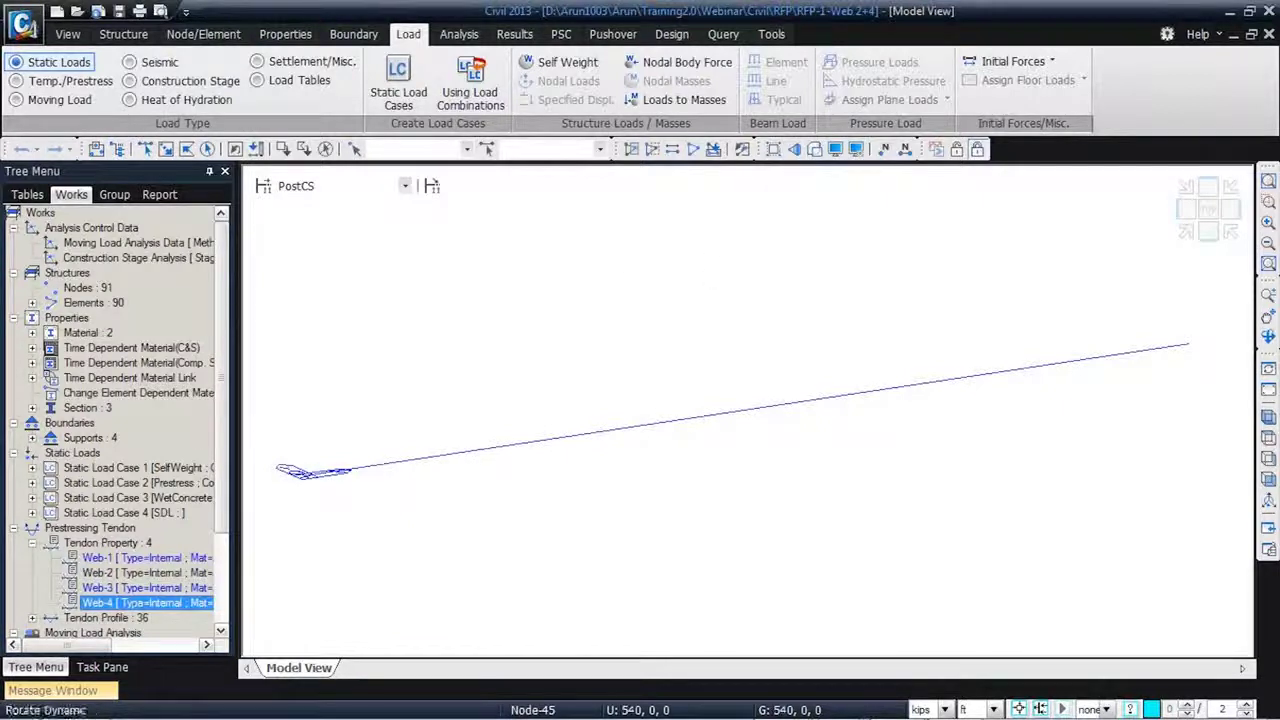
# - Show the RFP-1-Web 2+4 girder in a front view with hidden rendering
pyautogui.click(1207, 232)
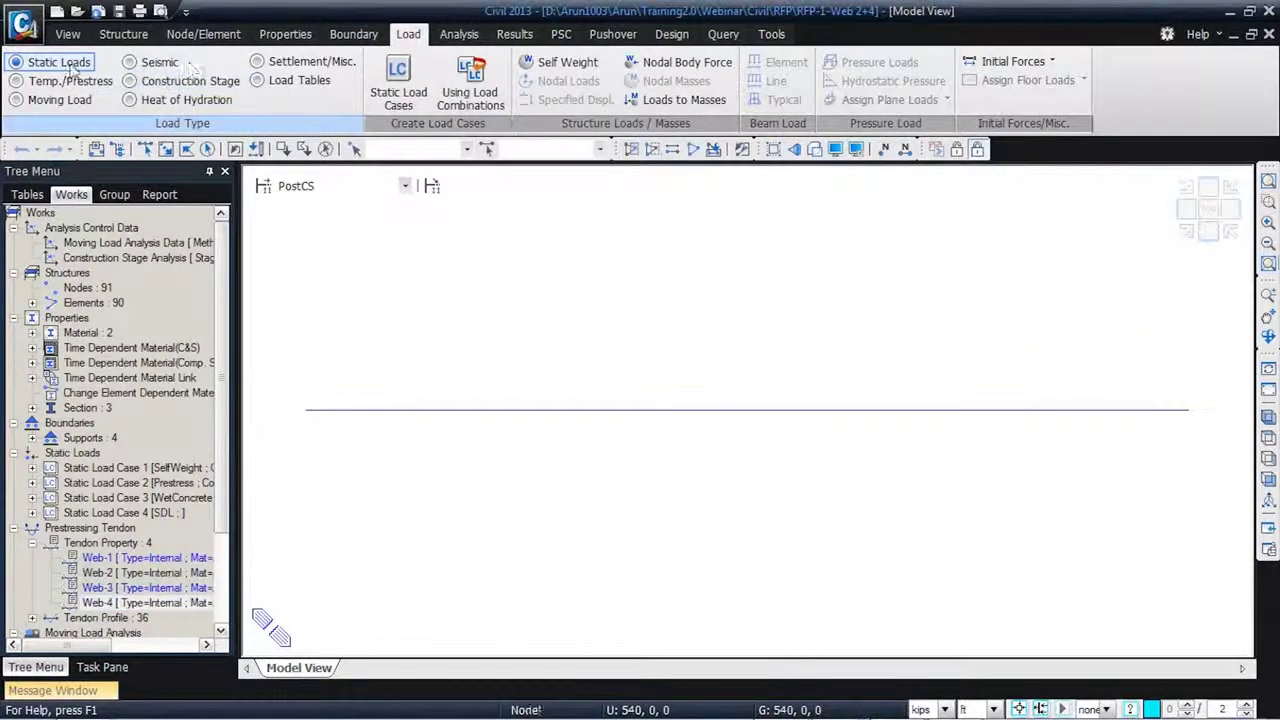
pyautogui.click(110, 35)
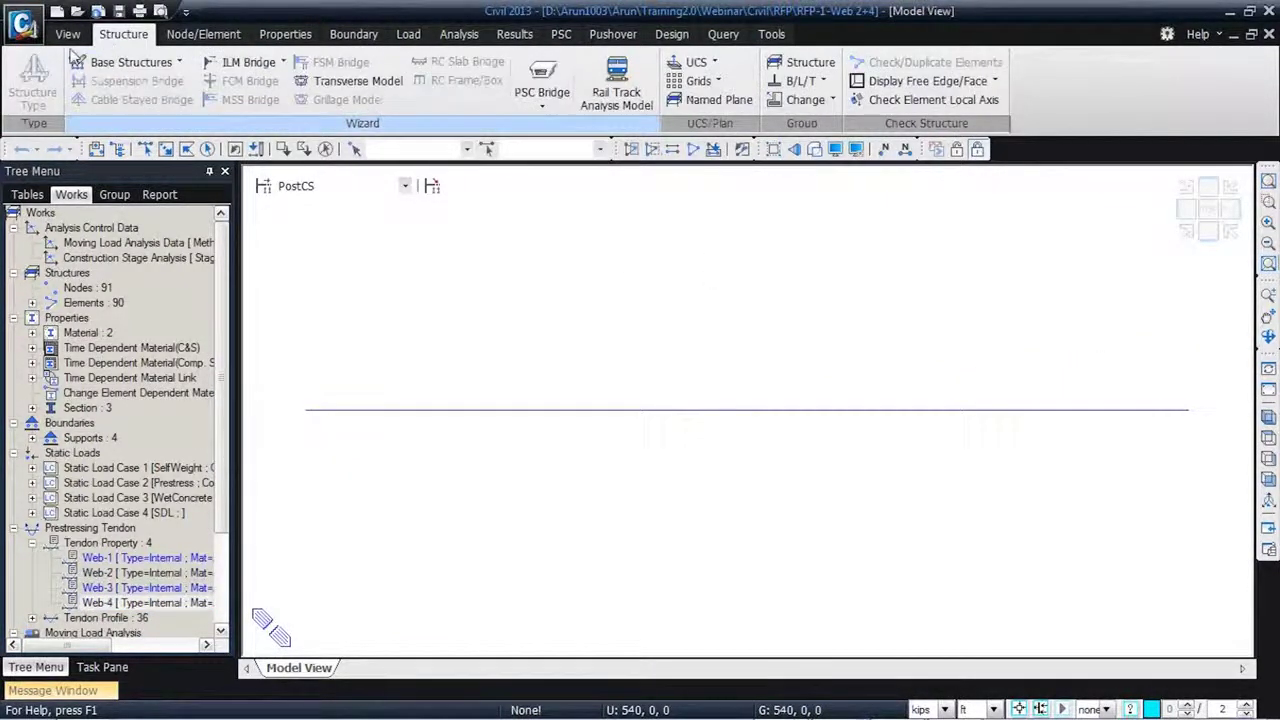
pyautogui.click(68, 34)
pyautogui.click(343, 95)
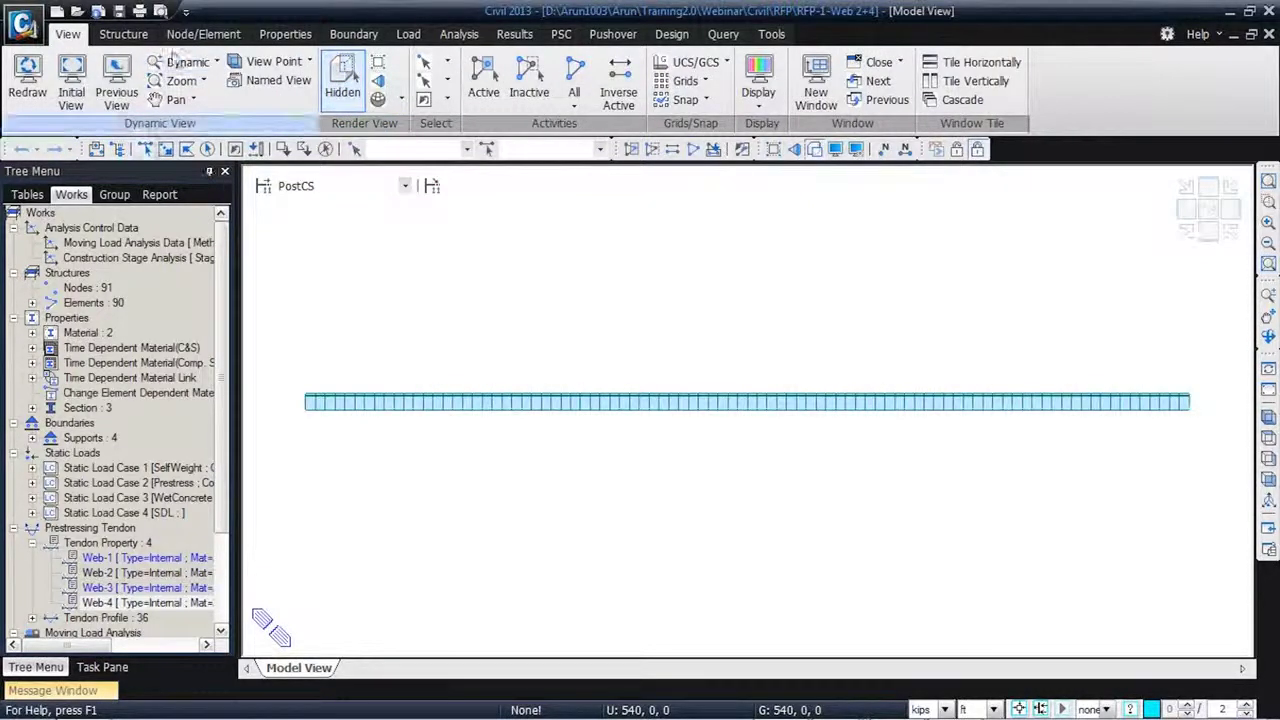
# - Set up a displacement contour of the RFP-1-Web 2+4 girder for load combination CBCmin: cLCB5
pyautogui.click(514, 34)
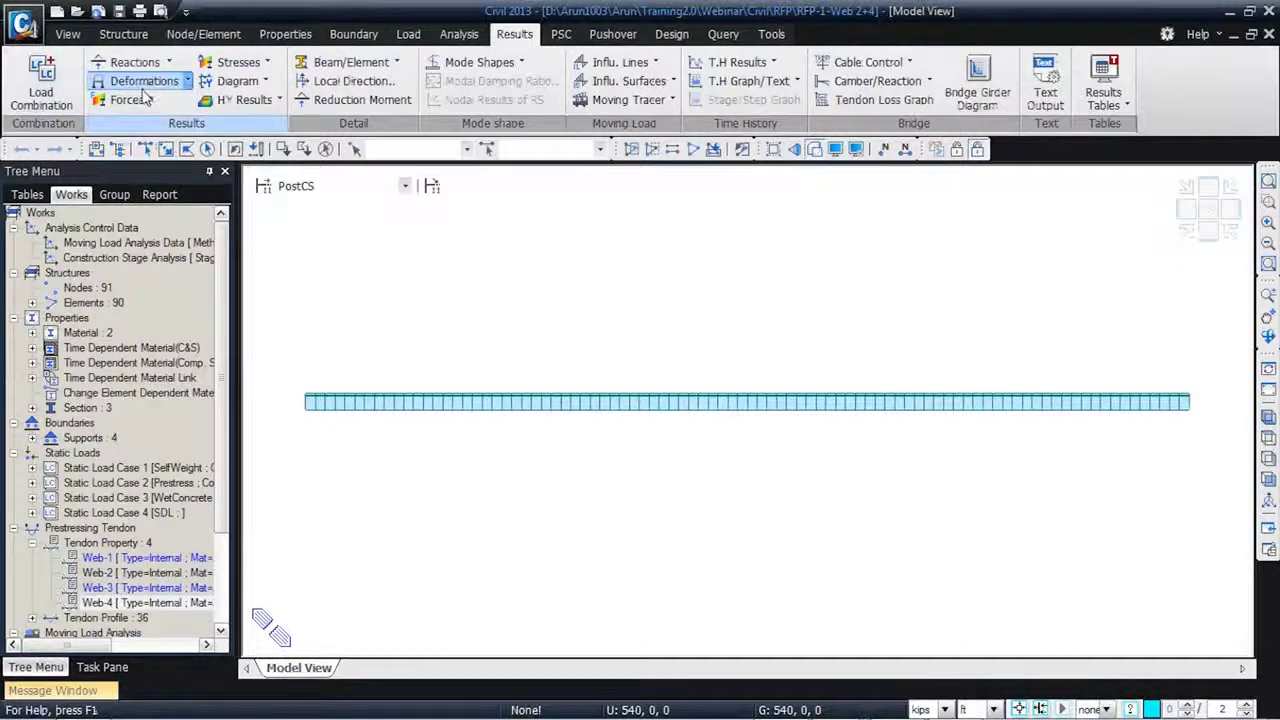
pyautogui.click(187, 90)
pyautogui.click(150, 121)
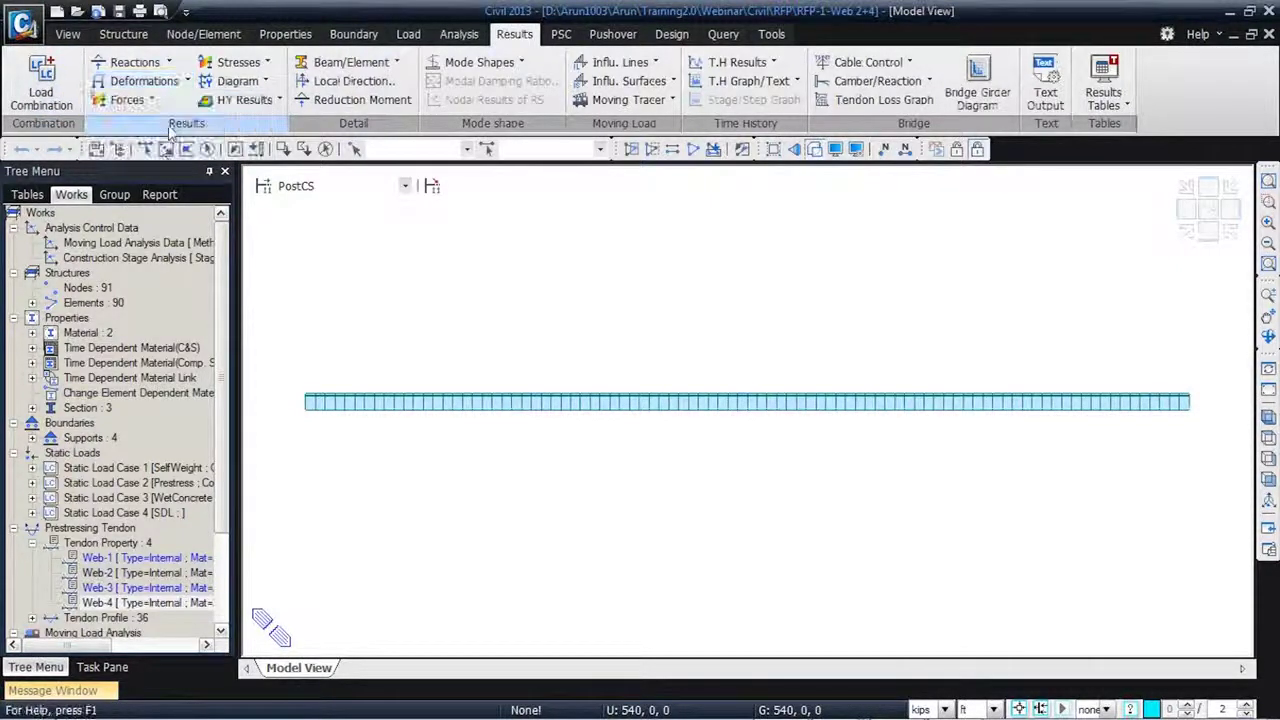
pyautogui.click(169, 270)
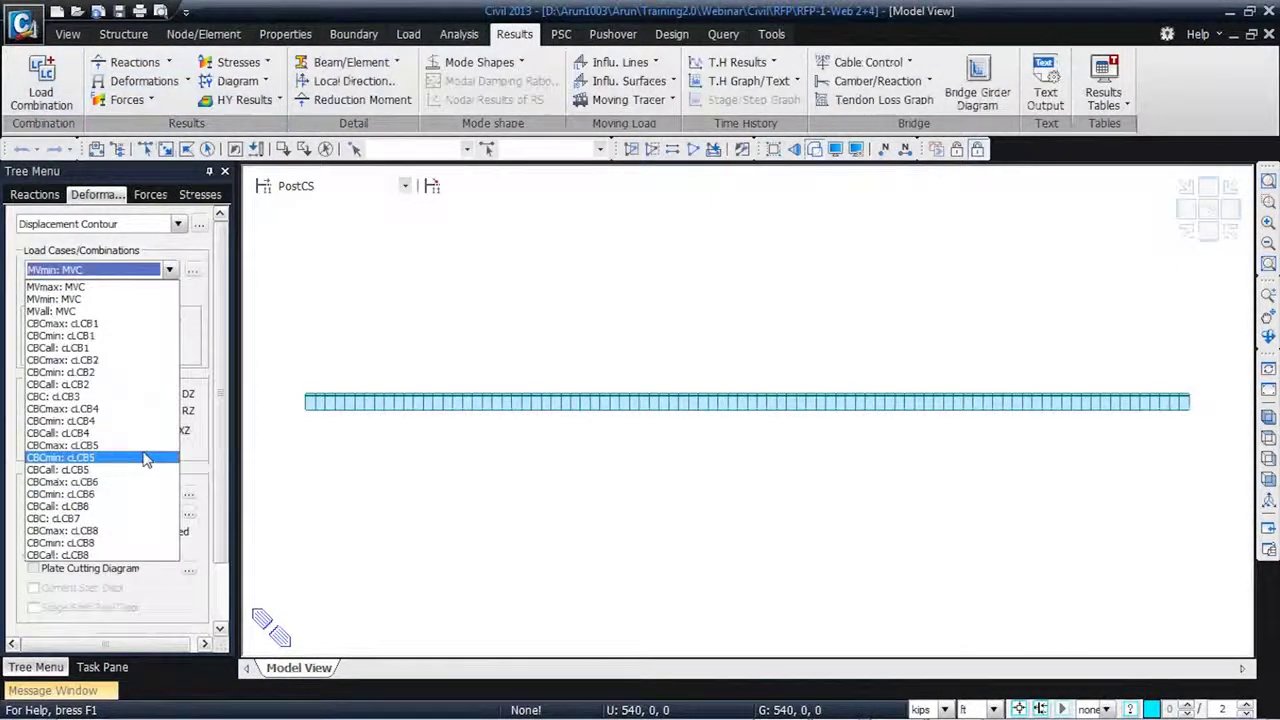
pyautogui.click(140, 458)
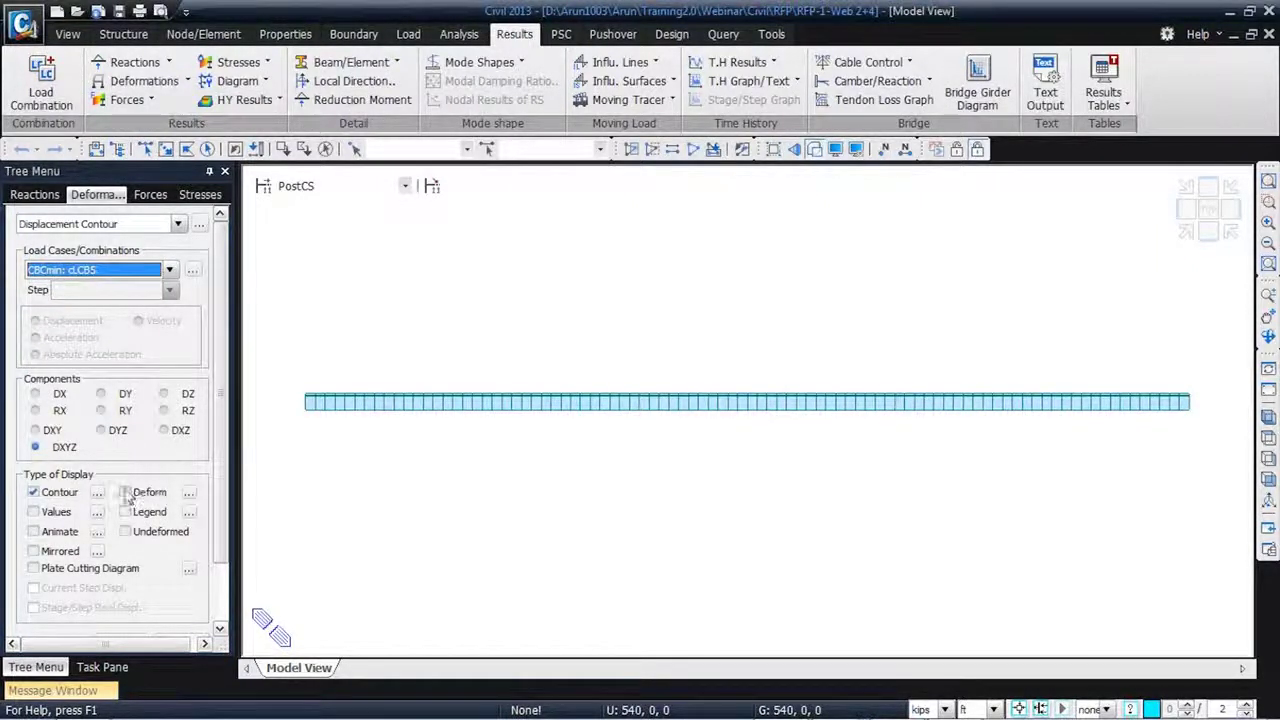
# - Enable the deformed shape and legend, and plot the RFP-1-Web 2+4 contour with a deformation scale factor of 0.5
pyautogui.click(125, 492)
pyautogui.click(125, 511)
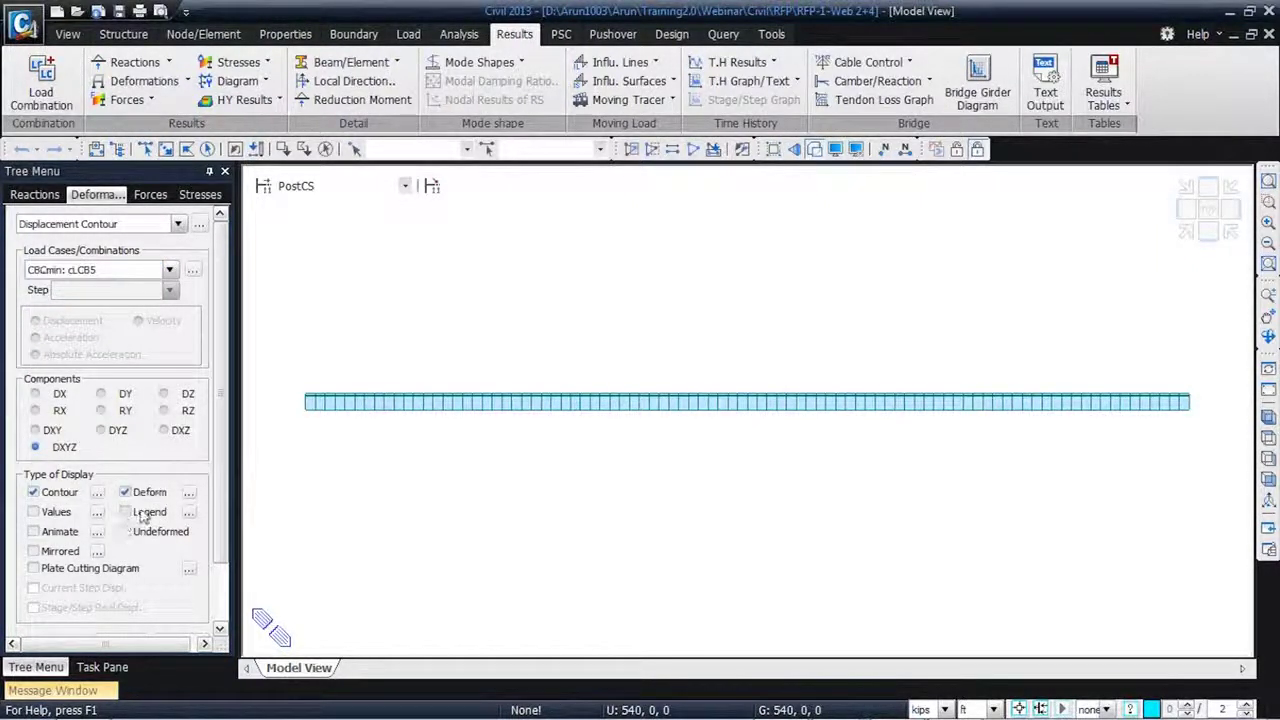
pyautogui.click(189, 492)
pyautogui.click(731, 309)
pyautogui.moveTo(731, 309); pyautogui.dragTo(652, 310)
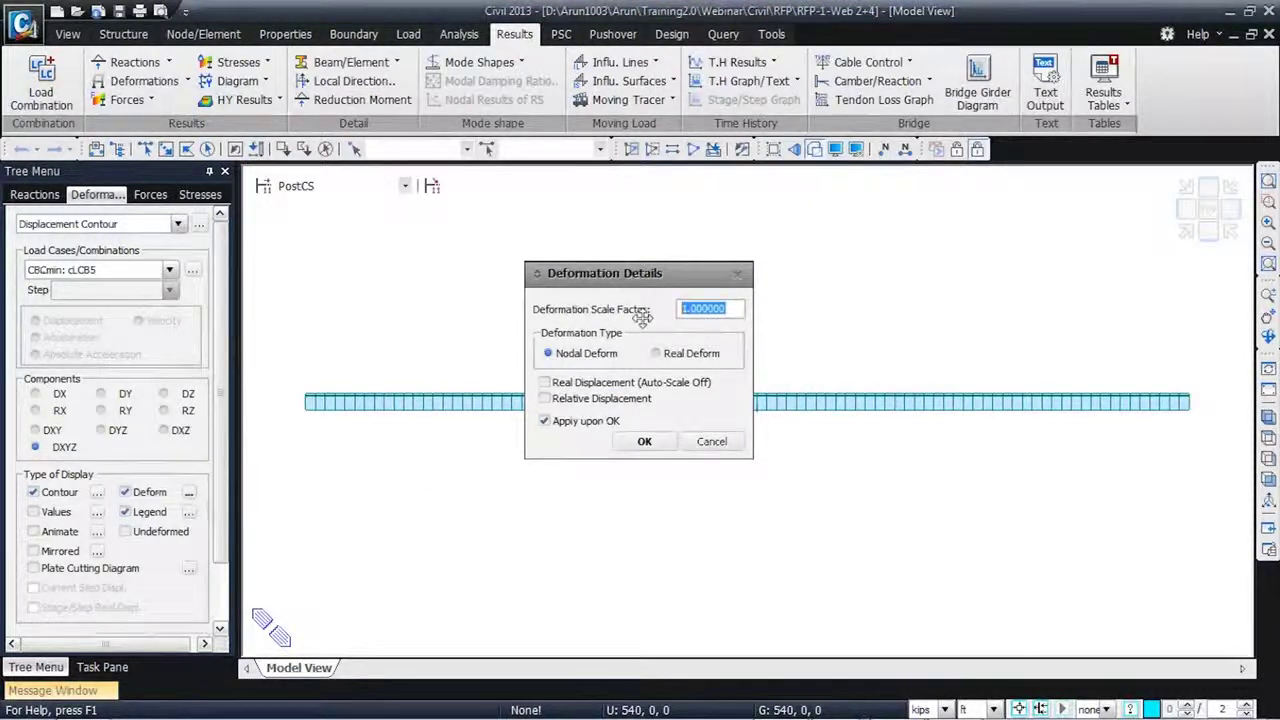
pyautogui.write('0.5')
pyautogui.click(644, 441)
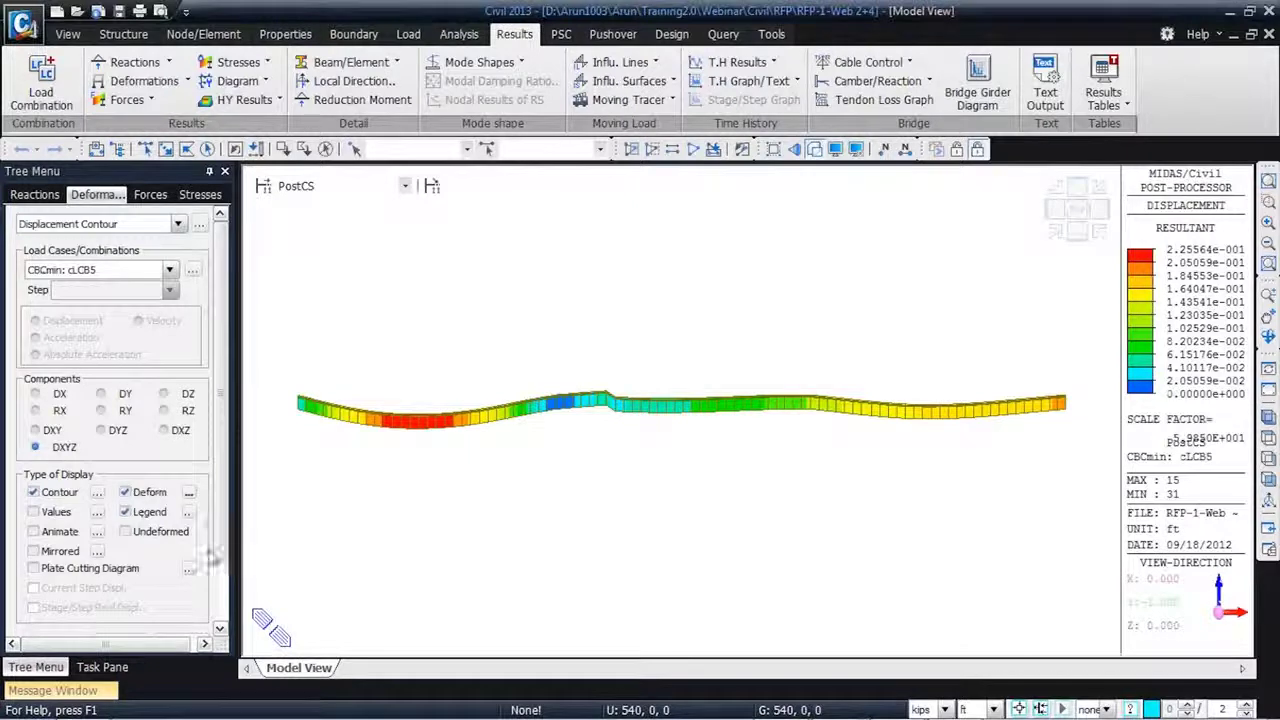
pyautogui.scroll(-1, 230, 570)
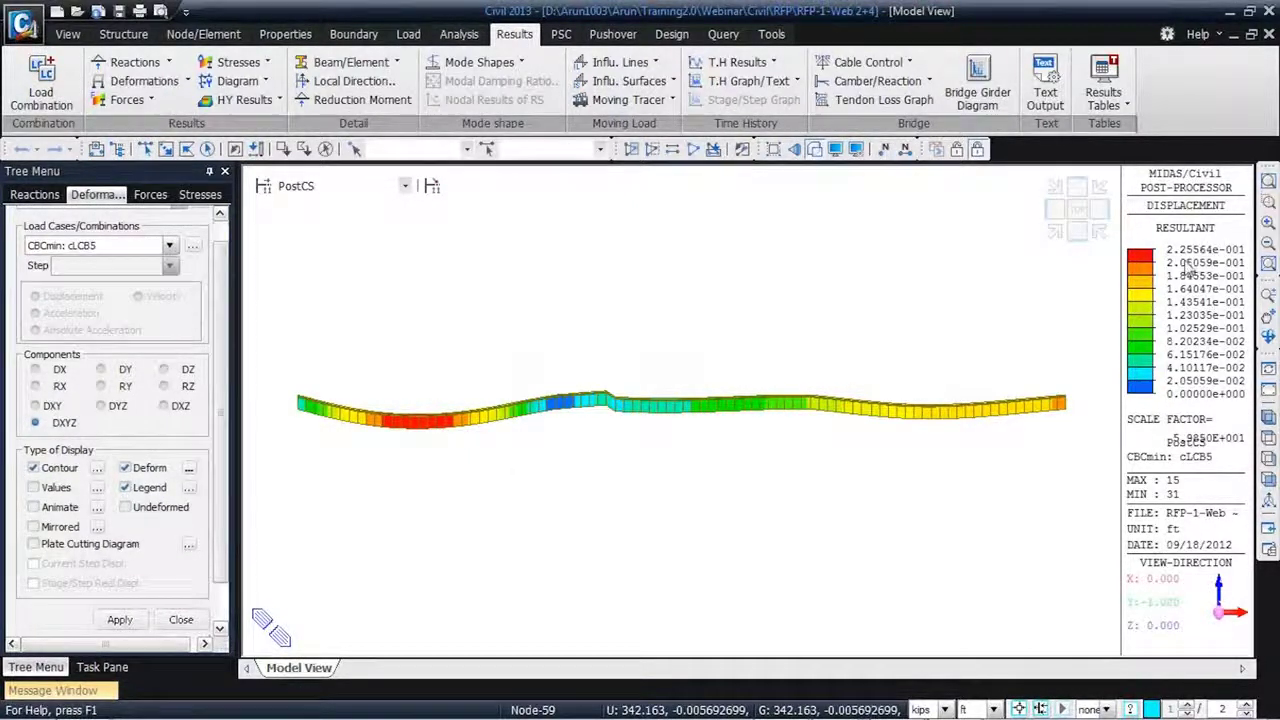
# - Set the length unit of the displacement results to inches
pyautogui.click(993, 709)
pyautogui.click(975, 681)
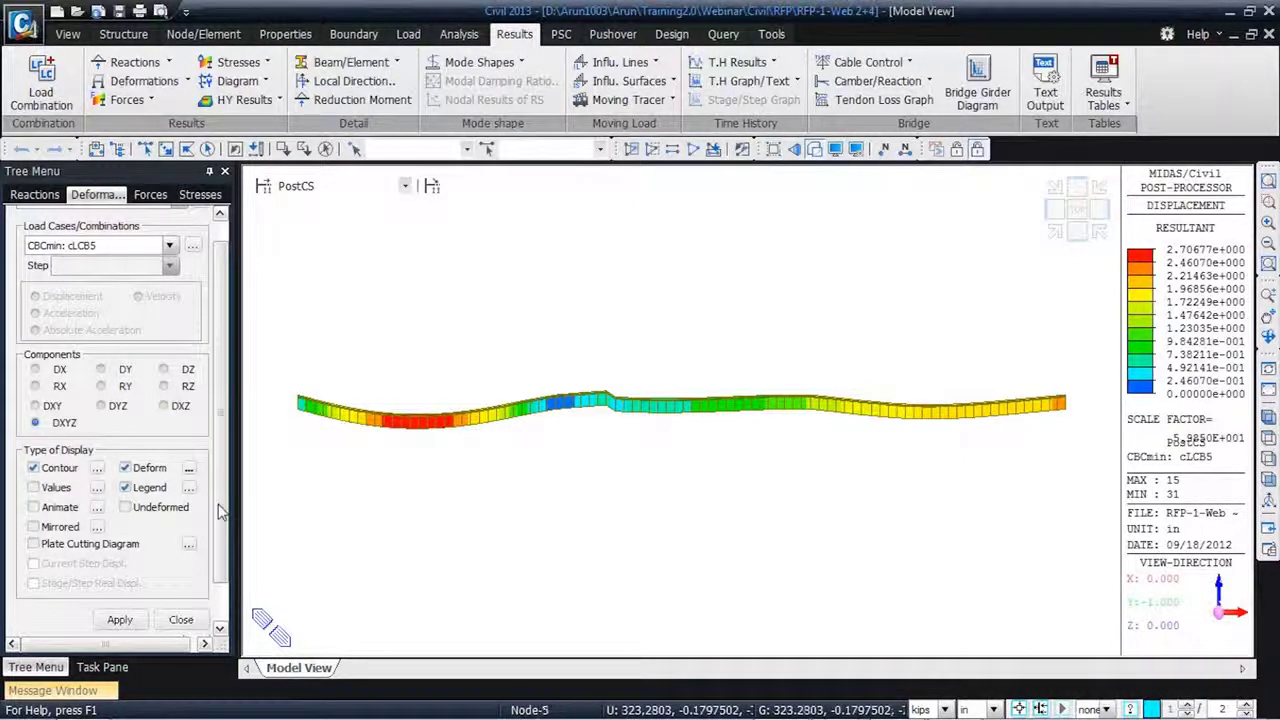
pyautogui.scroll(-3, 220, 512)
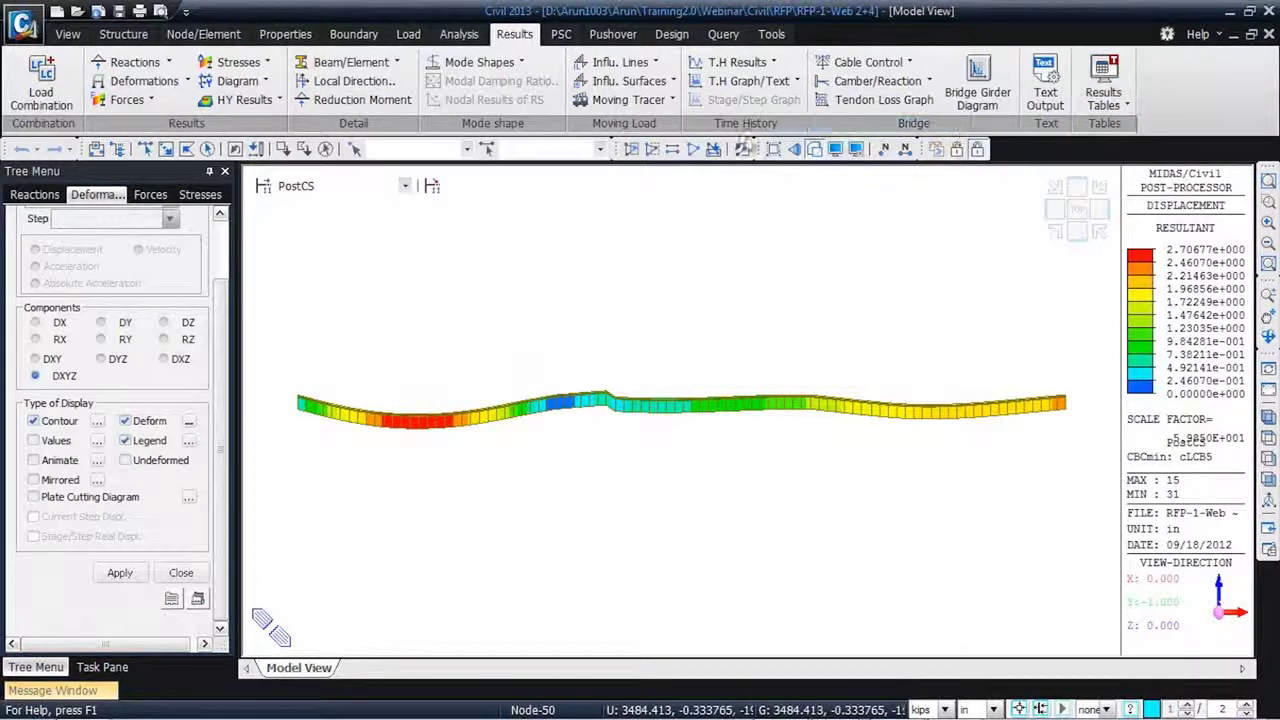
# - Open the existing Word document "template" from the Desktop in the Dynamic Report Generator
pyautogui.click(771, 34)
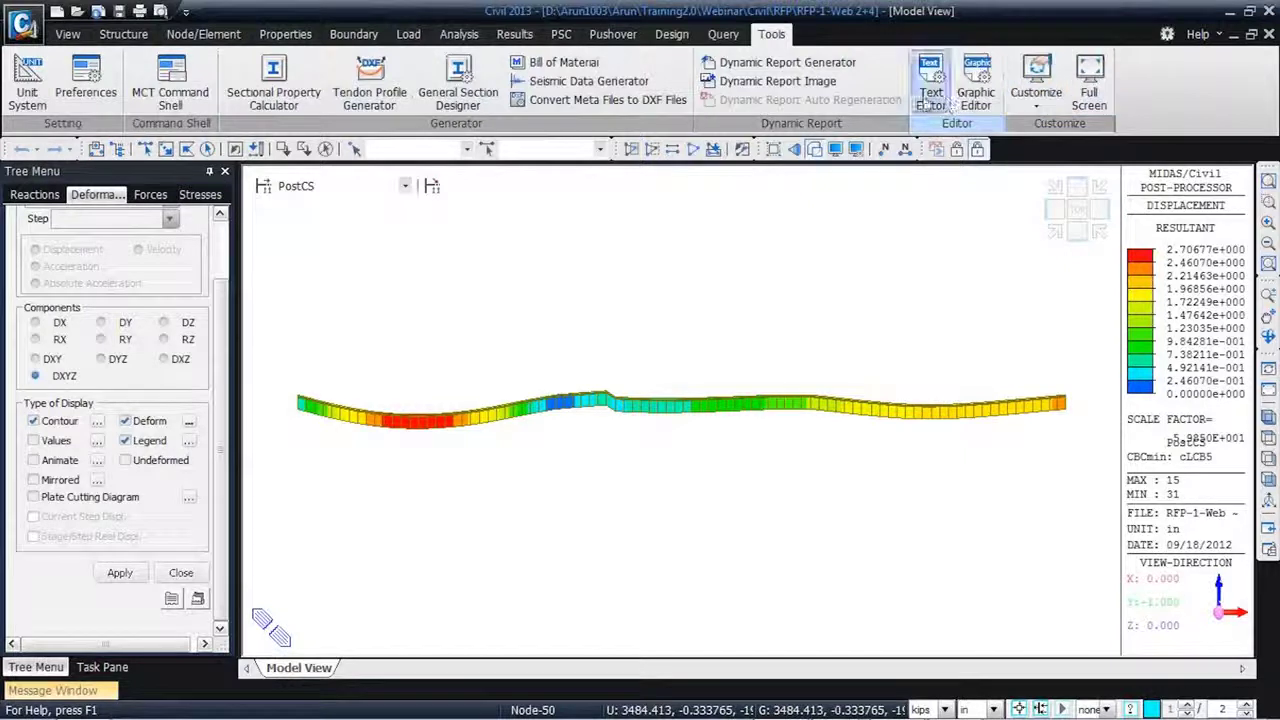
pyautogui.click(788, 62)
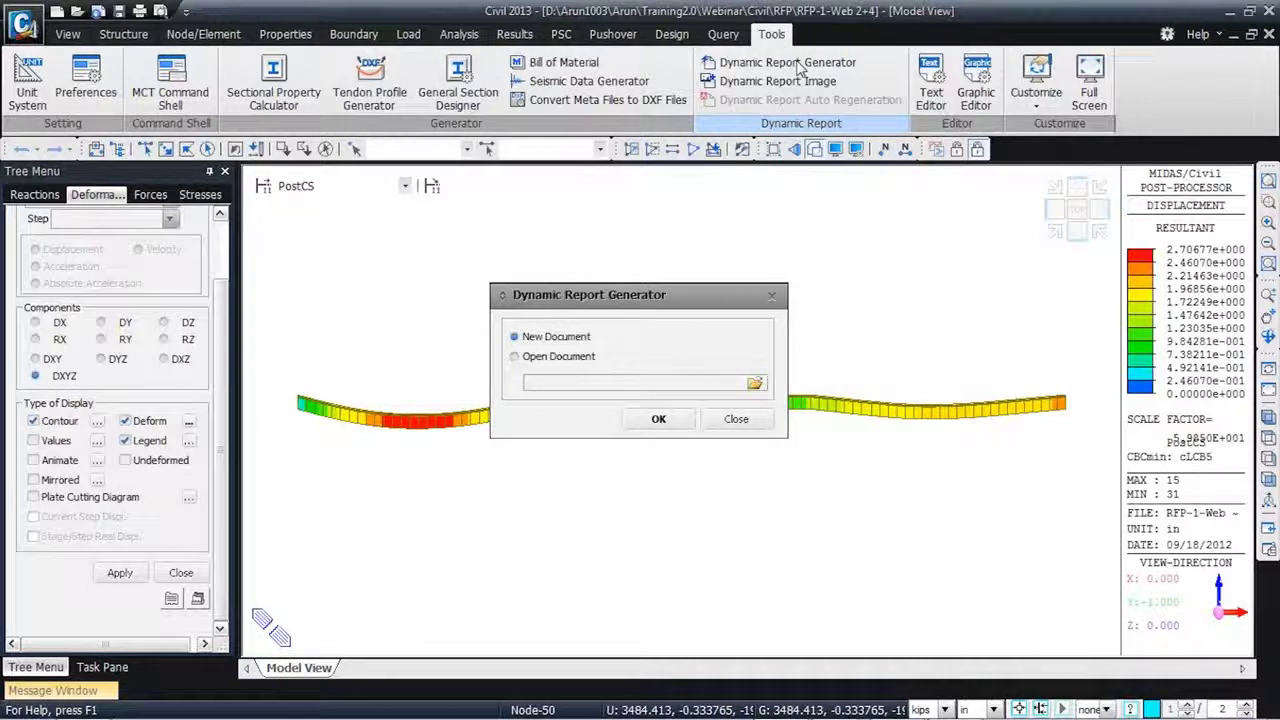
pyautogui.click(550, 357)
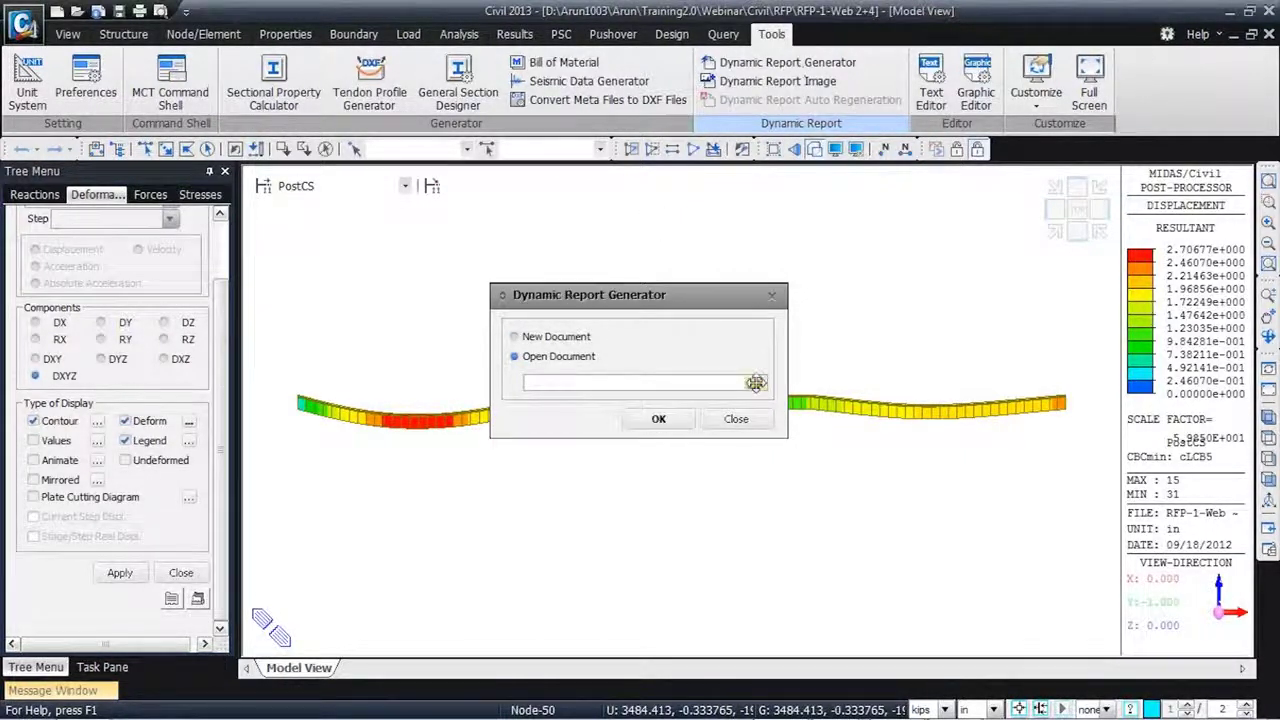
pyautogui.click(756, 383)
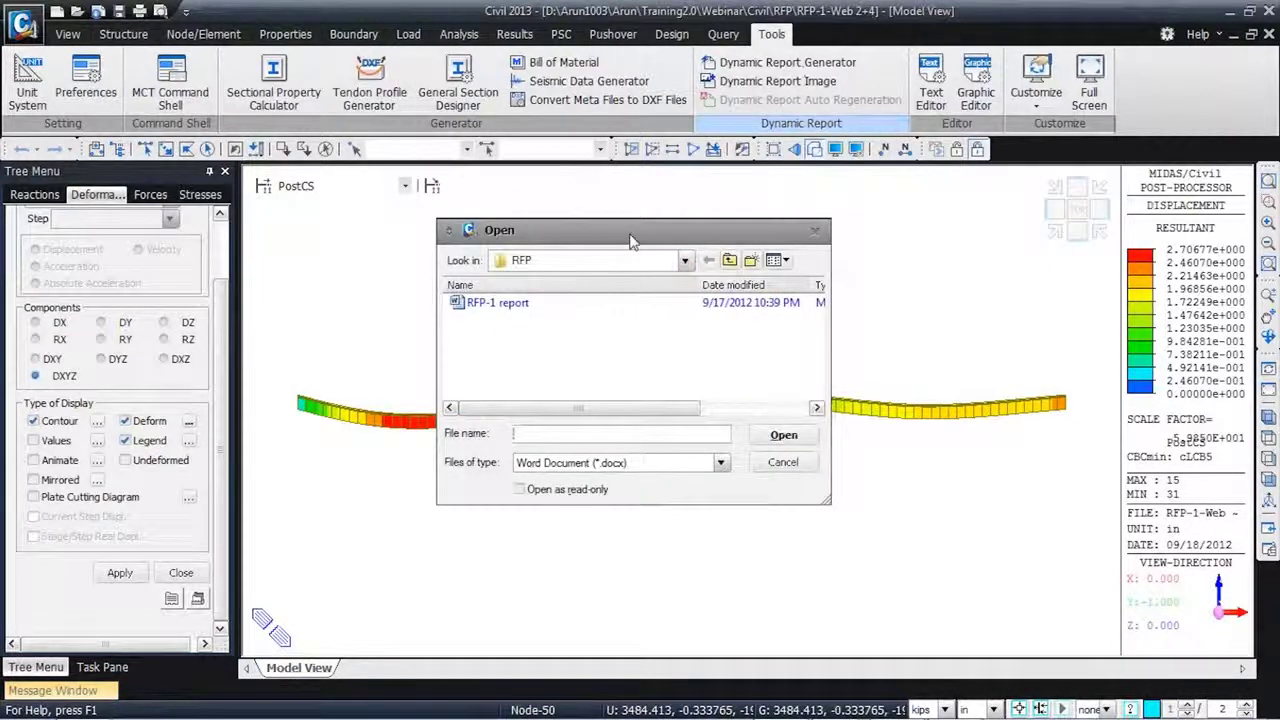
pyautogui.click(686, 305)
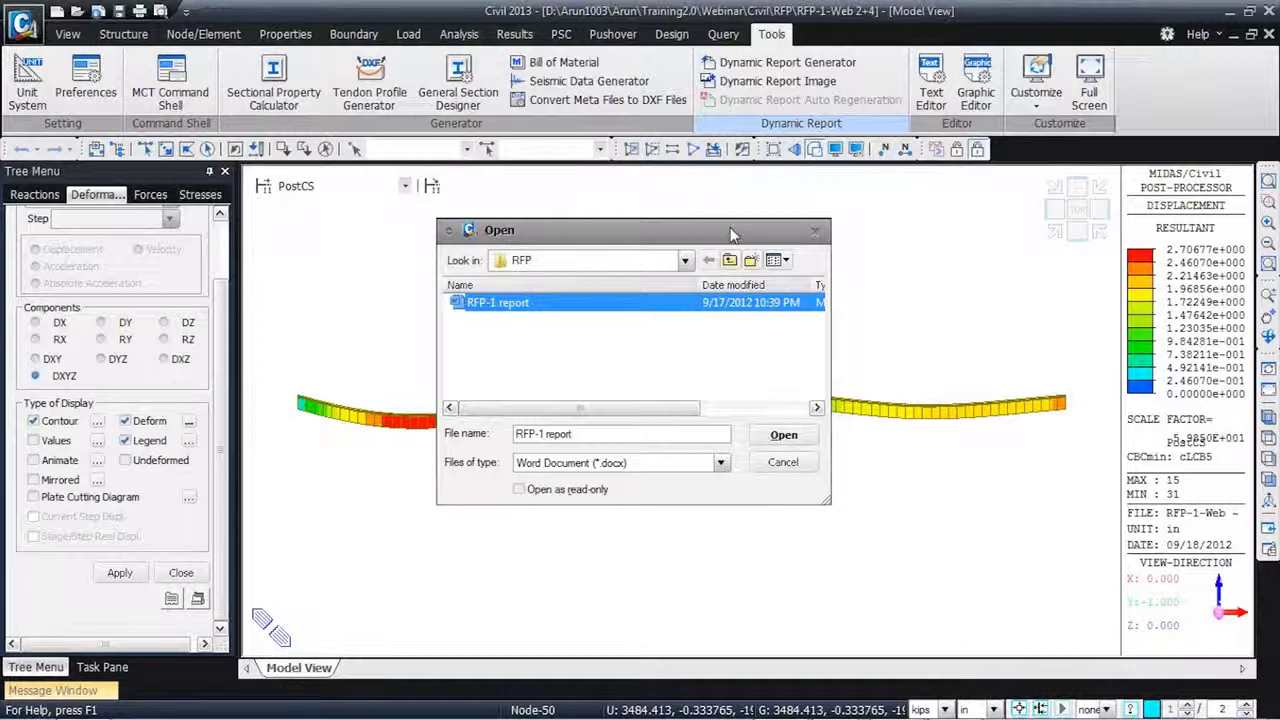
pyautogui.moveTo(730, 233); pyautogui.dragTo(1279, 160)
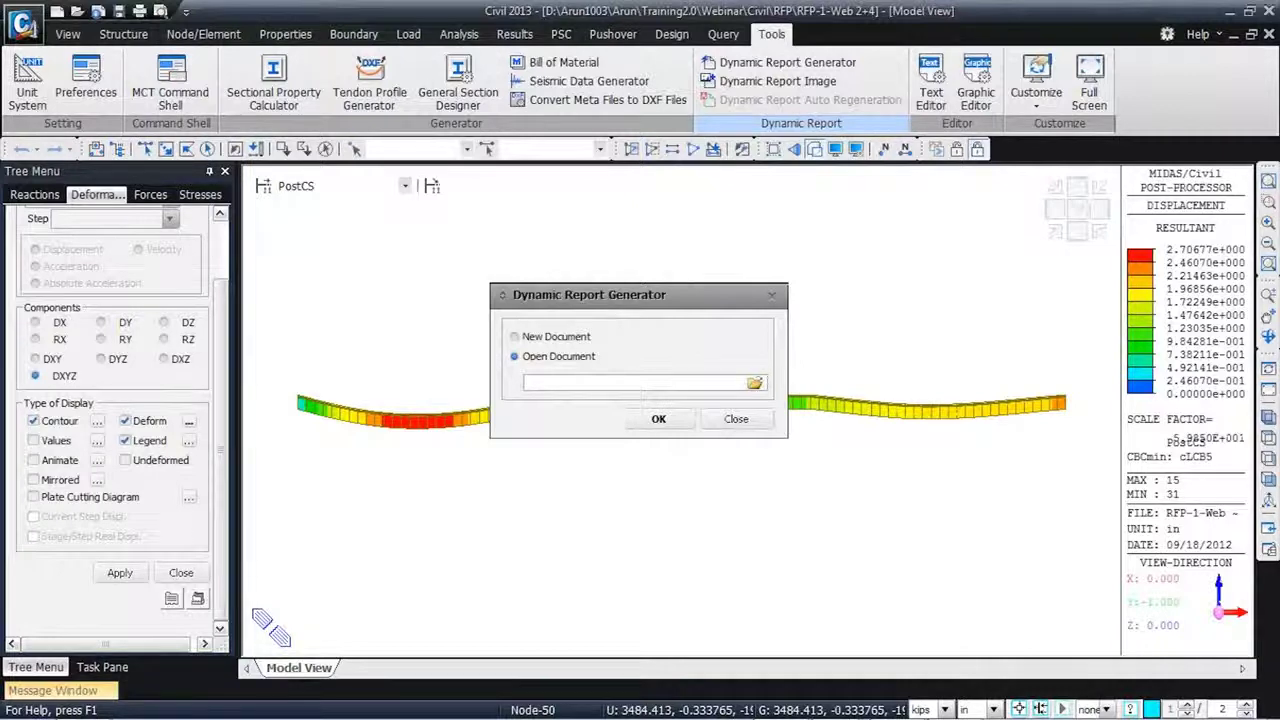
pyautogui.moveTo(1279, 160); pyautogui.dragTo(695, 163)
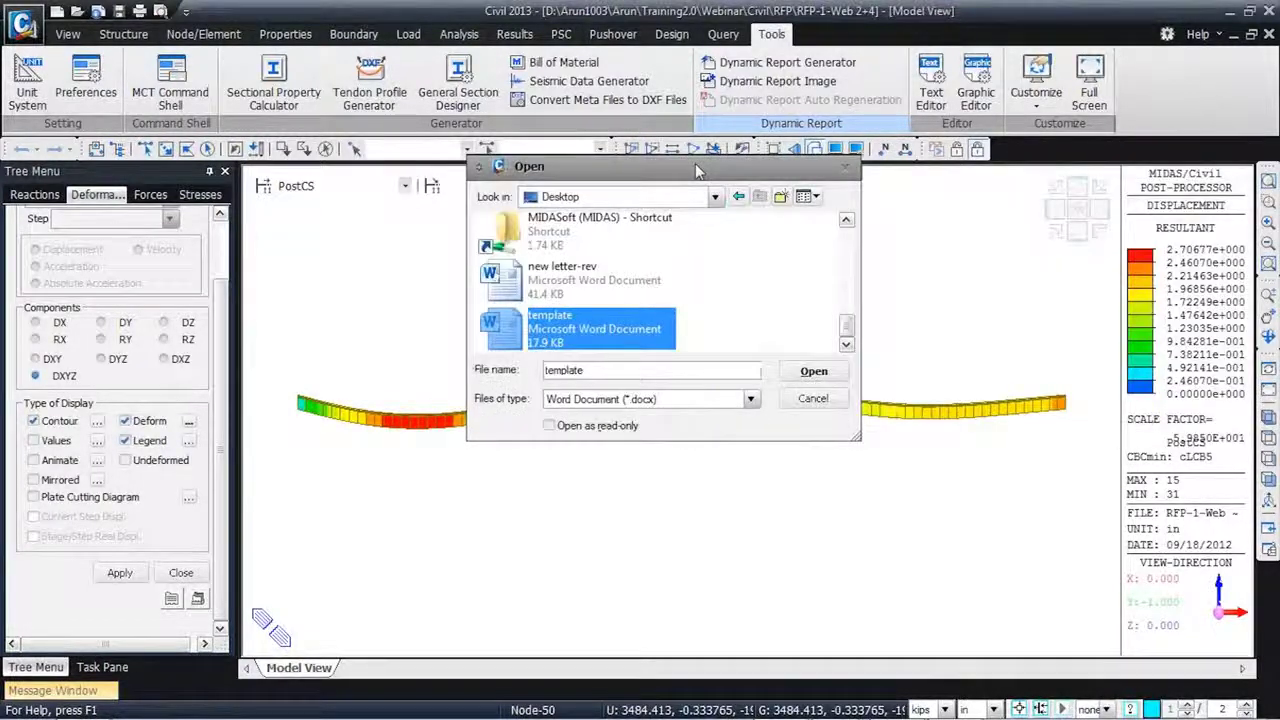
pyautogui.click(816, 373)
pyautogui.click(676, 426)
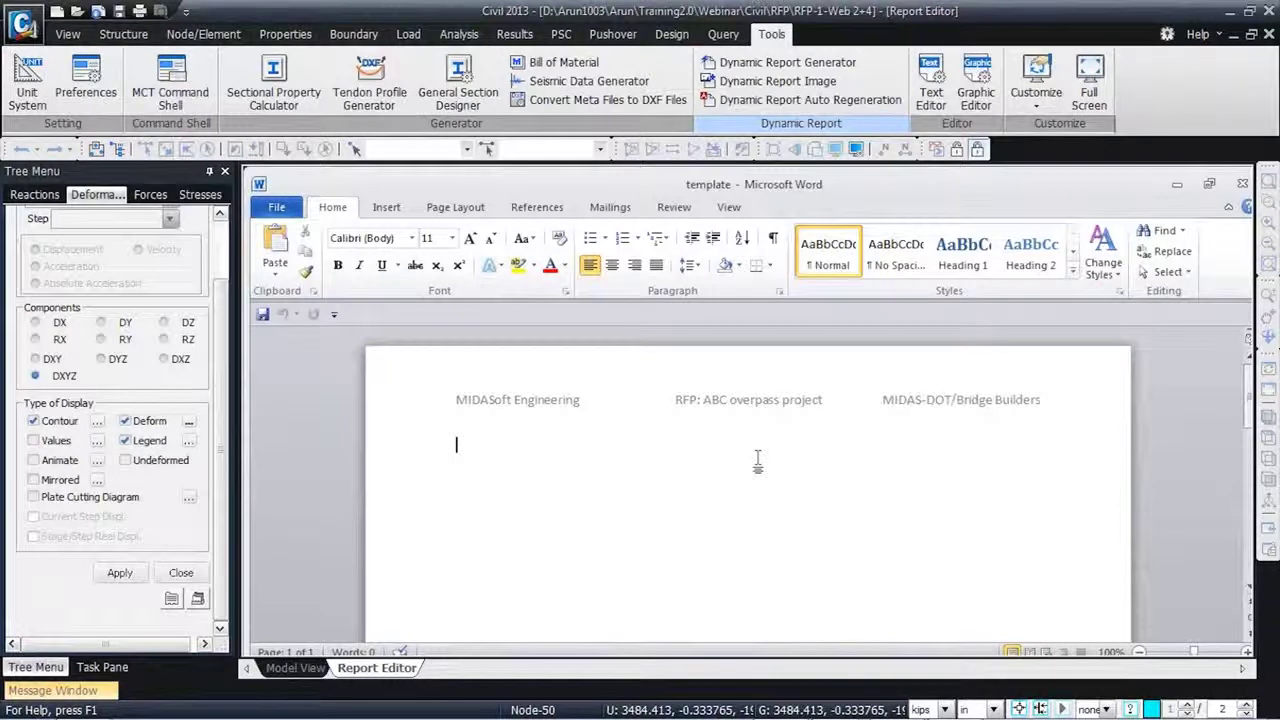
# - Examine the report template's header and footer, close the deformation settings, and inspect the user-defined images available for the report
pyautogui.scroll(-10, 757, 460)
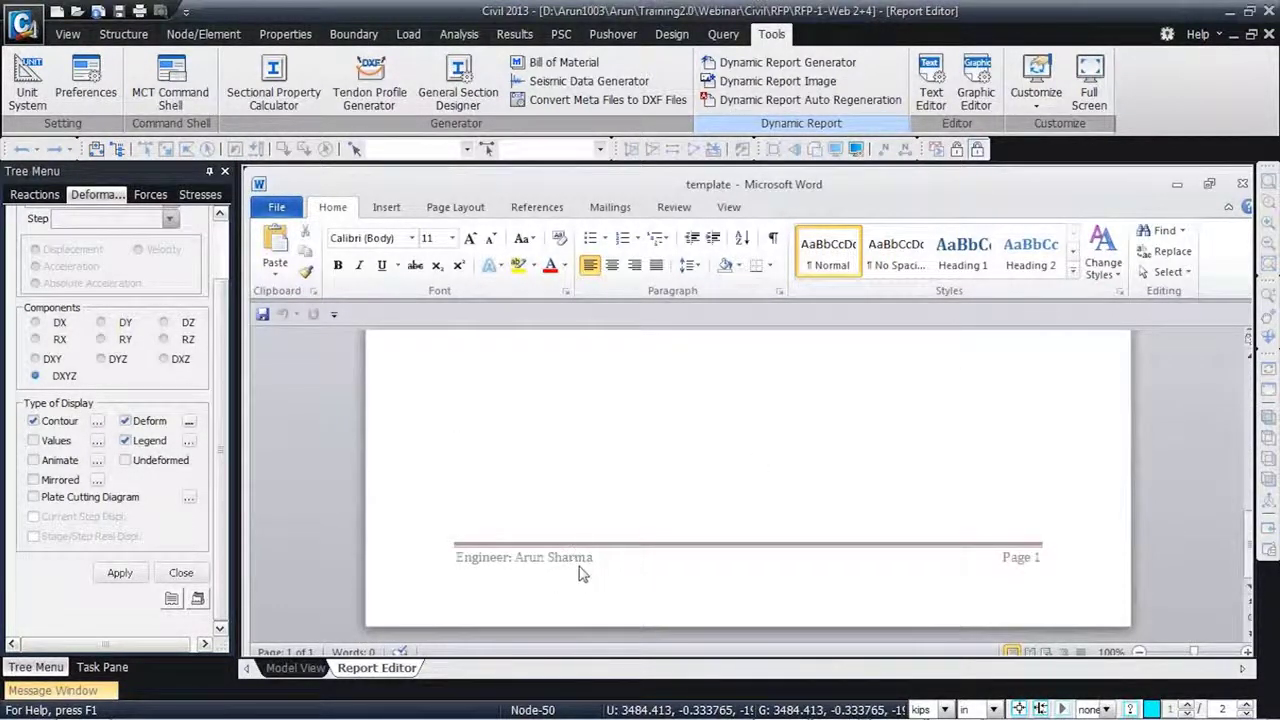
pyautogui.scroll(10, 850, 500)
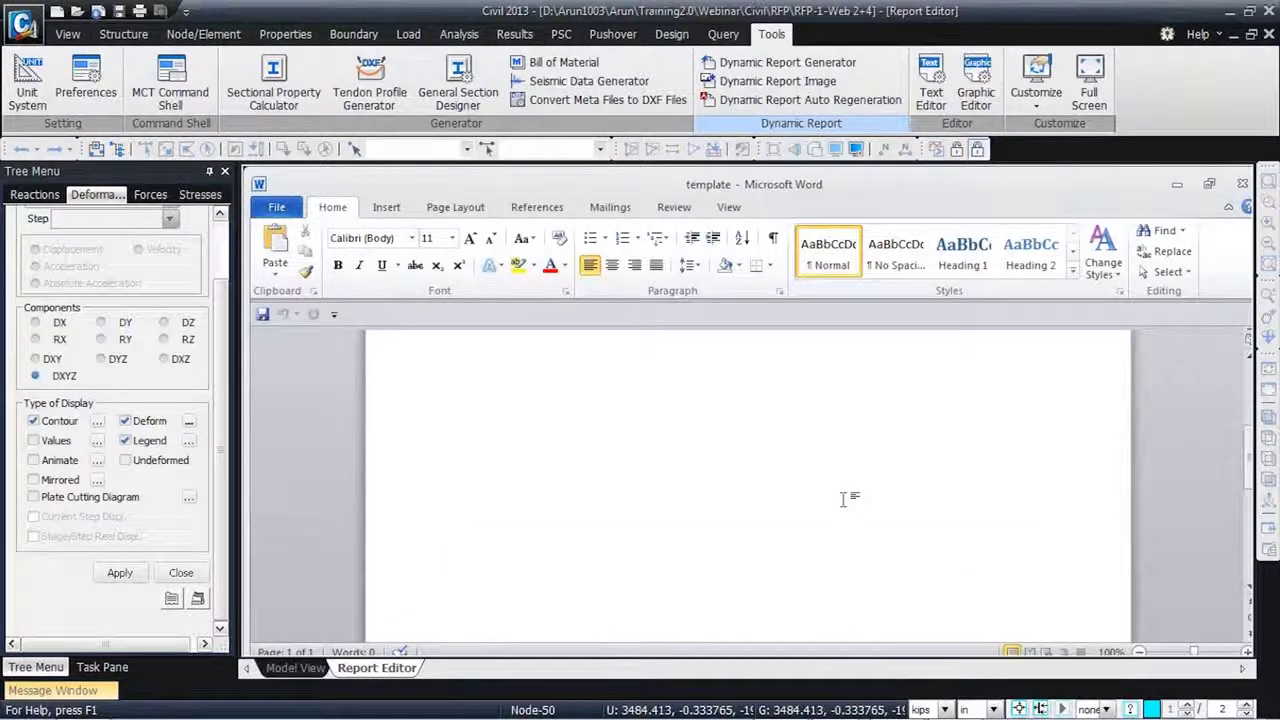
pyautogui.click(181, 572)
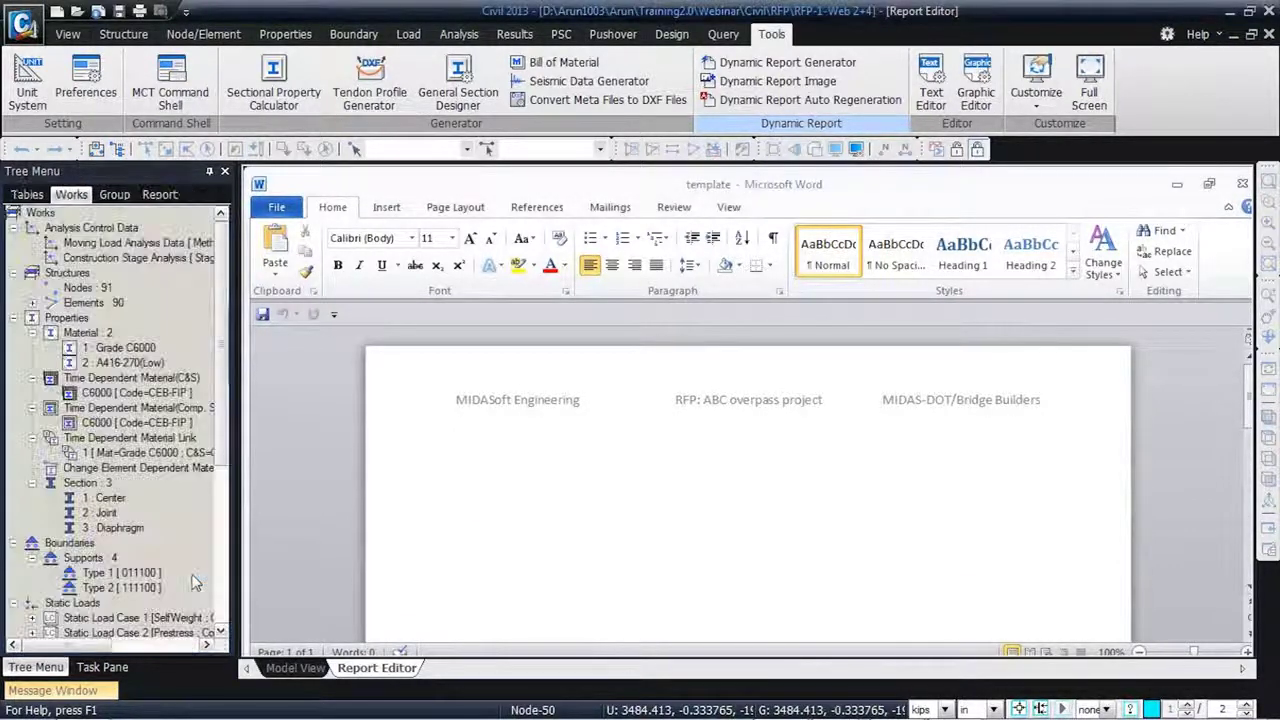
pyautogui.click(163, 198)
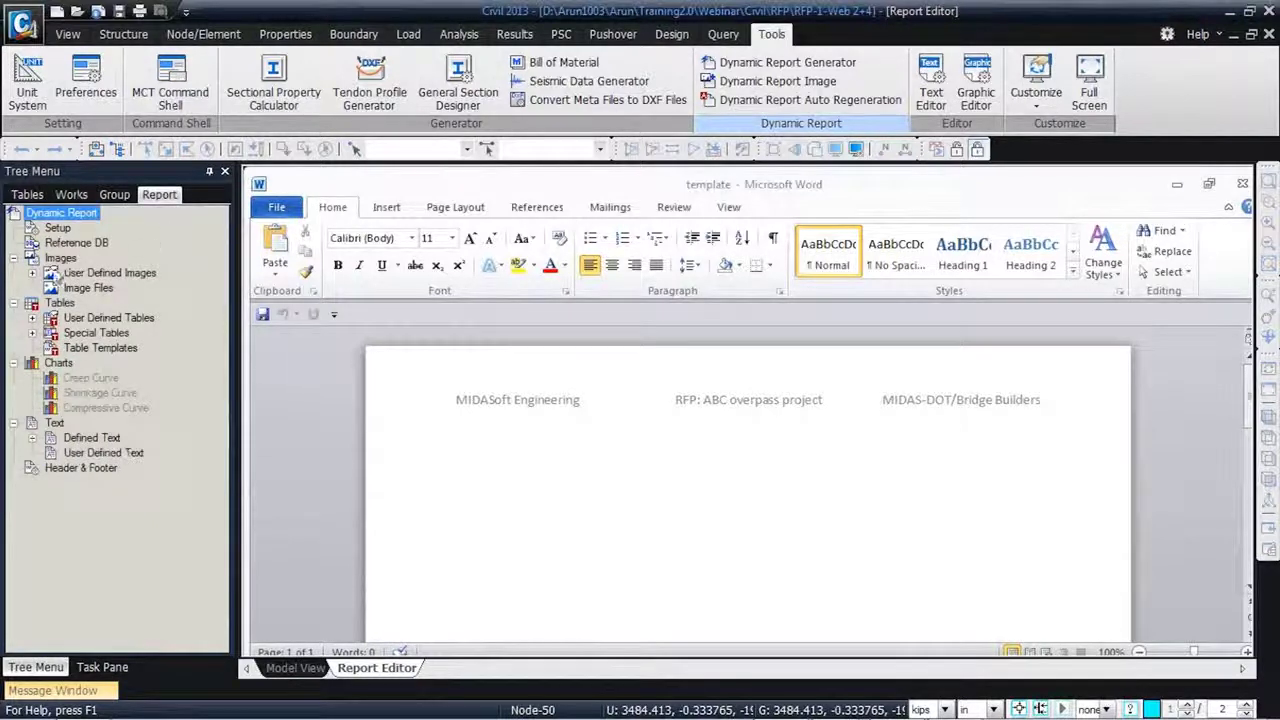
pyautogui.click(33, 274)
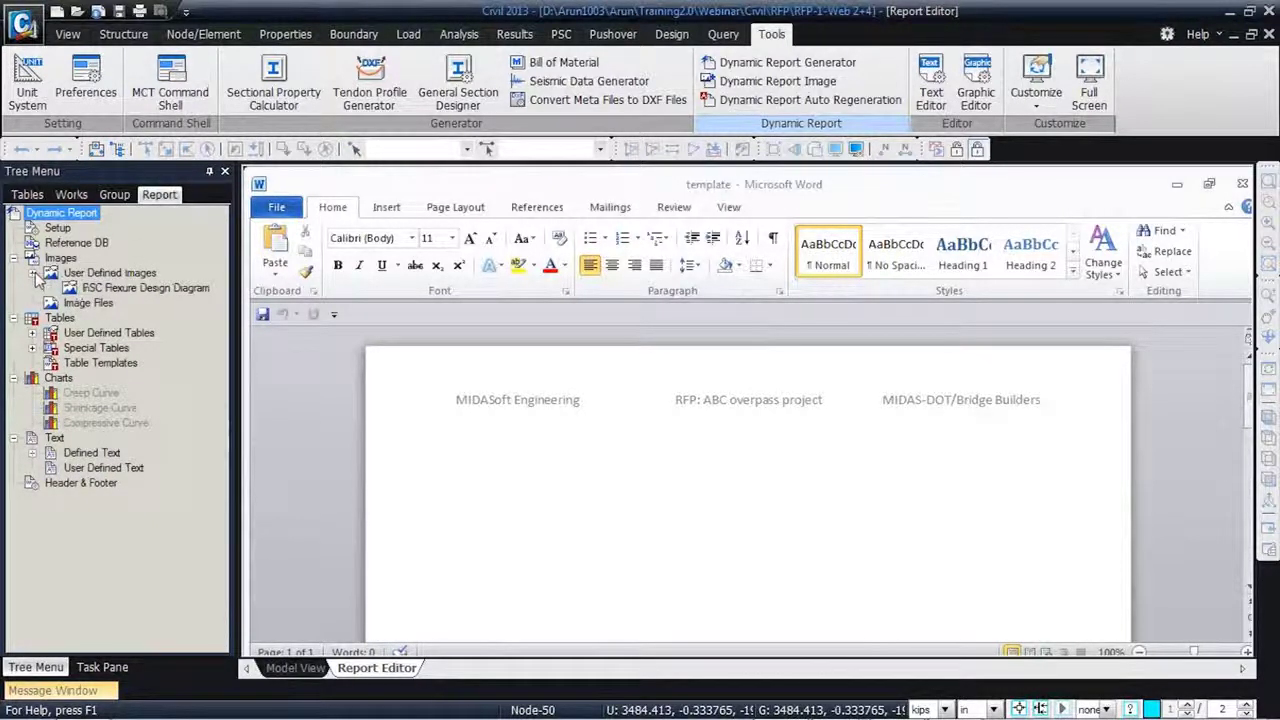
pyautogui.click(33, 274)
pyautogui.click(114, 195)
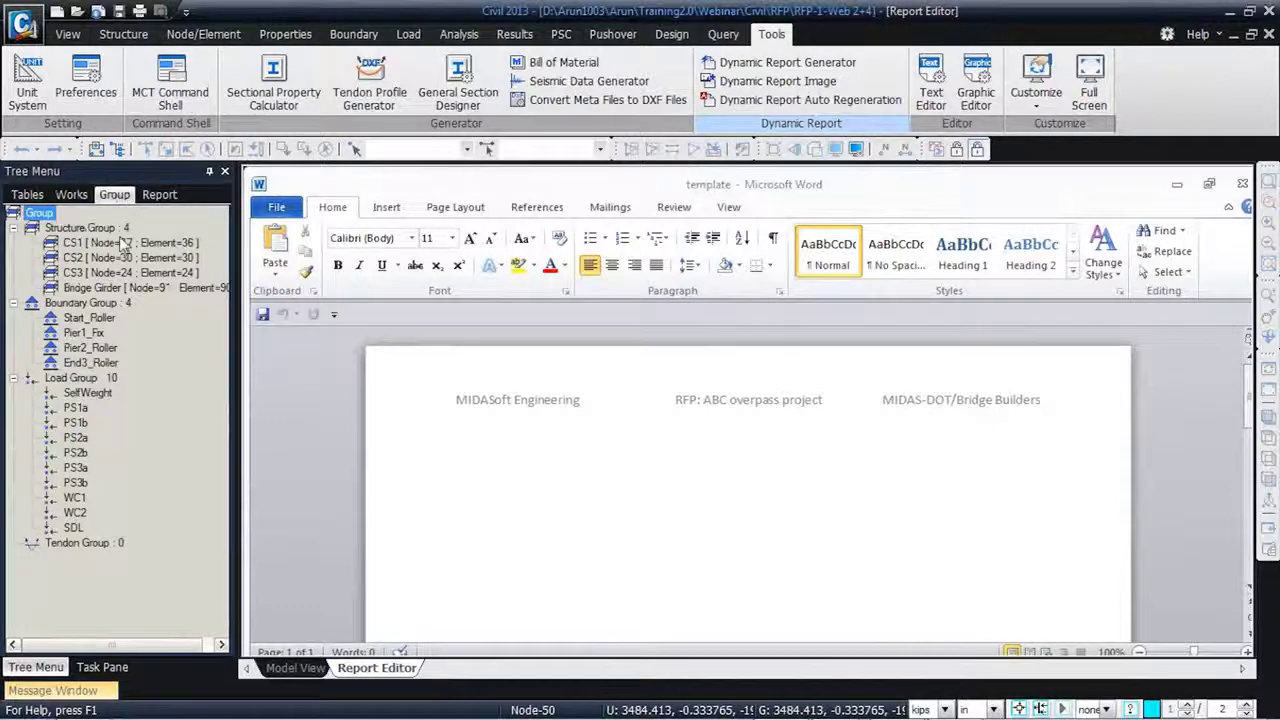
# - Return to the model view, restore the initial view without the contour, and orient the girder in a three-dimensional view
pyautogui.click(295, 668)
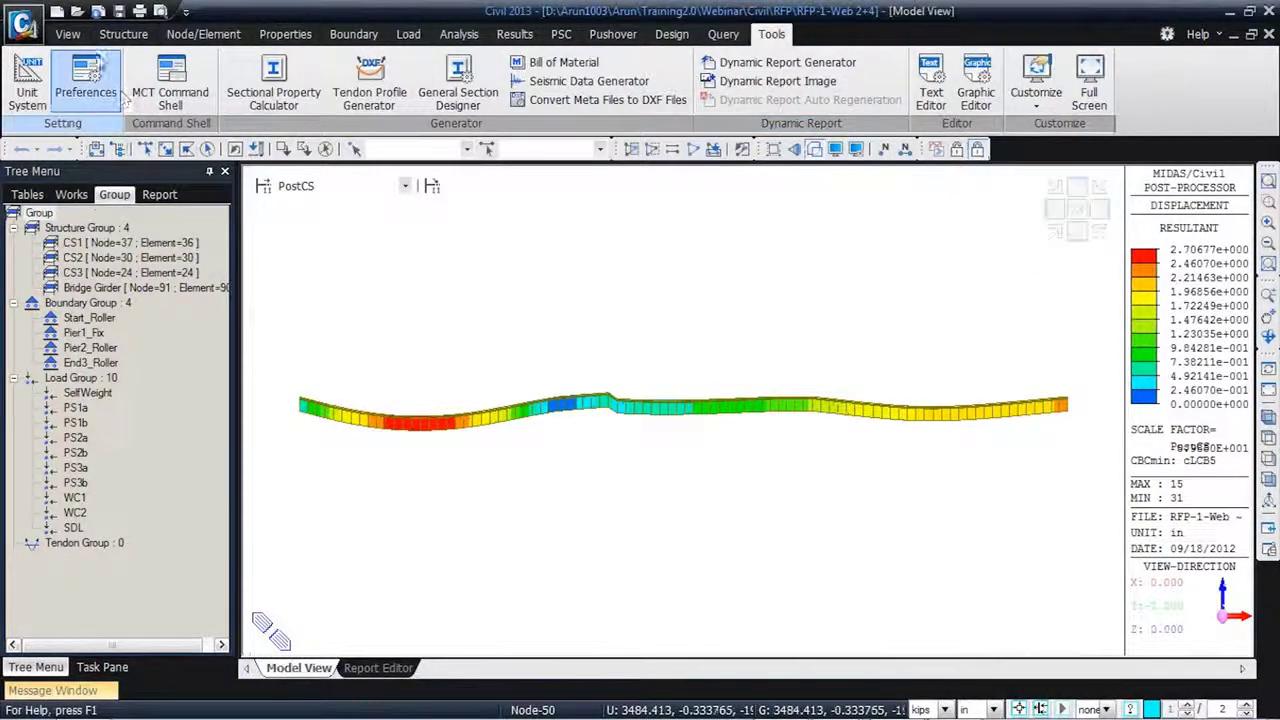
pyautogui.click(68, 34)
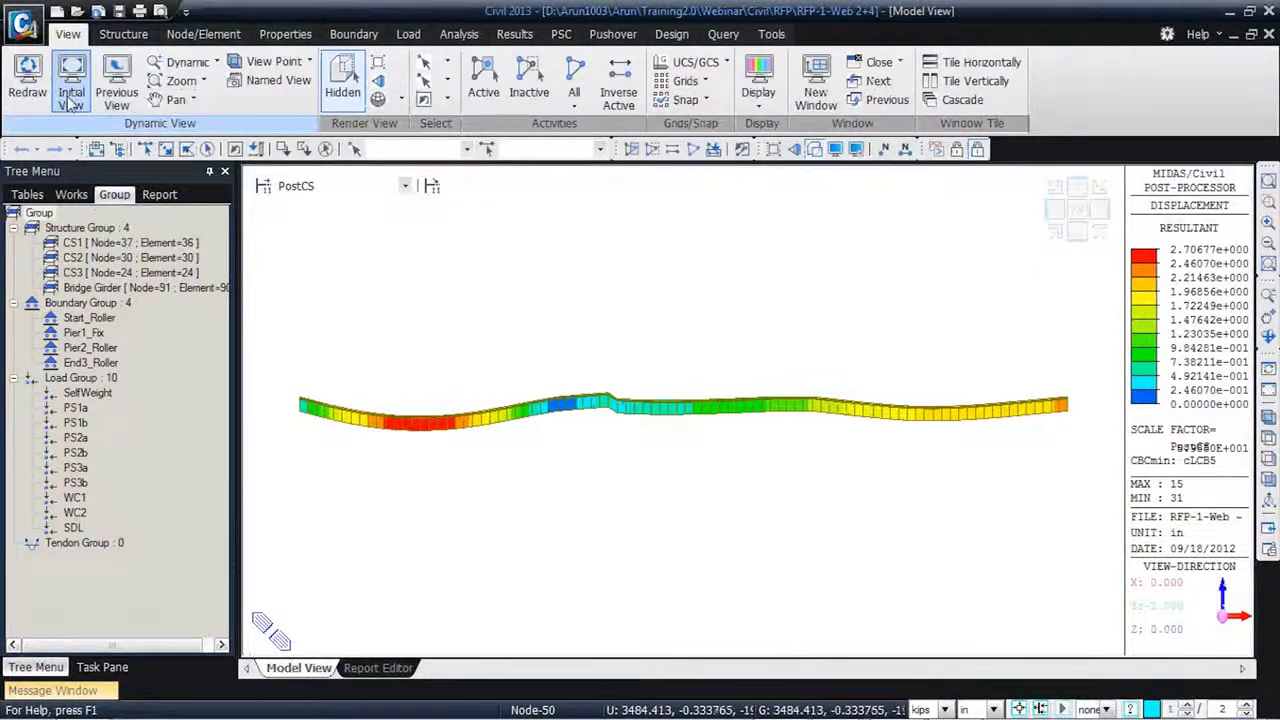
pyautogui.click(71, 98)
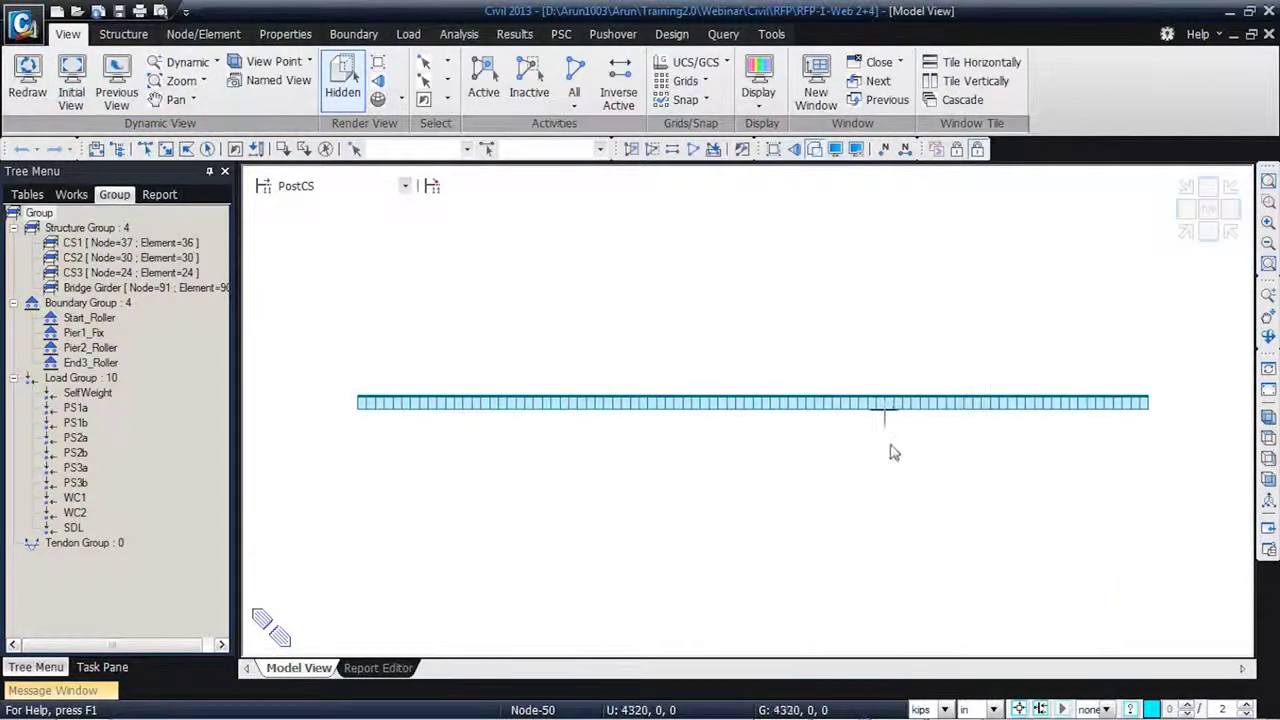
pyautogui.keyDown('ctrl'); pyautogui.moveTo(877, 443); pyautogui.dragTo(948, 493, button='middle'); pyautogui.keyUp('ctrl')
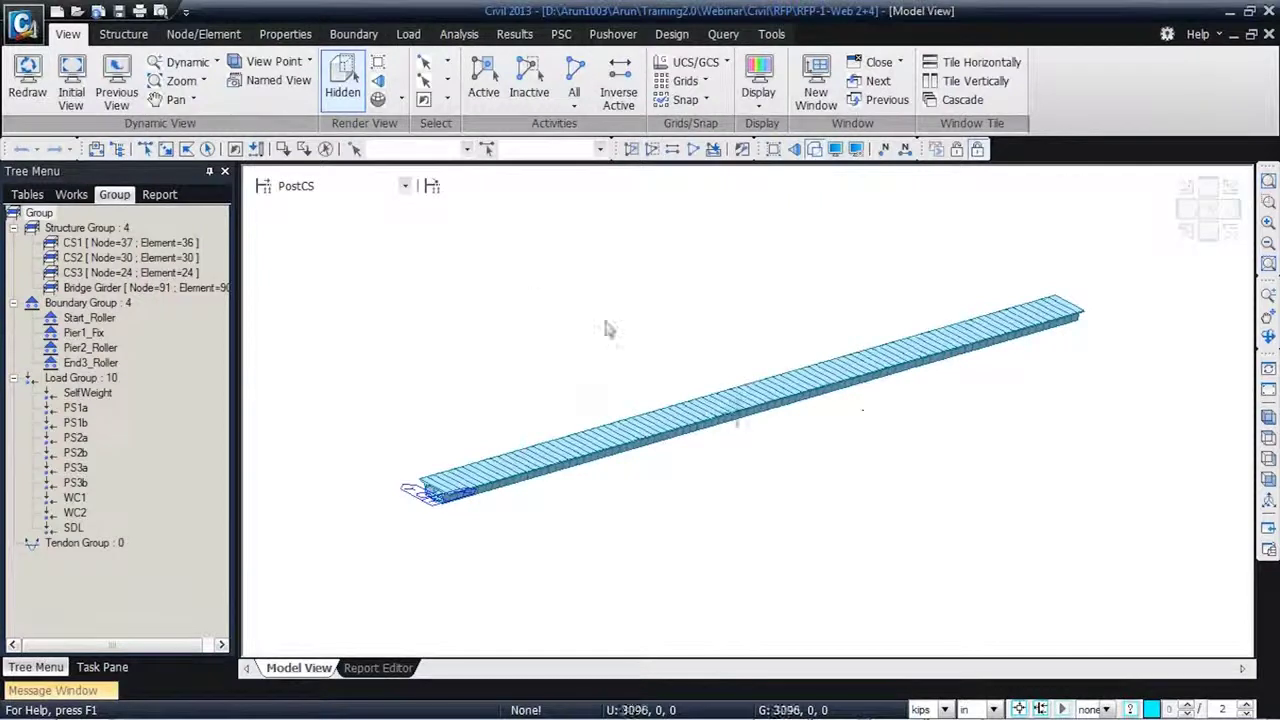
# - Display the Type 1 supports on the girder model
pyautogui.click(70, 193)
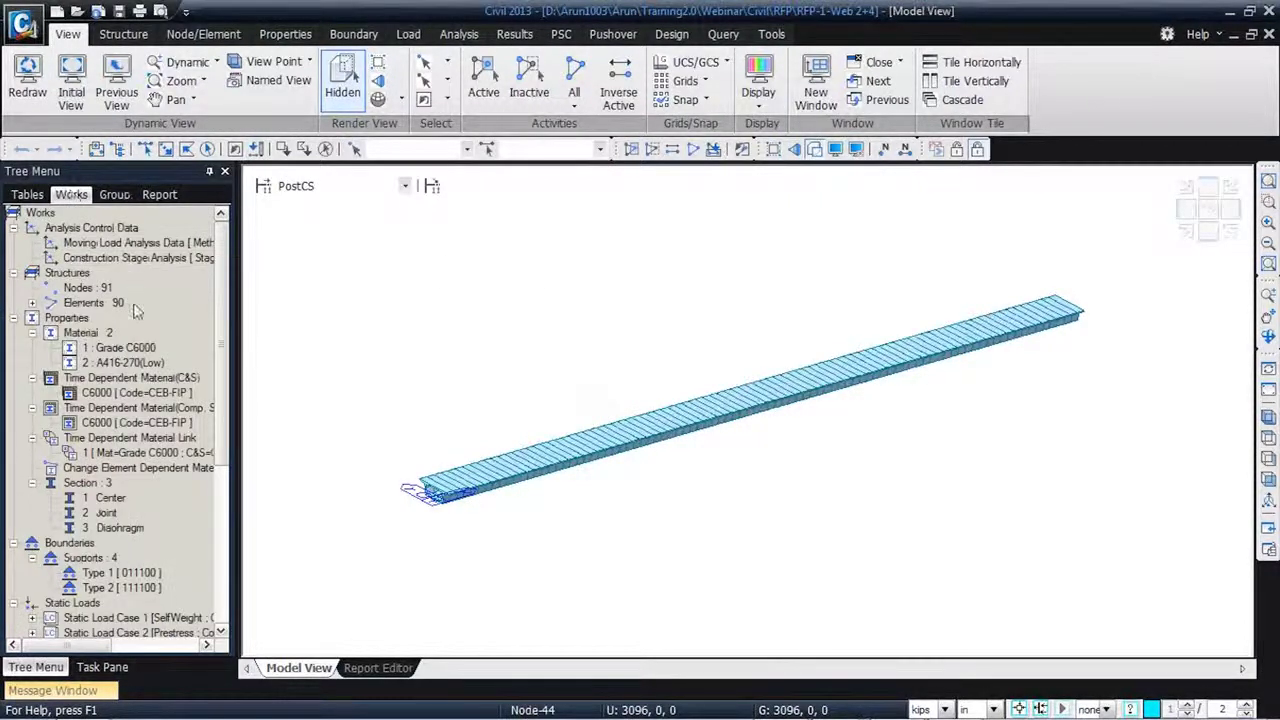
pyautogui.rightClick(105, 572)
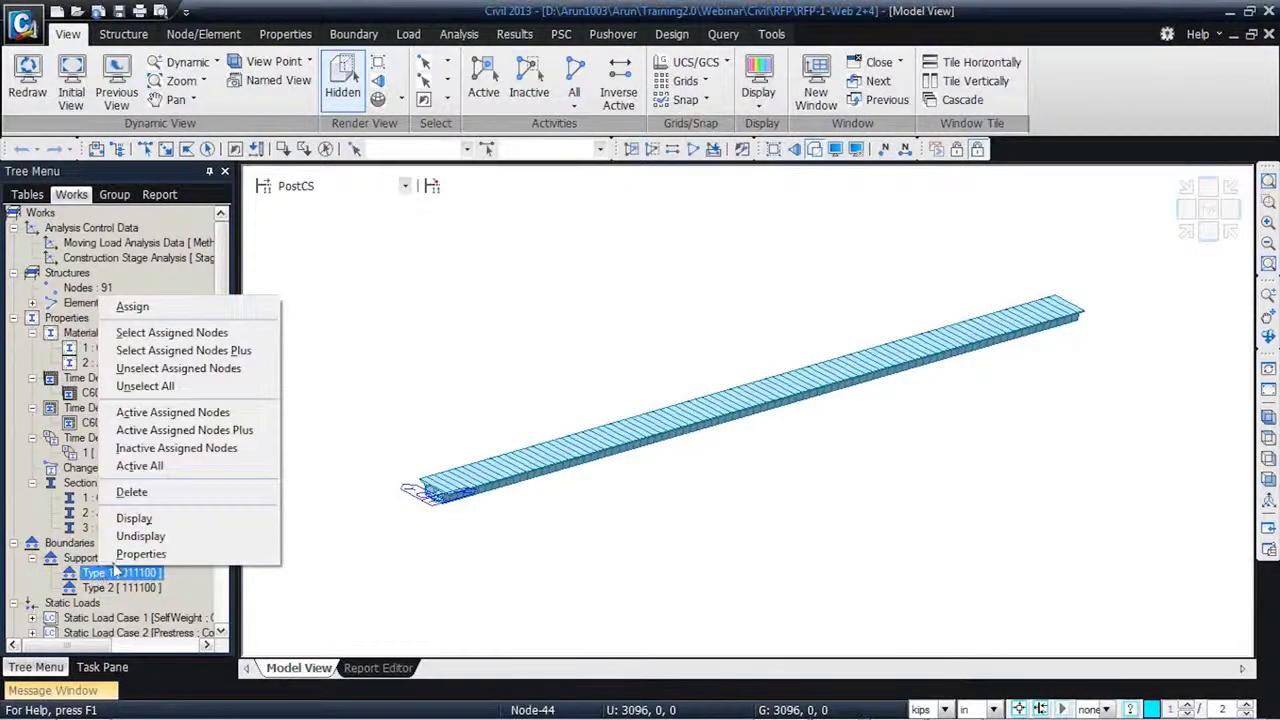
pyautogui.click(138, 519)
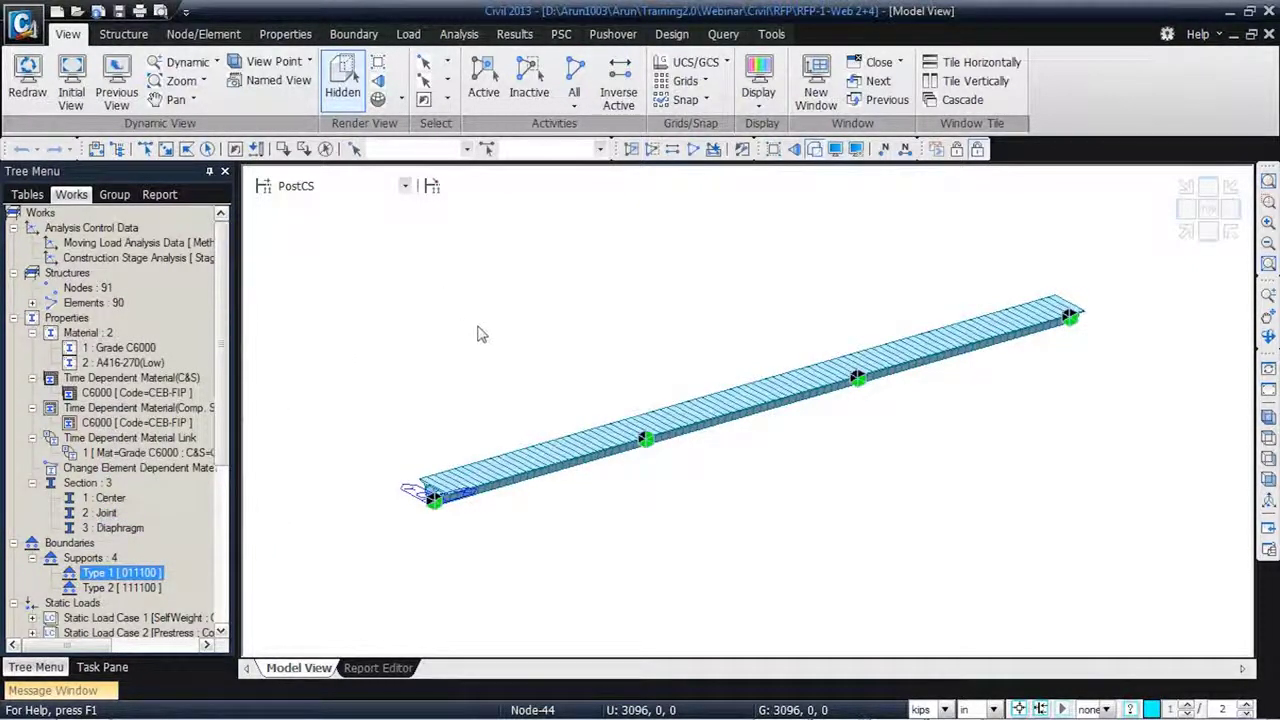
# - Save the current model view as a dynamic report image named "Bridge layout"
pyautogui.rightClick(481, 335)
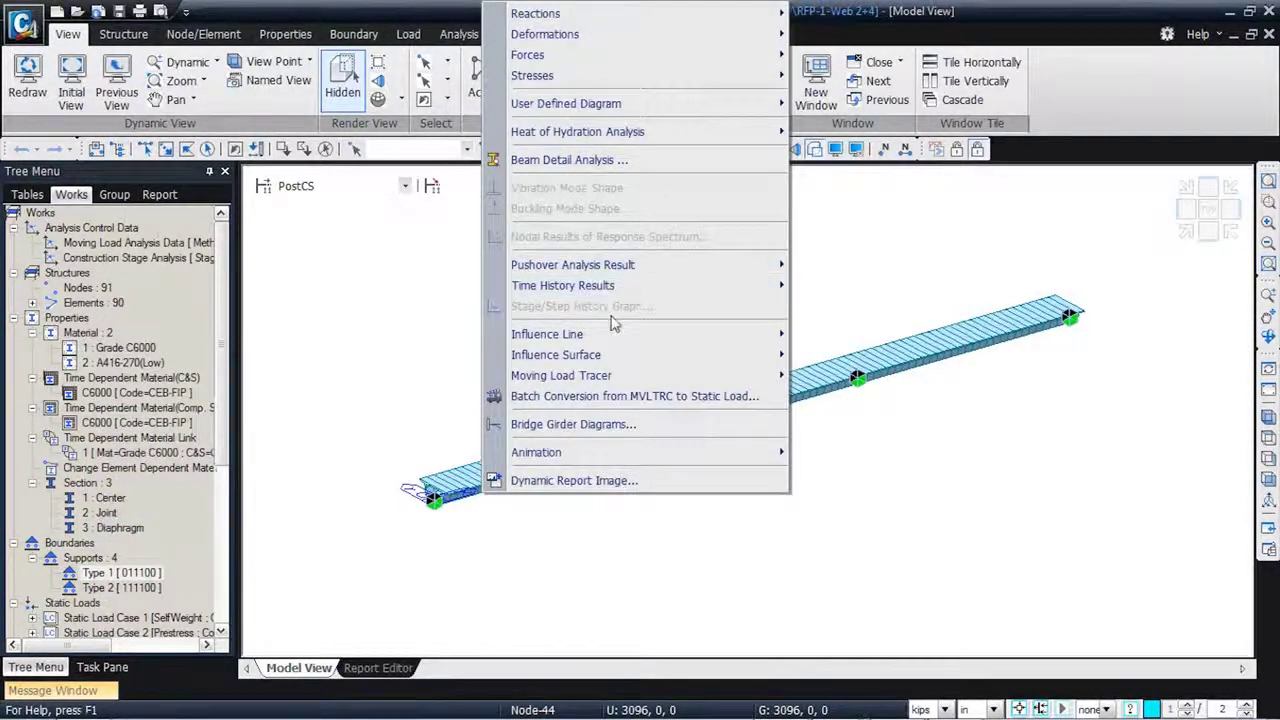
pyautogui.click(612, 481)
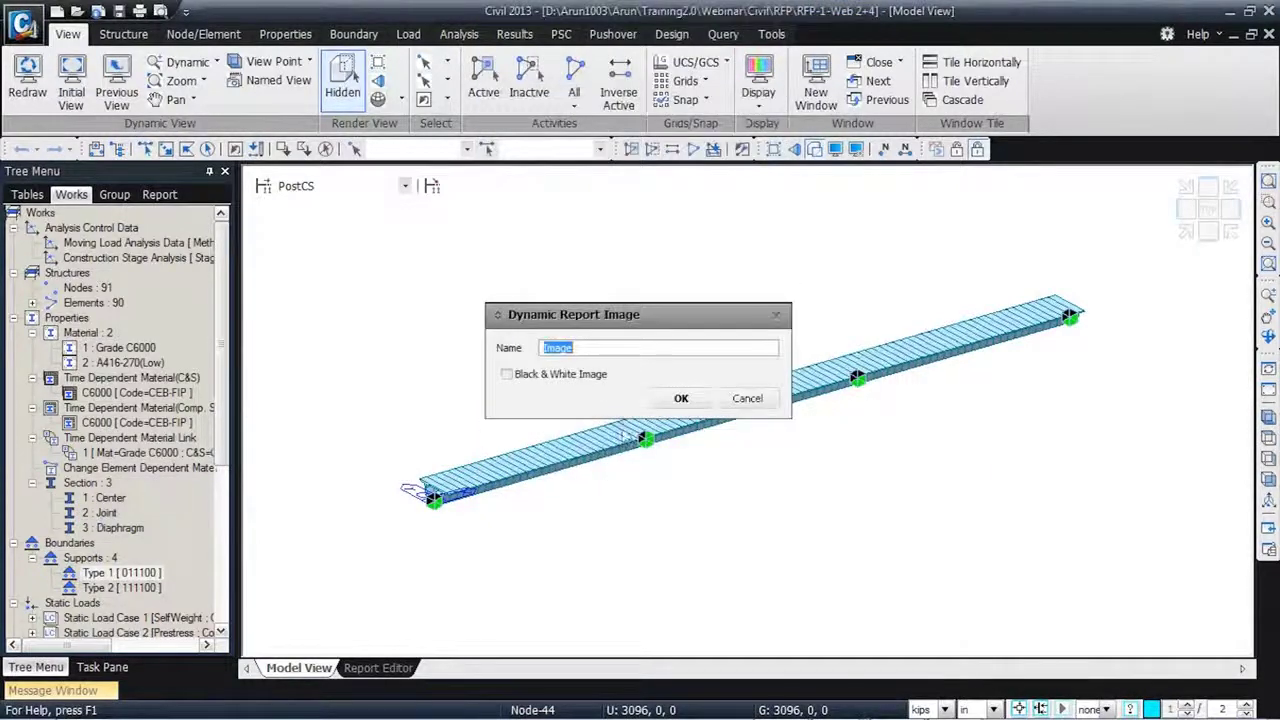
pyautogui.write('Bridge layout')
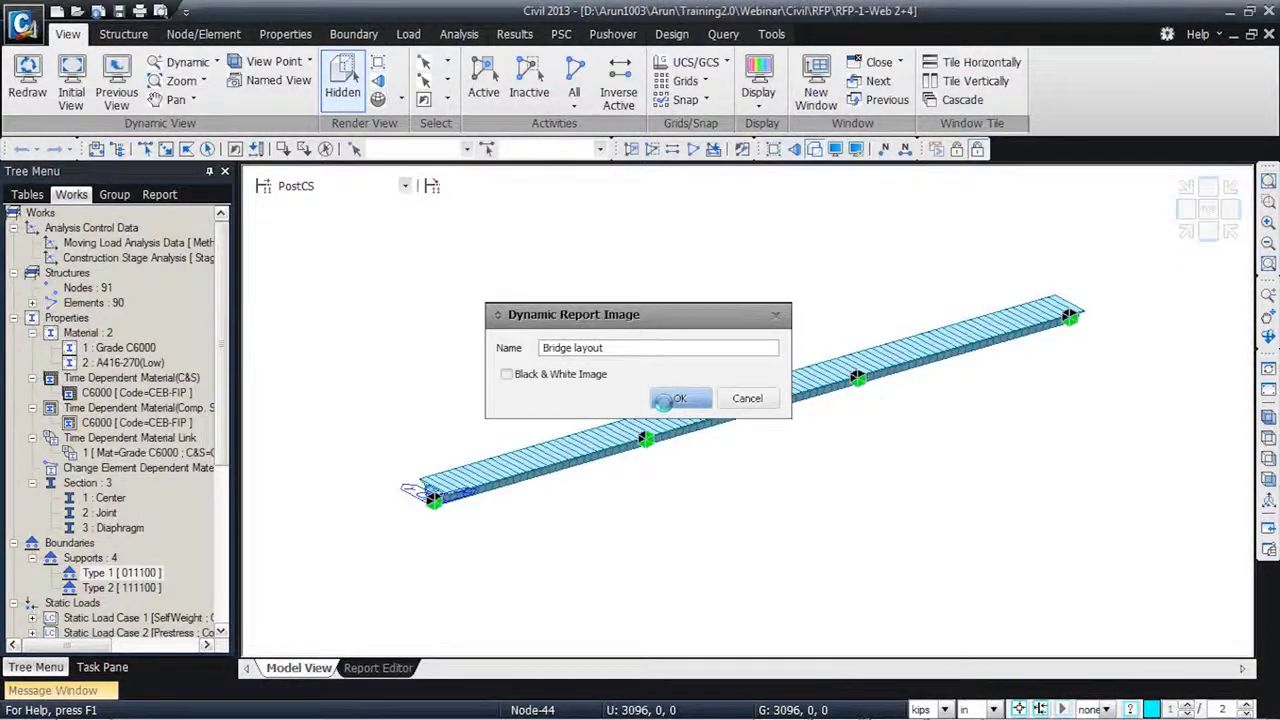
pyautogui.click(664, 401)
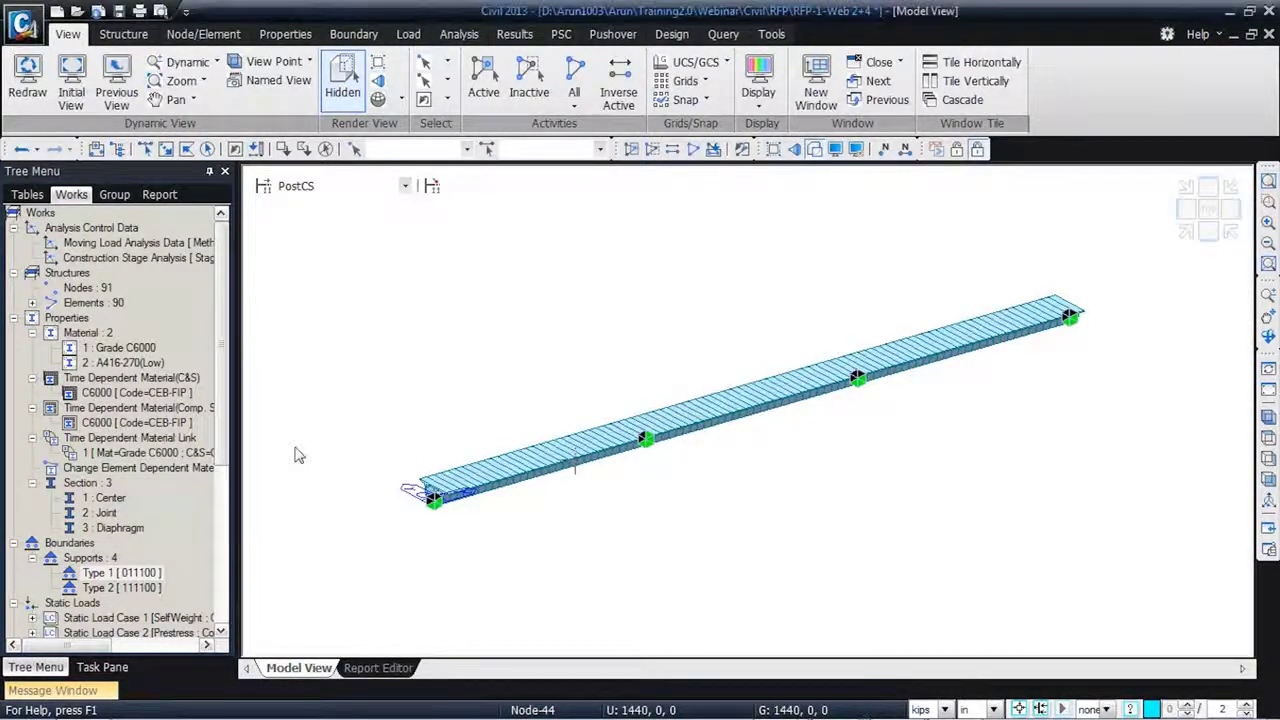
# - Display all tendon profiles on the girder model
pyautogui.scroll(-1, 220, 483)
pyautogui.scroll(-2, 220, 490)
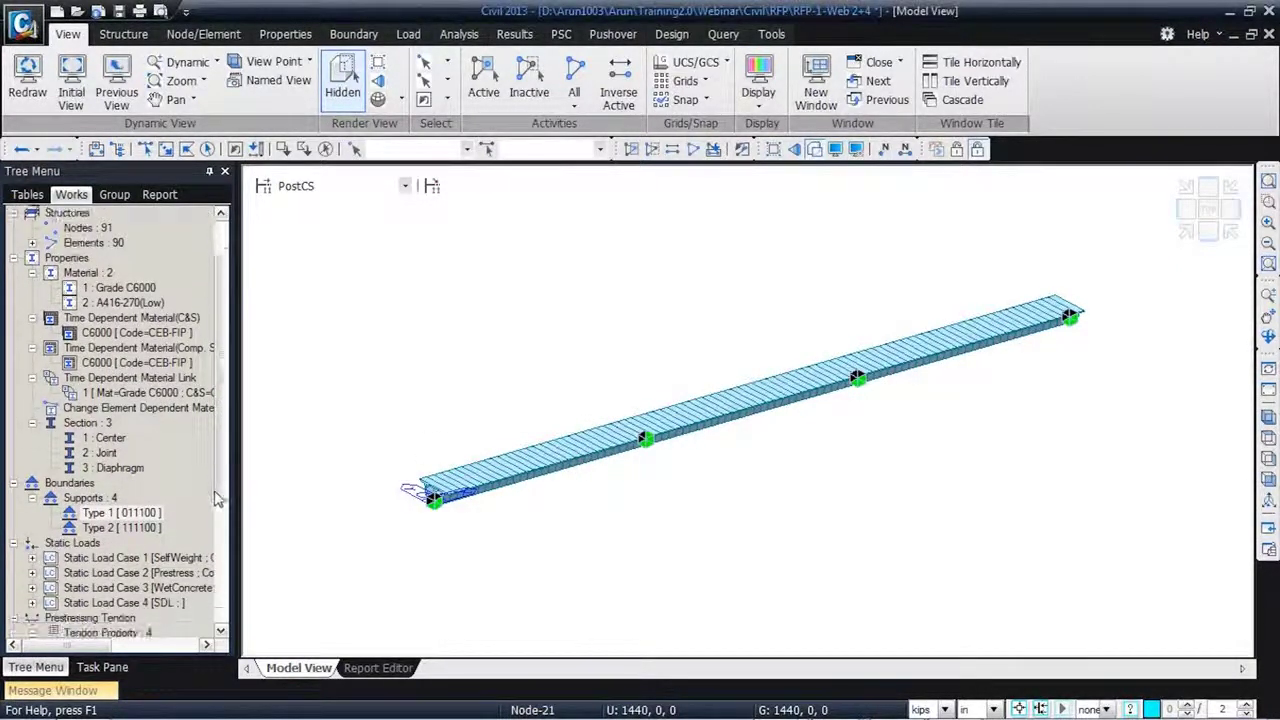
pyautogui.scroll(-3, 219, 505)
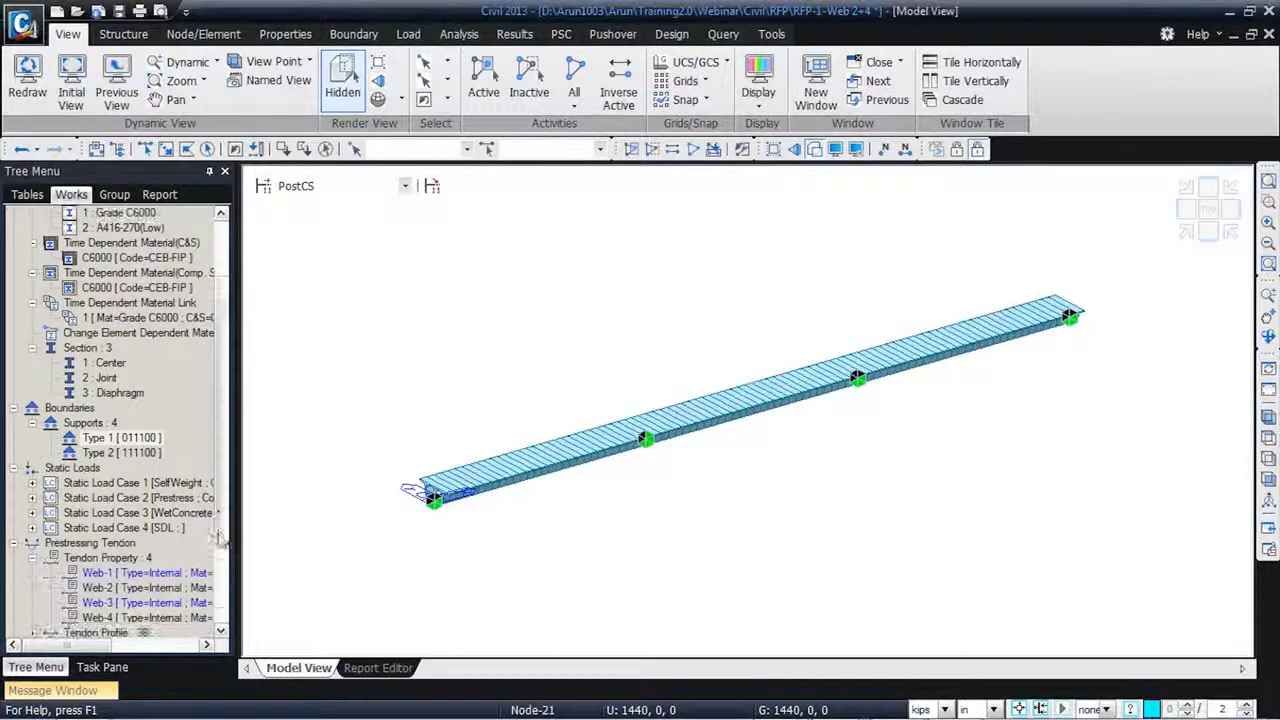
pyautogui.scroll(-3, 105, 572)
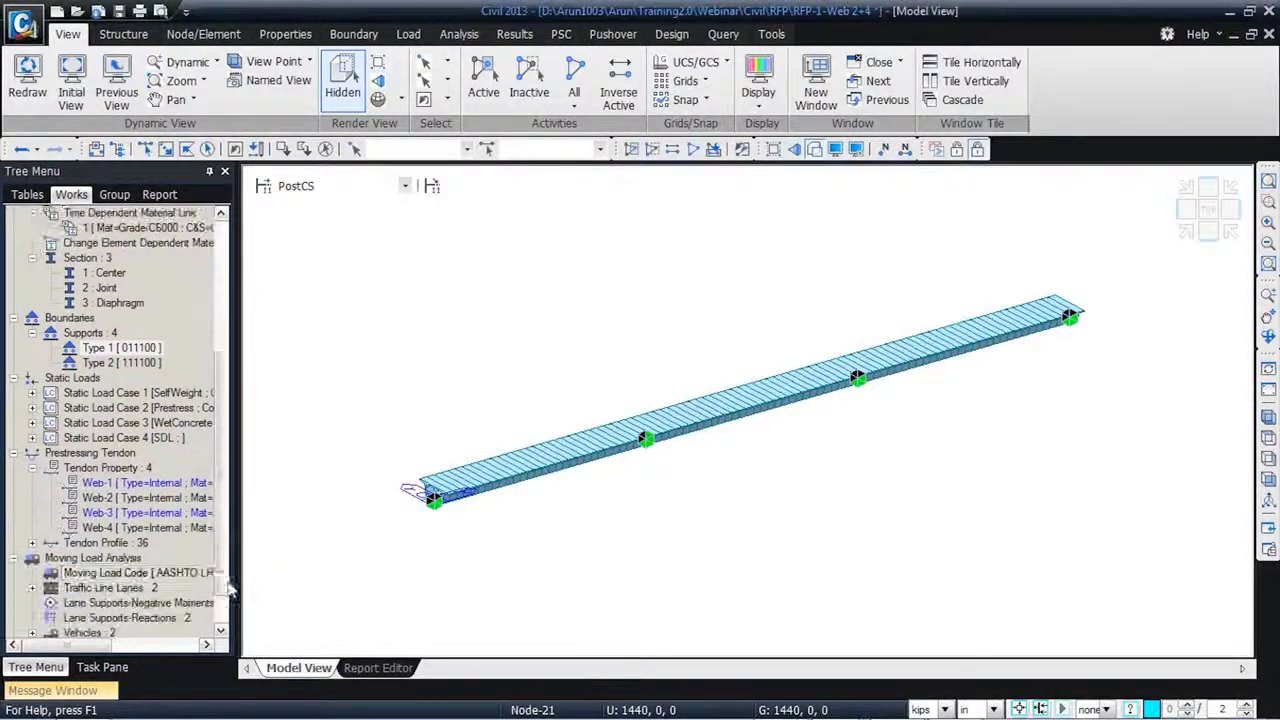
pyautogui.click(126, 544)
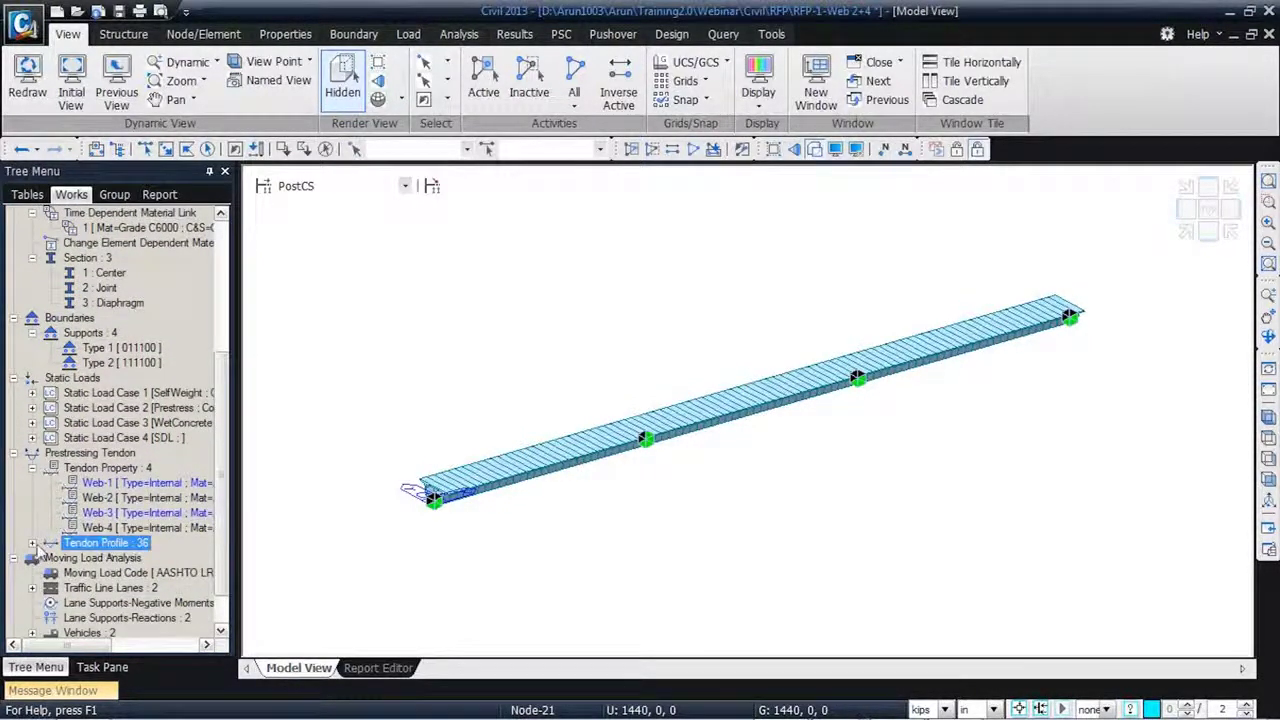
pyautogui.click(32, 543)
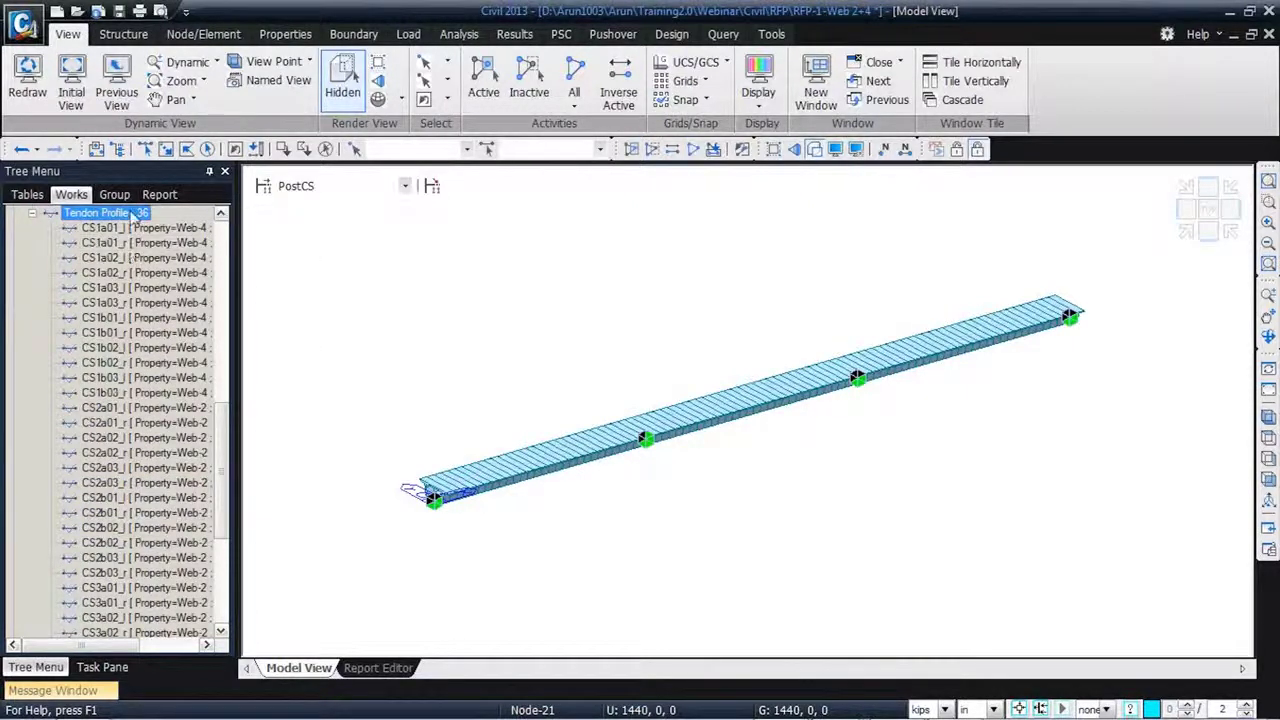
pyautogui.rightClick(133, 214)
pyautogui.click(160, 221)
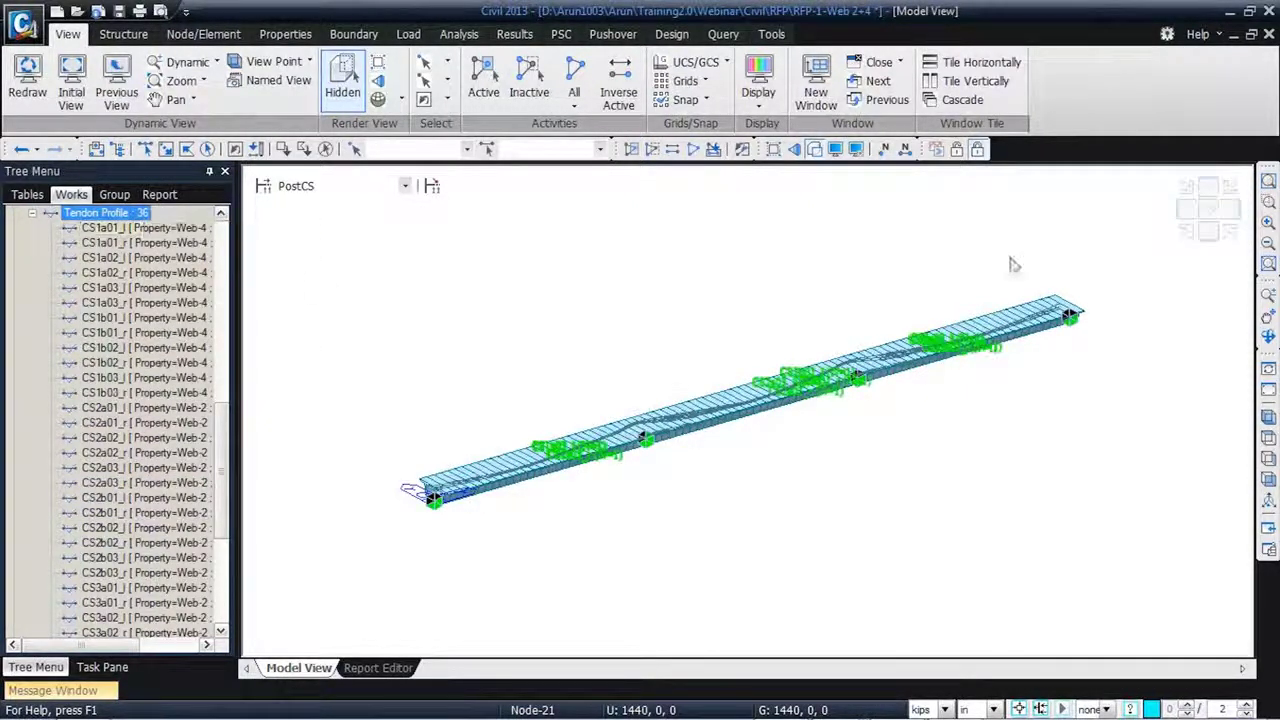
# - Show the girder in a side elevation view and save it as a dynamic report image named "Tendon layout"
pyautogui.click(1203, 234)
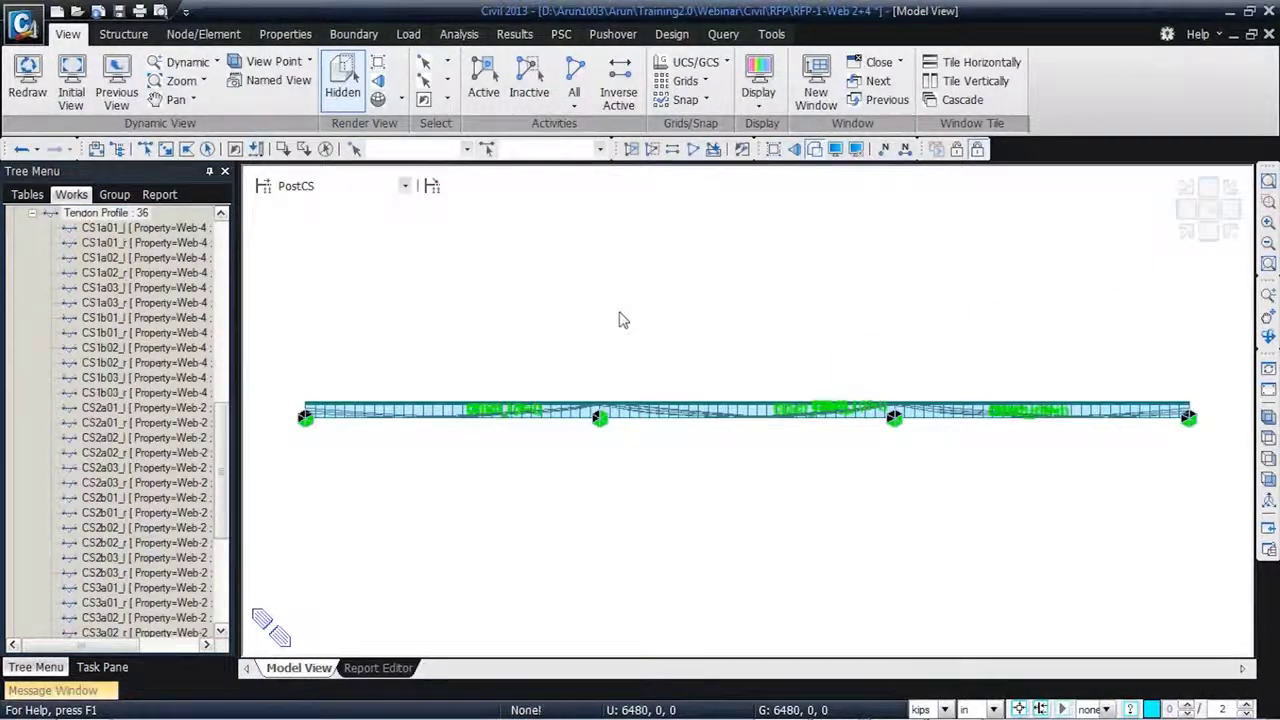
pyautogui.rightClick(620, 320)
pyautogui.click(732, 487)
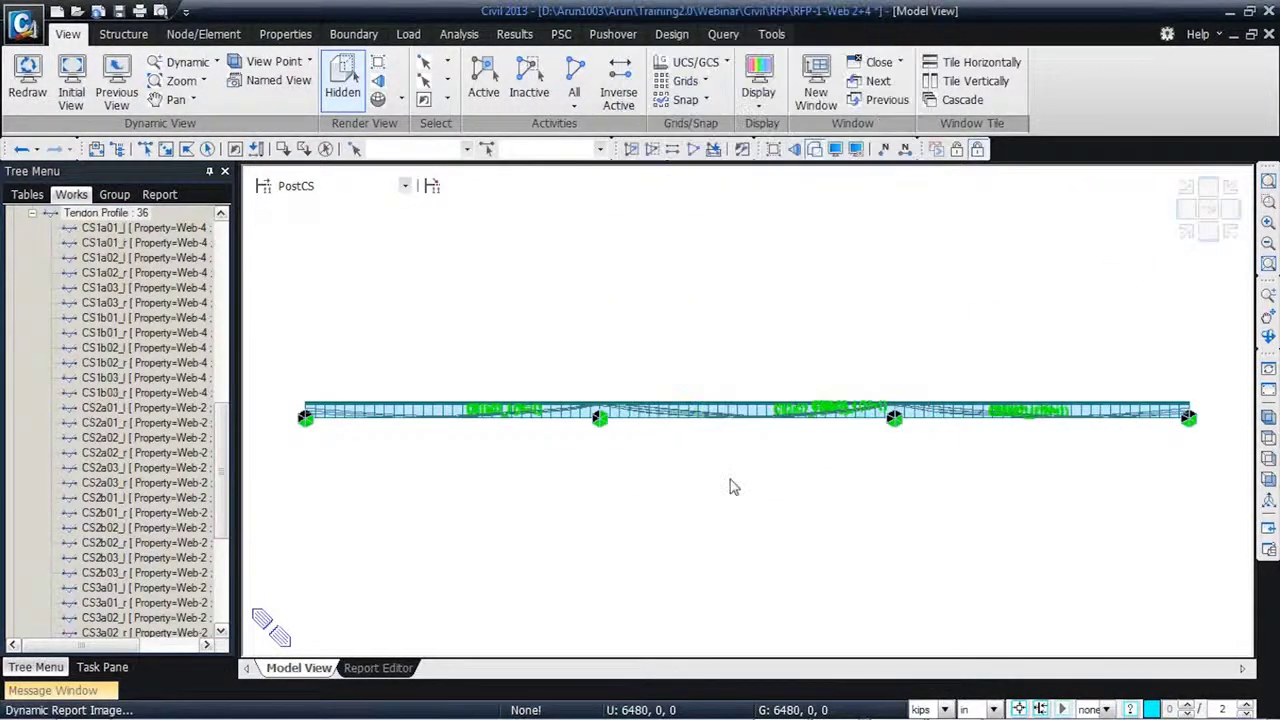
pyautogui.write('Ty')
pyautogui.write('ndon')
pyautogui.write(' layout')
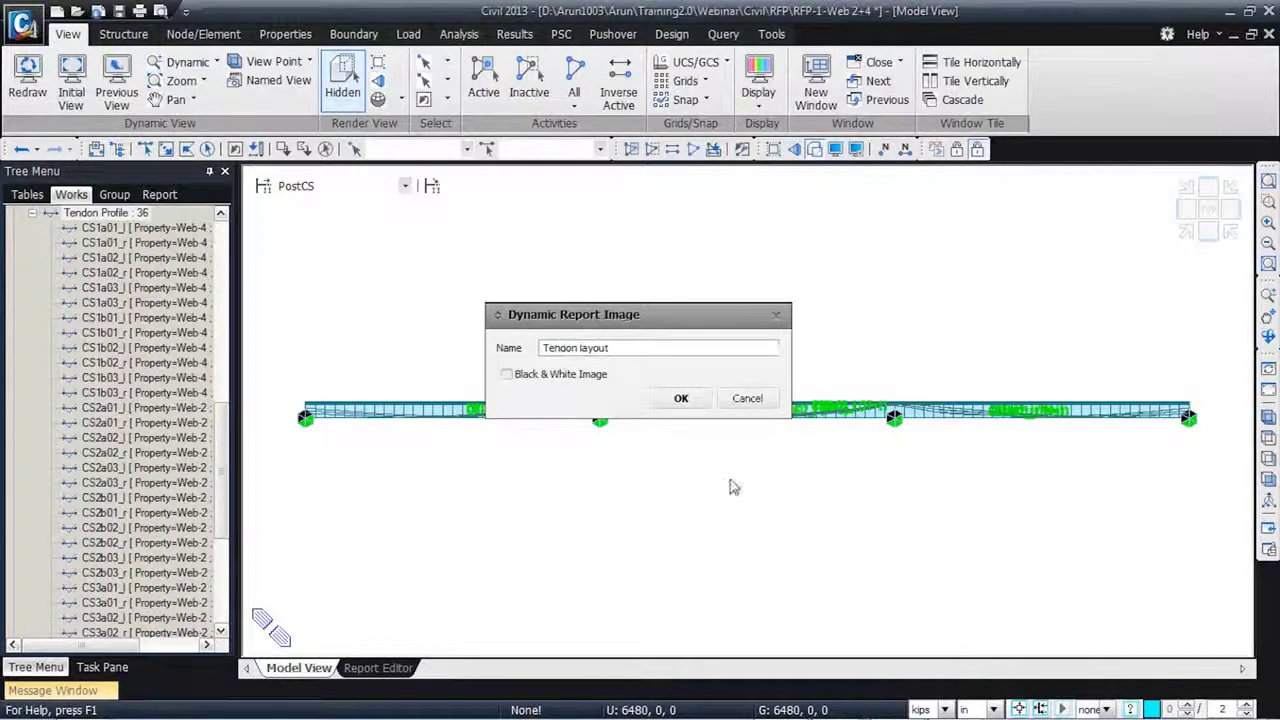
pyautogui.click(679, 398)
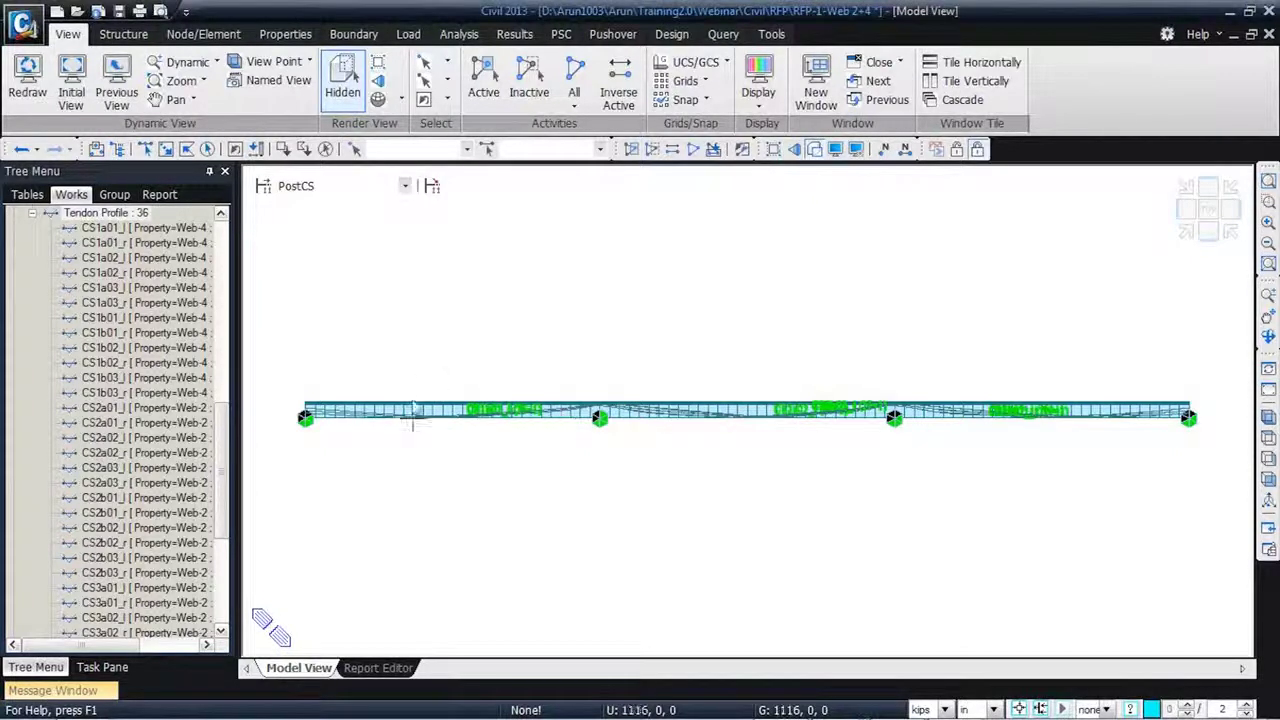
# - Generate the bill of material with only the Beam-Truss Element BOM type1 output selected
pyautogui.moveTo(226, 519); pyautogui.dragTo(230, 481)
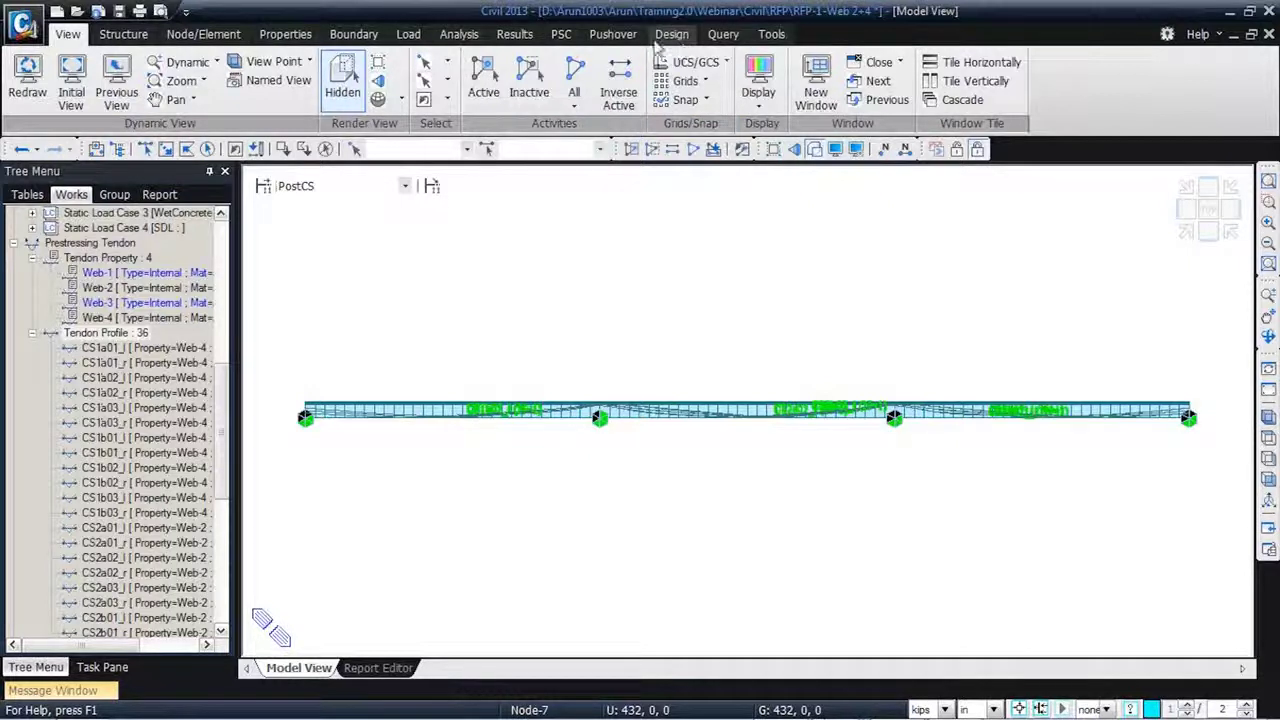
pyautogui.click(771, 34)
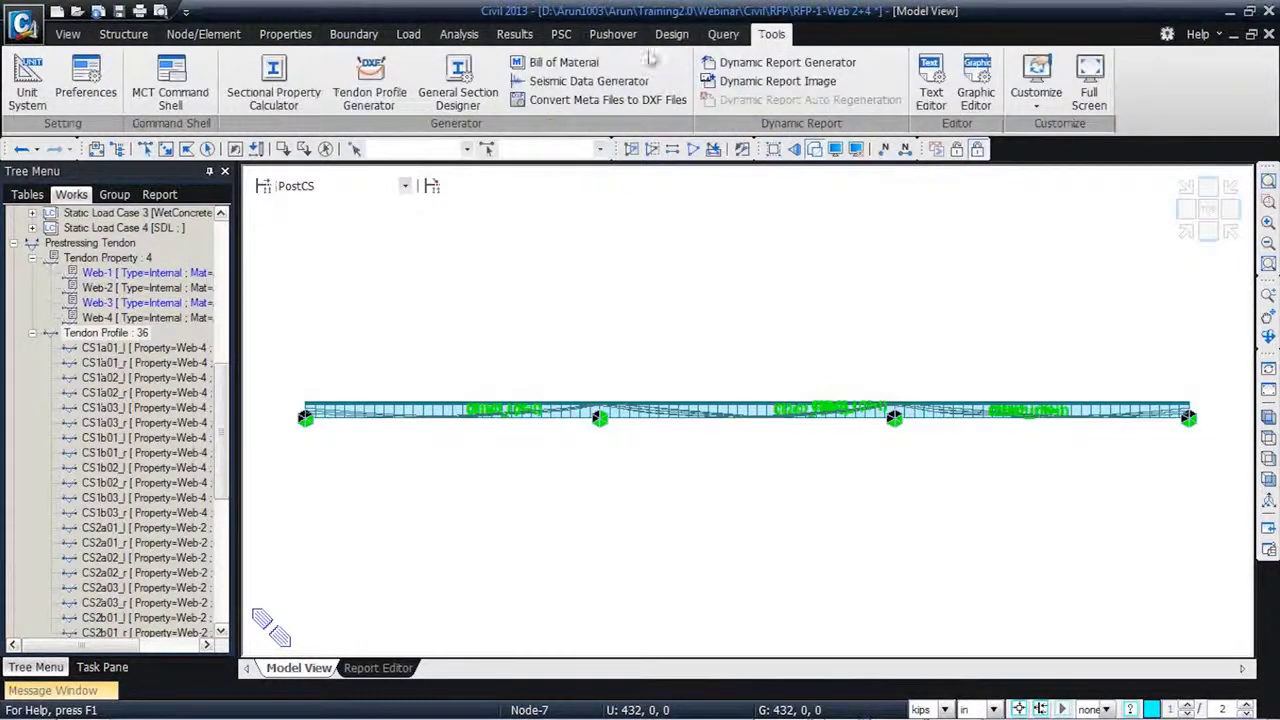
pyautogui.click(583, 64)
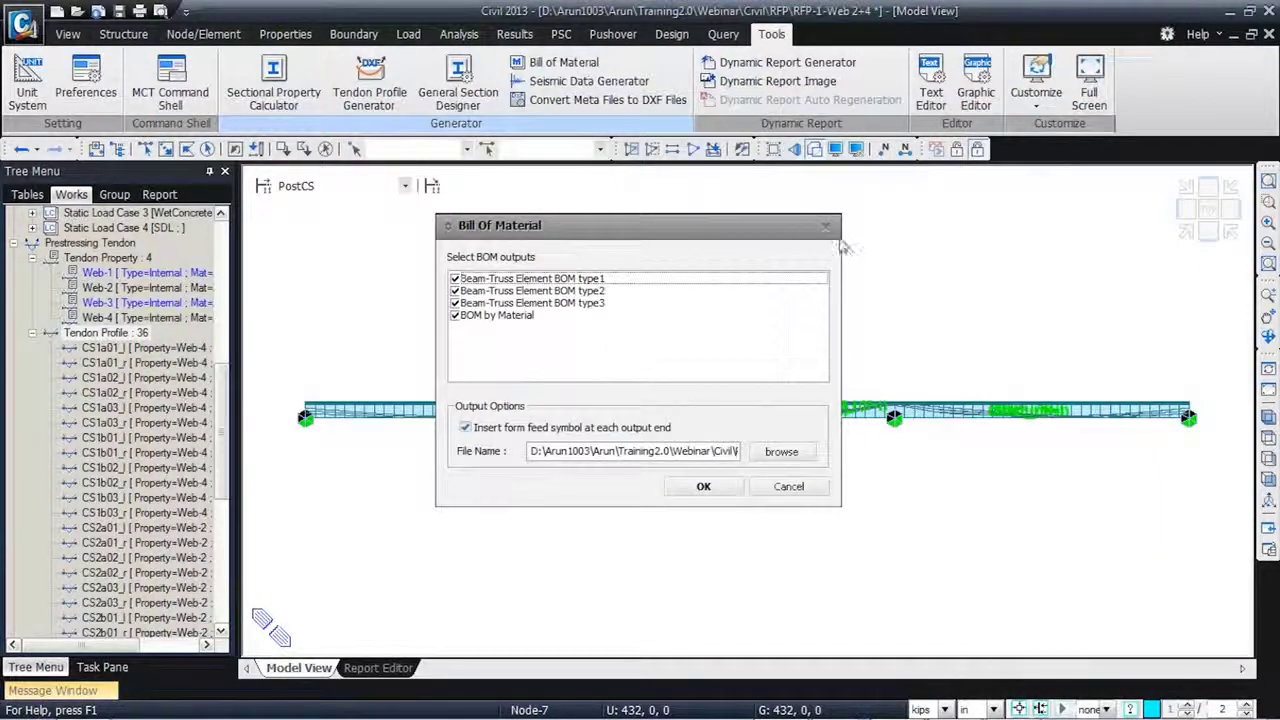
pyautogui.click(470, 279)
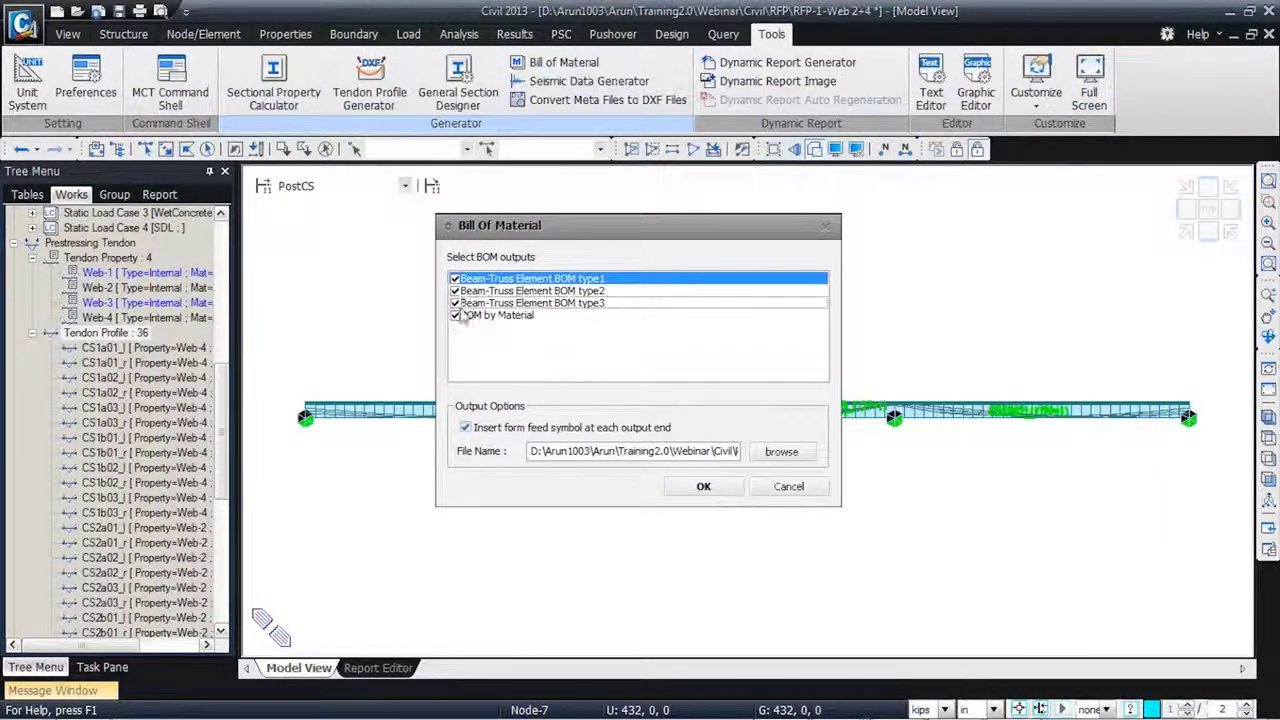
pyautogui.click(456, 315)
pyautogui.click(455, 303)
pyautogui.click(455, 291)
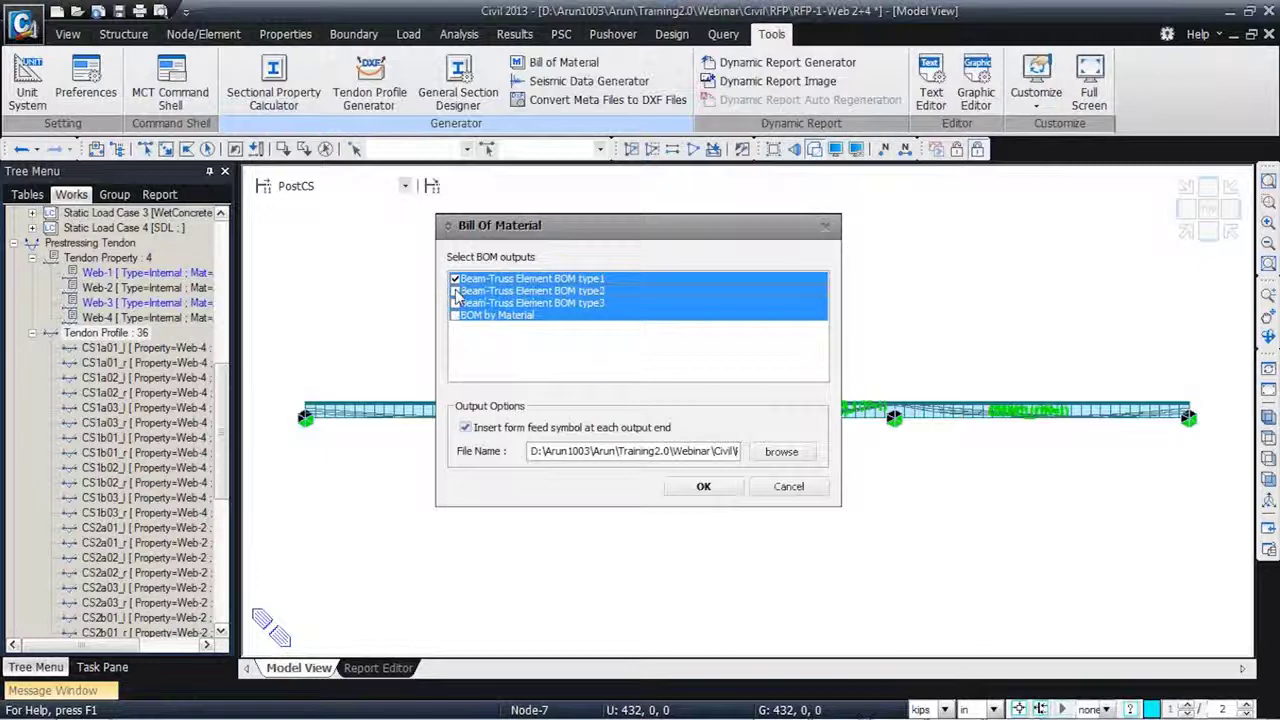
pyautogui.click(700, 487)
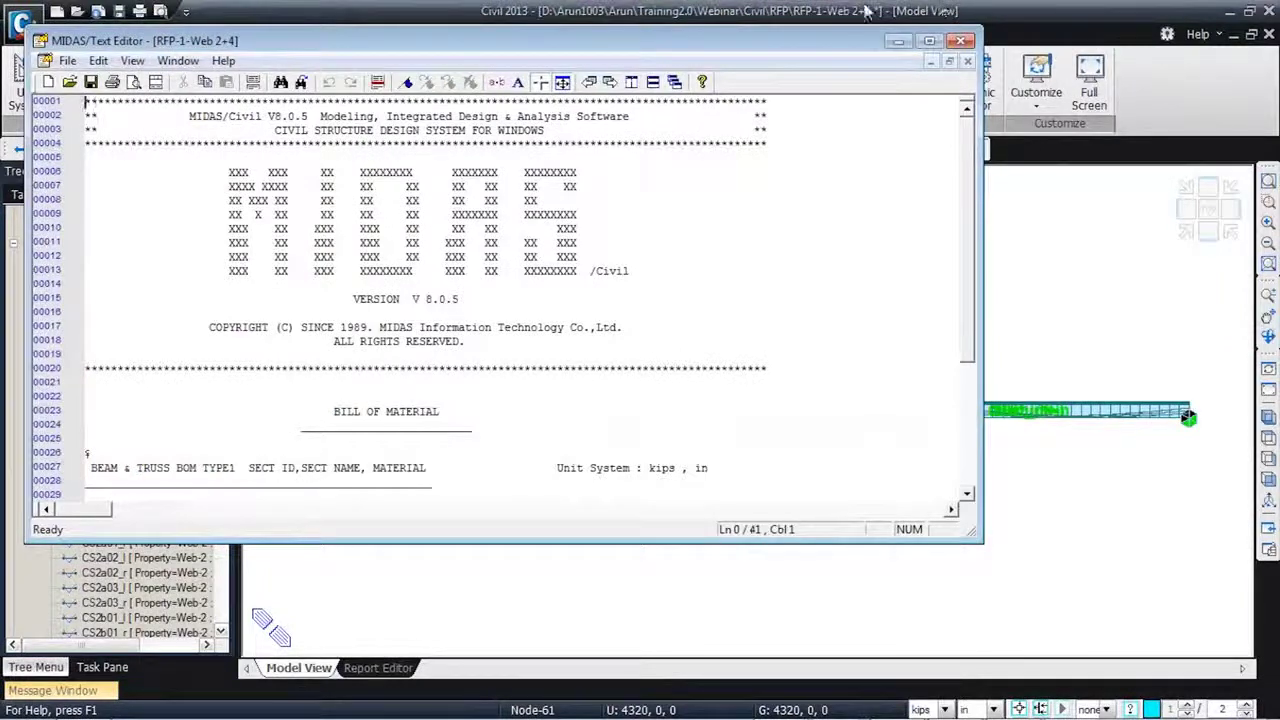
# - Review the bill of material listing through the section table and its summation, and move the text window aside
pyautogui.moveTo(968, 265); pyautogui.dragTo(958, 348)
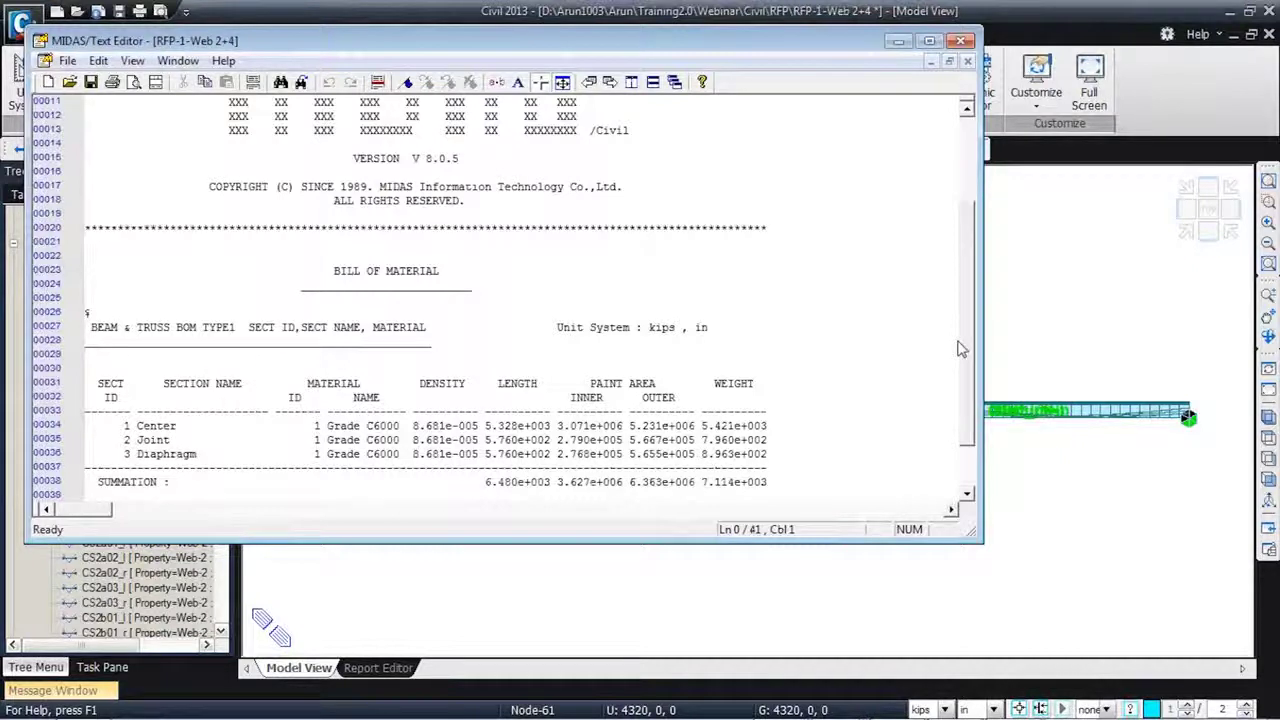
pyautogui.moveTo(958, 348); pyautogui.dragTo(960, 358)
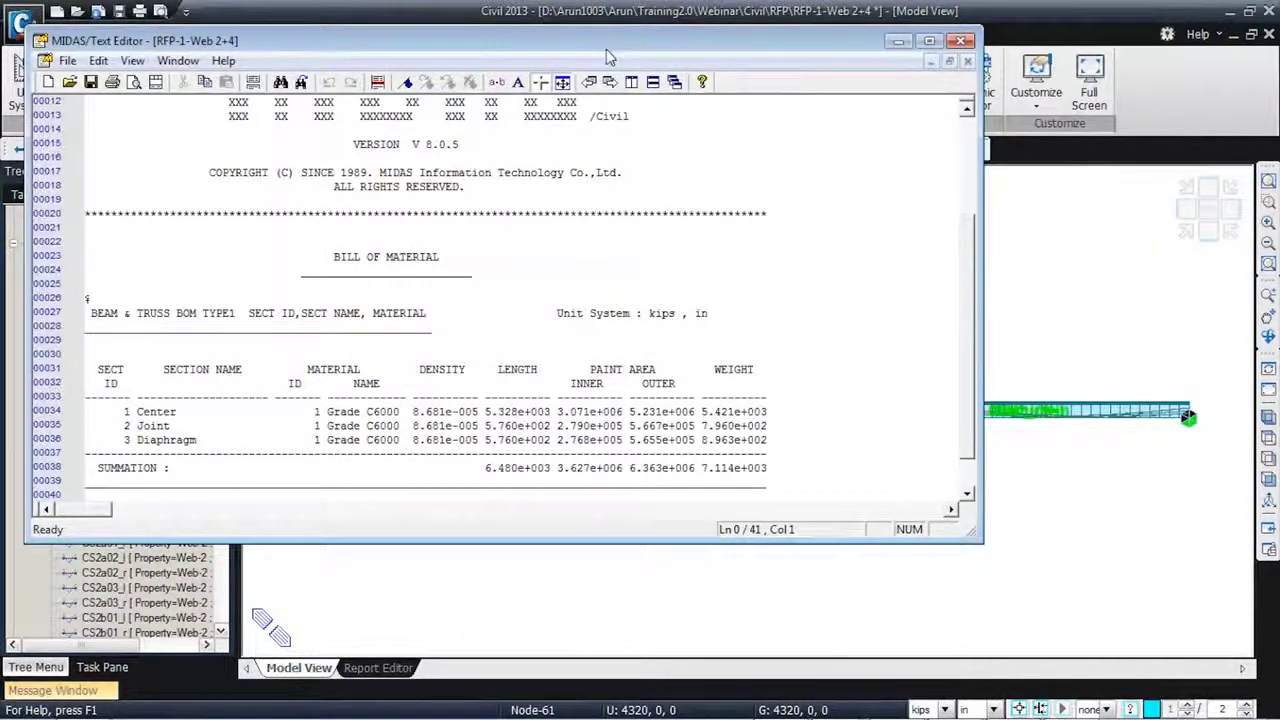
pyautogui.moveTo(607, 56); pyautogui.dragTo(1279, 60)
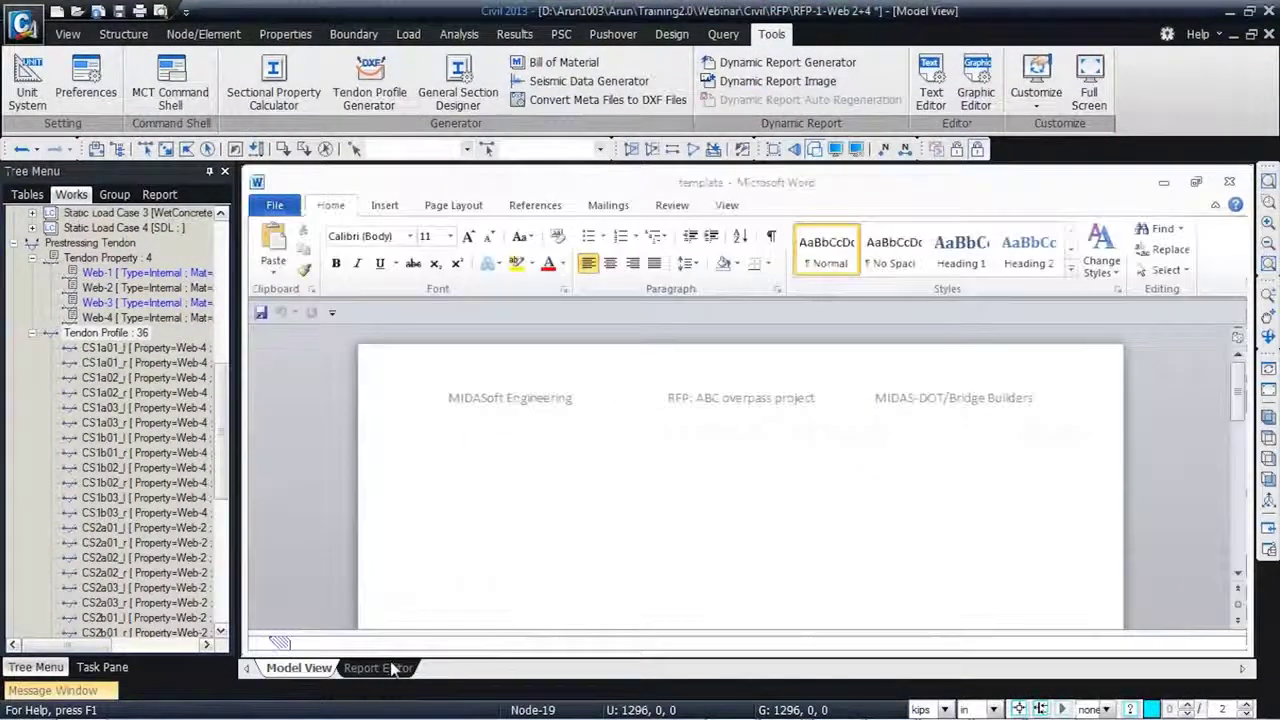
# - Insert the "Bridge layout" user defined image into the Word report and place the cursor below its caption
pyautogui.click(393, 668)
pyautogui.scroll(2, 170, 440)
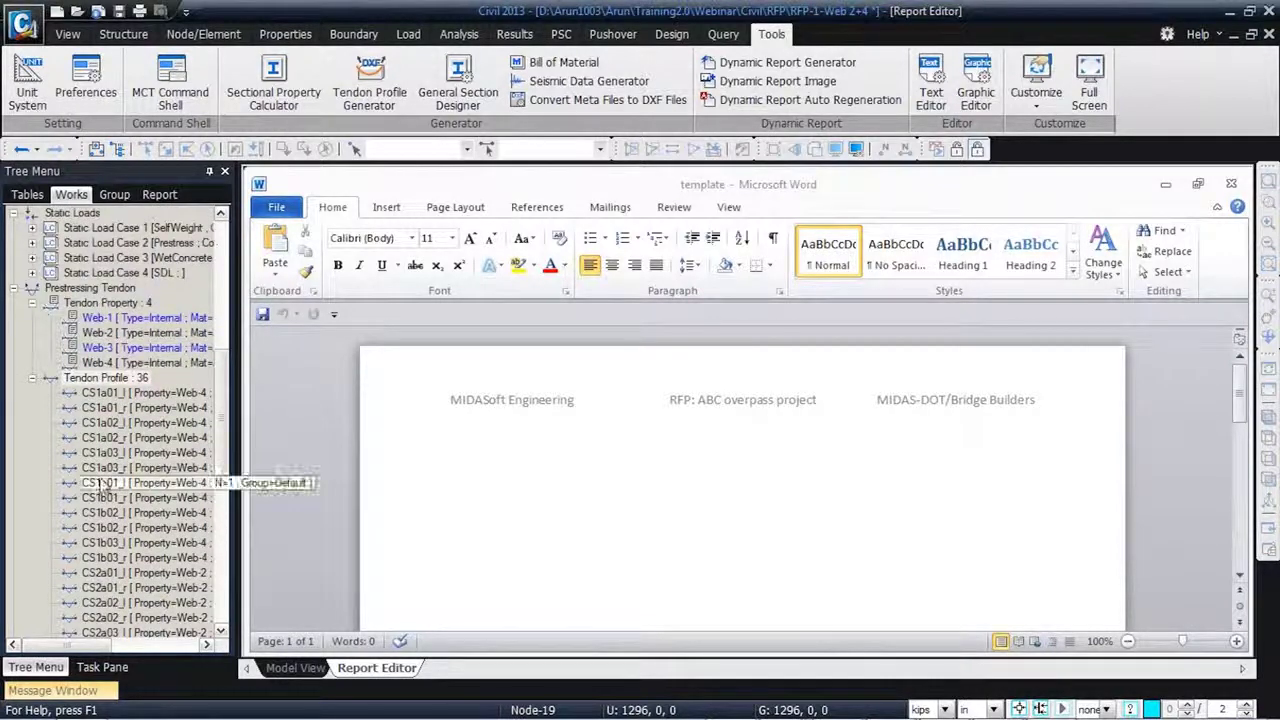
pyautogui.moveTo(229, 423); pyautogui.dragTo(228, 308)
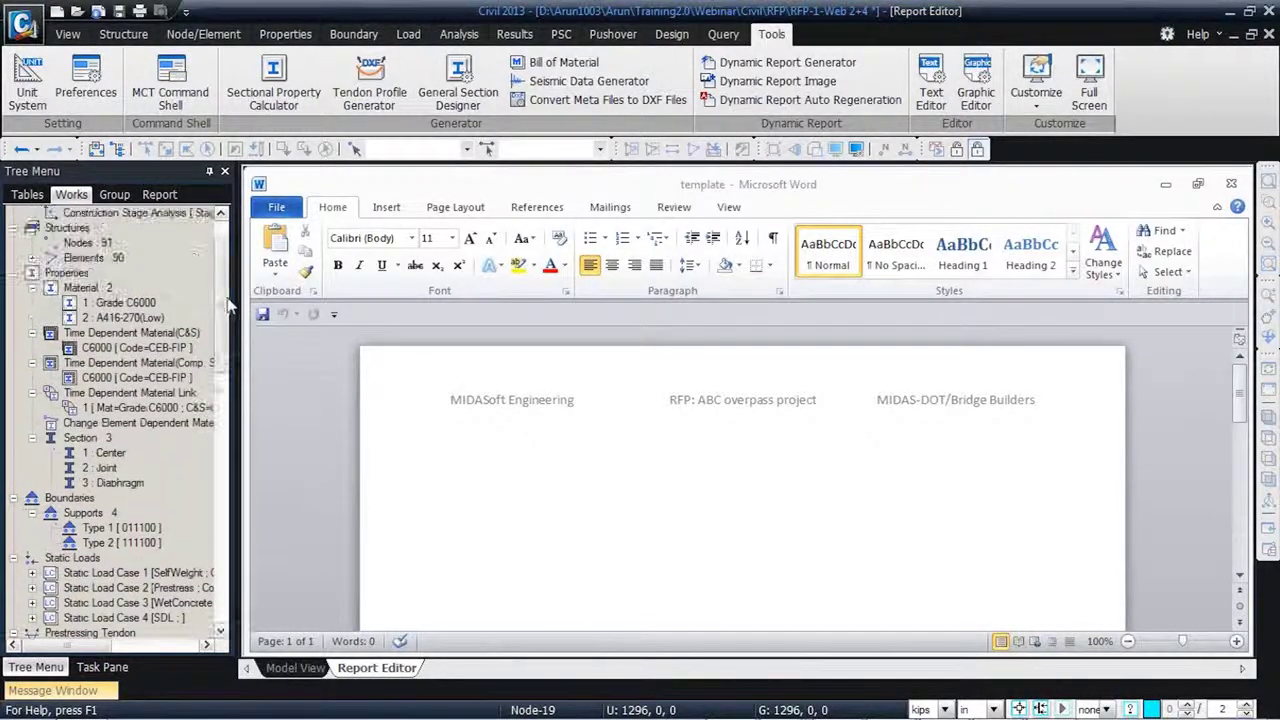
pyautogui.click(159, 194)
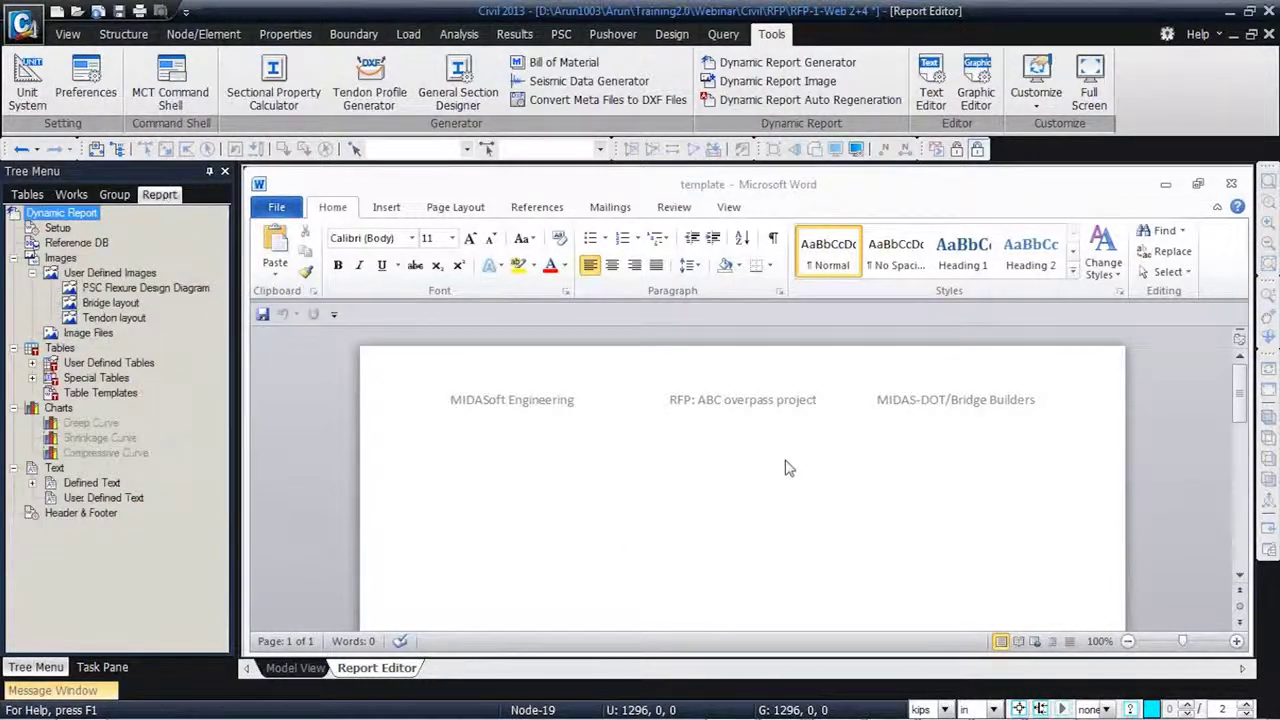
pyautogui.click(1217, 208)
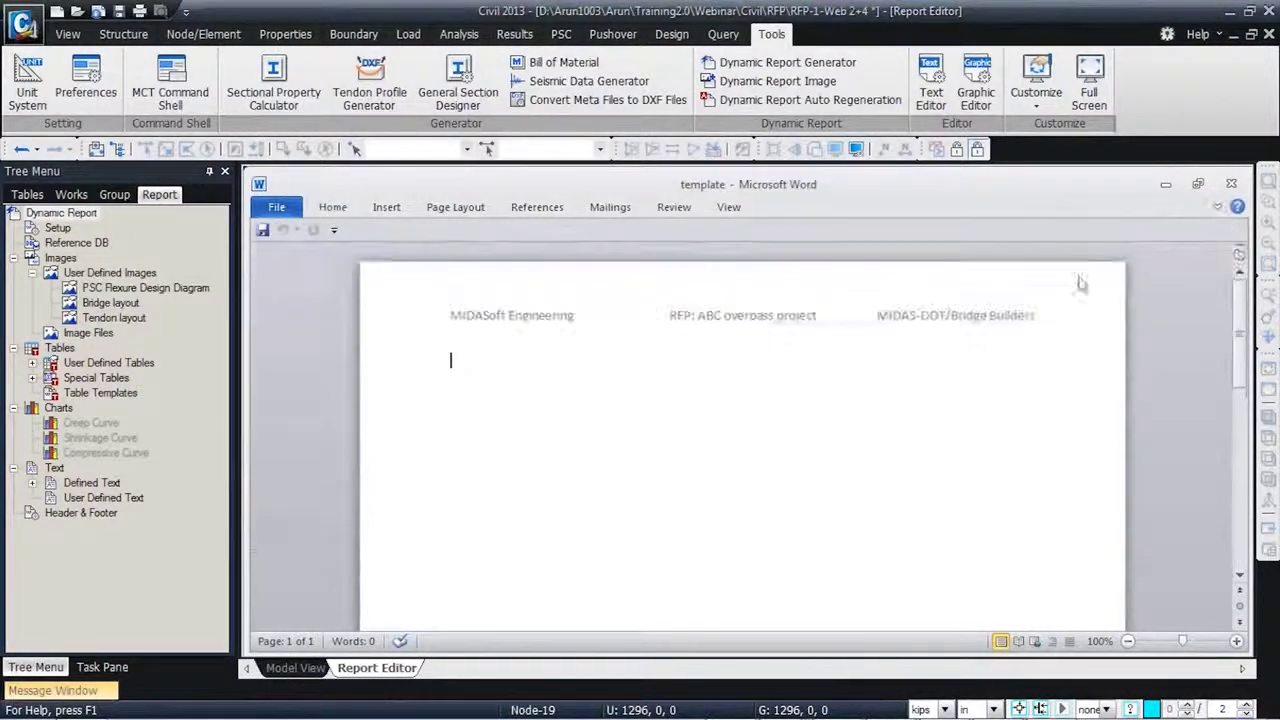
pyautogui.click(108, 304)
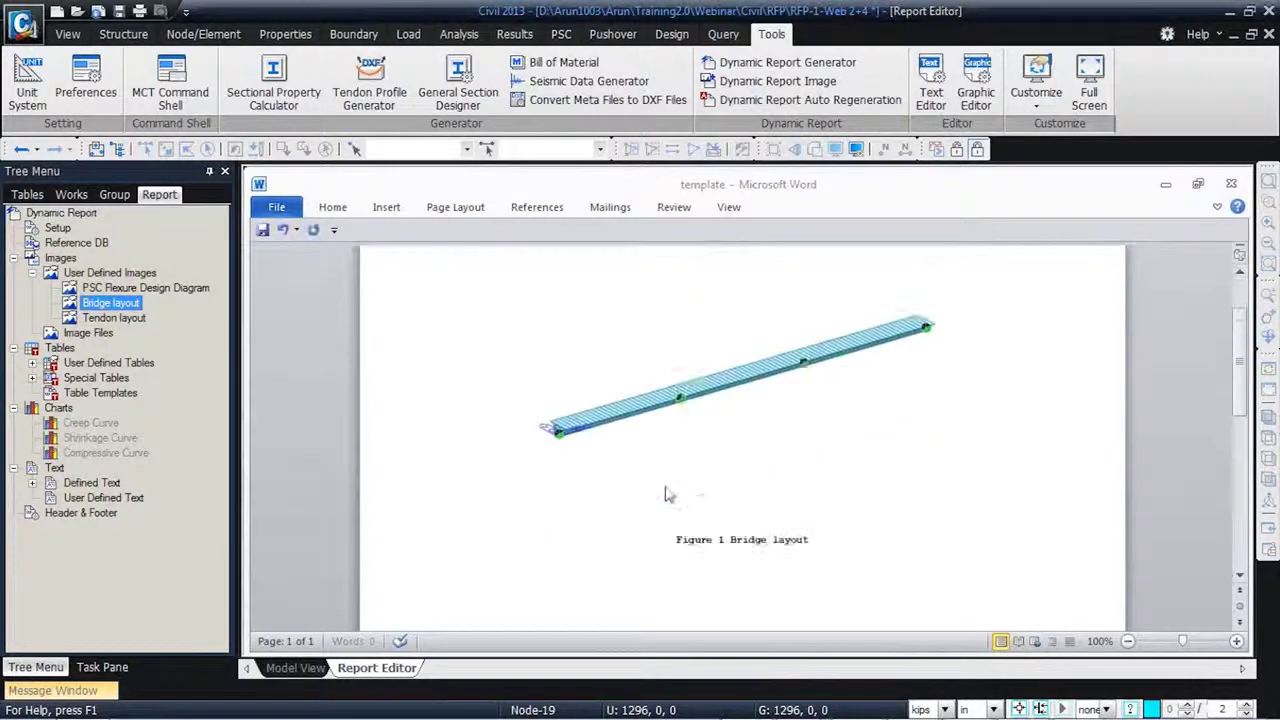
pyautogui.click(675, 567)
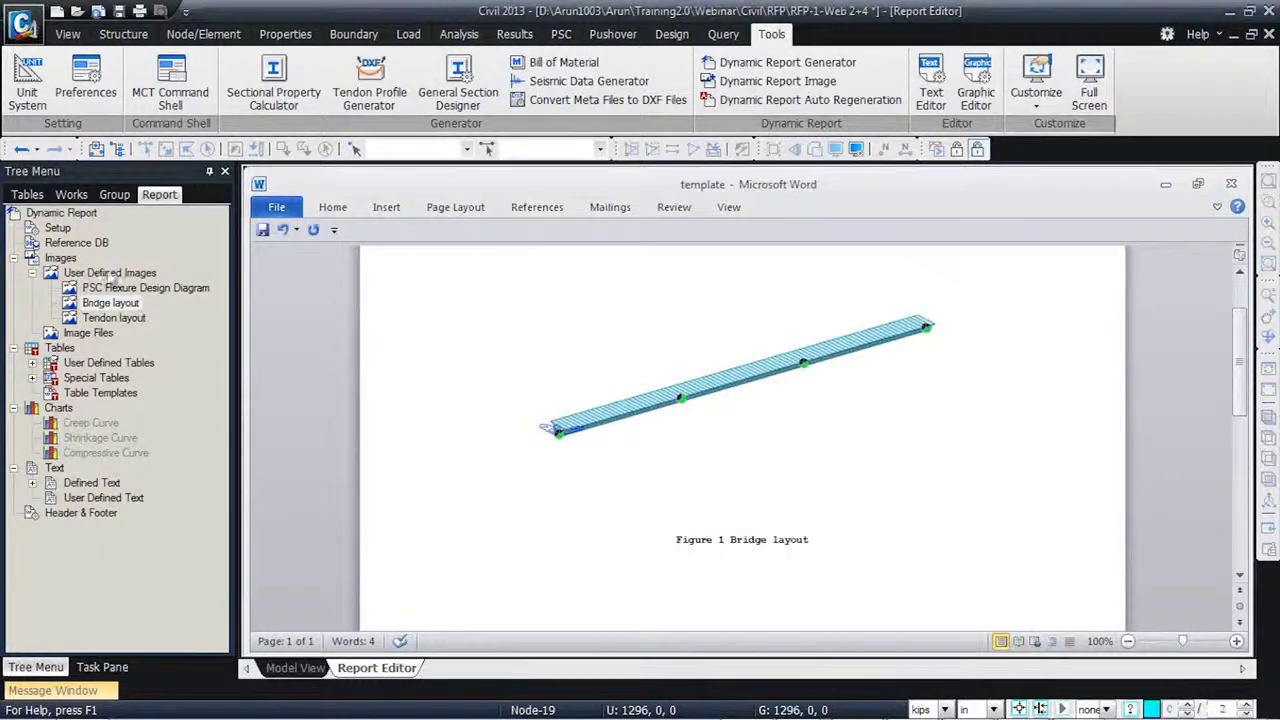
# - Insert the section summary table of section 1 : Center below the Bridge layout figure and check it
pyautogui.click(32, 379)
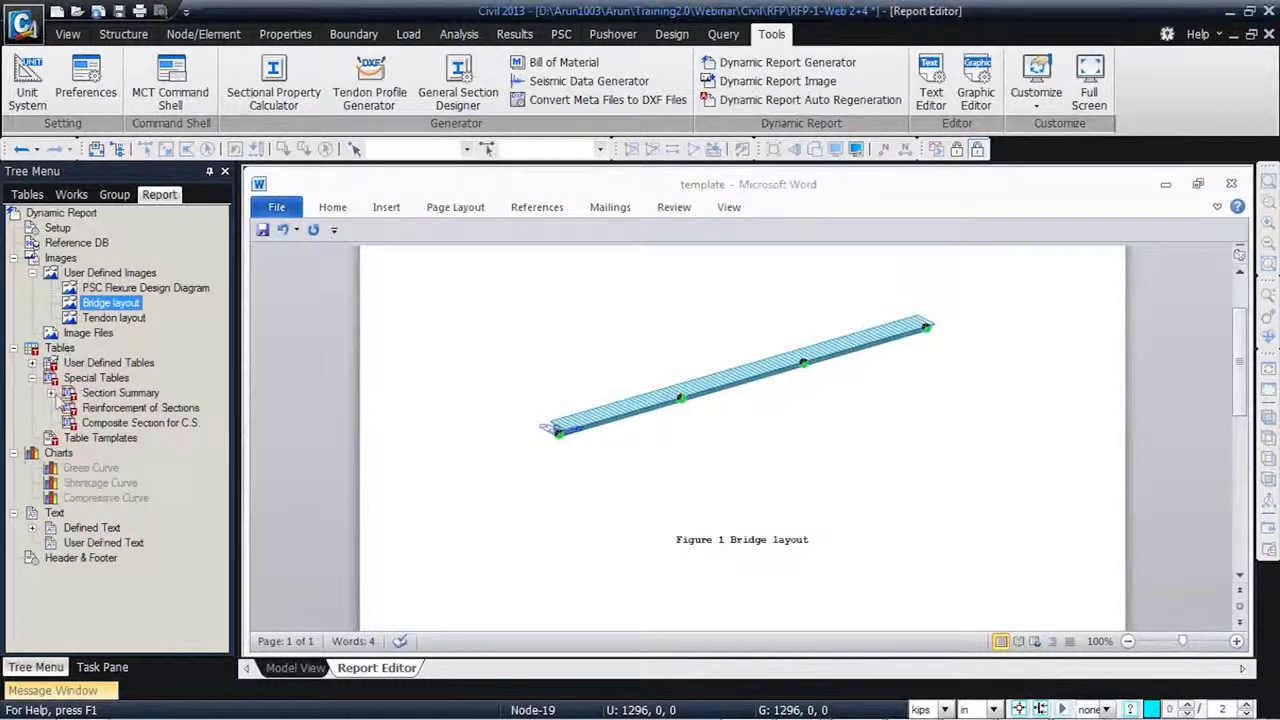
pyautogui.click(52, 393)
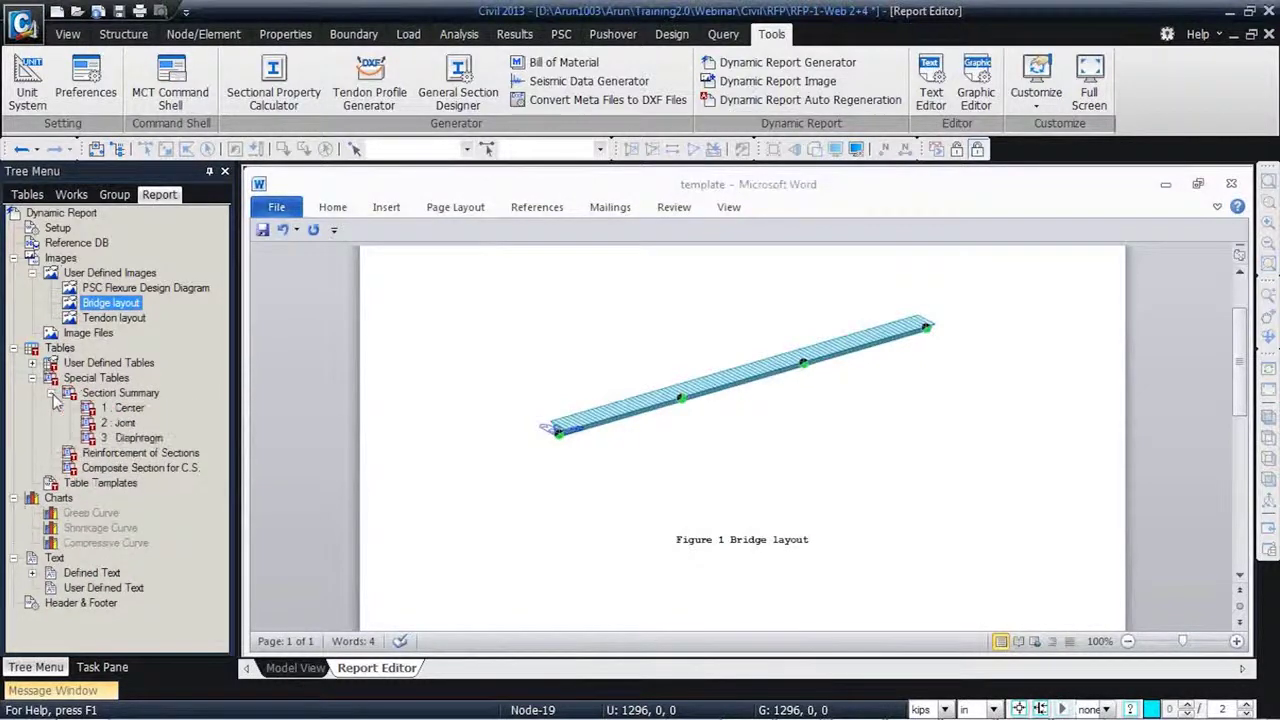
pyautogui.click(118, 409)
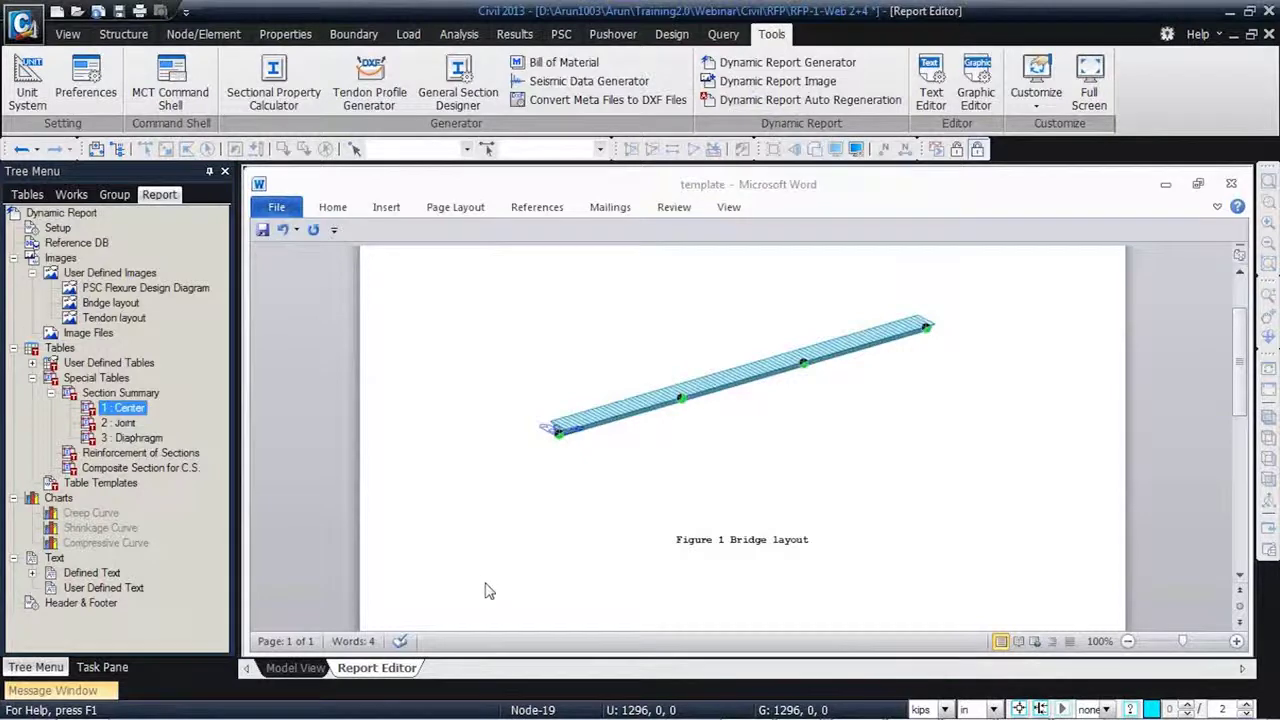
pyautogui.moveTo(483, 570); pyautogui.dragTo(485, 566)
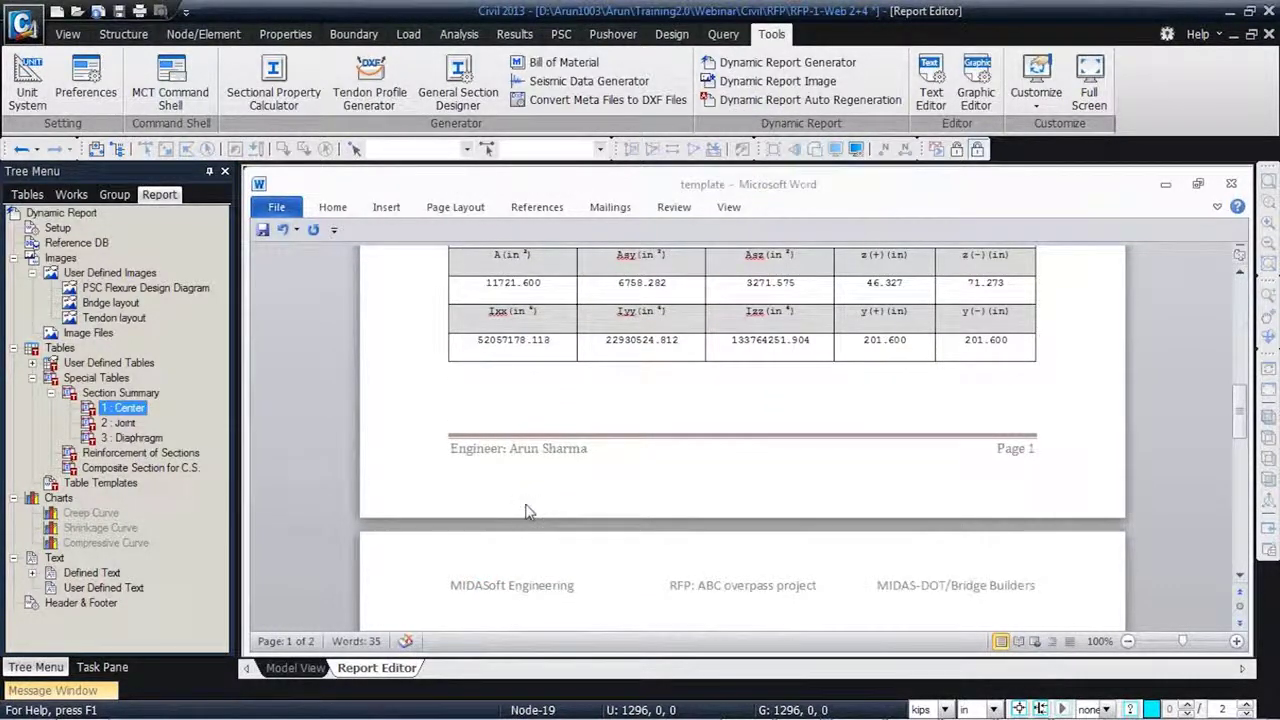
pyautogui.scroll(5, 535, 500)
pyautogui.scroll(-3, 543, 490)
pyautogui.scroll(5, 543, 490)
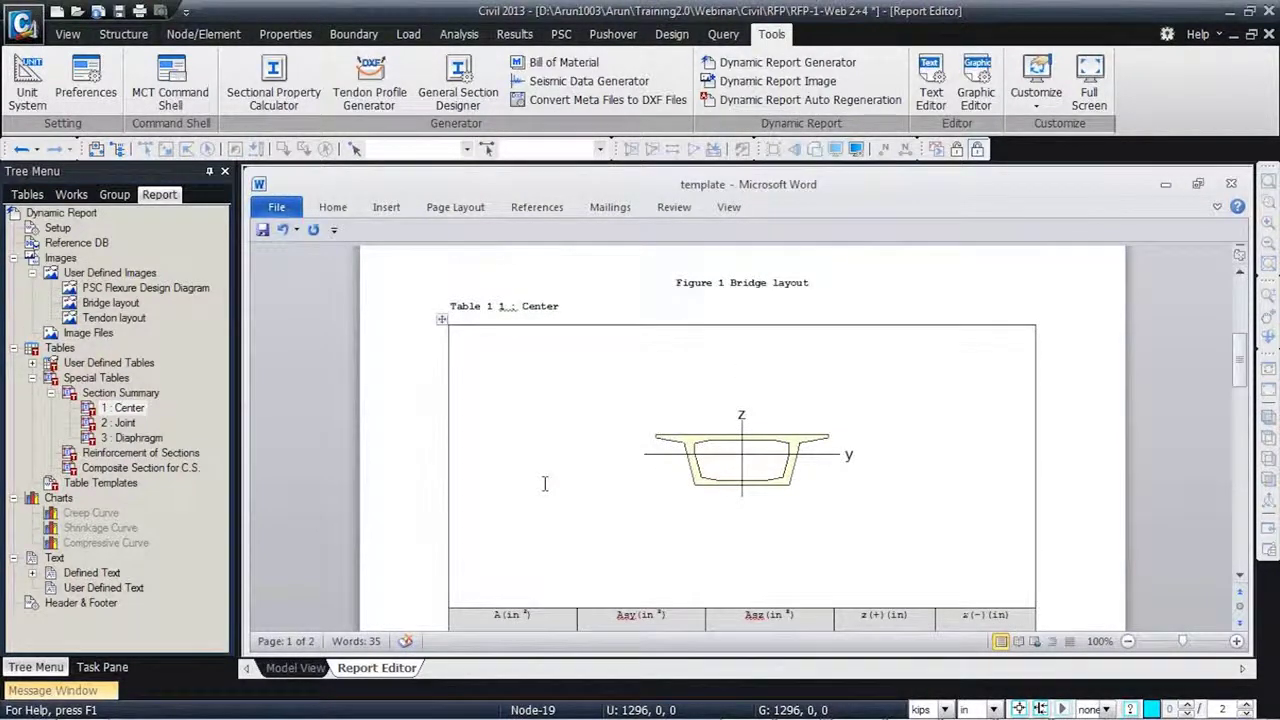
# - Insert the section summary tables of 2 : Joint and 3 : Diaphragm after the Center table, and place the cursor below them
pyautogui.scroll(-10, 545, 484)
pyautogui.click(477, 545)
pyautogui.moveTo(120, 423); pyautogui.dragTo(596, 588)
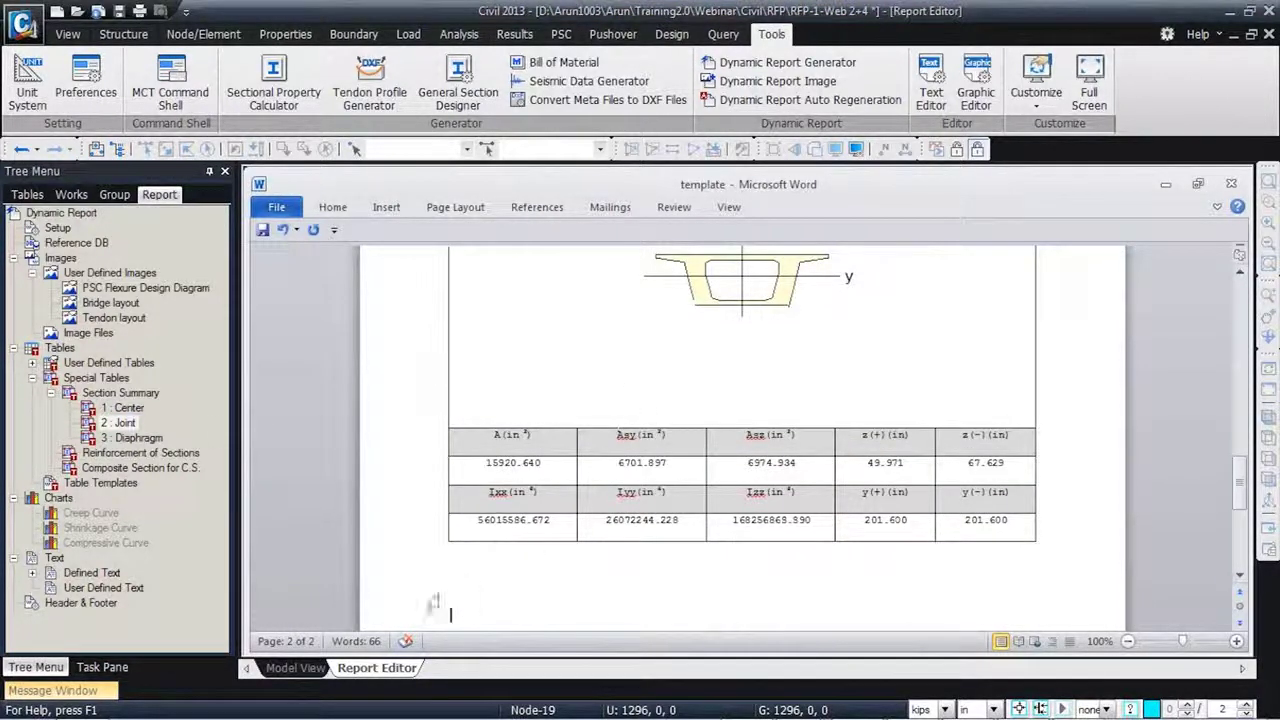
pyautogui.moveTo(130, 437); pyautogui.dragTo(486, 604)
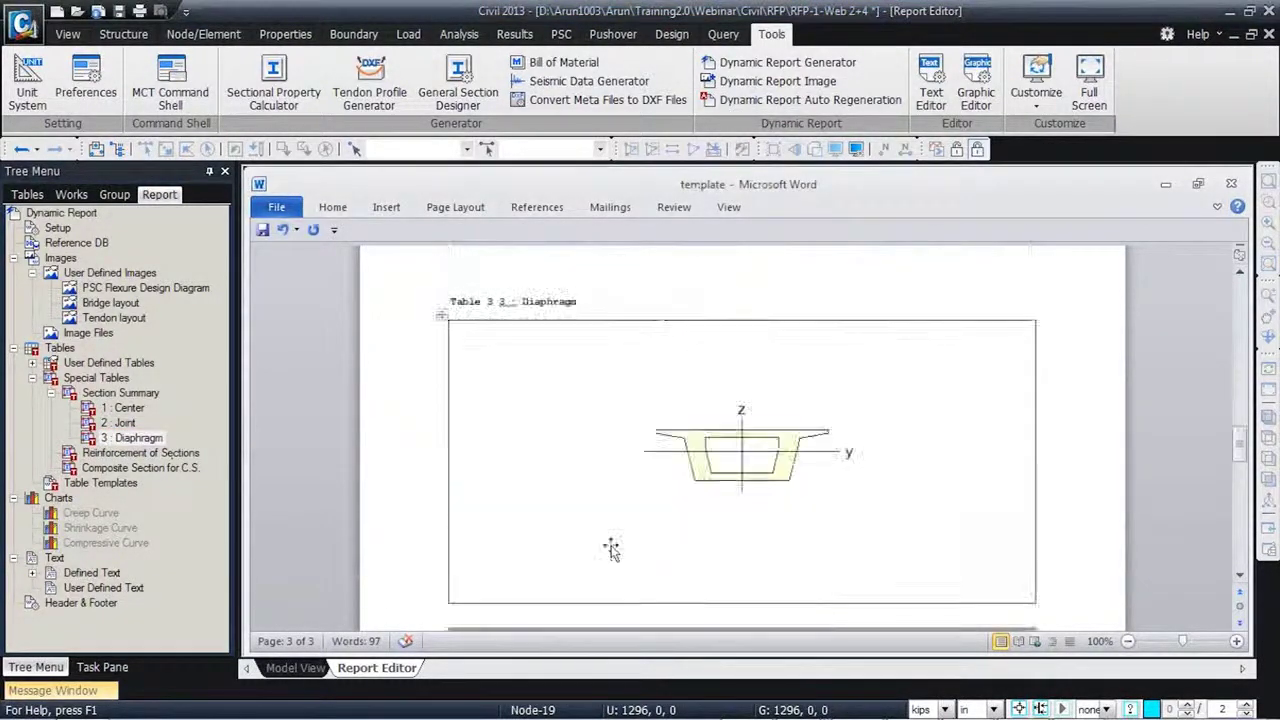
pyautogui.scroll(10, 612, 545)
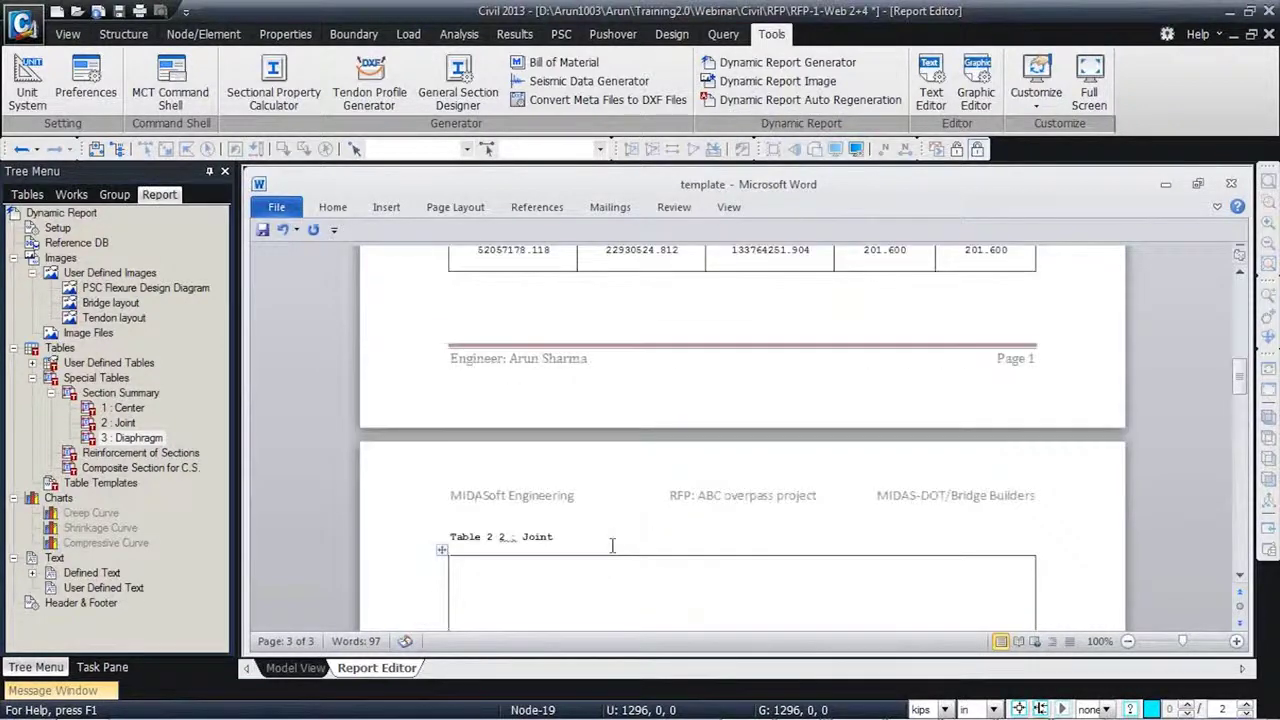
pyautogui.scroll(-5, 611, 548)
pyautogui.scroll(-20, 611, 548)
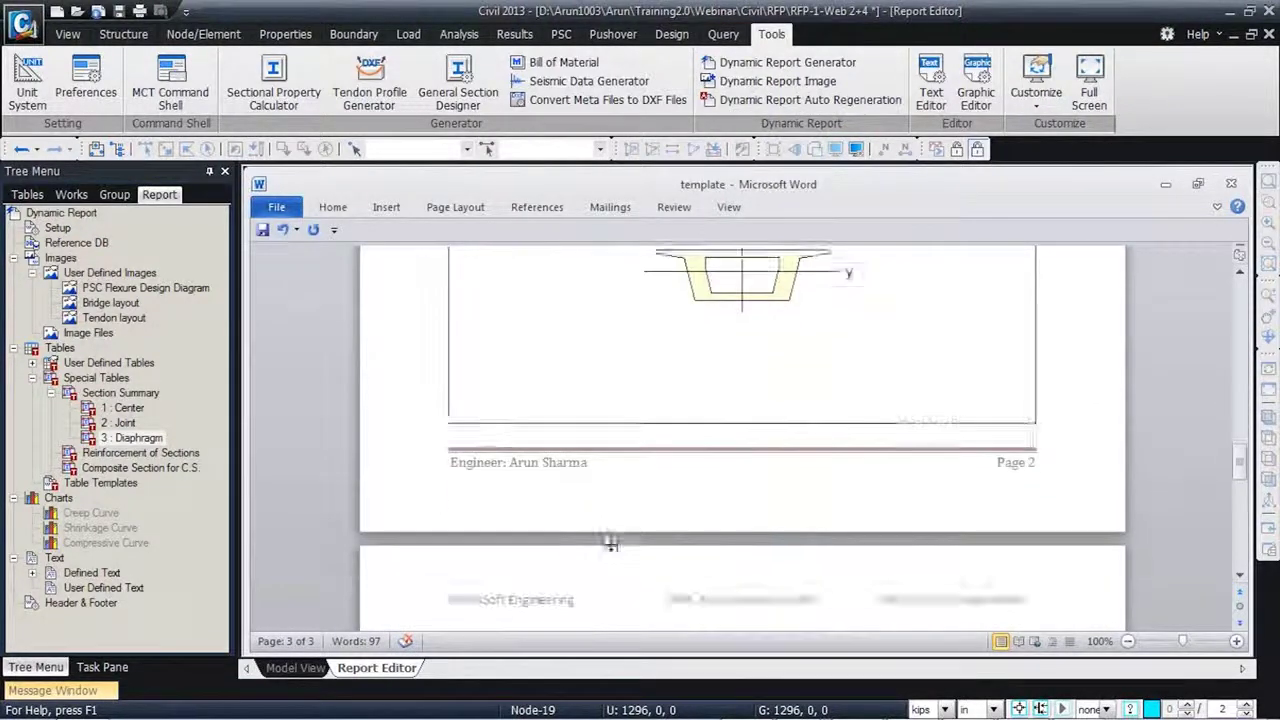
pyautogui.click(477, 549)
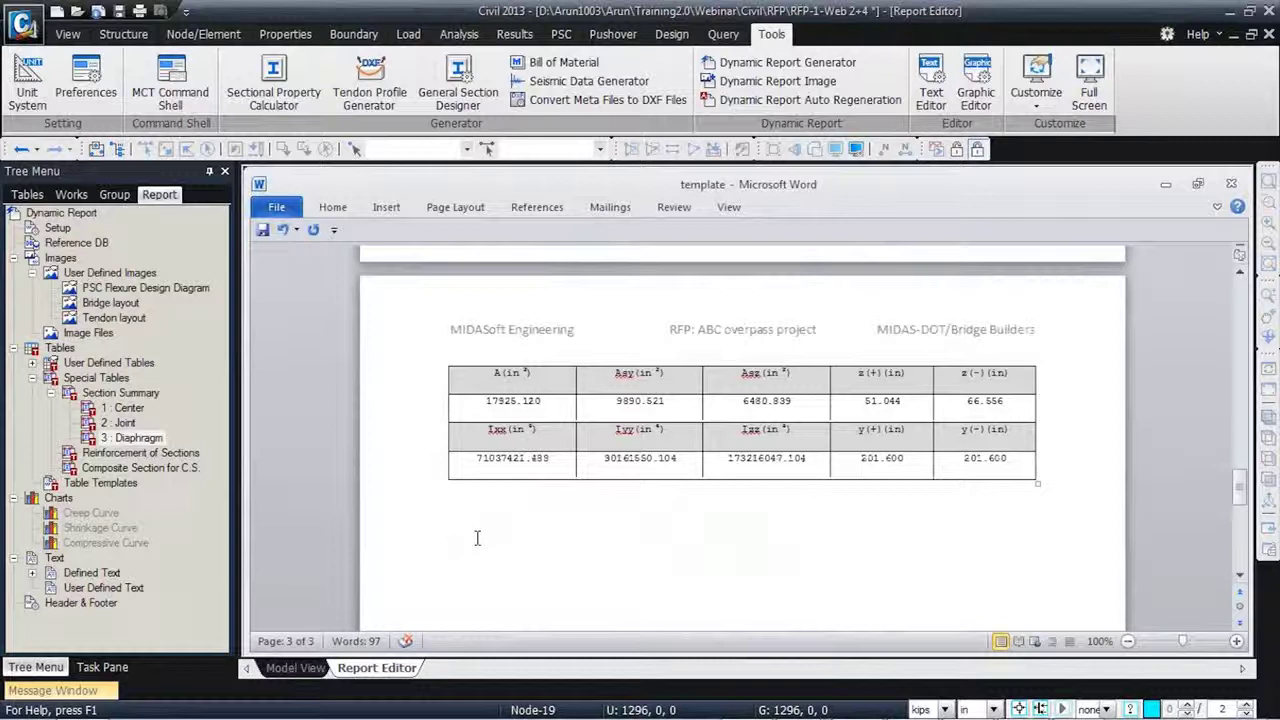
pyautogui.write('[/DRG_MATH]')
pyautogui.click(533, 569)
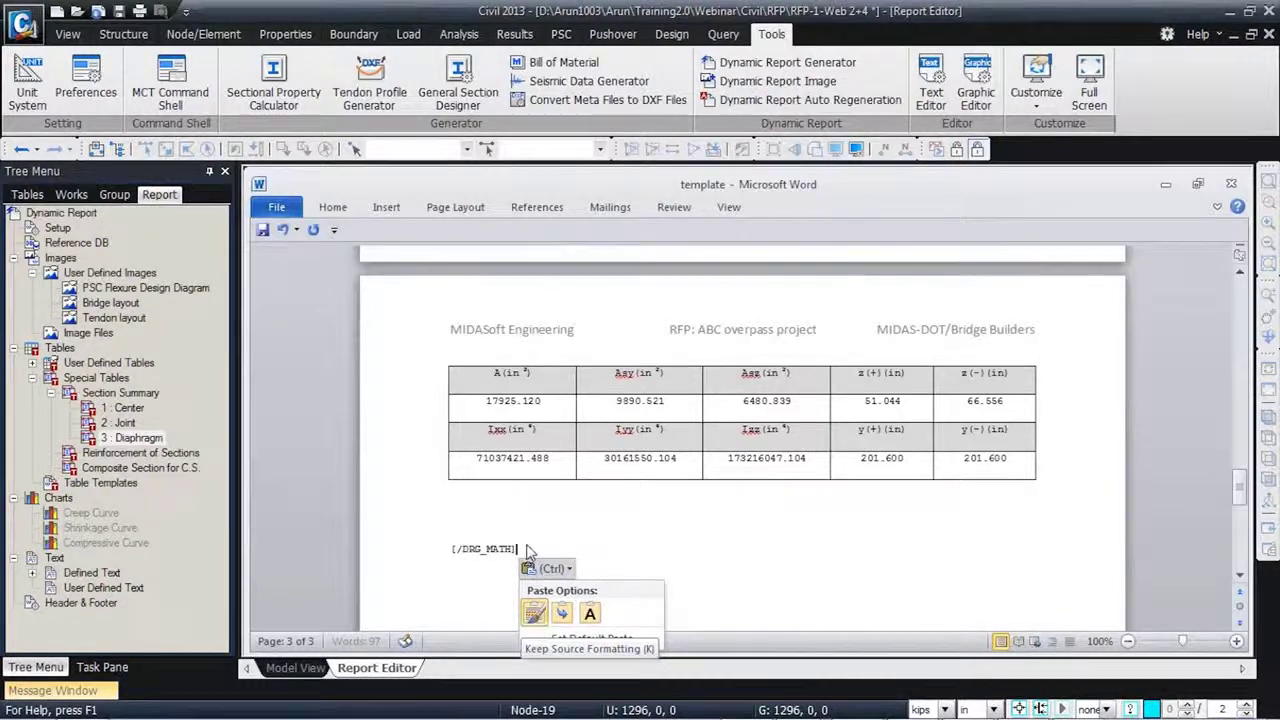
pyautogui.hotkey('ctrl', 'z')
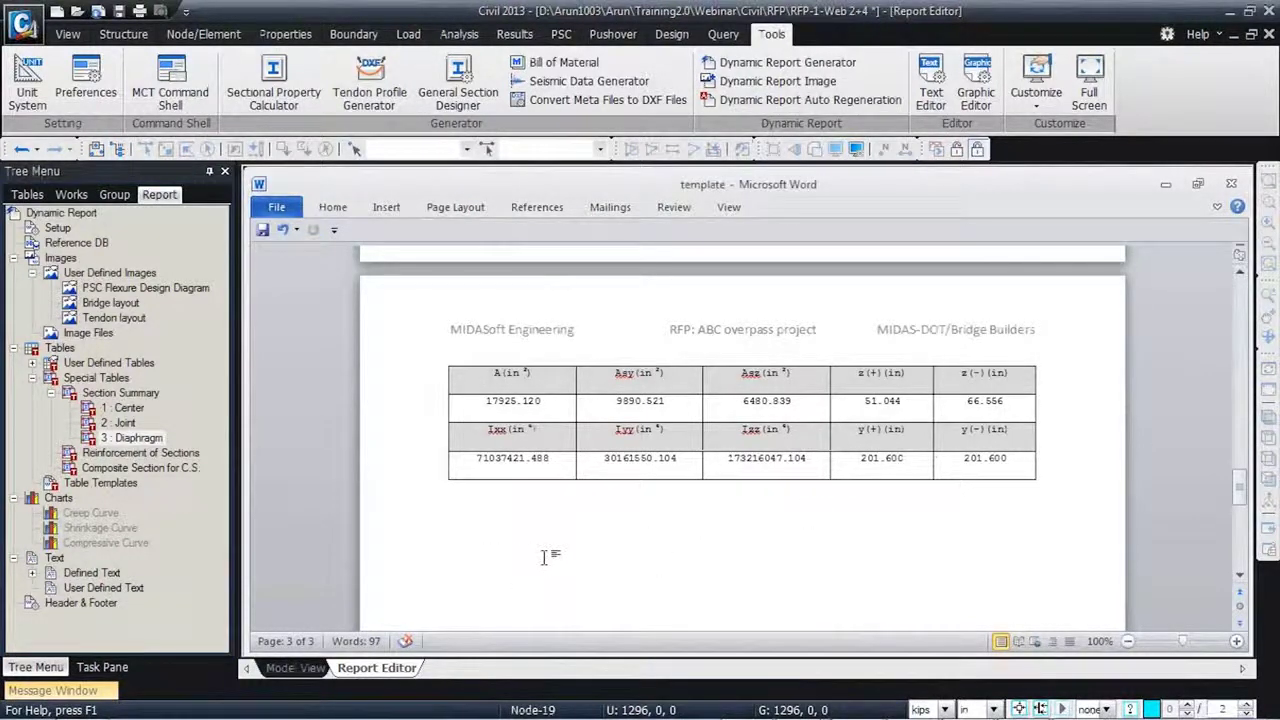
# - Paste the copied bill of material as a picture below the Diaphragm table and place the cursor beneath it
pyautogui.hotkey('ctrl', 'v')
pyautogui.click(762, 553)
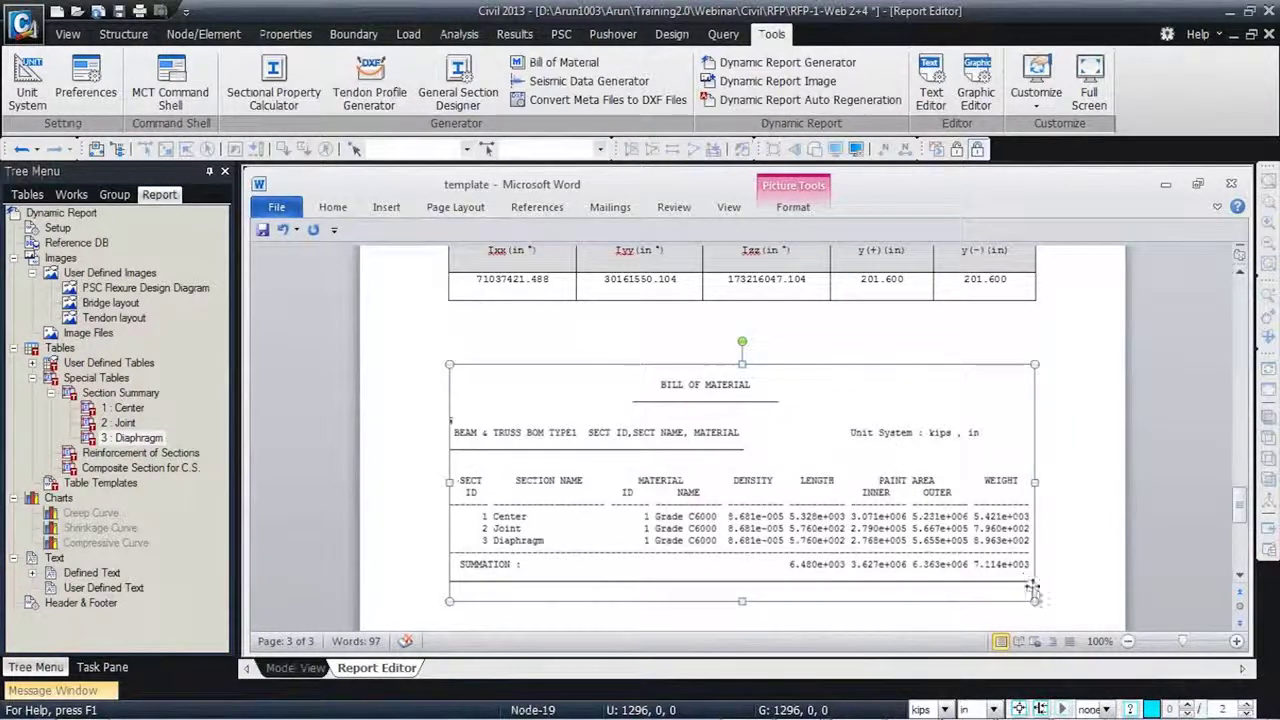
pyautogui.scroll(-2, 462, 555)
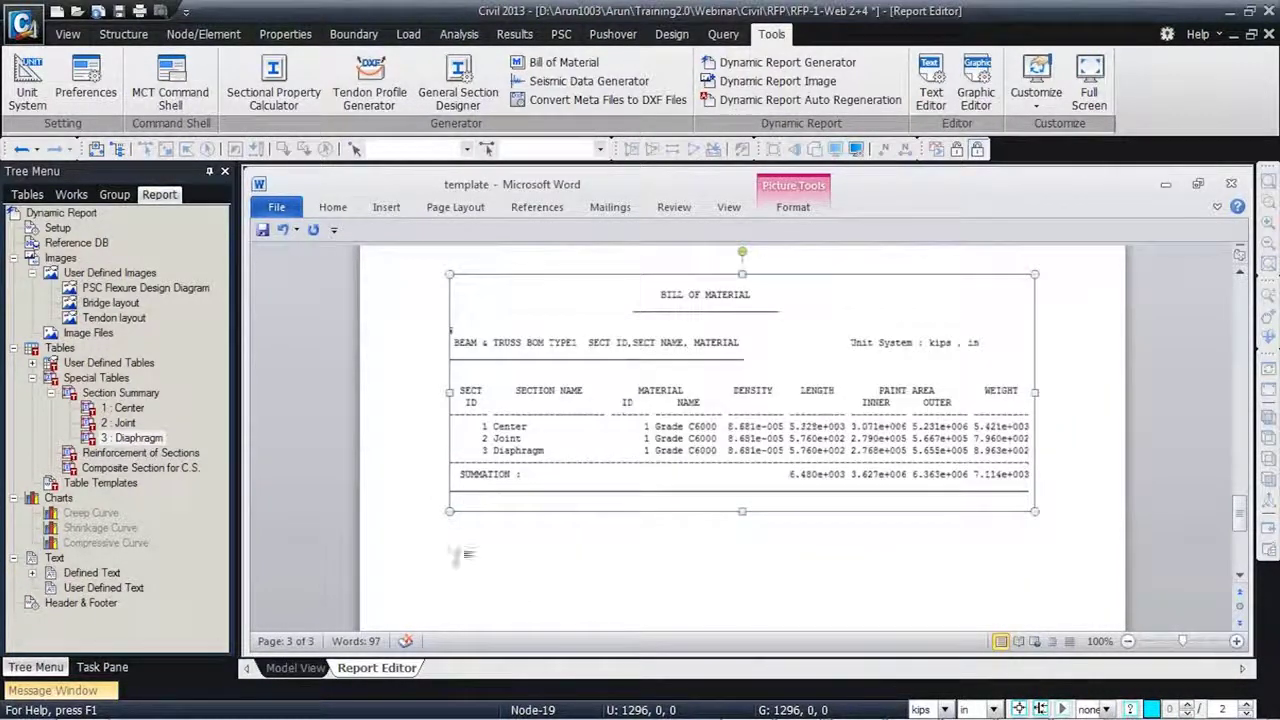
pyautogui.click(453, 548)
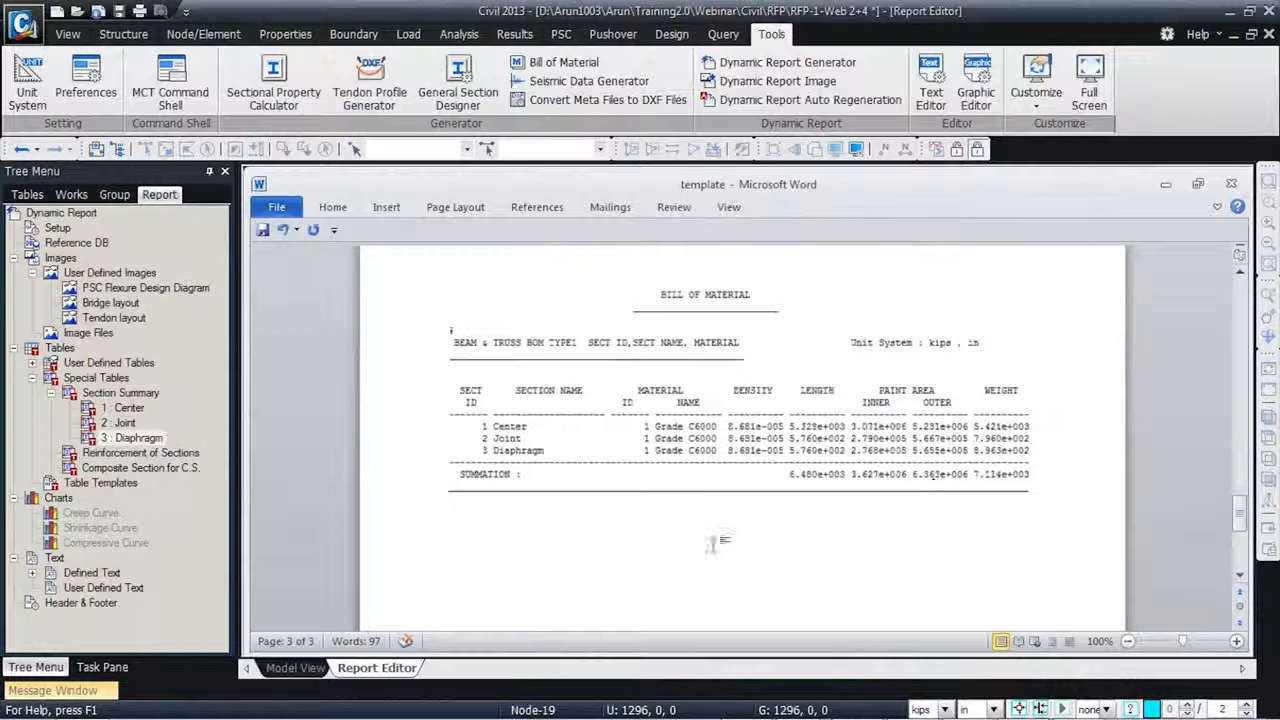
pyautogui.scroll(1, 712, 545)
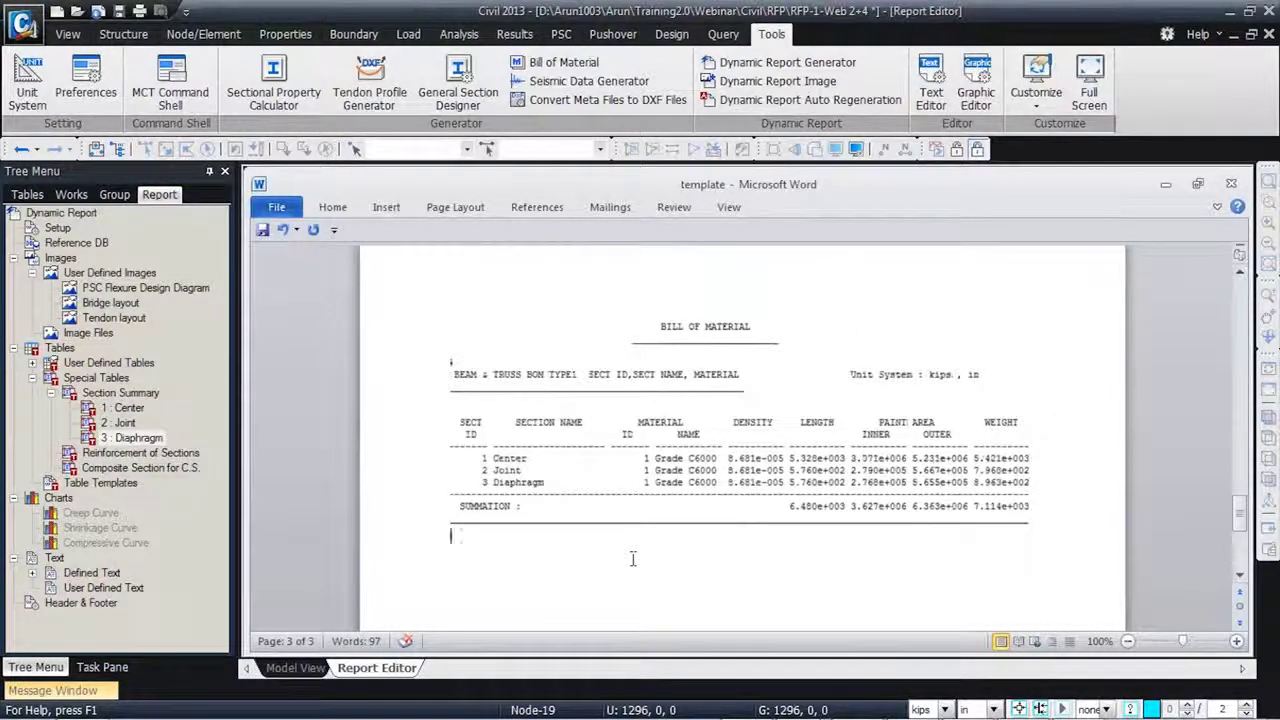
# - Insert the "Tendon layout" user defined image below the bill of material picture and place the cursor below its caption
pyautogui.scroll(-1, 632, 558)
pyautogui.click(600, 500)
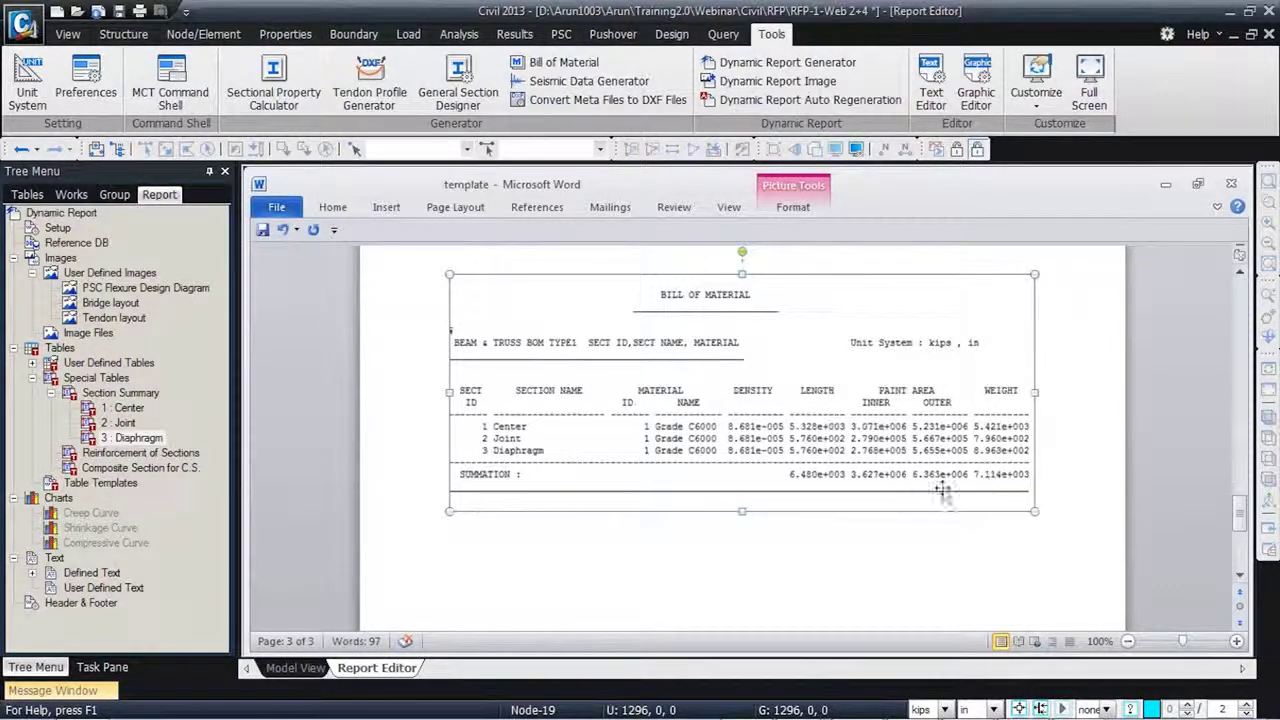
pyautogui.click(1069, 490)
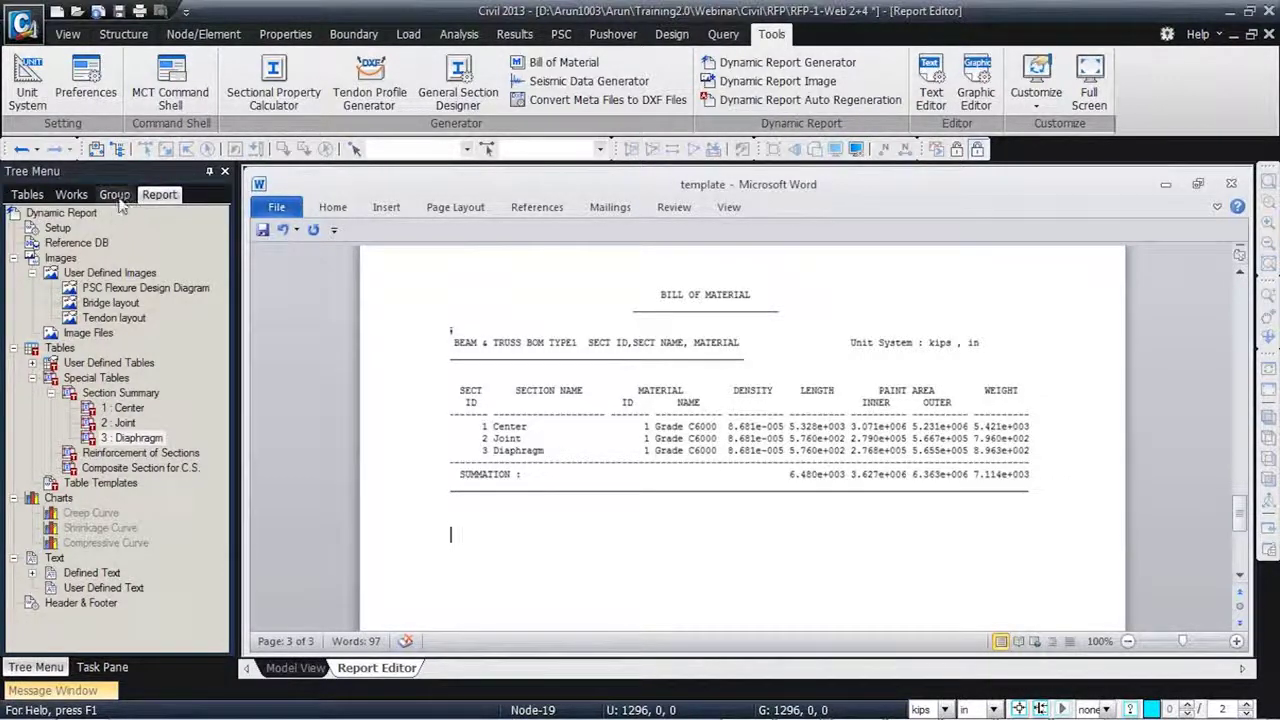
pyautogui.click(114, 318)
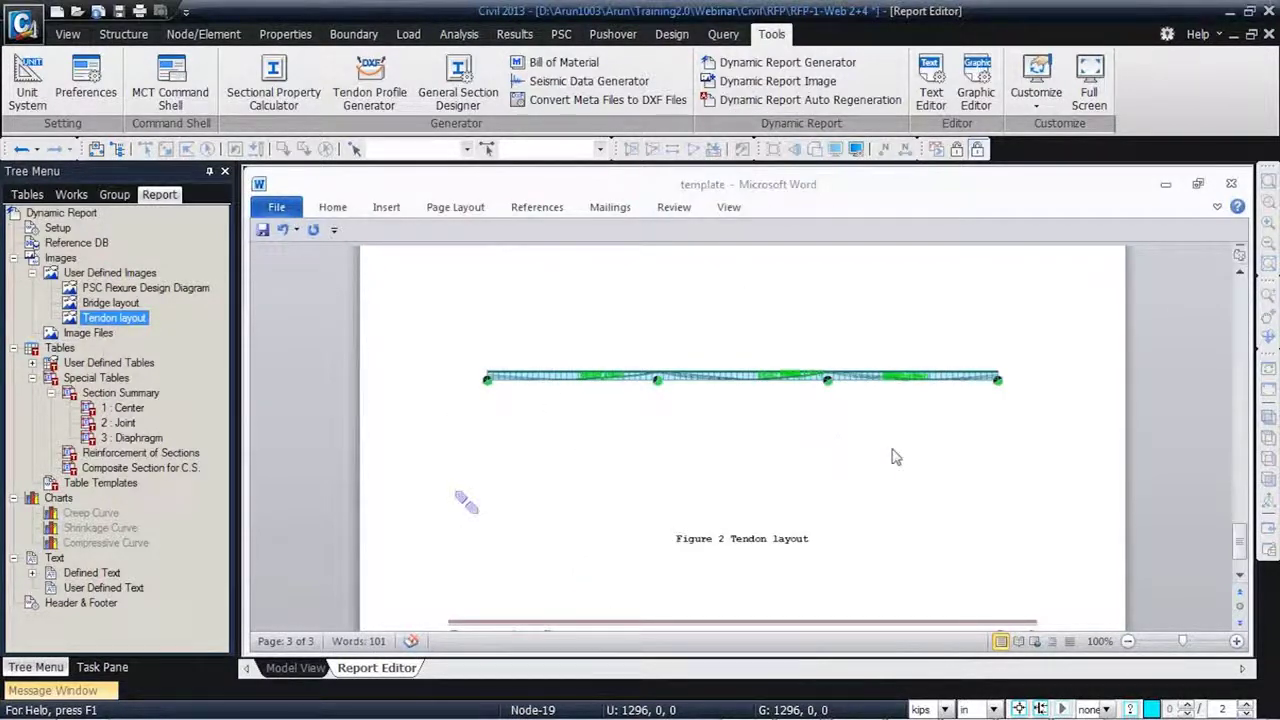
pyautogui.click(686, 606)
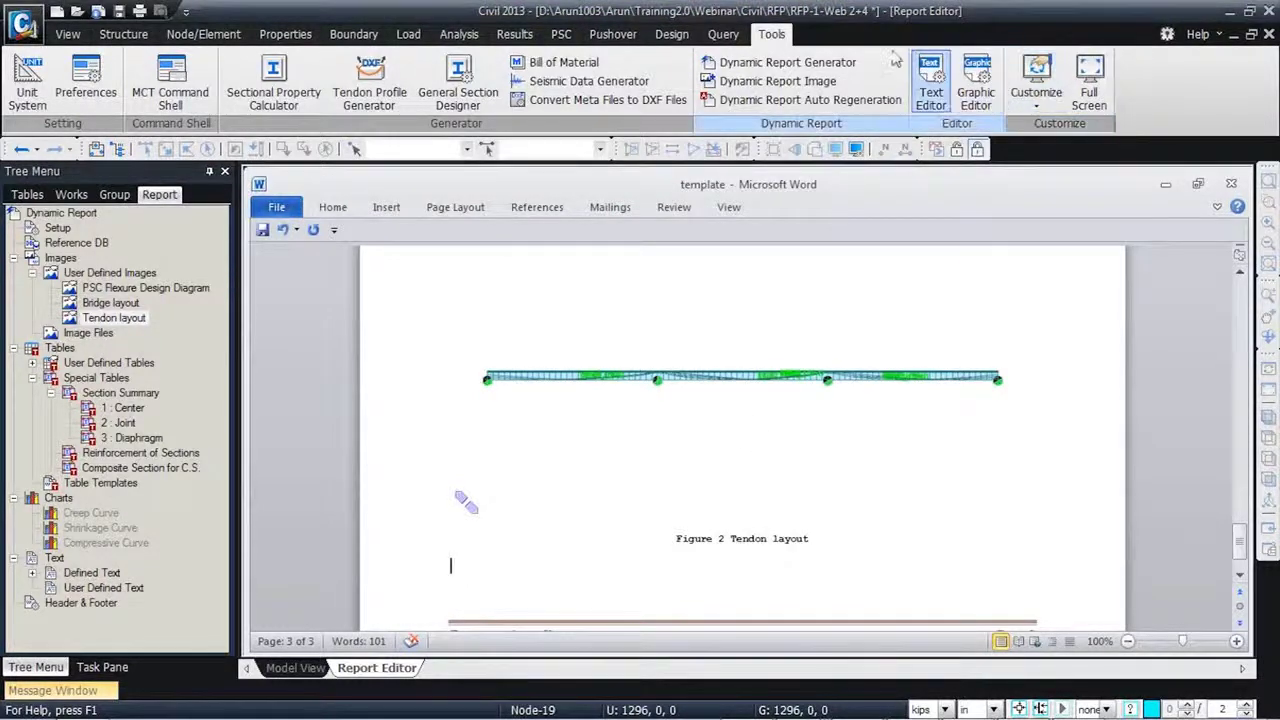
# - Open the Tendon Weight results table and show the weights by tendon property
pyautogui.click(515, 34)
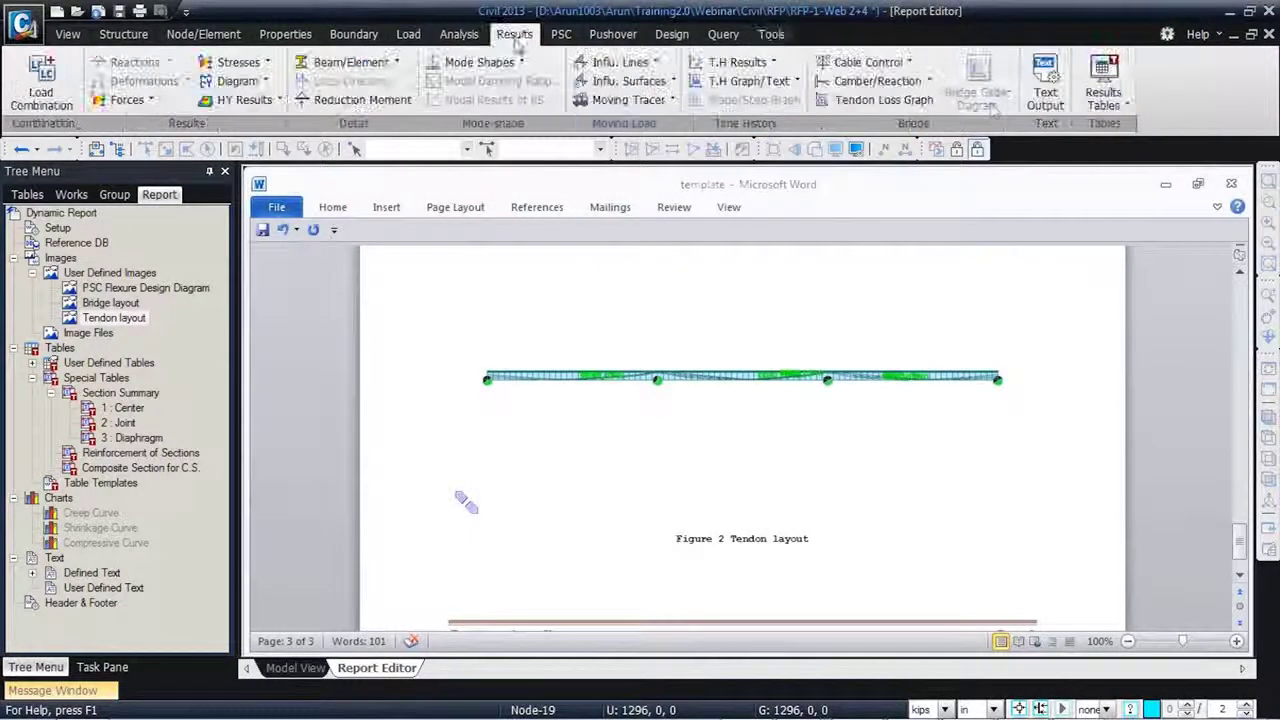
pyautogui.click(1103, 85)
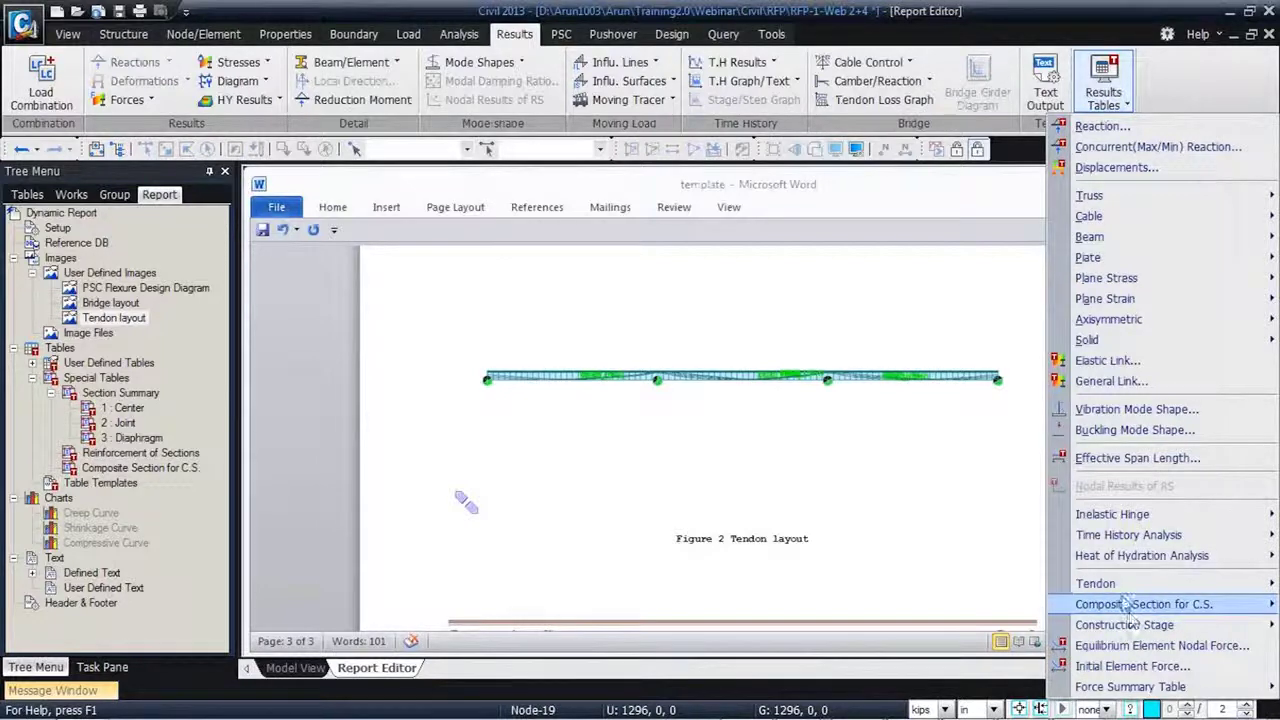
pyautogui.moveTo(1100, 583)
pyautogui.click(910, 562)
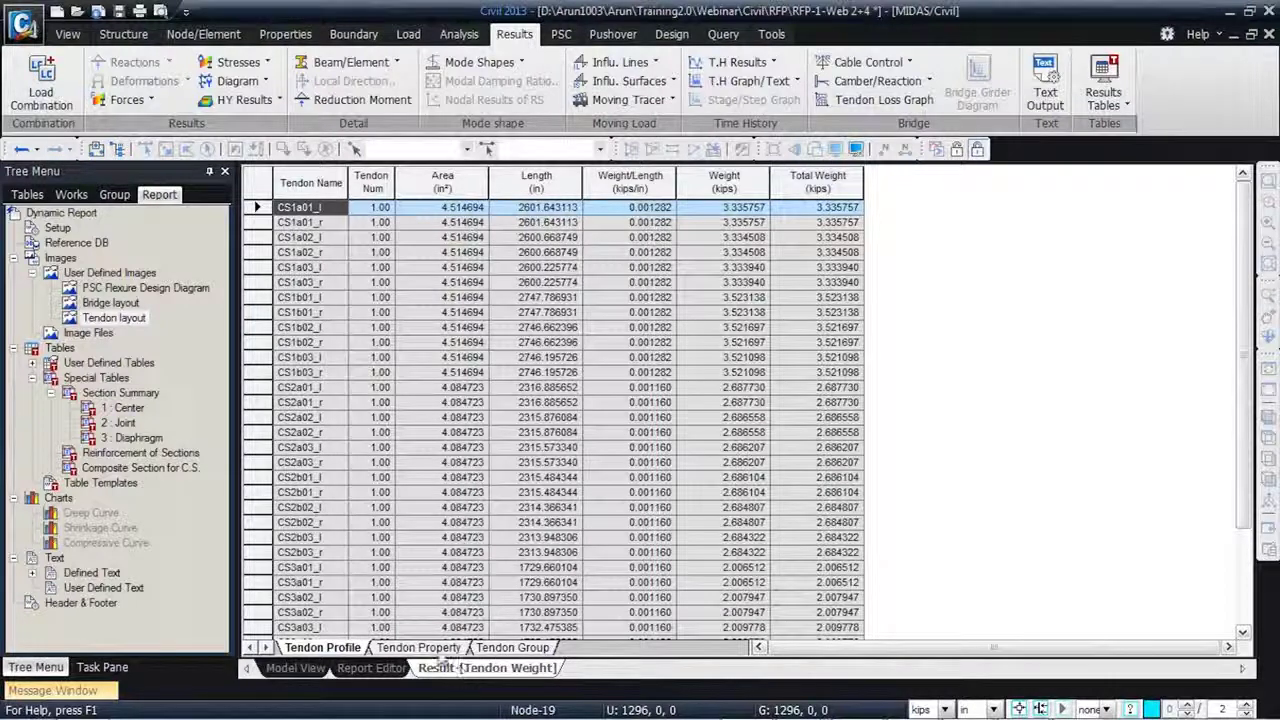
pyautogui.click(460, 648)
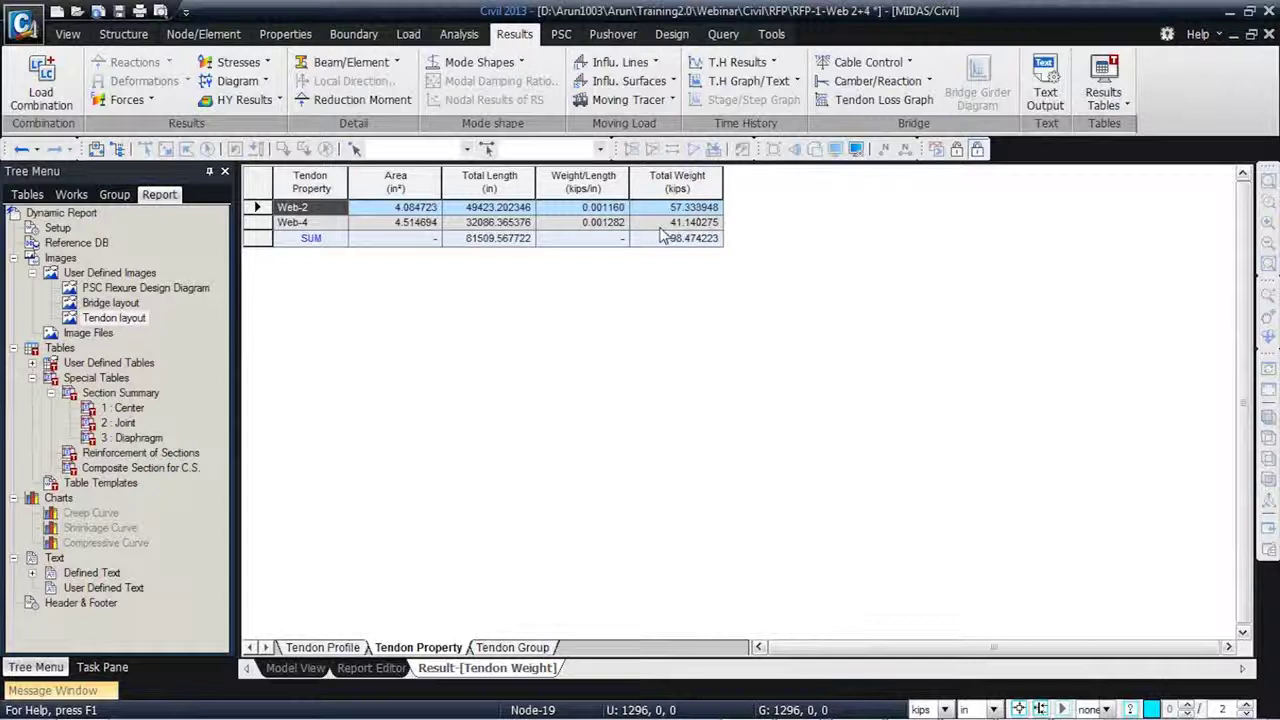
# - Register the tendon property weight table as dynamic report table TDNWeightP1 with all its components included
pyautogui.rightClick(703, 240)
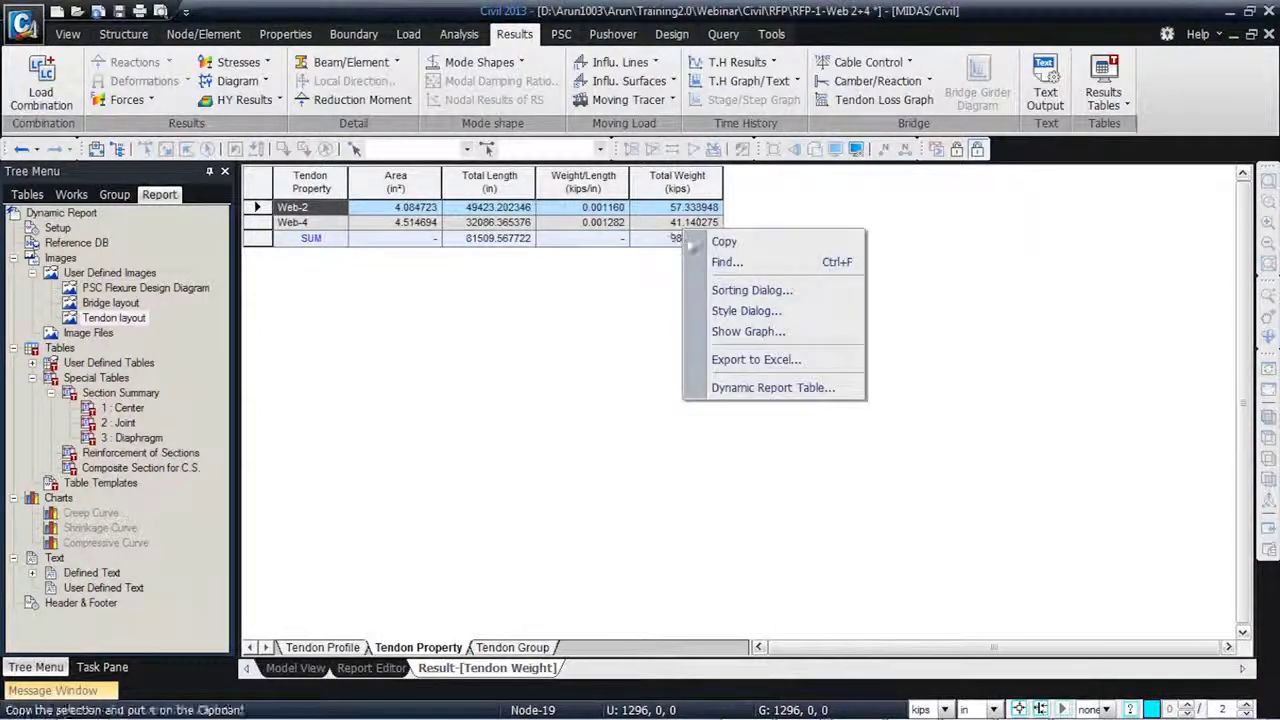
pyautogui.click(748, 392)
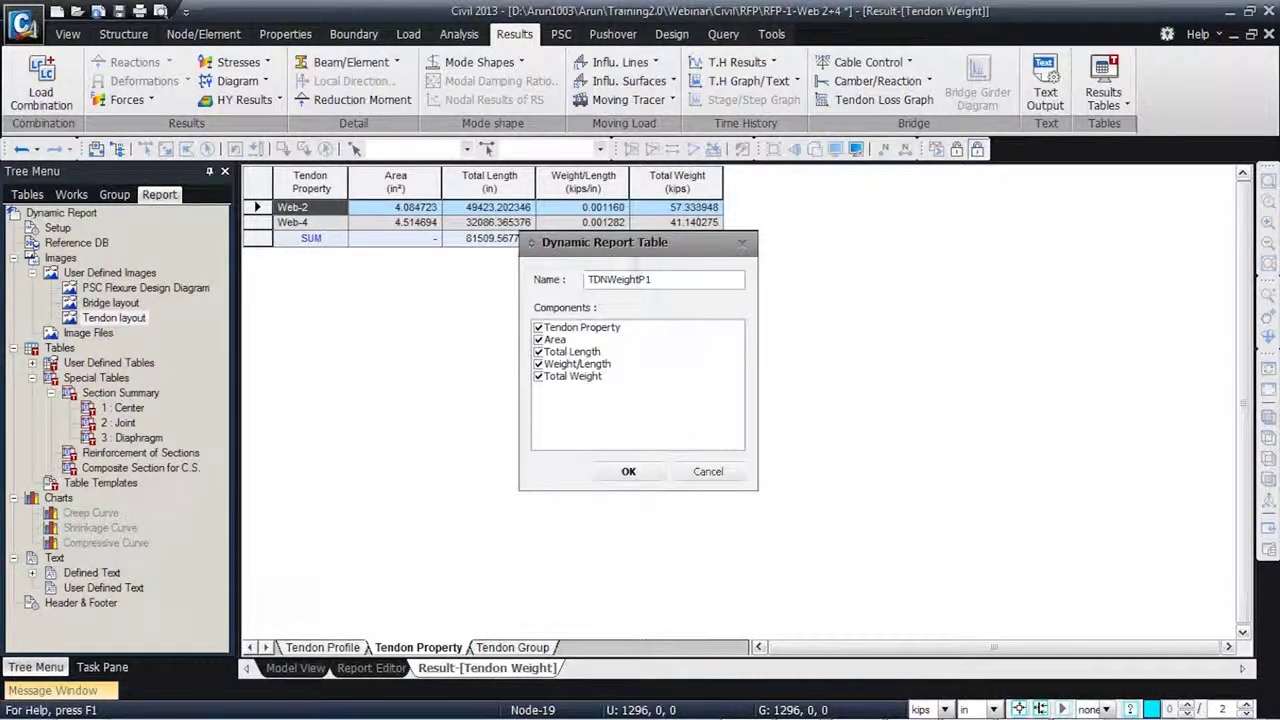
pyautogui.click(656, 474)
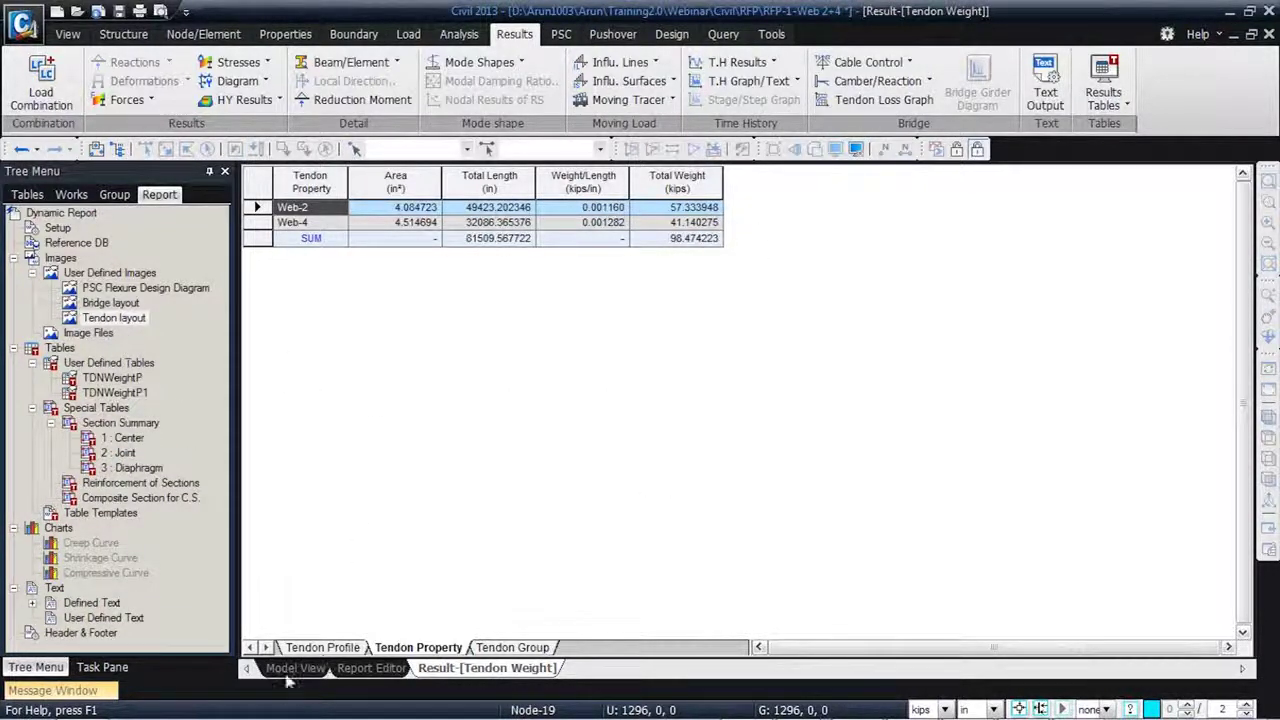
# - Insert the user defined table TDNWeightP1 into the Word report below the Tendon layout figure
pyautogui.click(380, 668)
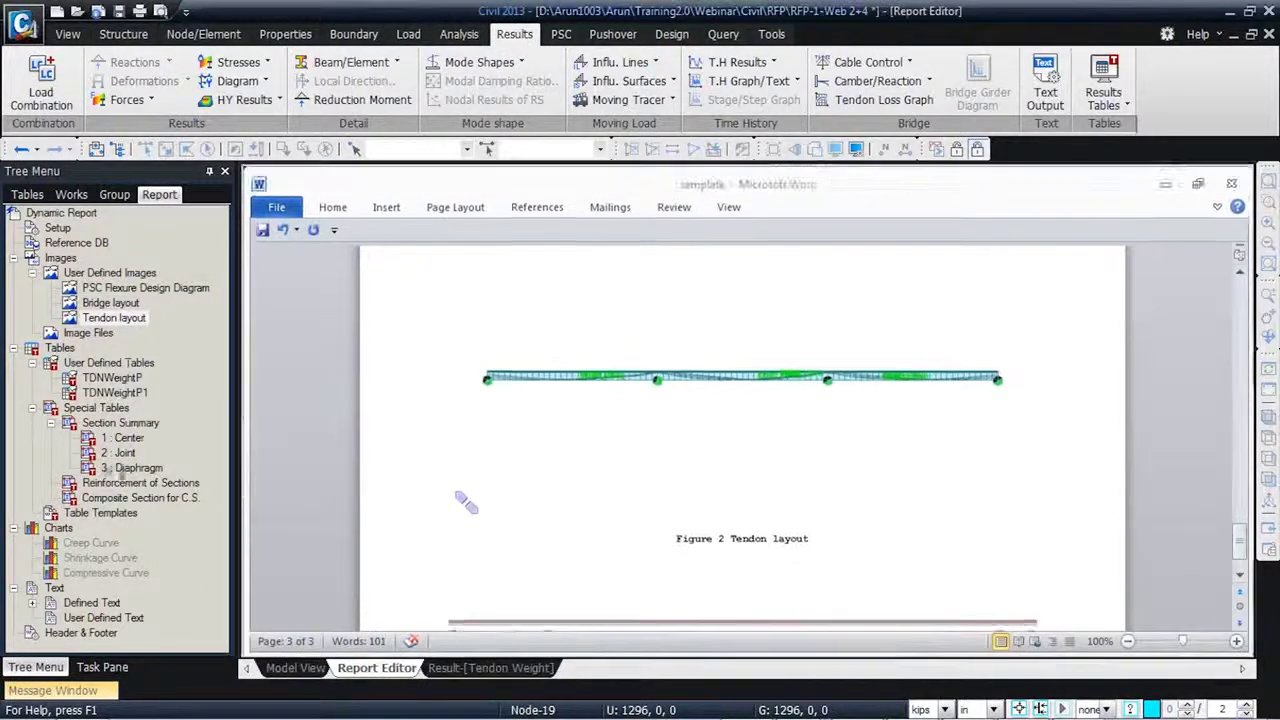
pyautogui.click(115, 393)
pyautogui.moveTo(115, 395); pyautogui.dragTo(625, 590)
pyautogui.scroll(4, 650, 560)
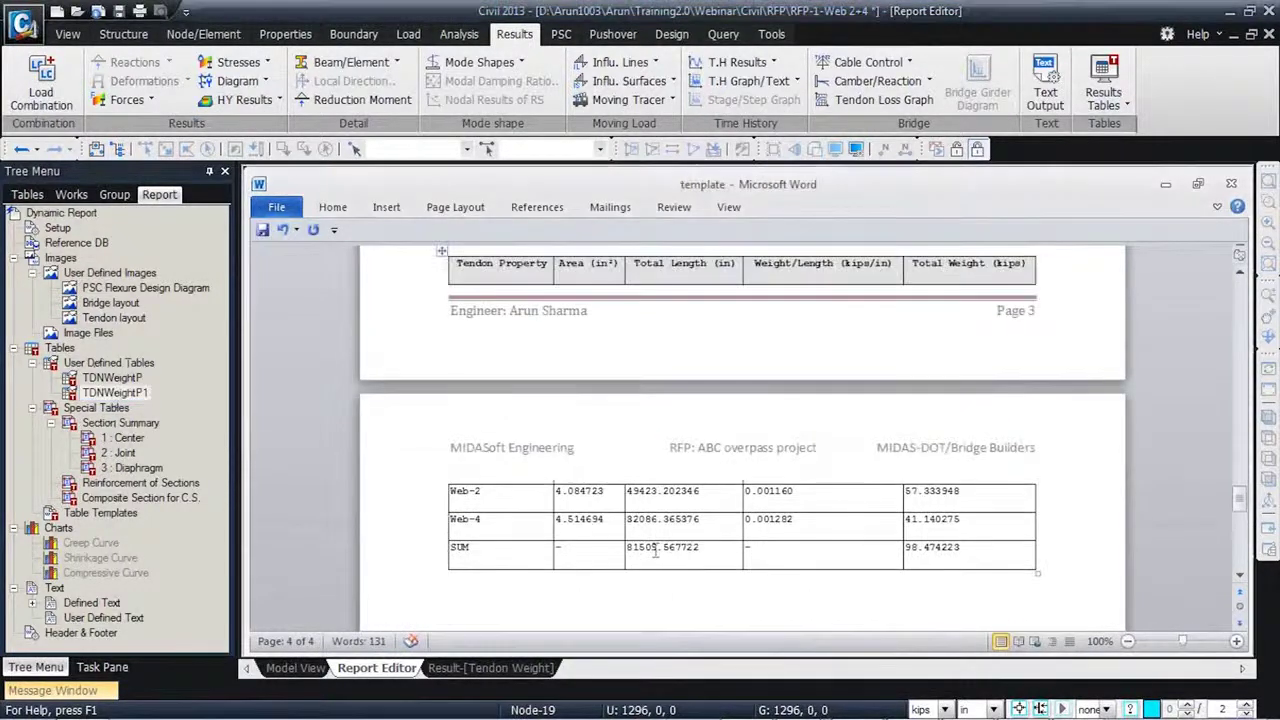
# - Add an empty line before the TDNWeightP1 caption to move the whole table onto page 4
pyautogui.click(463, 373)
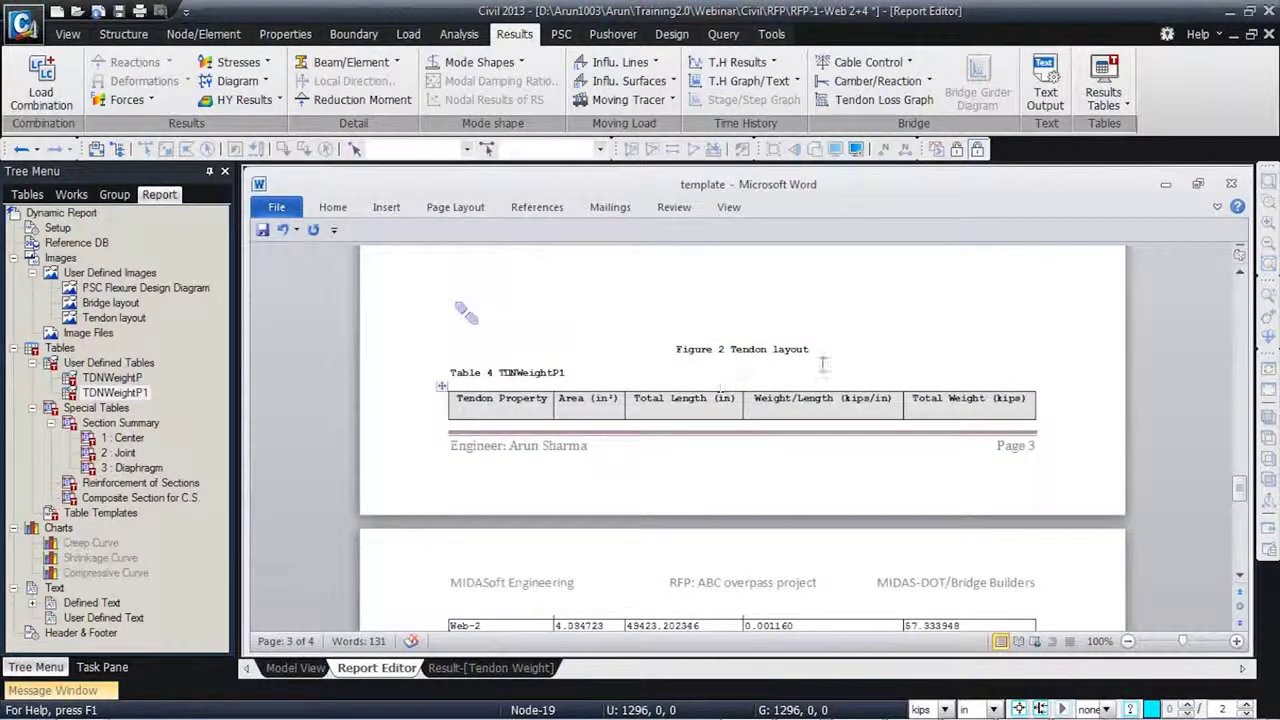
pyautogui.press('Return')
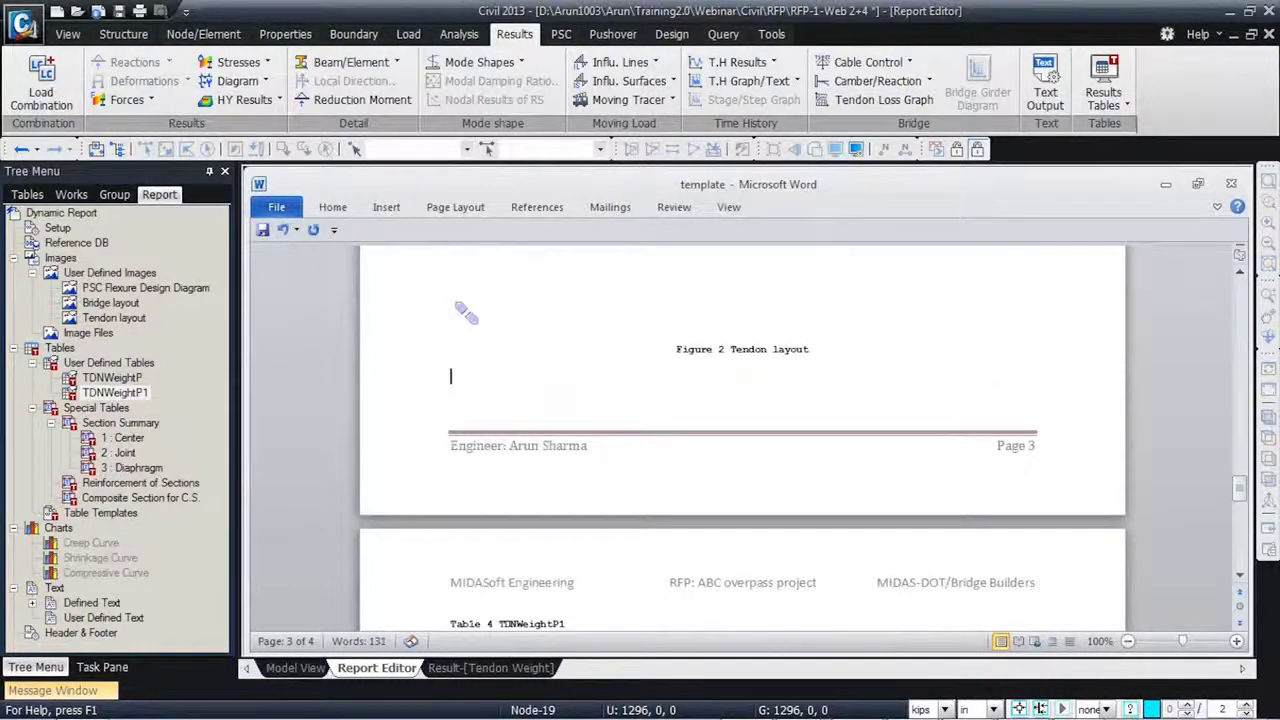
pyautogui.scroll(-5, 836, 352)
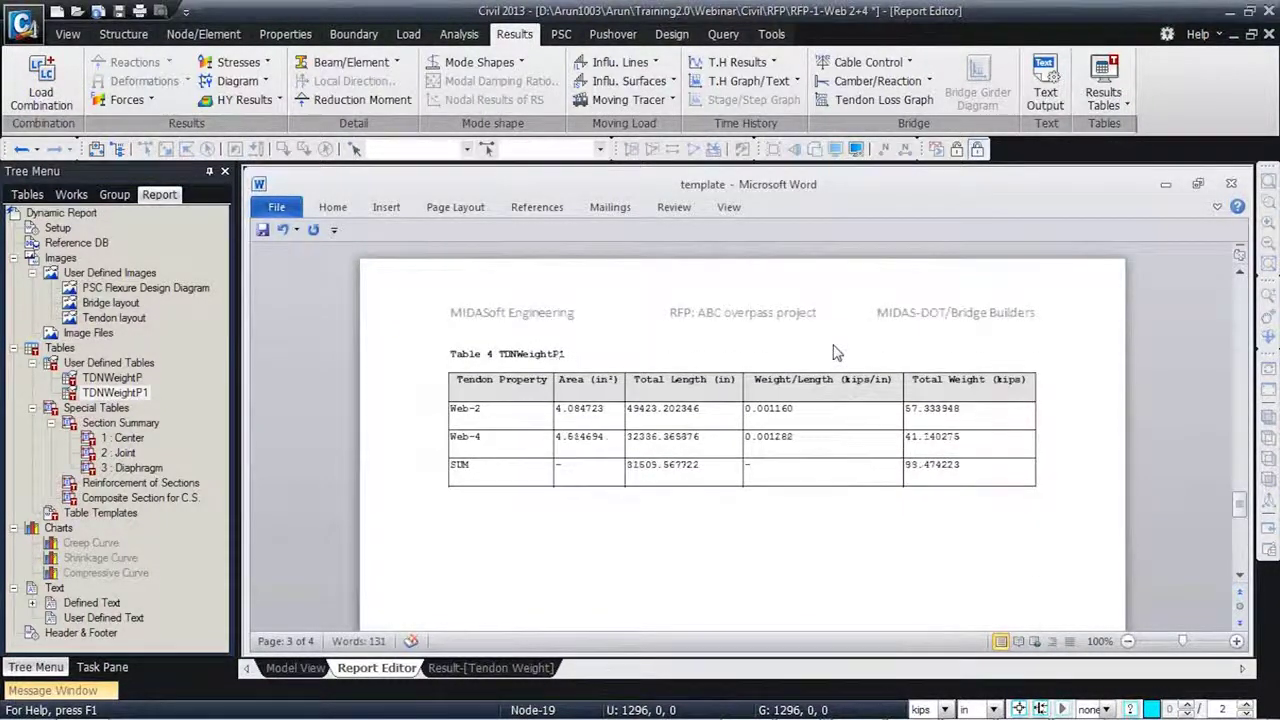
pyautogui.scroll(-1, 836, 352)
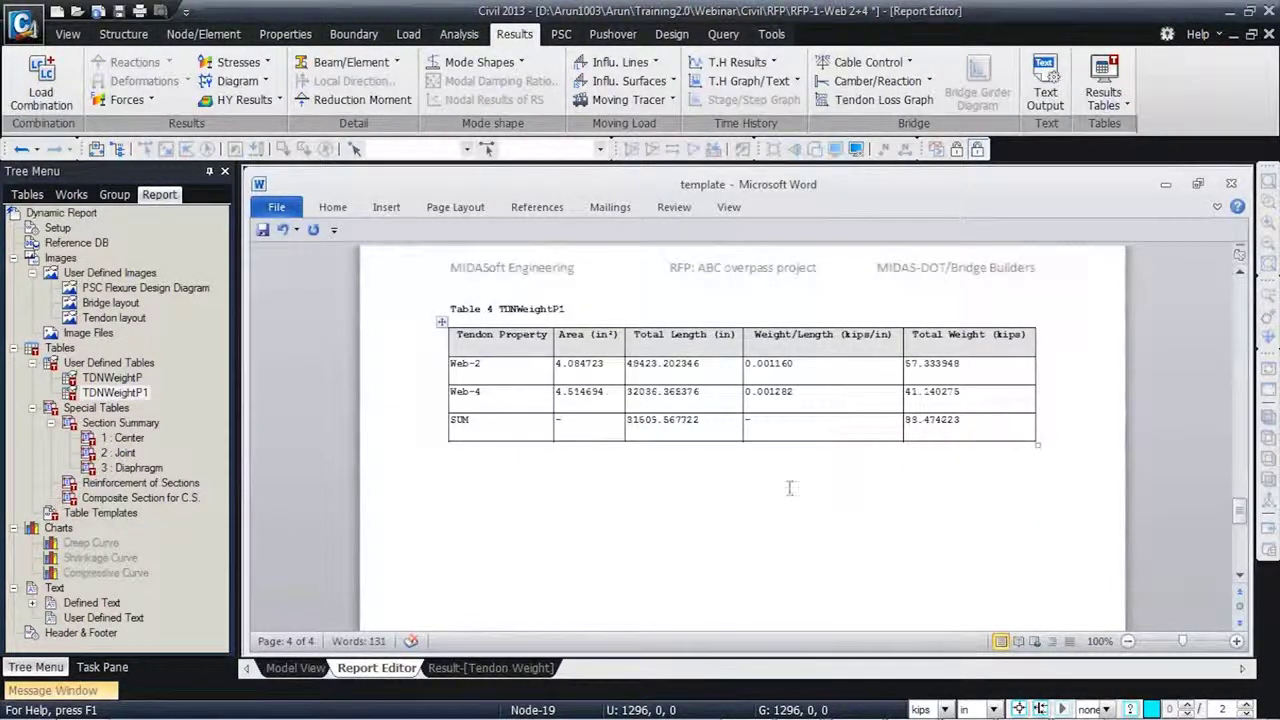
# - Review the assembled report from the tendon weight table back to the Bridge layout figure on page 1
pyautogui.scroll(10, 789, 488)
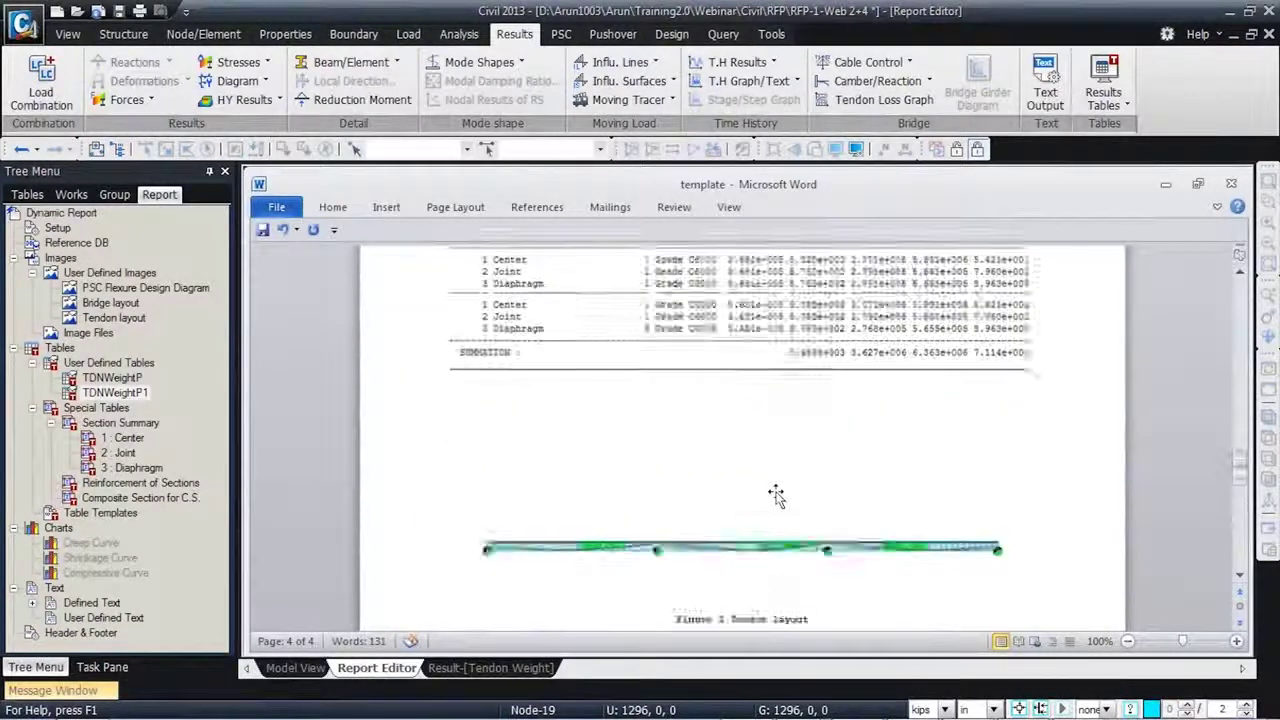
pyautogui.scroll(10, 776, 494)
pyautogui.scroll(8, 776, 494)
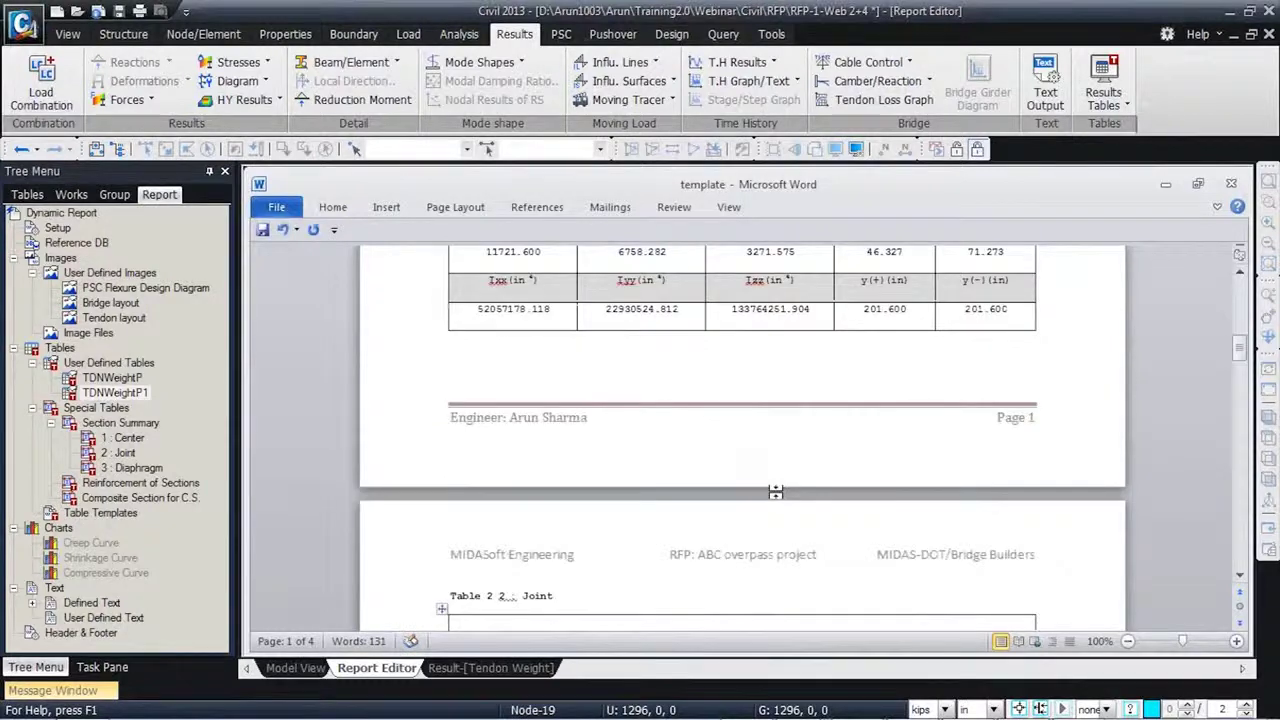
pyautogui.scroll(10, 776, 491)
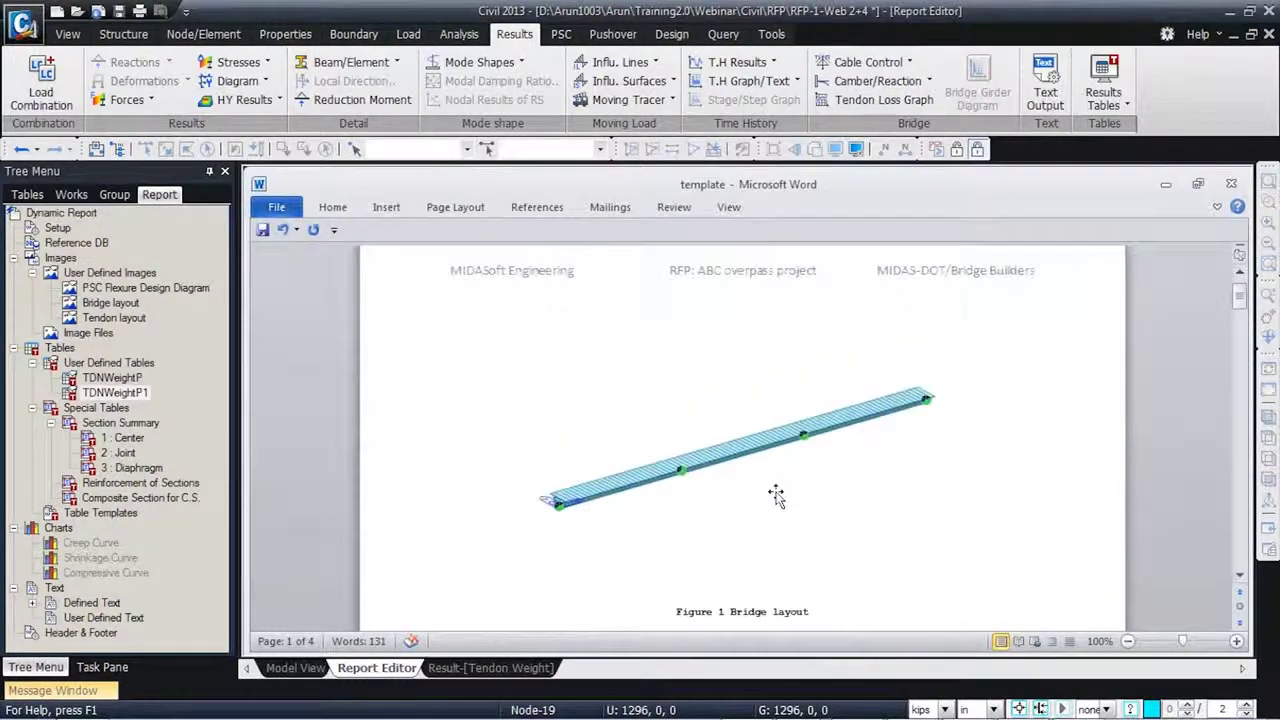
pyautogui.scroll(1, 776, 494)
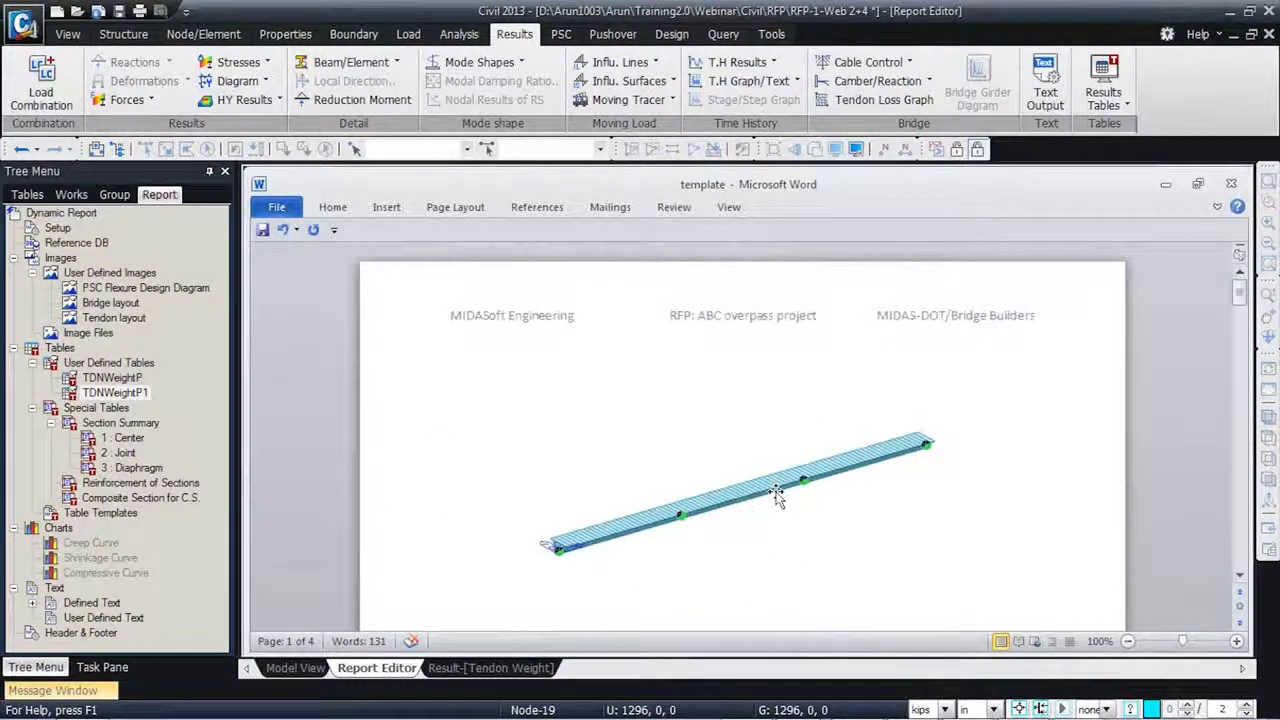
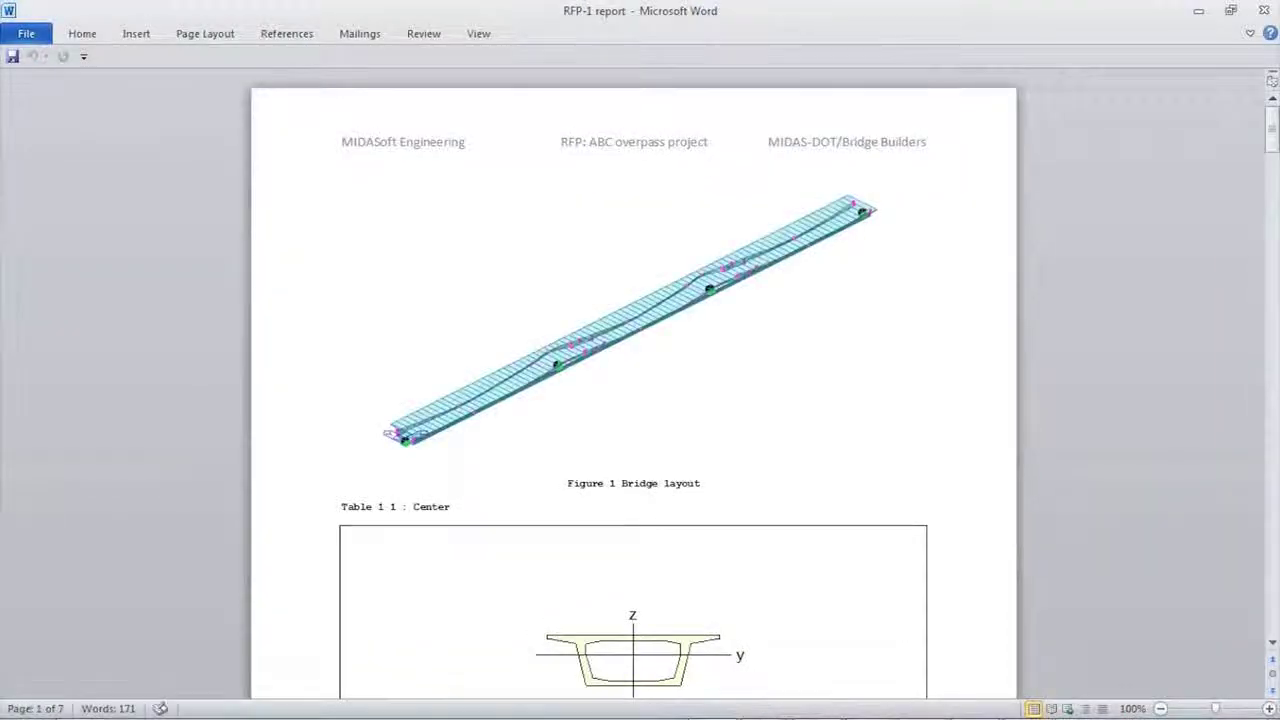
# - Examine the finished RFP-1 report in Word, from the bridge layout and section tables through the tendon data and construction stage figures
pyautogui.click(720, 430)
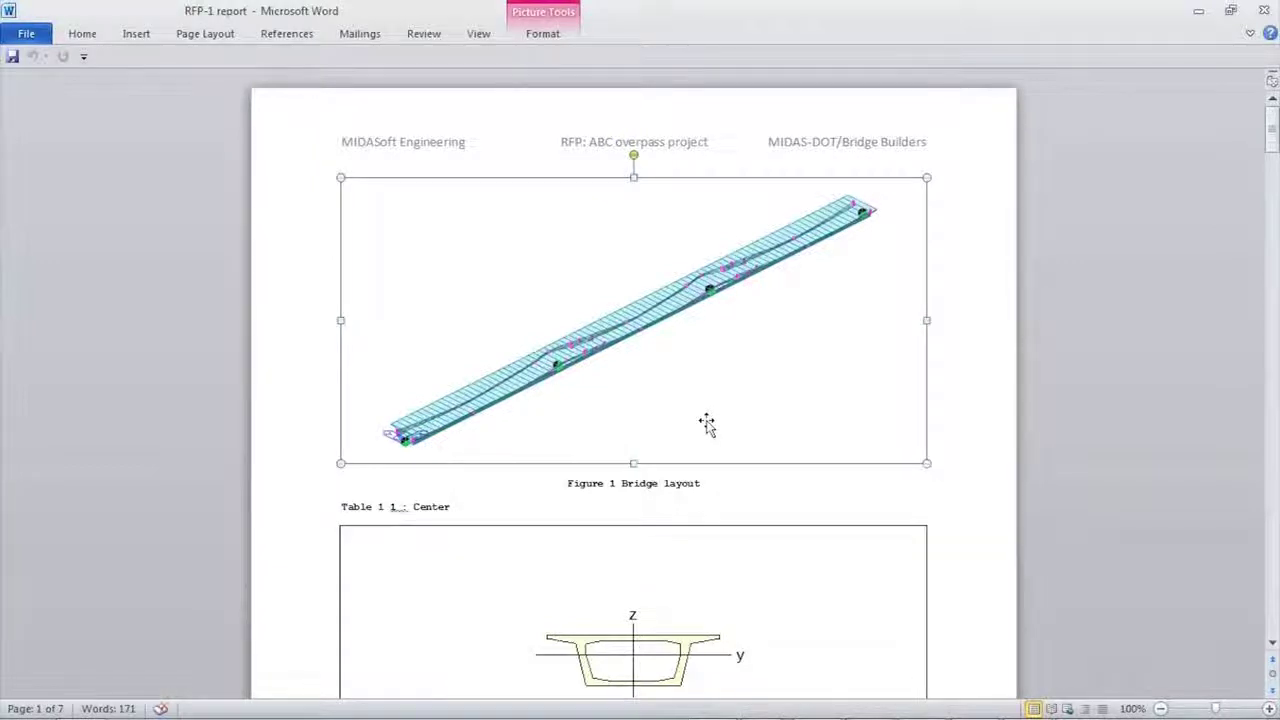
pyautogui.scroll(-15, 706, 423)
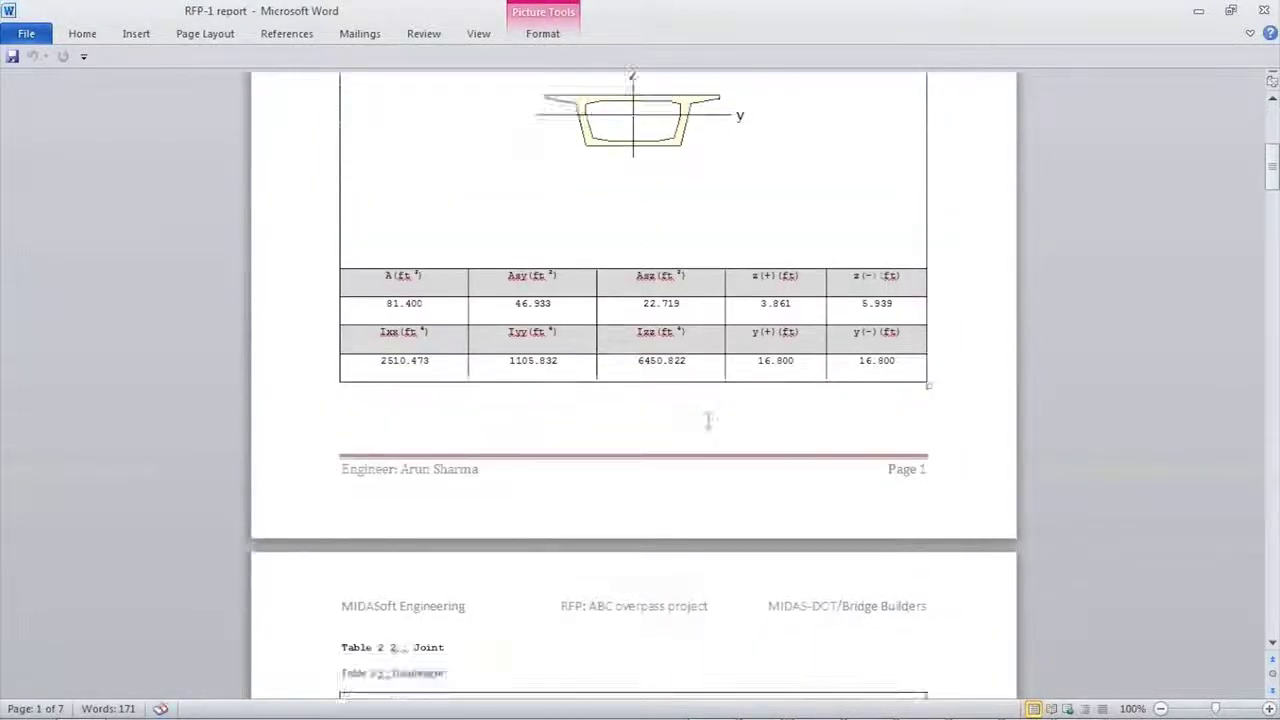
pyautogui.scroll(-15, 706, 423)
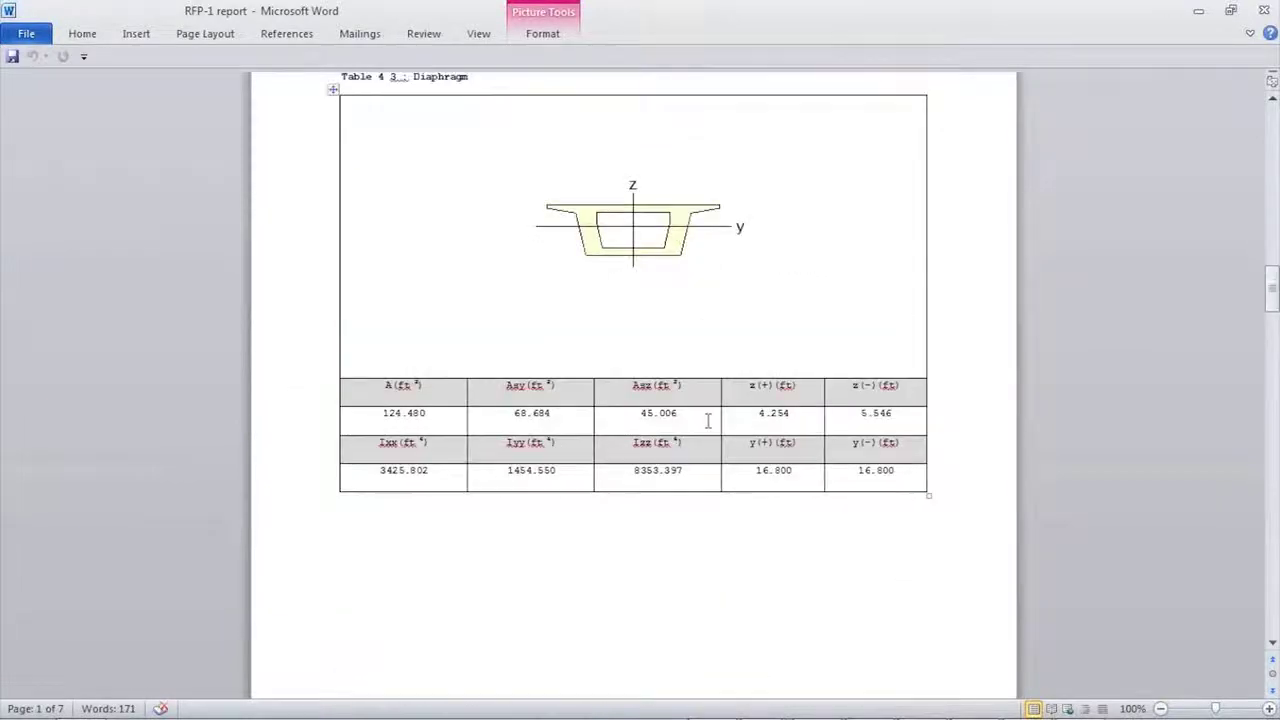
pyautogui.scroll(-15, 707, 421)
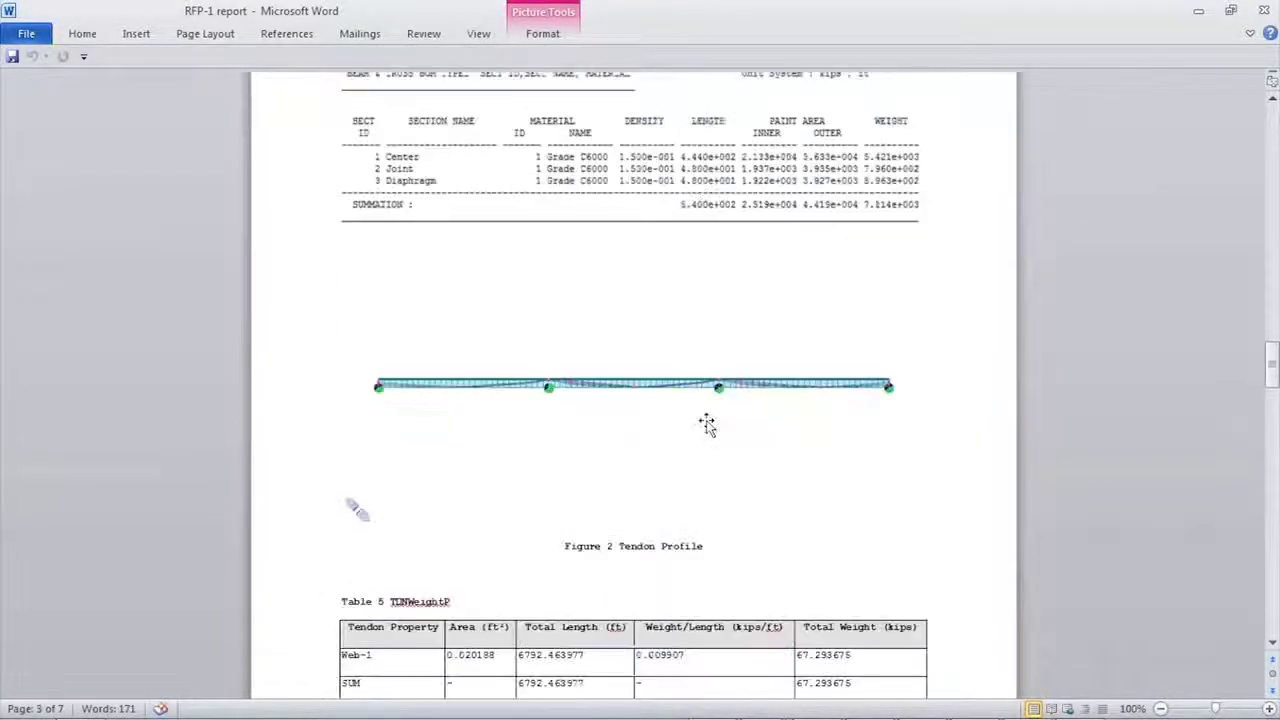
pyautogui.scroll(-10, 707, 421)
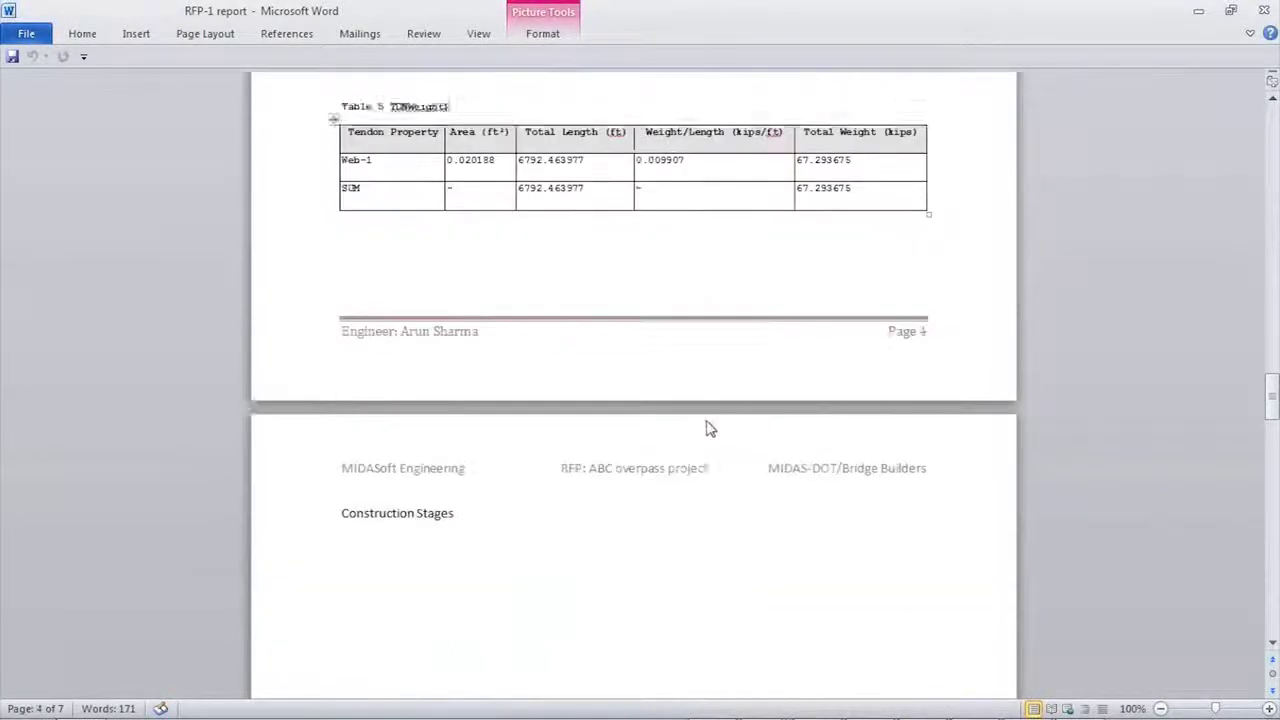
pyautogui.scroll(-6, 706, 421)
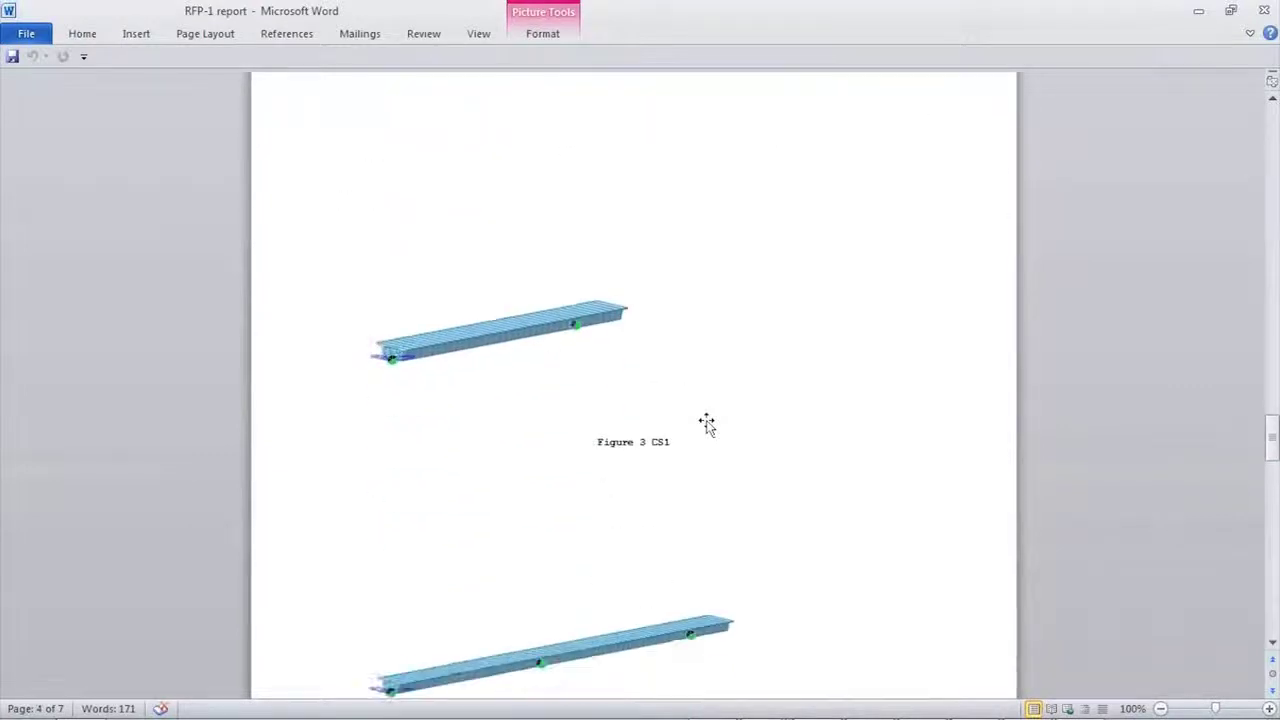
pyautogui.scroll(-2, 707, 421)
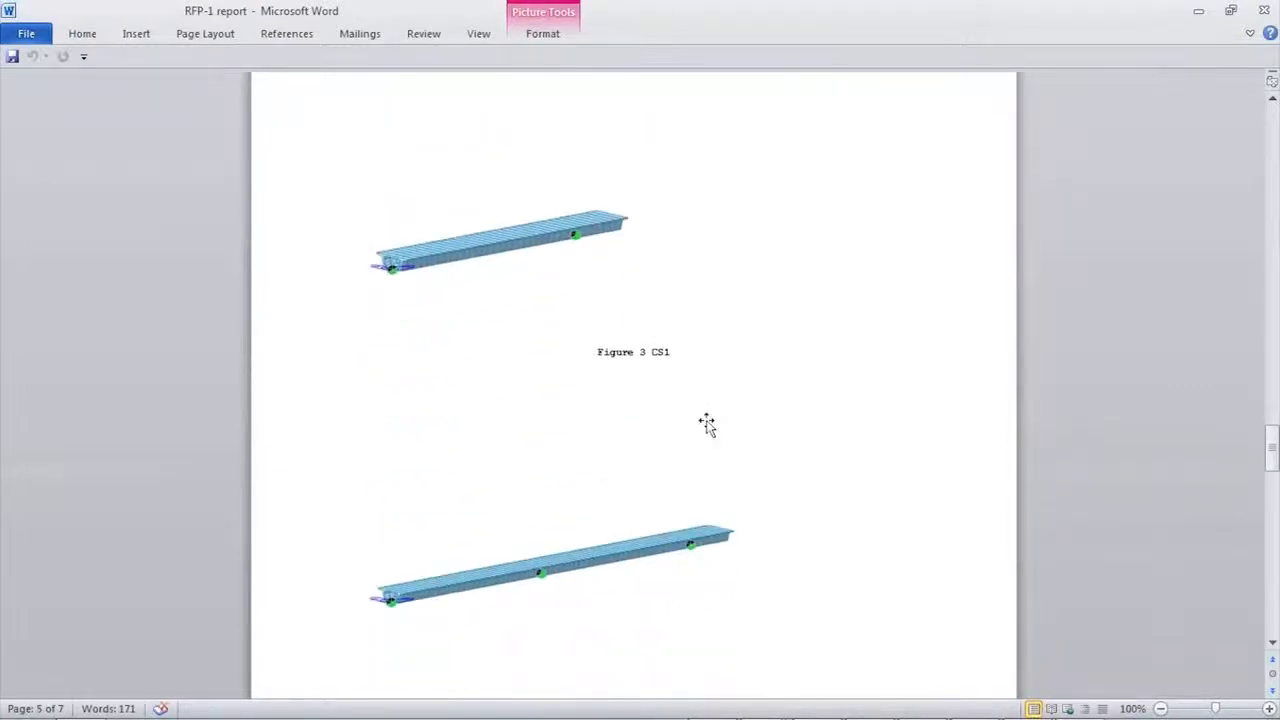
pyautogui.scroll(-15, 707, 421)
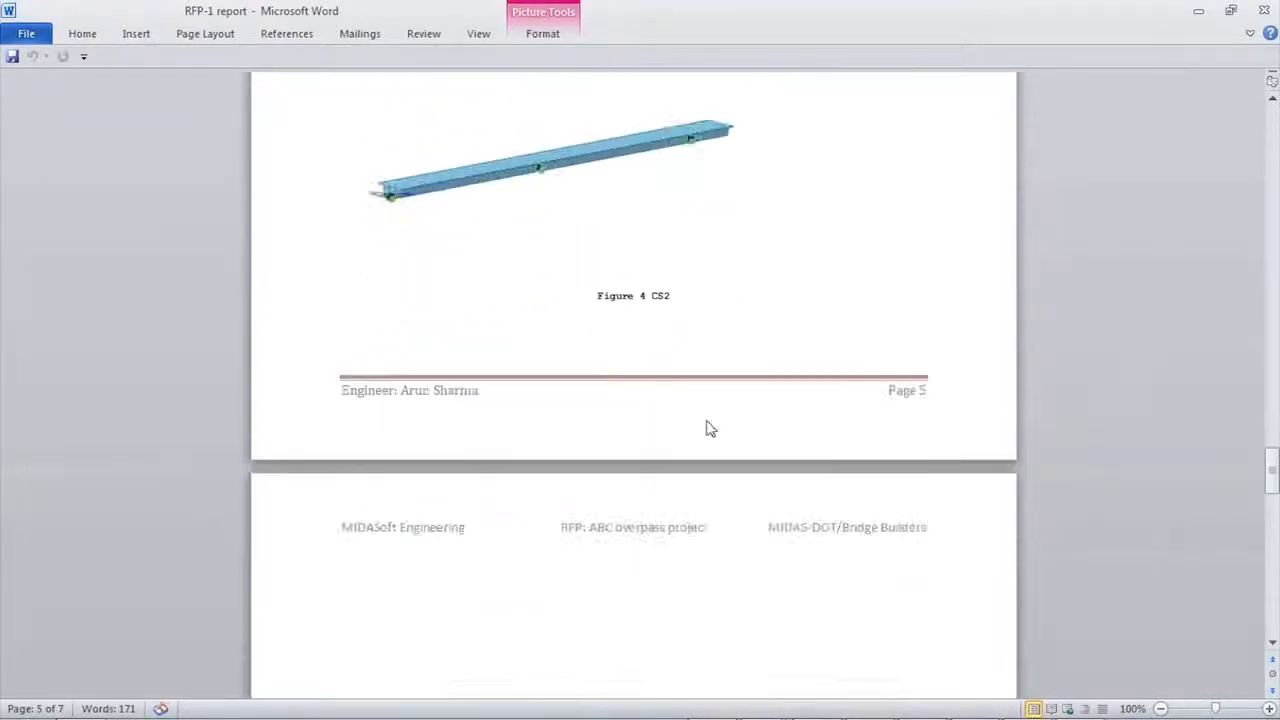
pyautogui.scroll(-6, 707, 421)
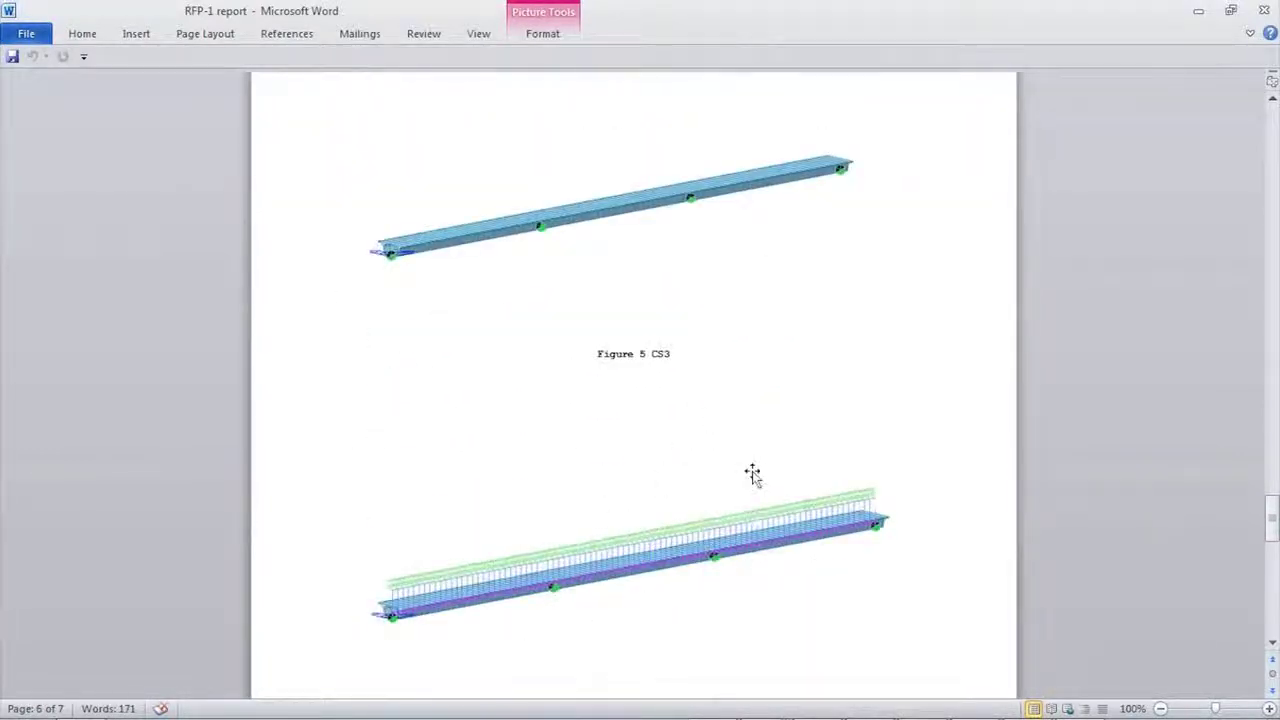
pyautogui.scroll(-2, 752, 474)
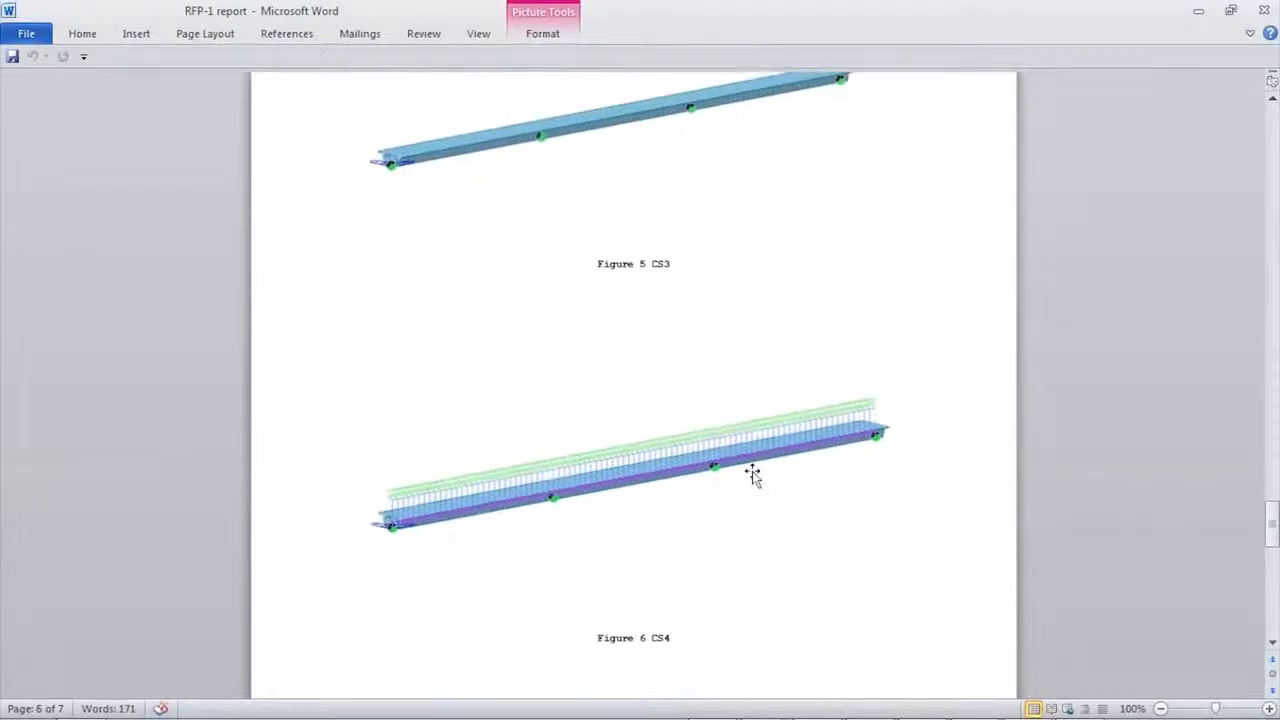
pyautogui.scroll(-2, 752, 474)
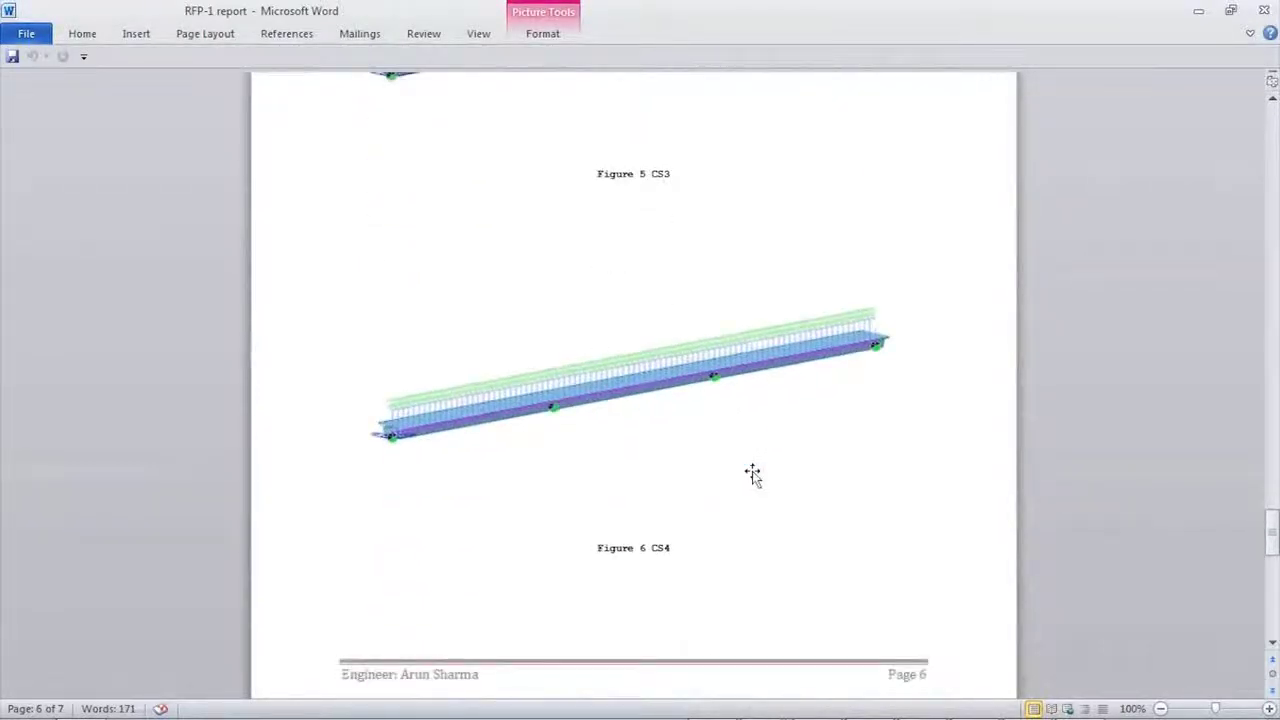
pyautogui.scroll(-4, 752, 474)
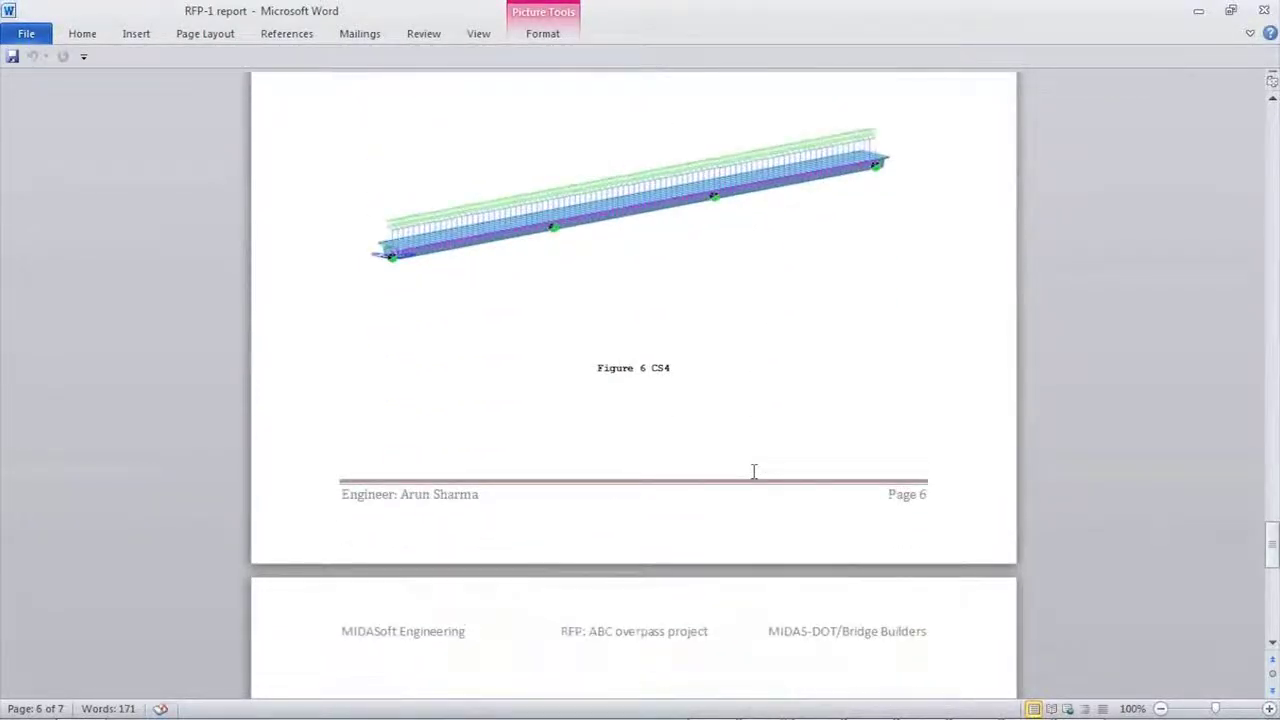
pyautogui.scroll(-3, 754, 471)
pyautogui.scroll(-7, 753, 474)
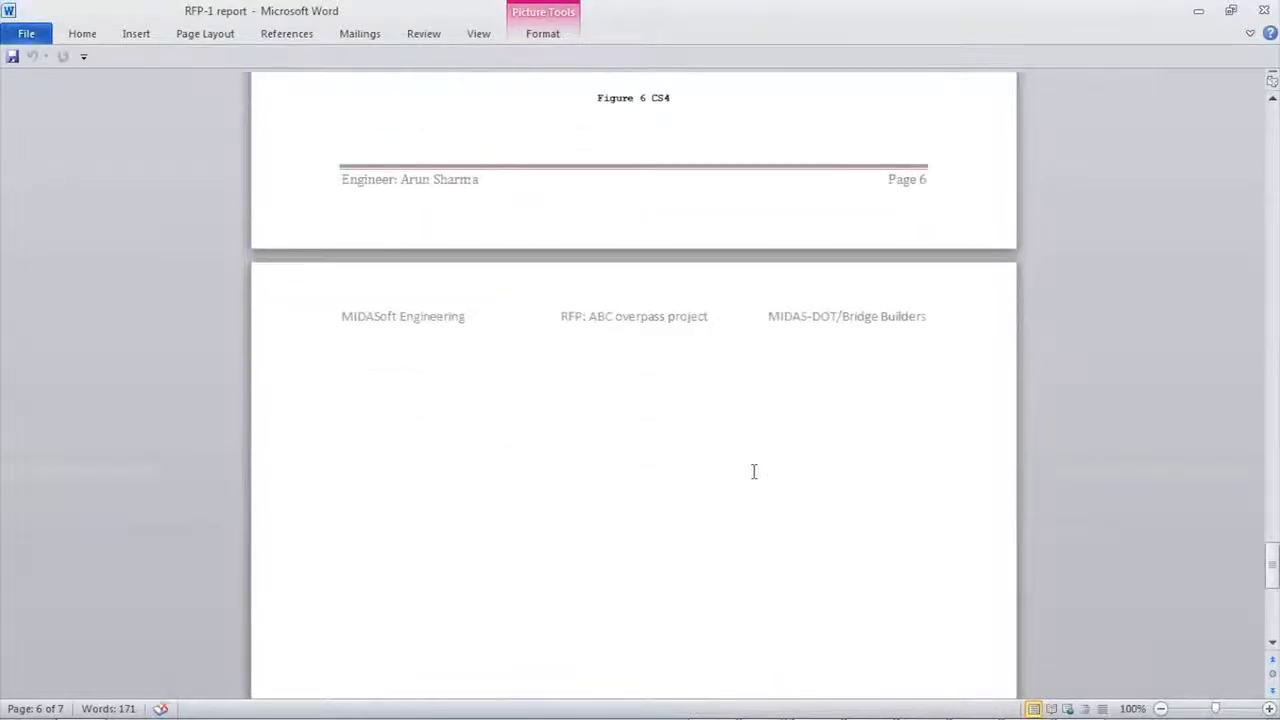
# - Switch from the Word report to the model view in midas Civil and review the AASHTO-LRFD12 PSC design parameters
pyautogui.scroll(12, 754, 471)
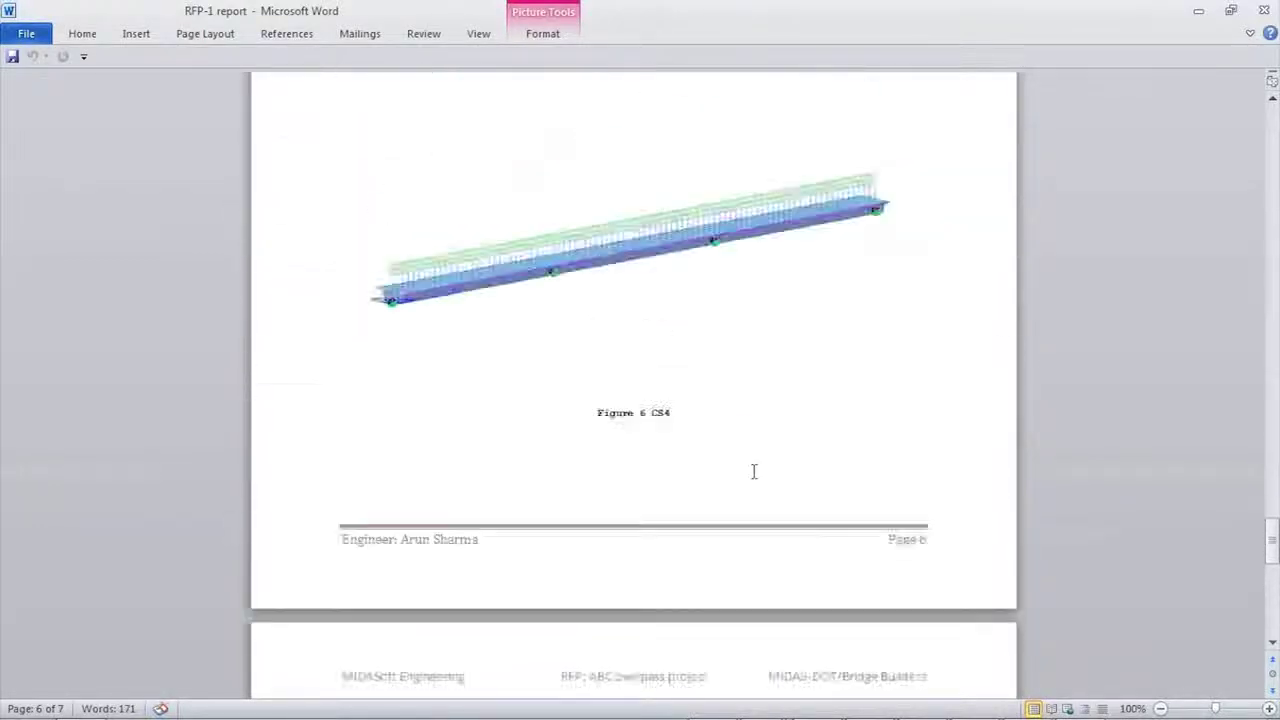
pyautogui.click(1201, 14)
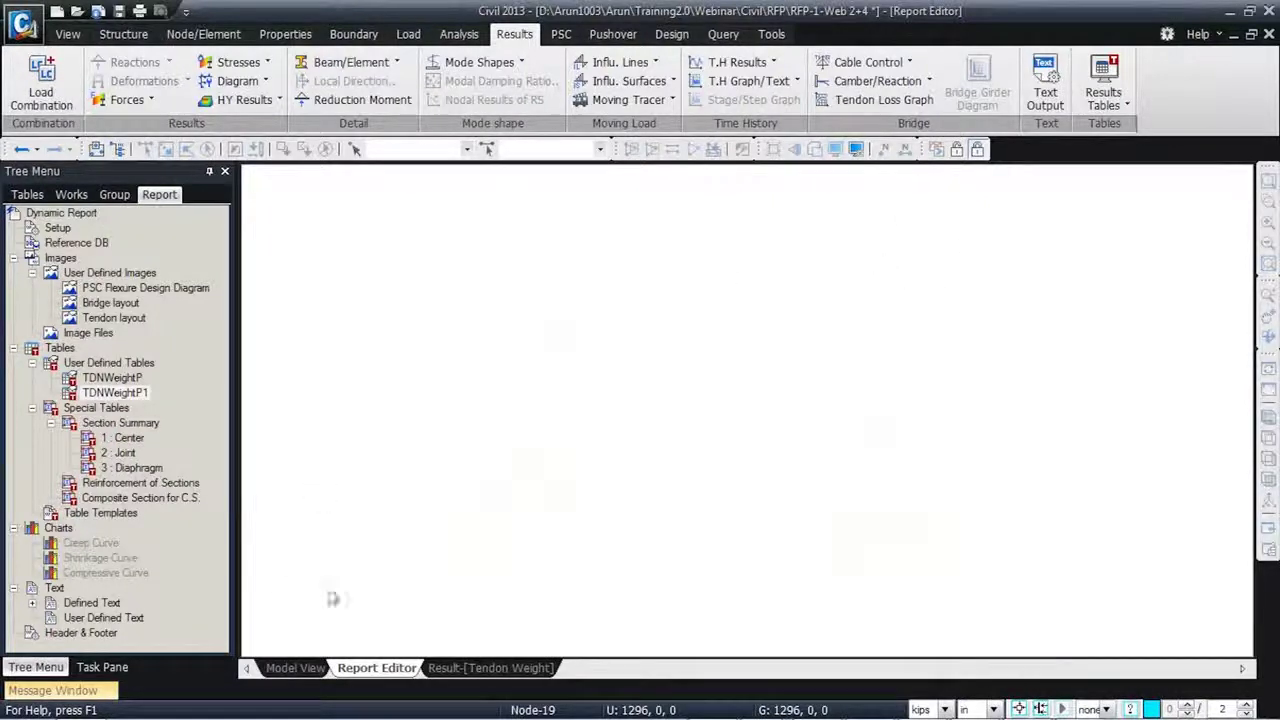
pyautogui.click(296, 668)
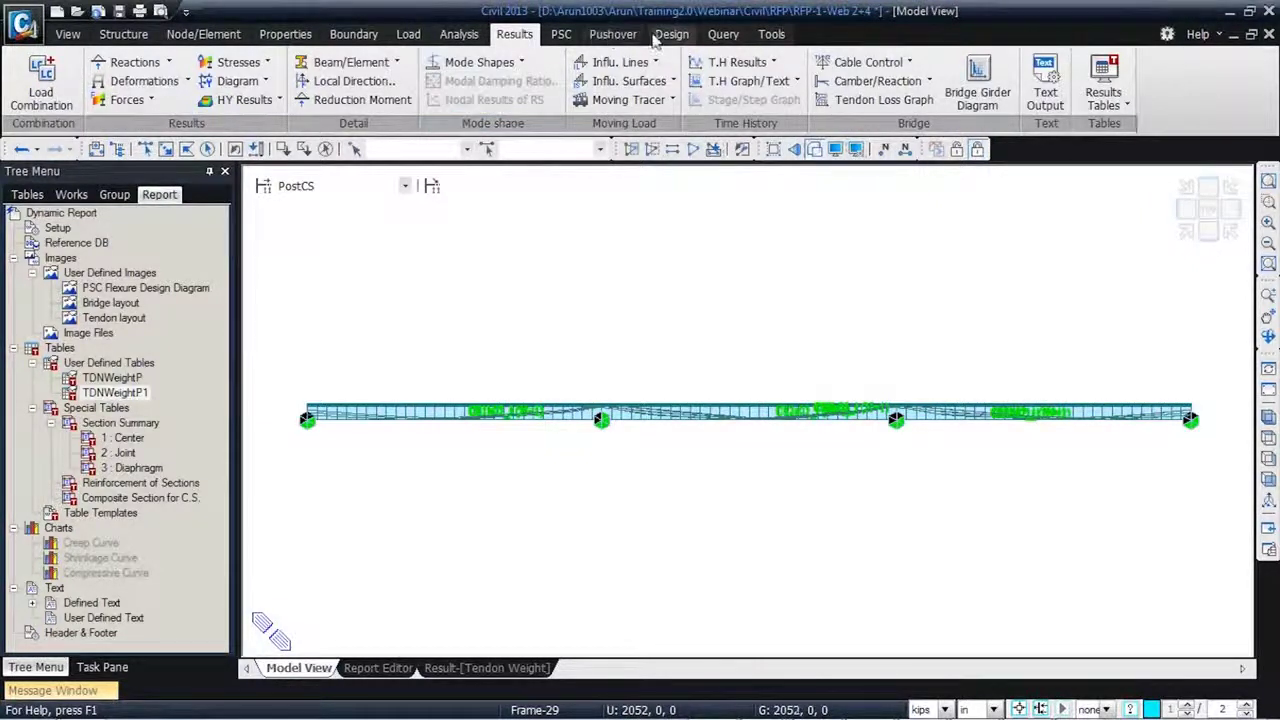
pyautogui.click(575, 38)
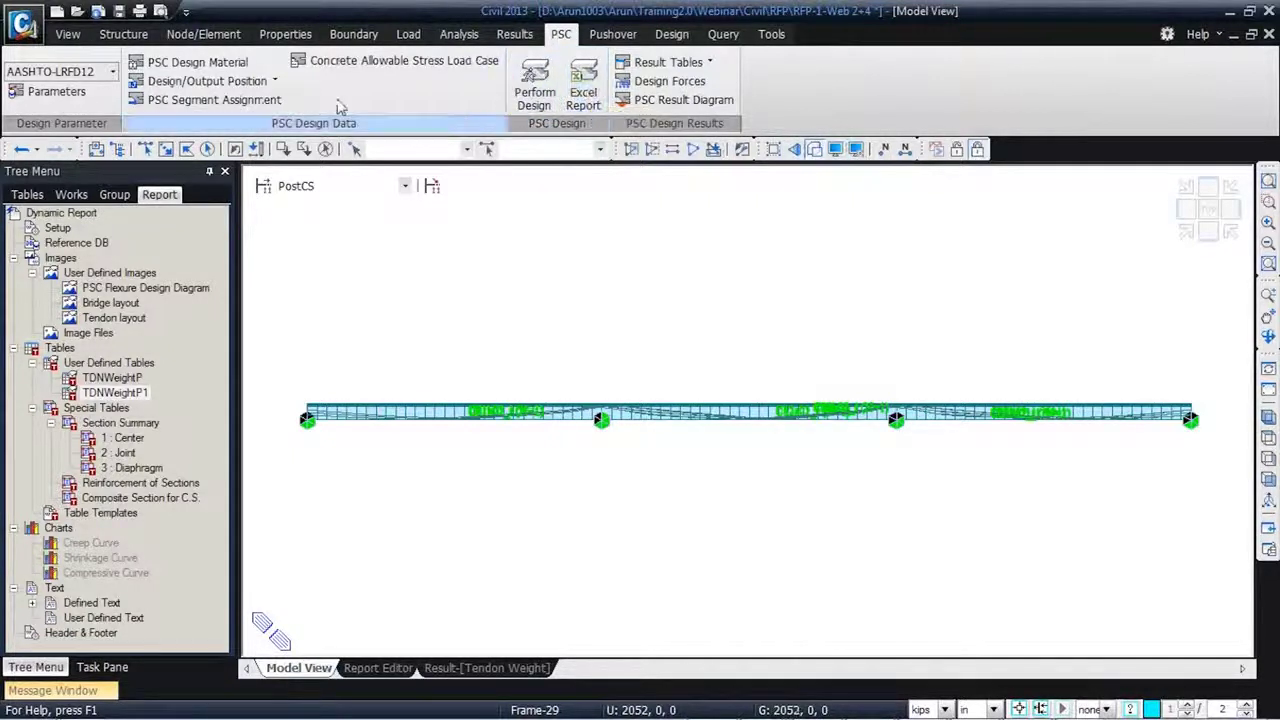
pyautogui.click(62, 91)
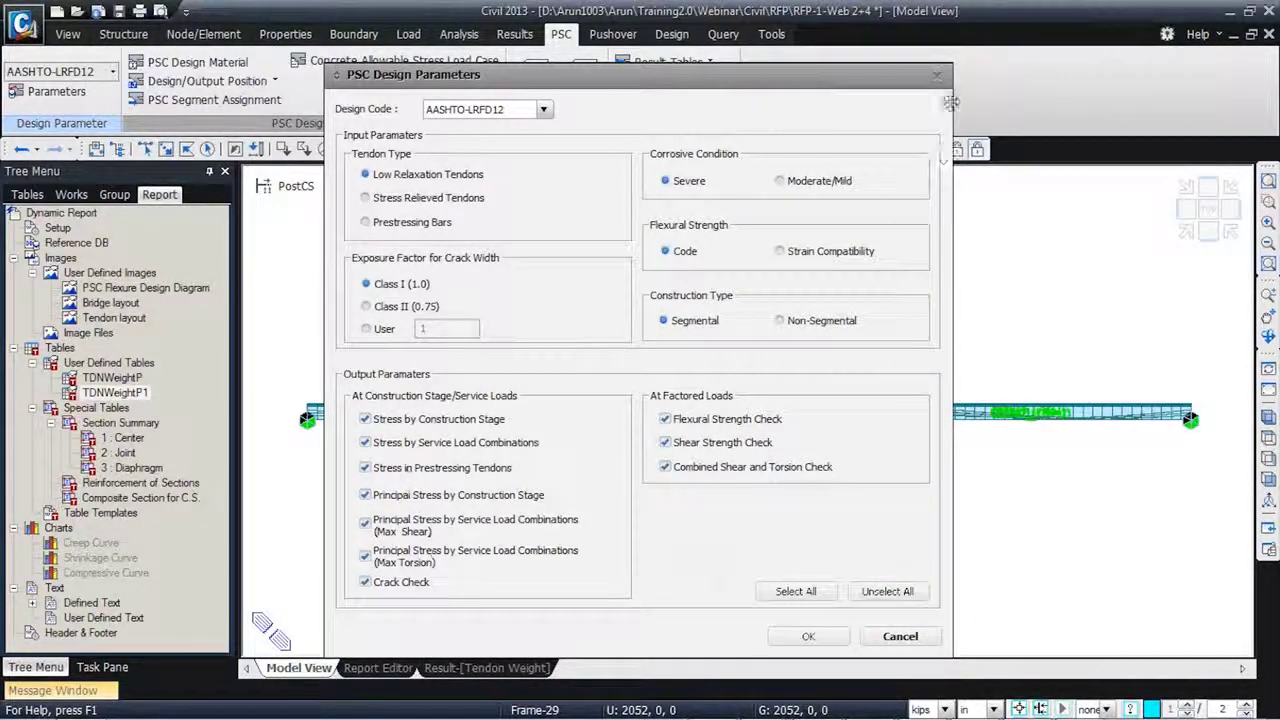
pyautogui.click(936, 75)
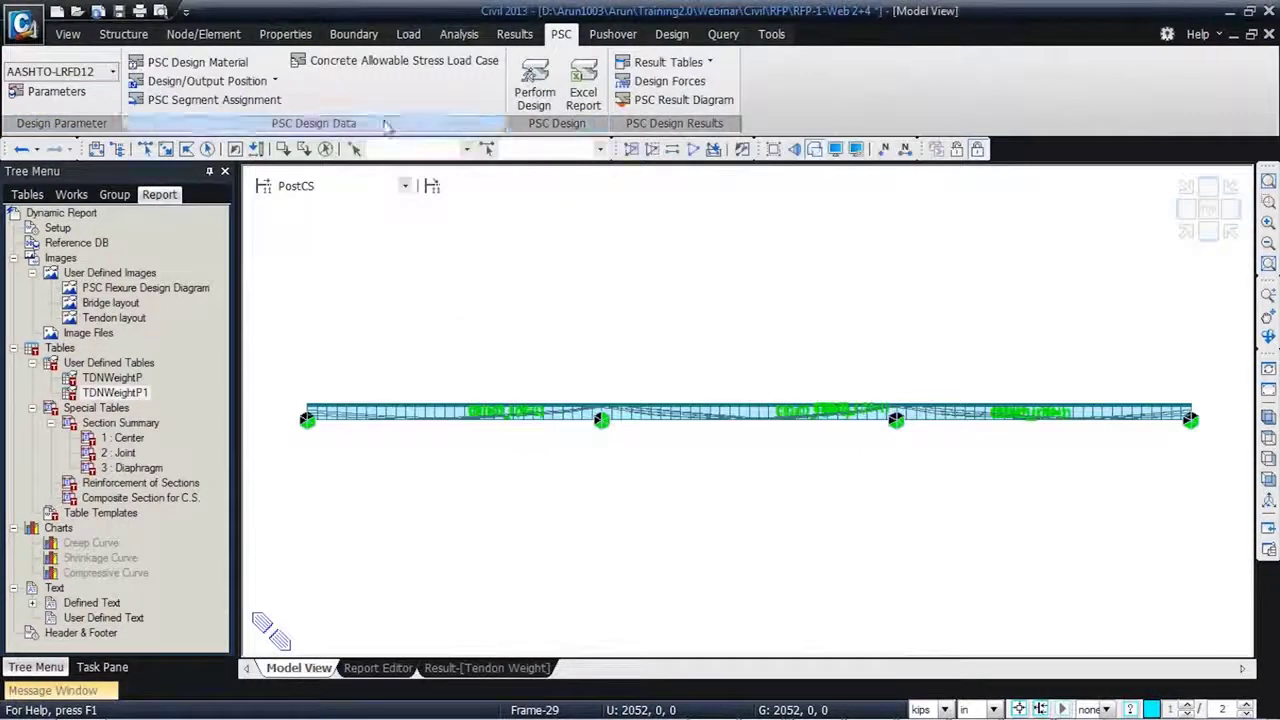
# - Review the code and rebar grades assigned to the Grade C6000 concrete in the PSC design material settings
pyautogui.click(240, 63)
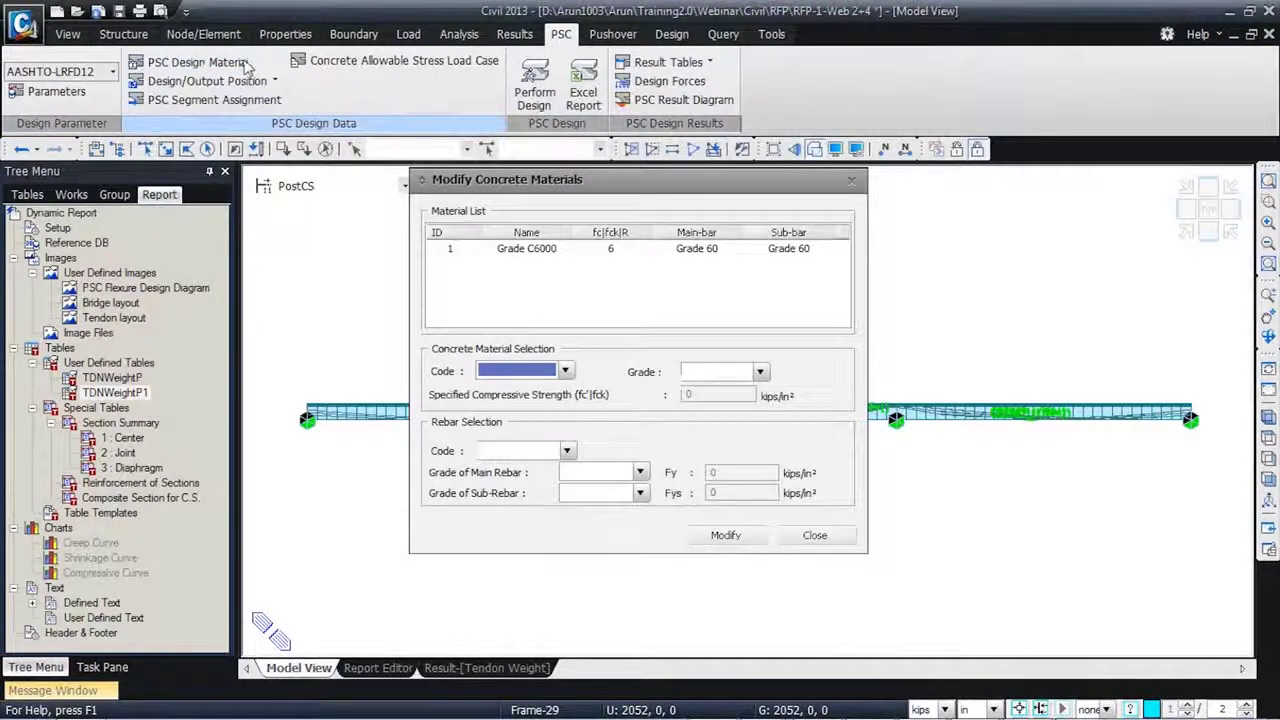
pyautogui.click(542, 250)
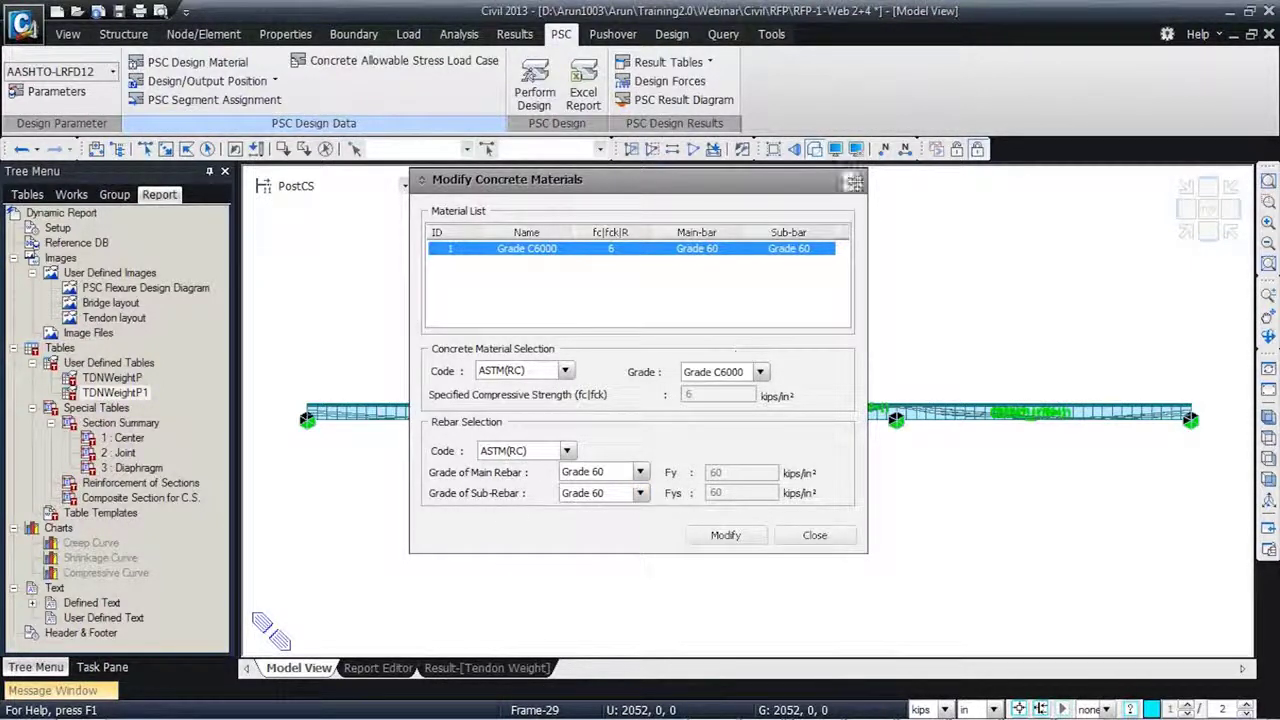
pyautogui.click(851, 180)
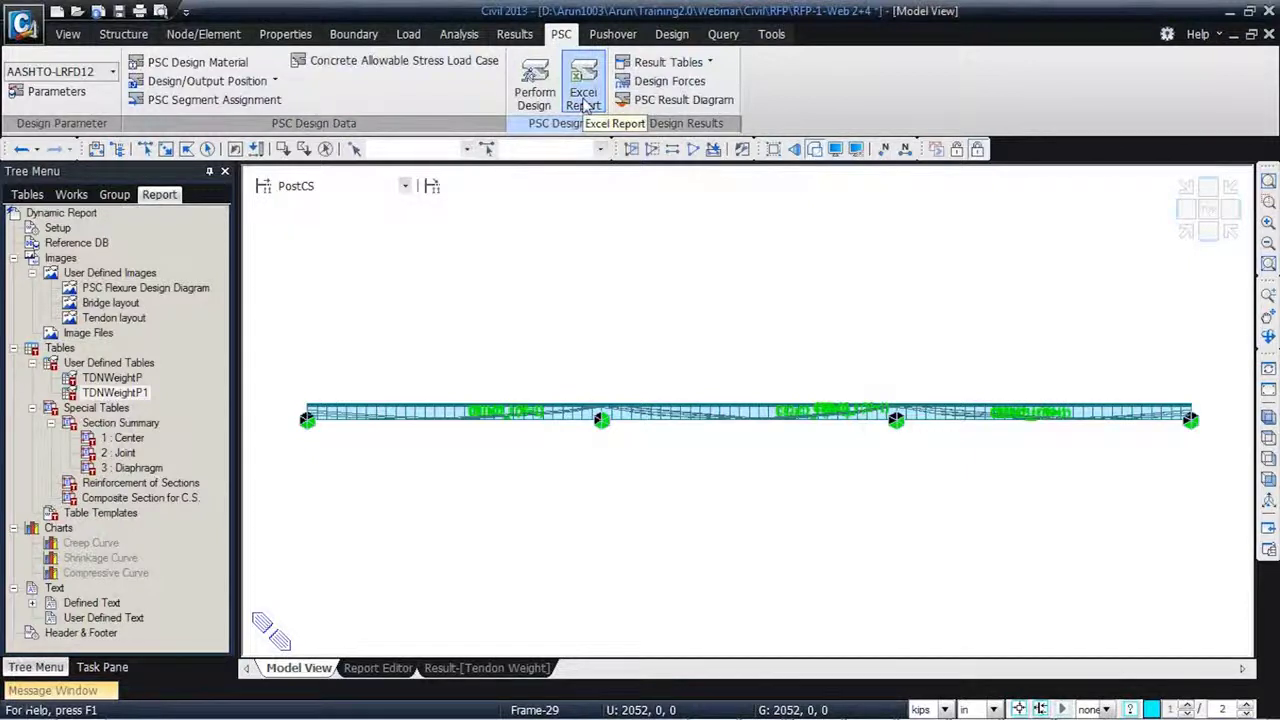
# - Display the PSC Flexure-y force diagram for all combinations with both Max and Min, line thickness 1 and Solid fill
pyautogui.click(660, 104)
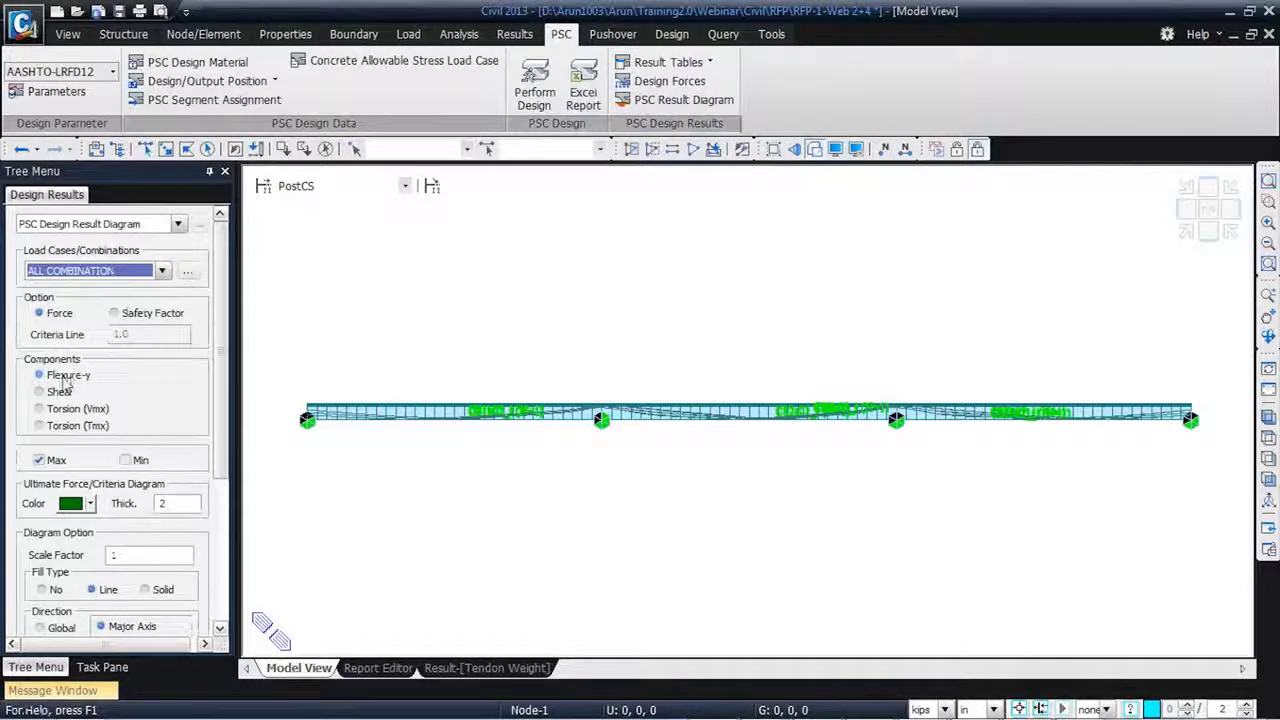
pyautogui.moveTo(222, 406); pyautogui.dragTo(220, 472)
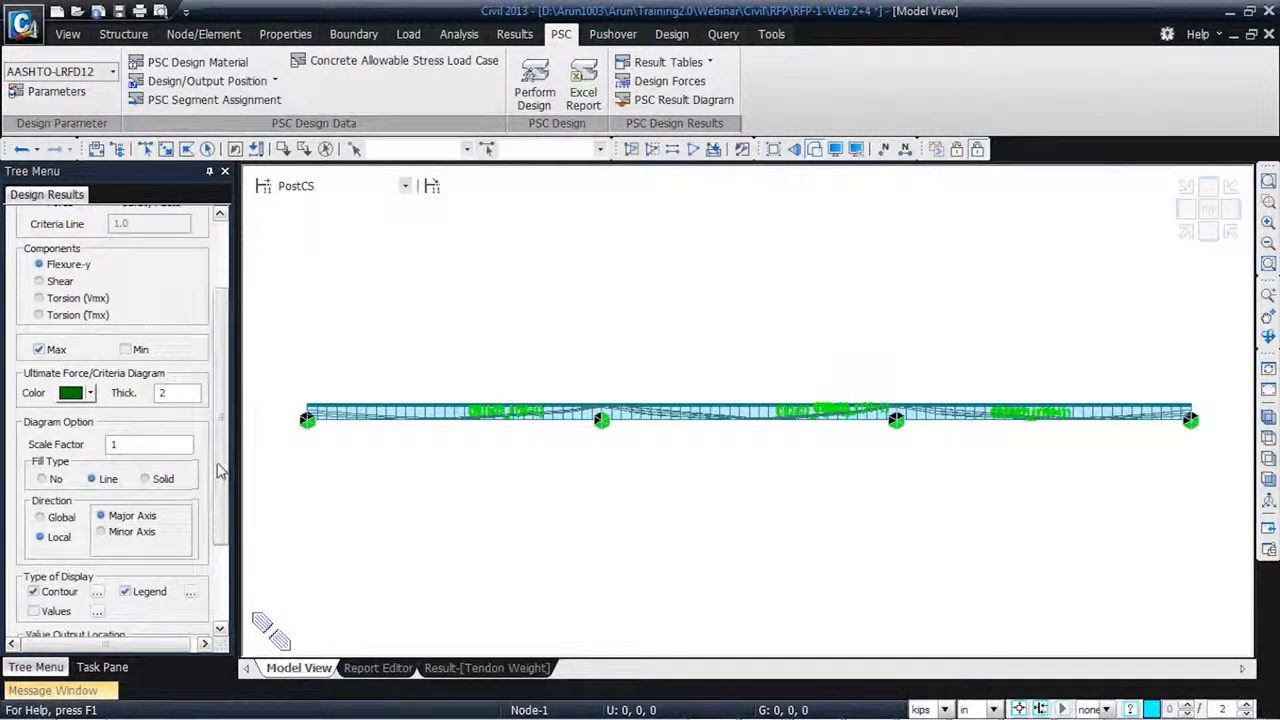
pyautogui.click(126, 350)
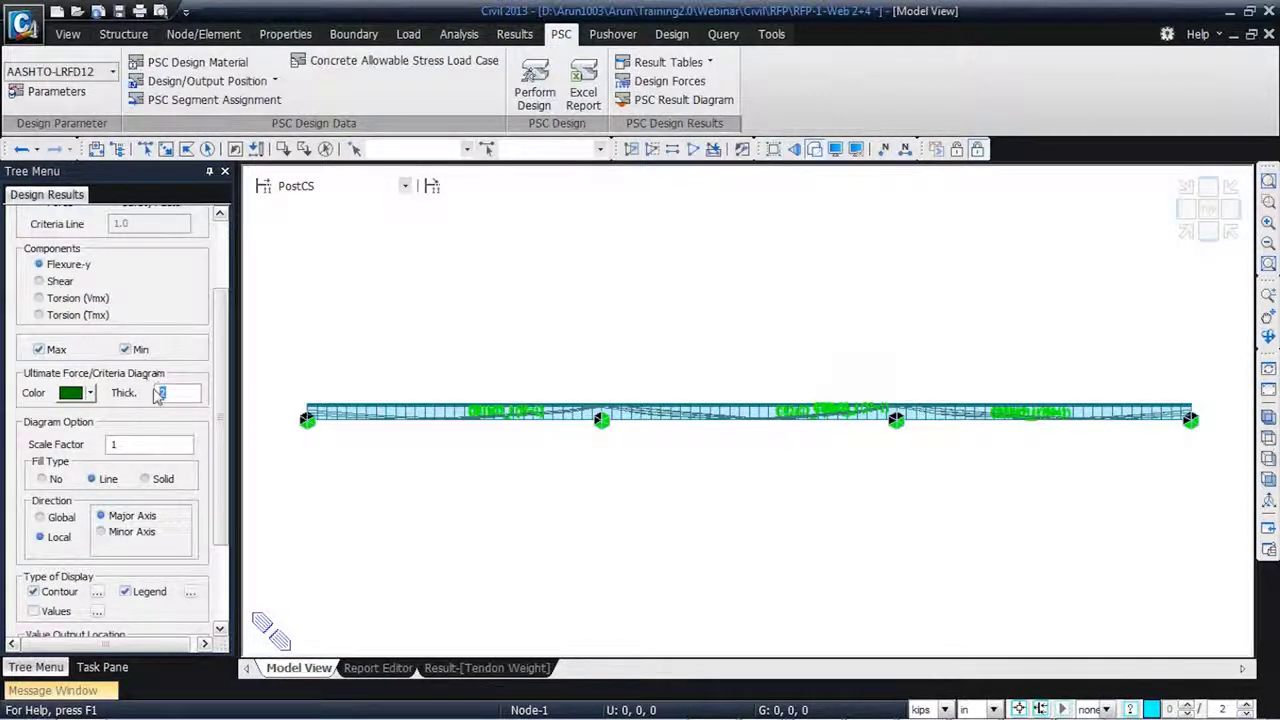
pyautogui.write('1')
pyautogui.click(145, 479)
pyautogui.scroll(-3, 225, 490)
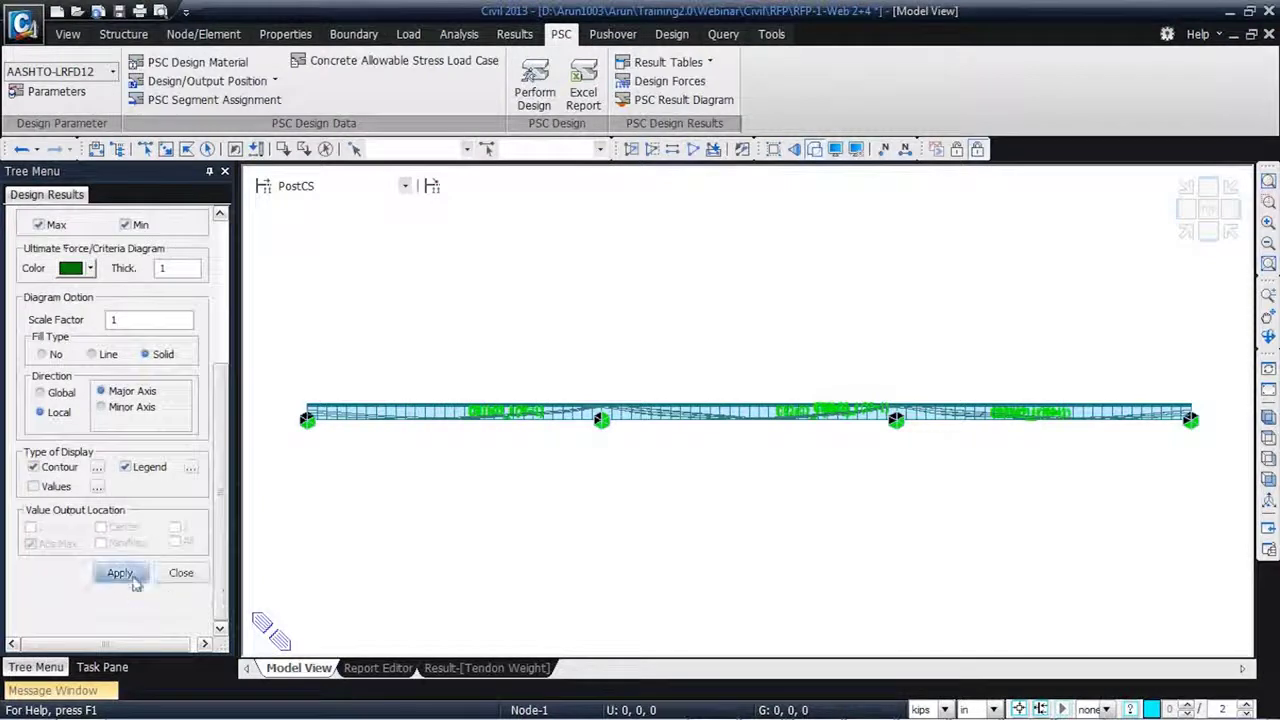
pyautogui.click(117, 572)
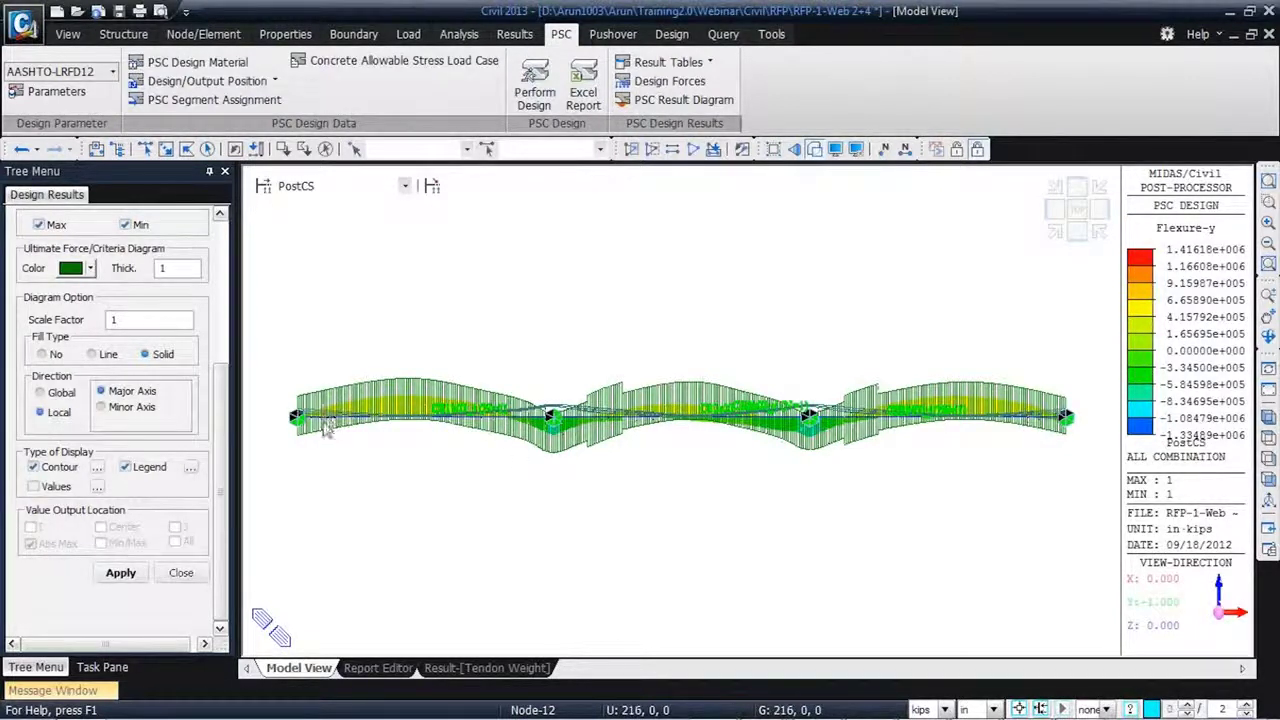
pyautogui.scroll(3, 222, 473)
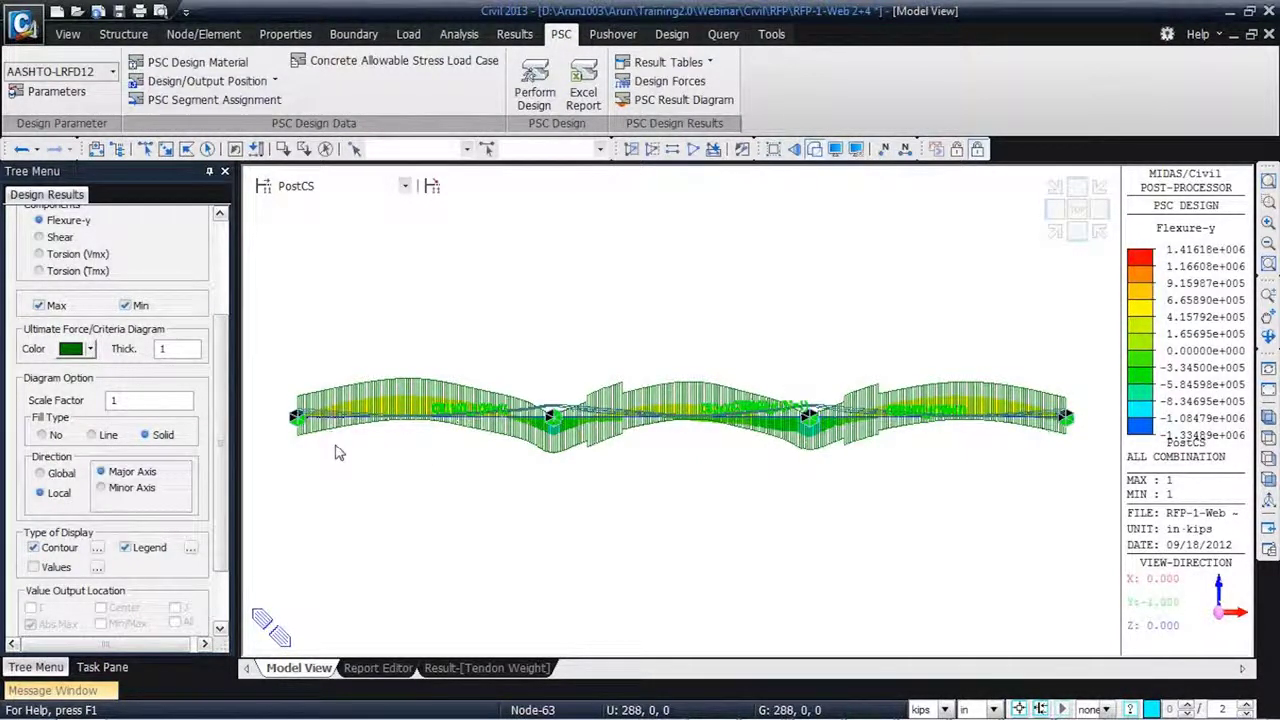
pyautogui.moveTo(1024, 418)
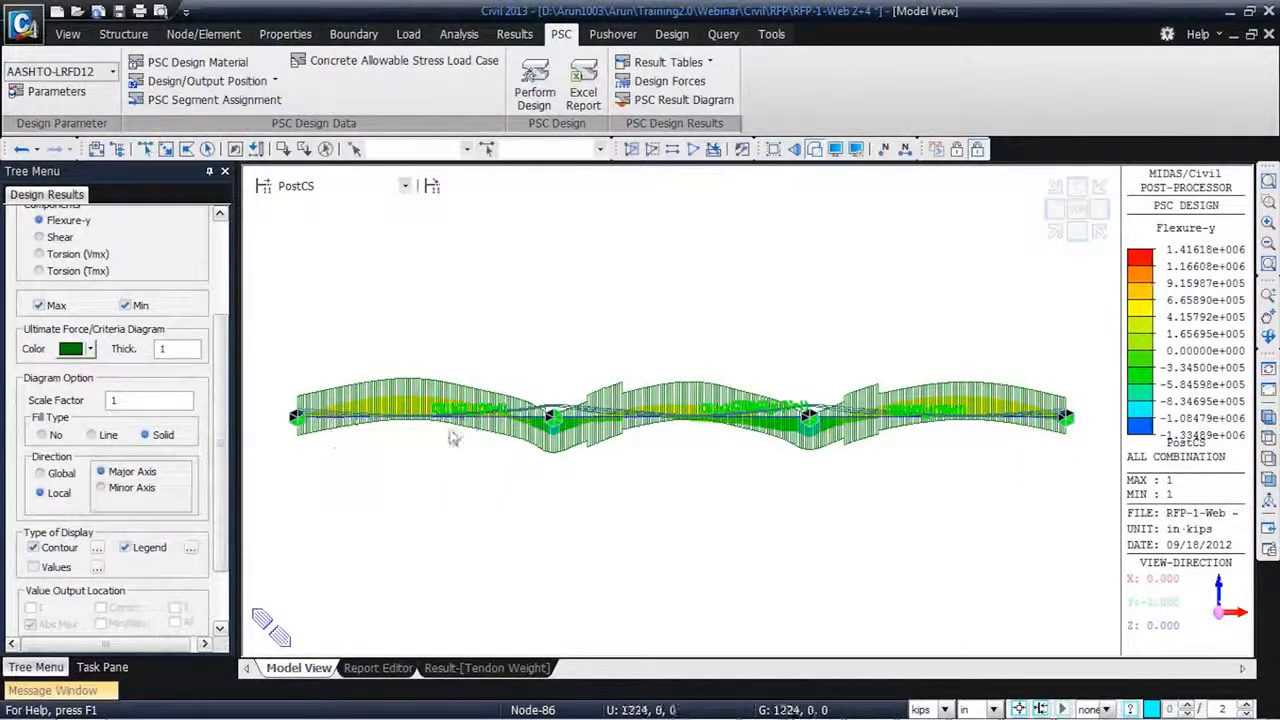
pyautogui.moveTo(647, 437)
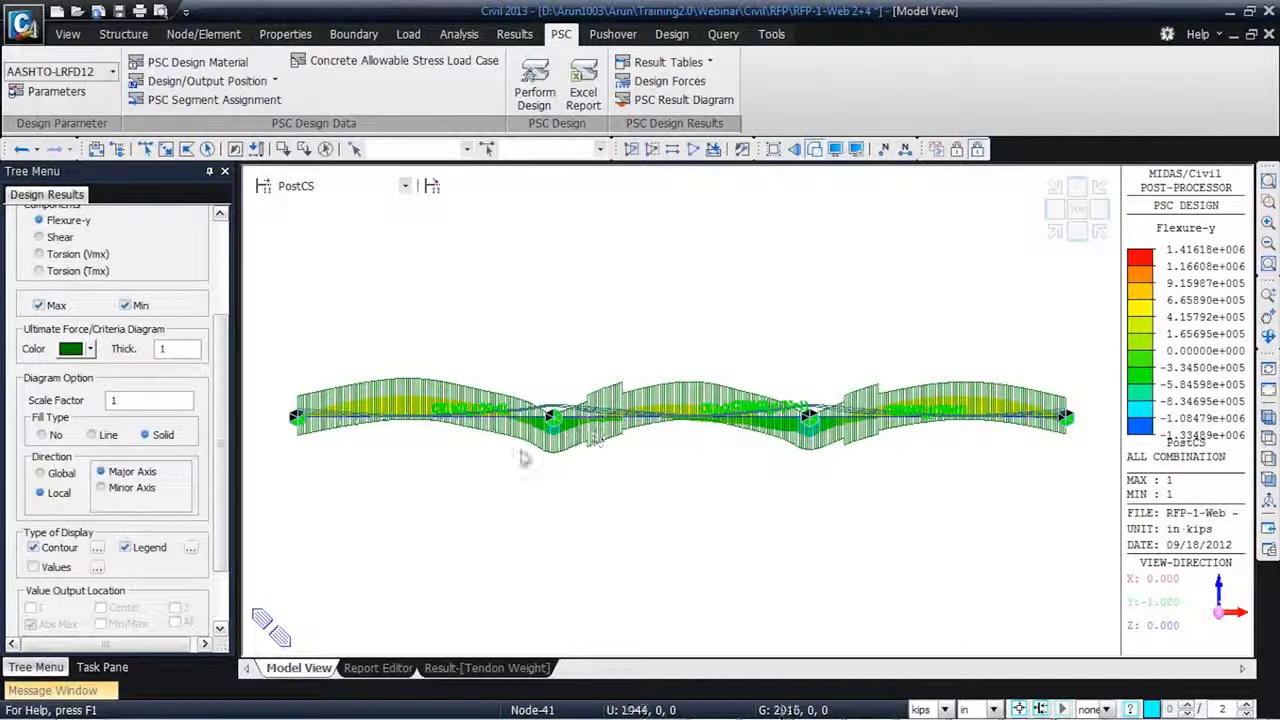
pyautogui.rightClick(463, 477)
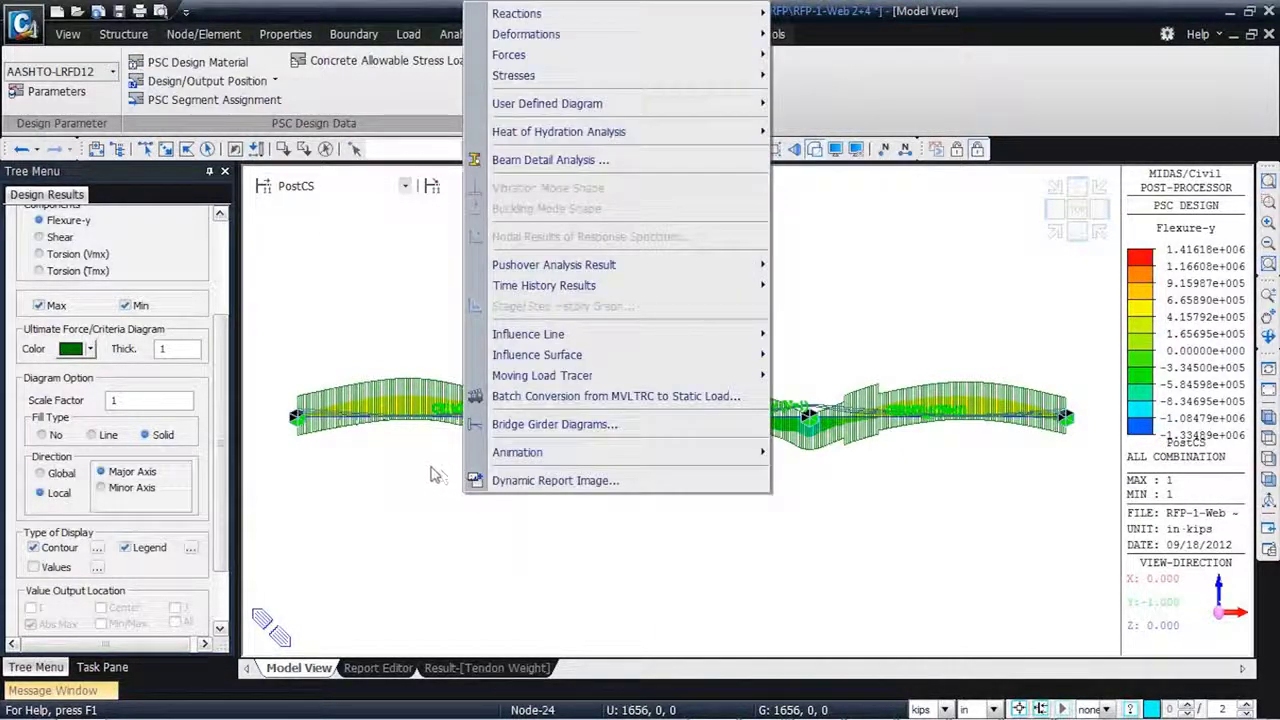
pyautogui.click(432, 474)
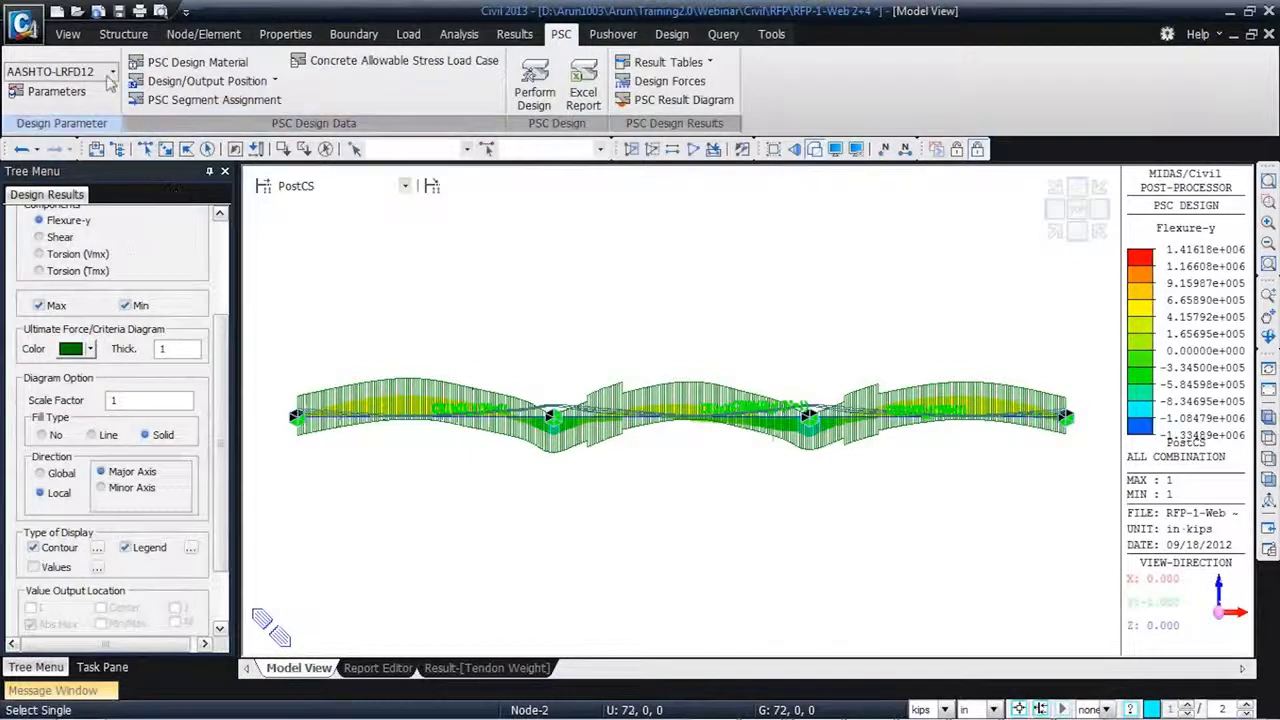
# - Close the design results settings and hide all tendon profiles from the model view
pyautogui.click(68, 35)
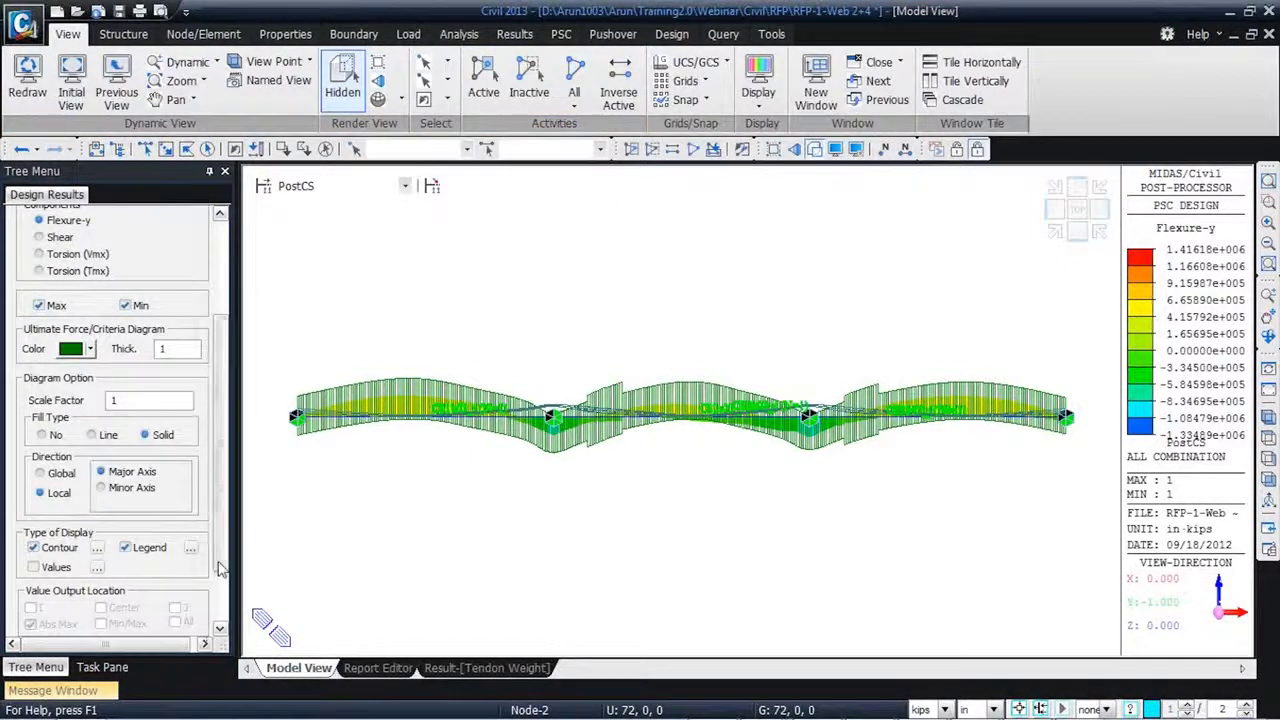
pyautogui.scroll(-3, 218, 600)
pyautogui.click(179, 581)
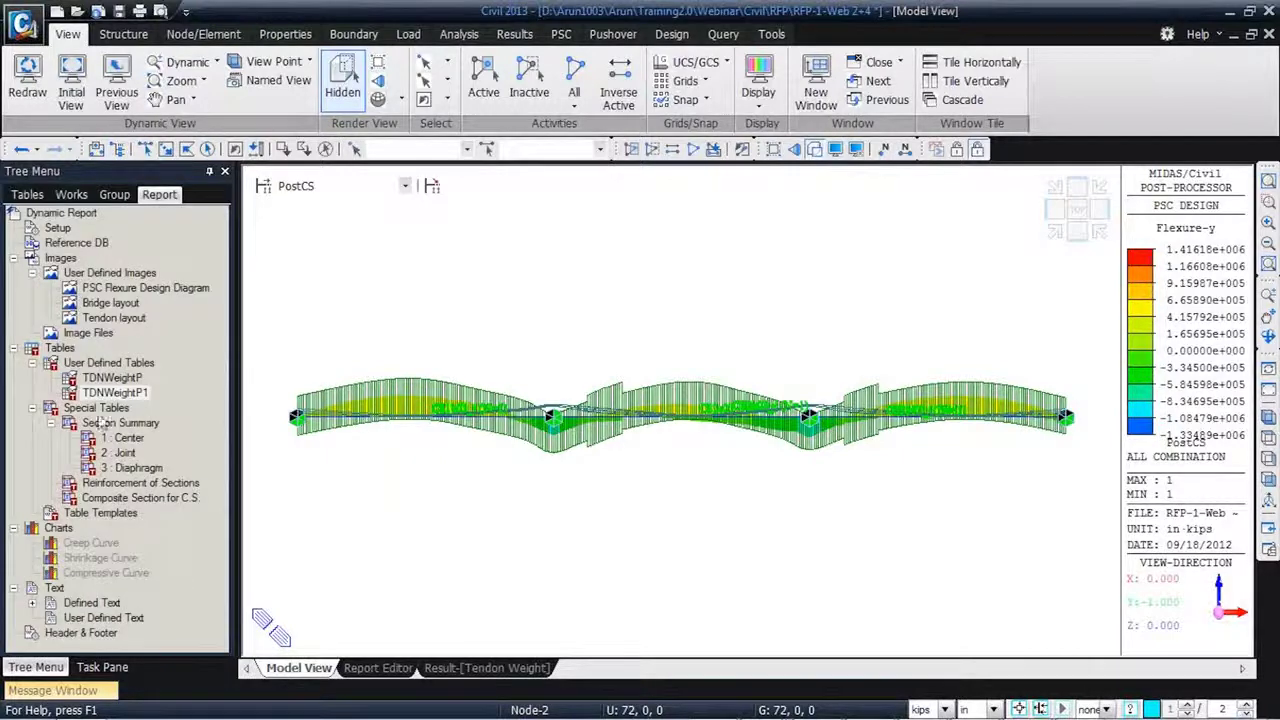
pyautogui.click(71, 195)
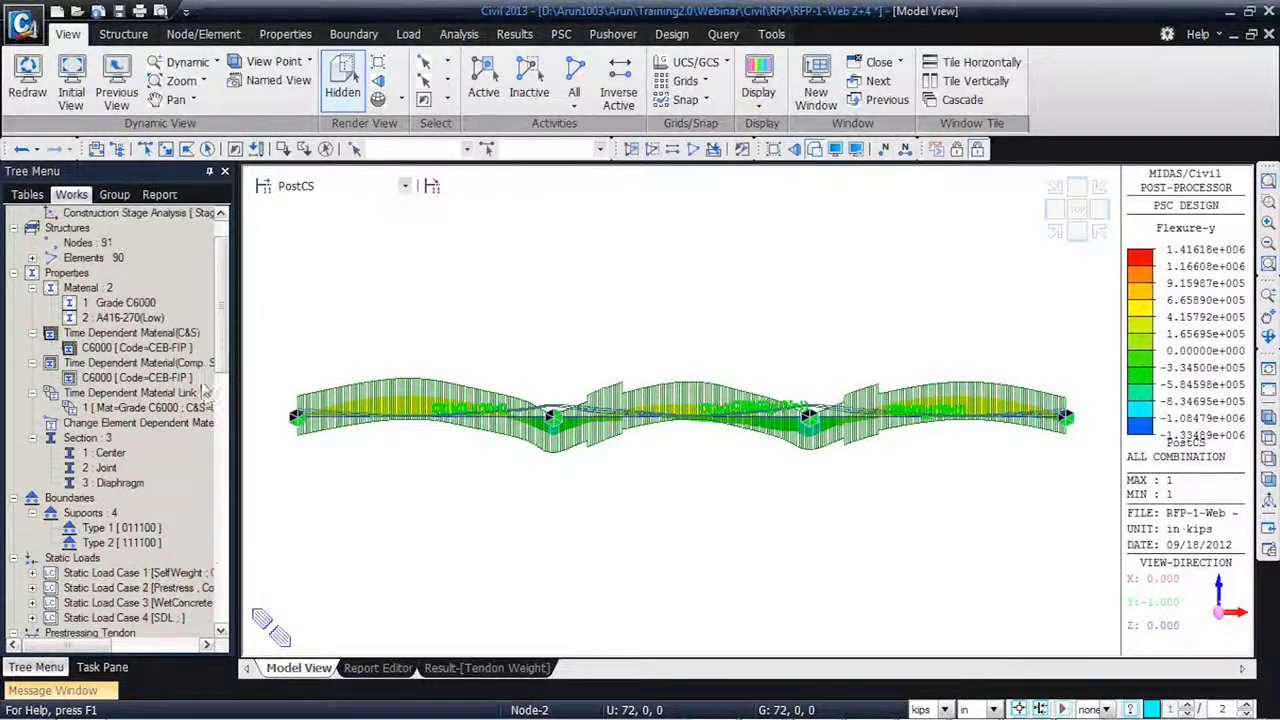
pyautogui.scroll(-6, 220, 420)
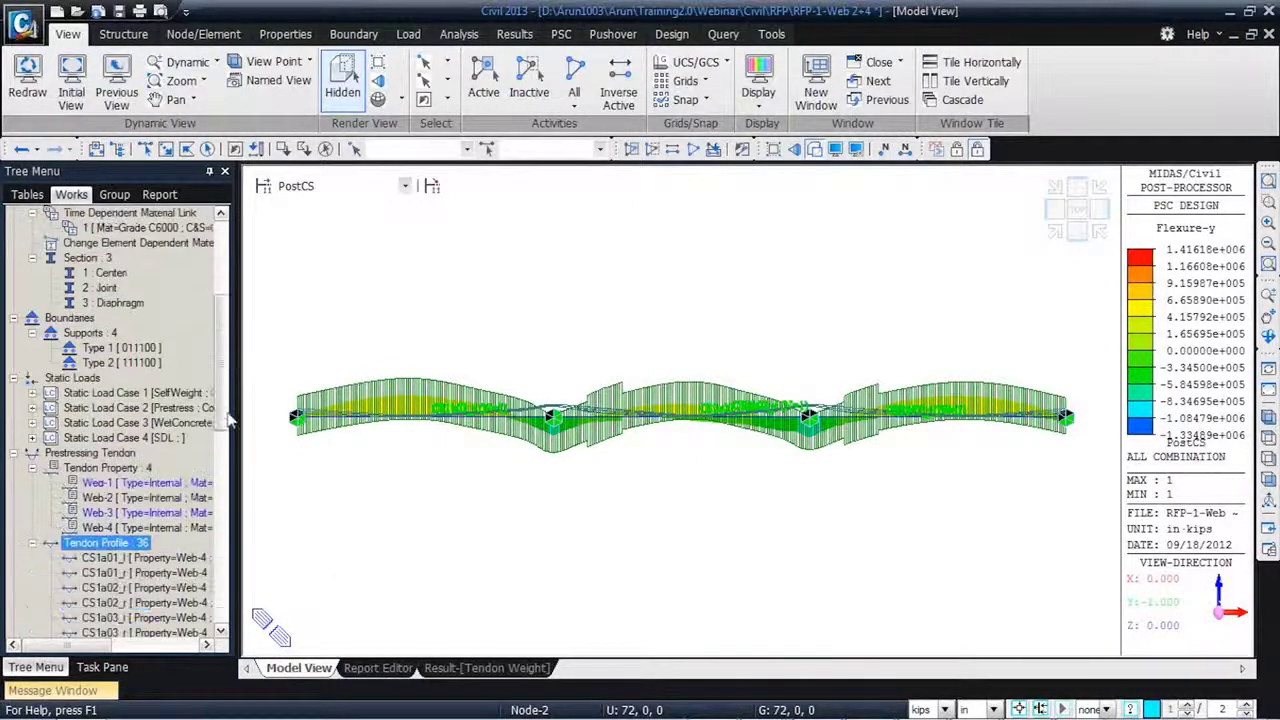
pyautogui.rightClick(146, 462)
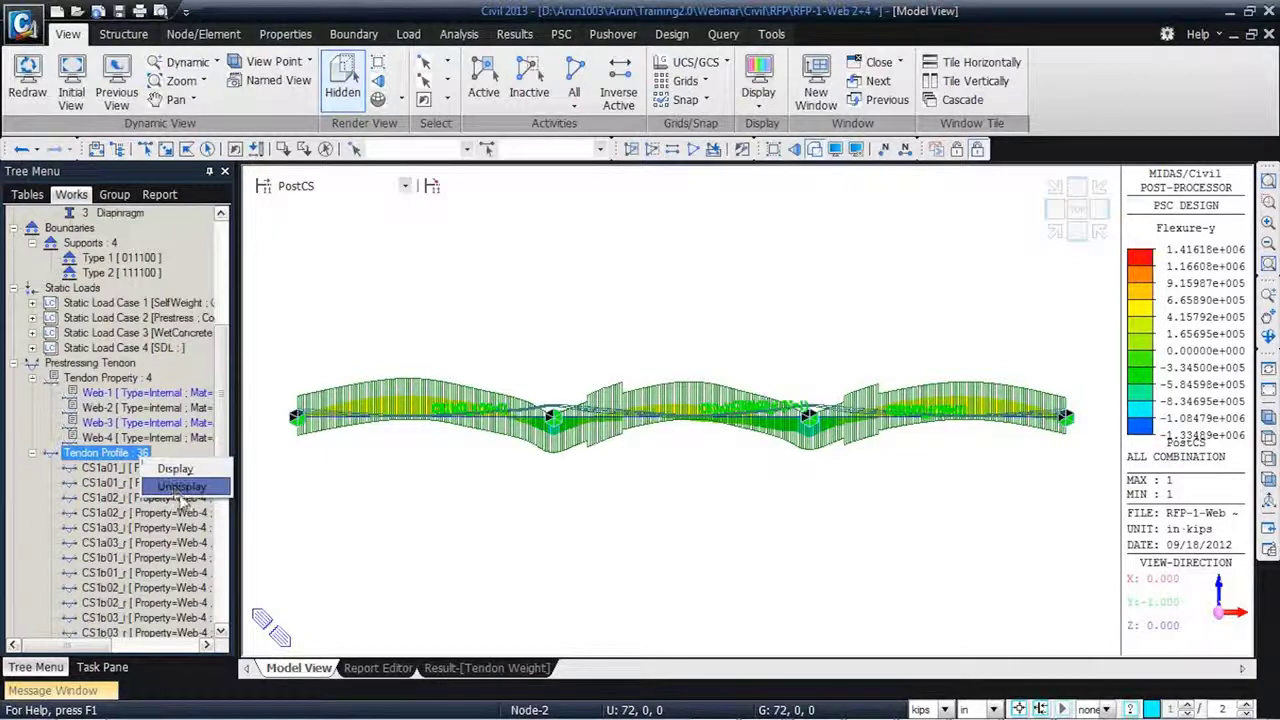
pyautogui.click(180, 486)
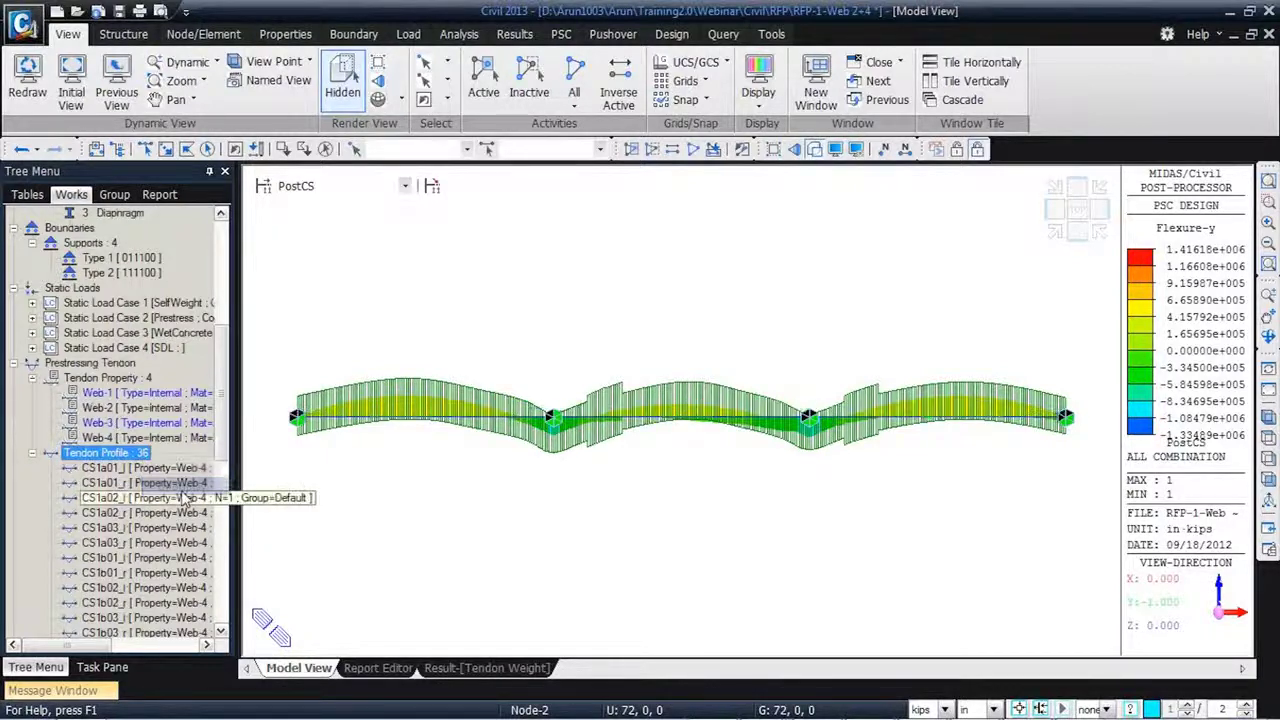
# - Save the flexure diagram view as a dynamic report image named PscDgnDgrm
pyautogui.rightClick(590, 367)
pyautogui.click(686, 482)
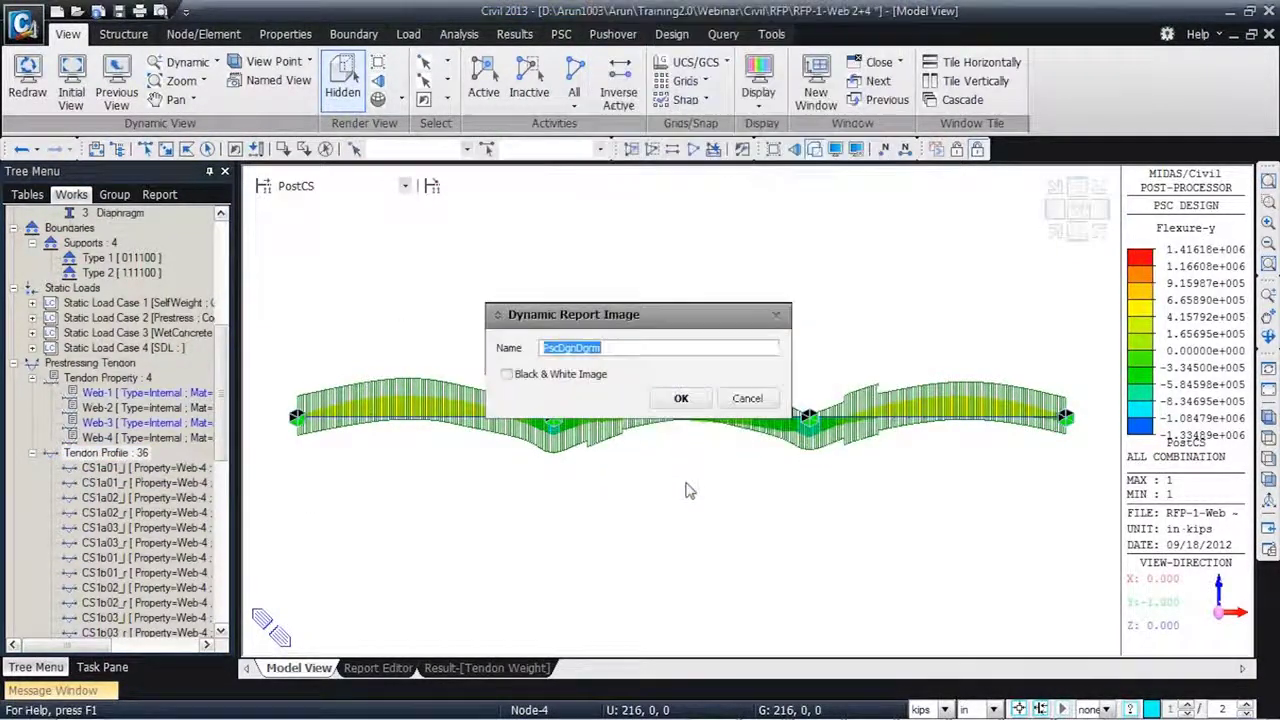
pyautogui.click(675, 398)
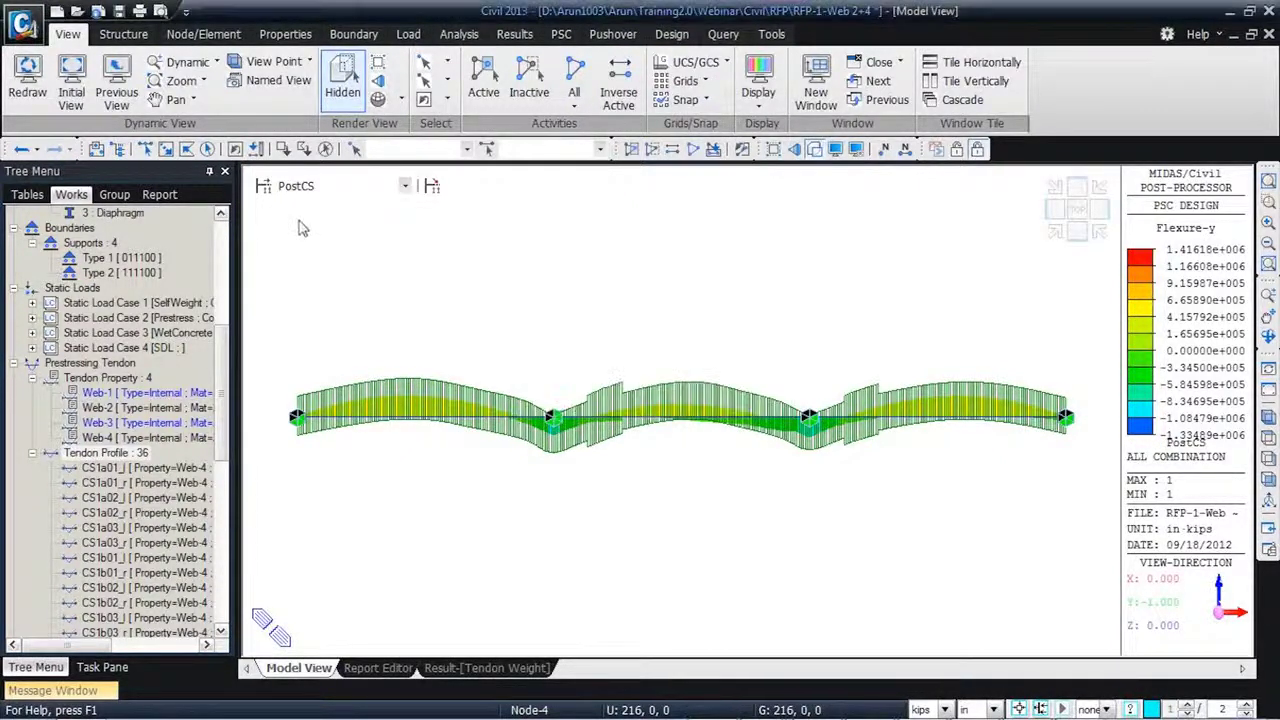
# - Open the Report Editor and point out the PSC Flexure Design Diagram among the user defined images
pyautogui.click(160, 195)
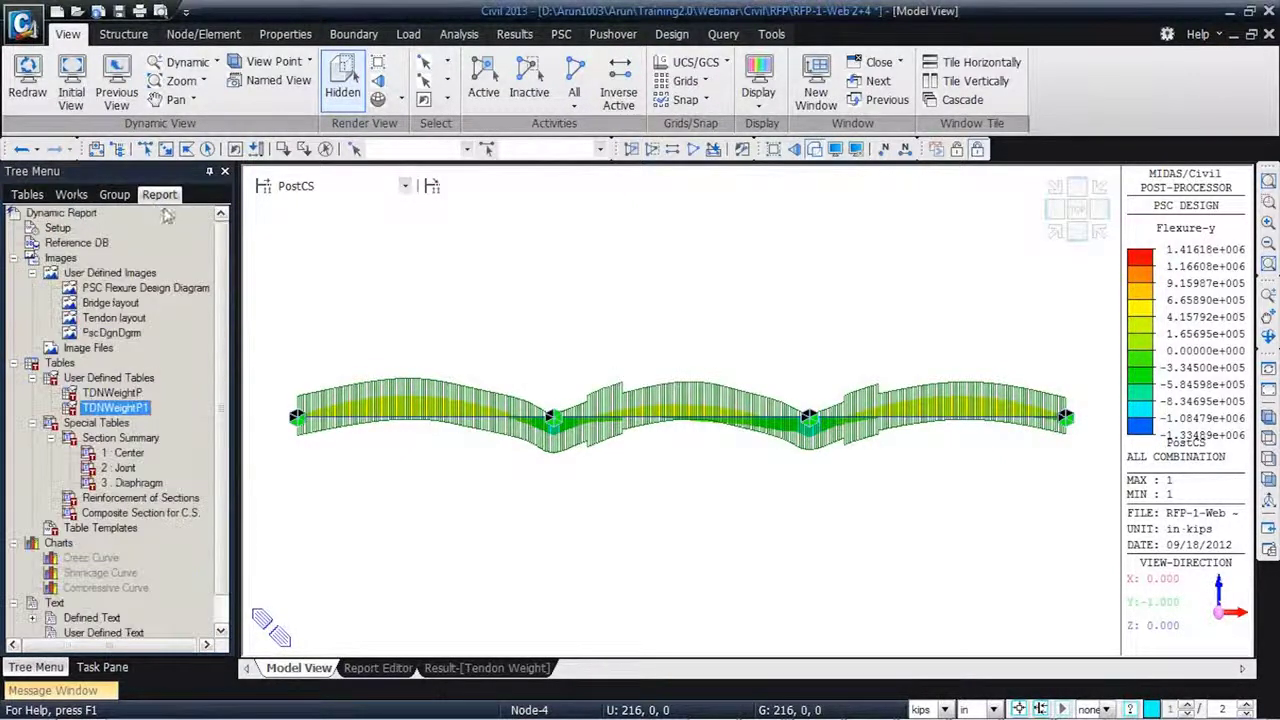
pyautogui.click(405, 670)
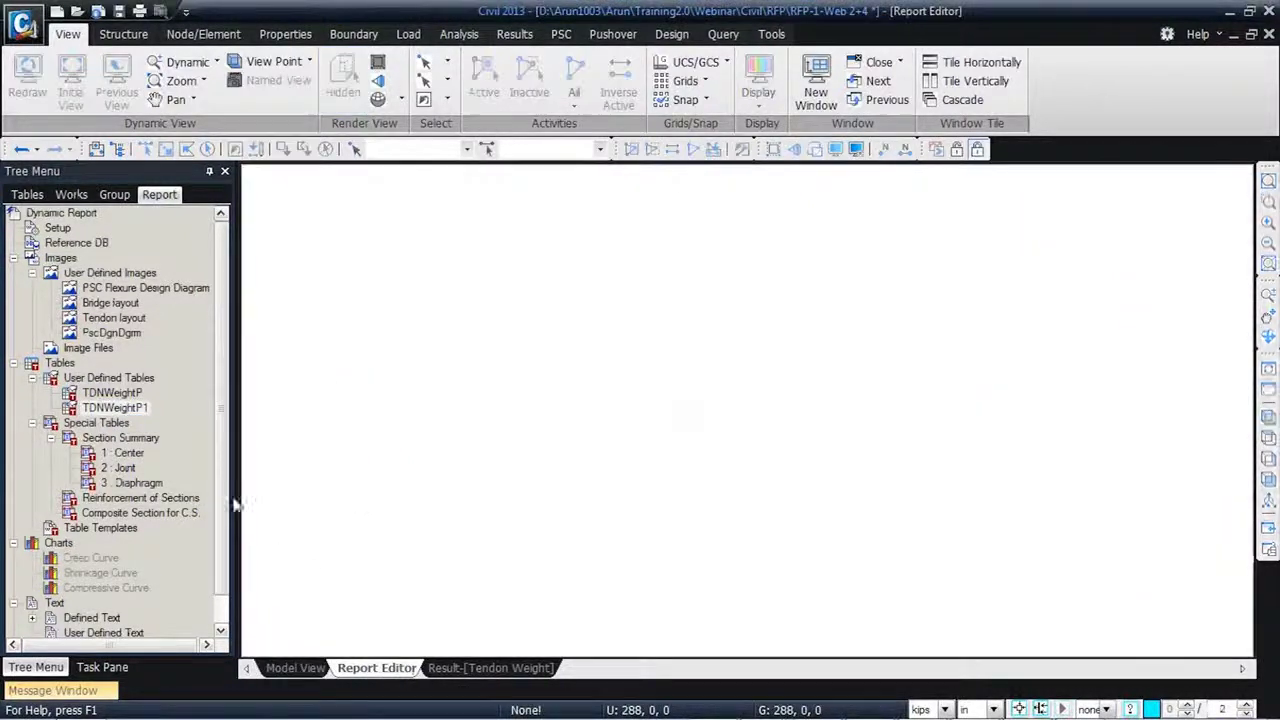
pyautogui.click(151, 289)
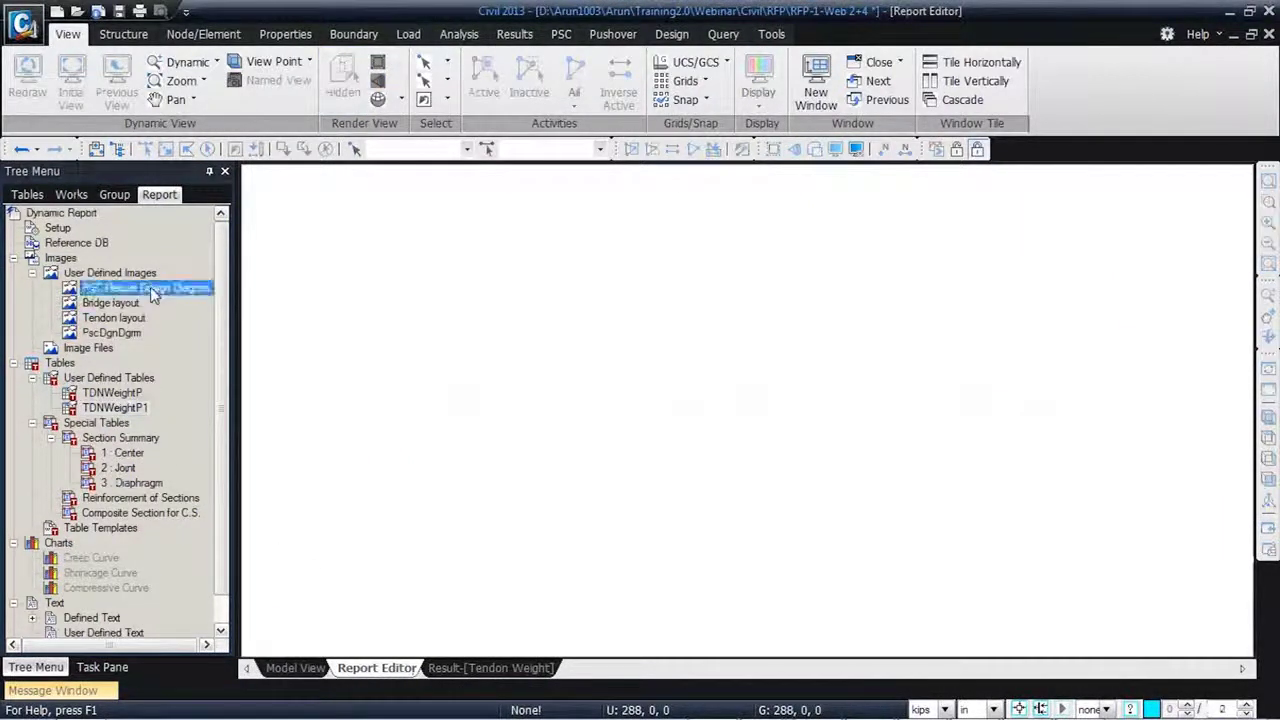
pyautogui.click(691, 509)
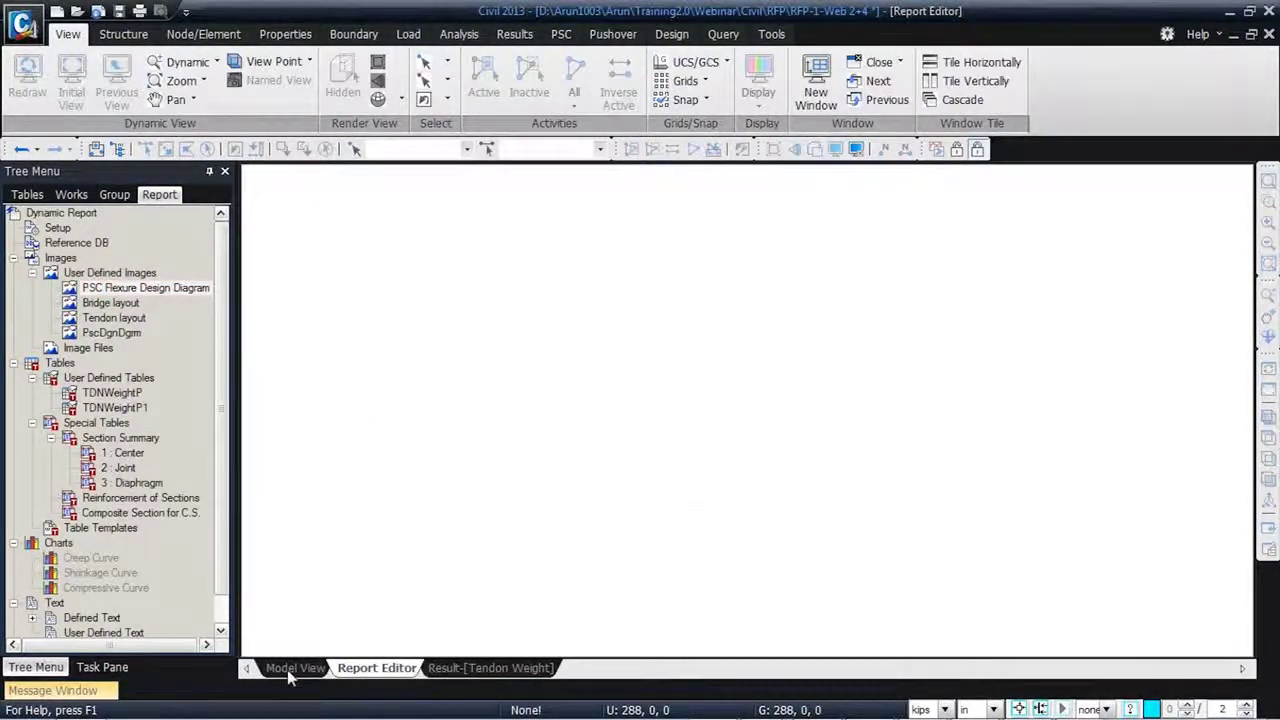
pyautogui.click(76, 288)
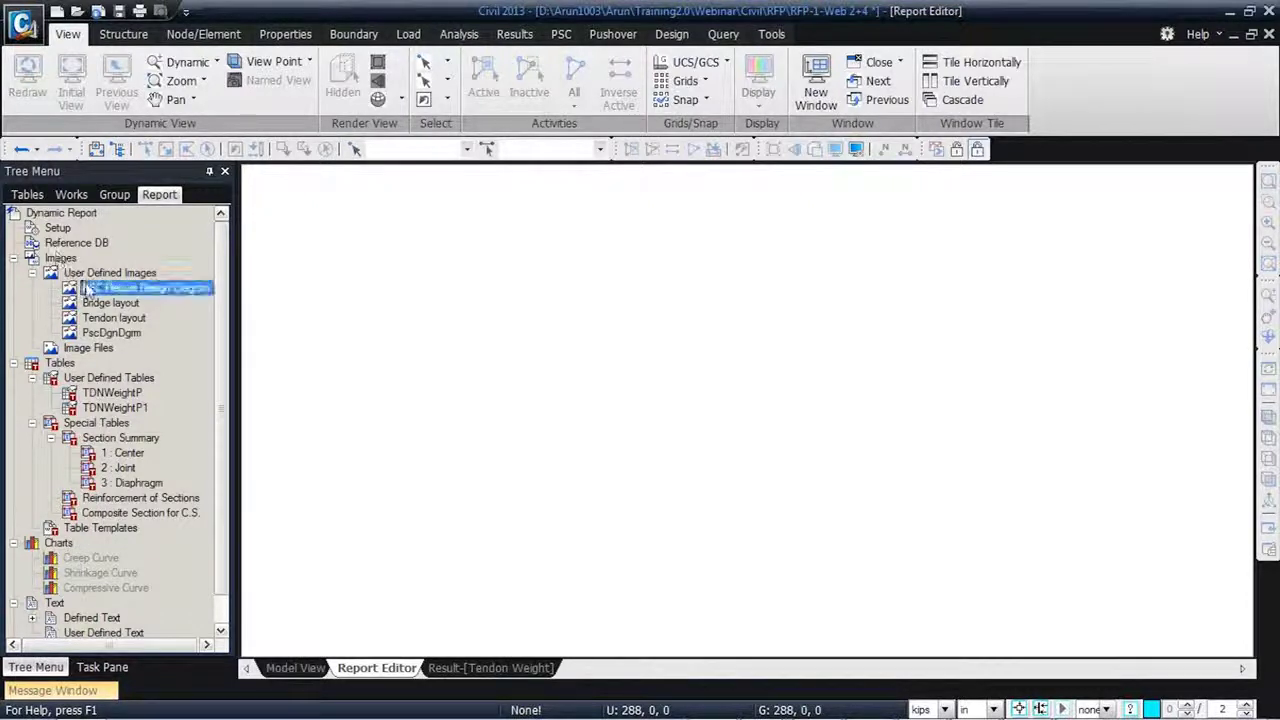
pyautogui.click(696, 218)
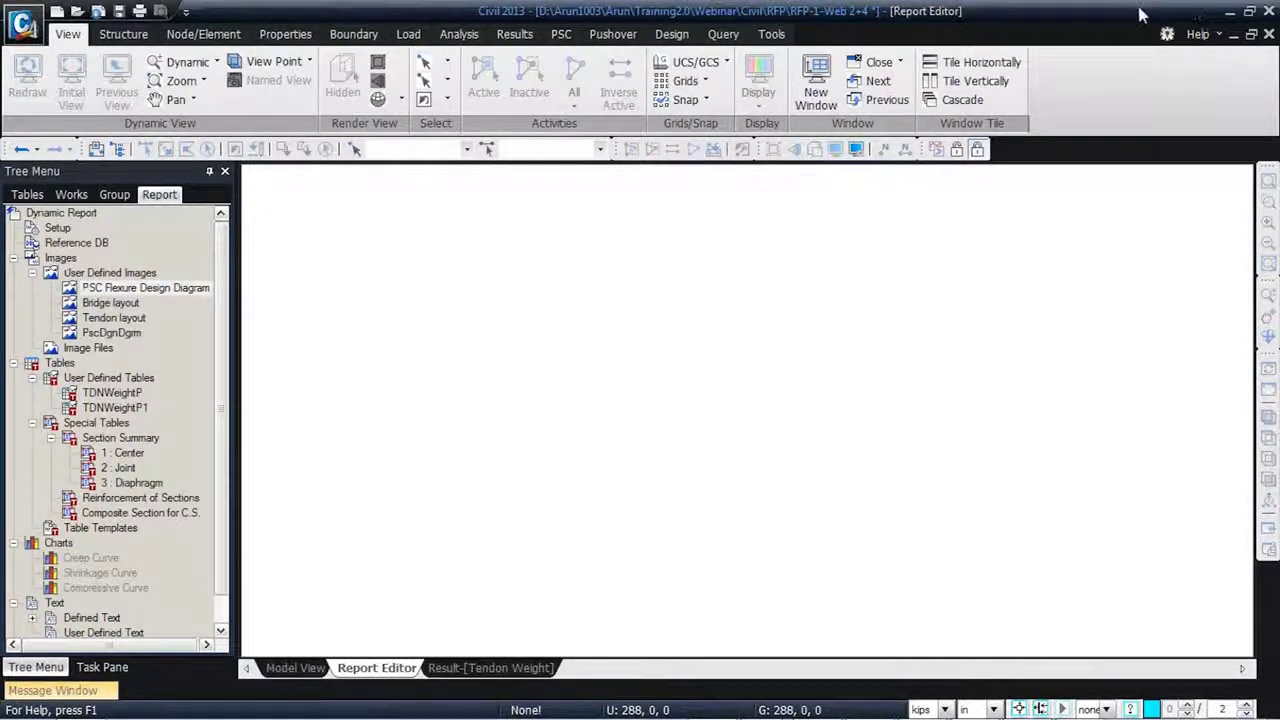
# - Minimize midas Civil and close the SGS window behind it
pyautogui.click(1231, 12)
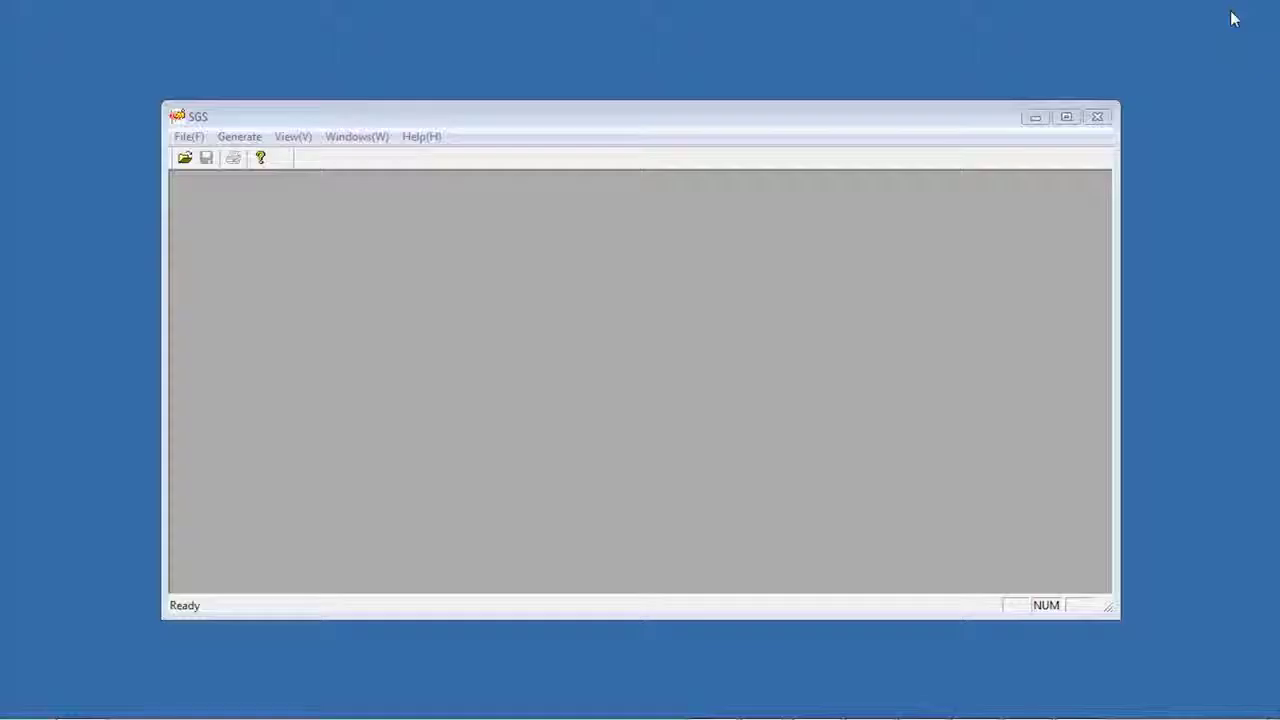
pyautogui.click(1097, 116)
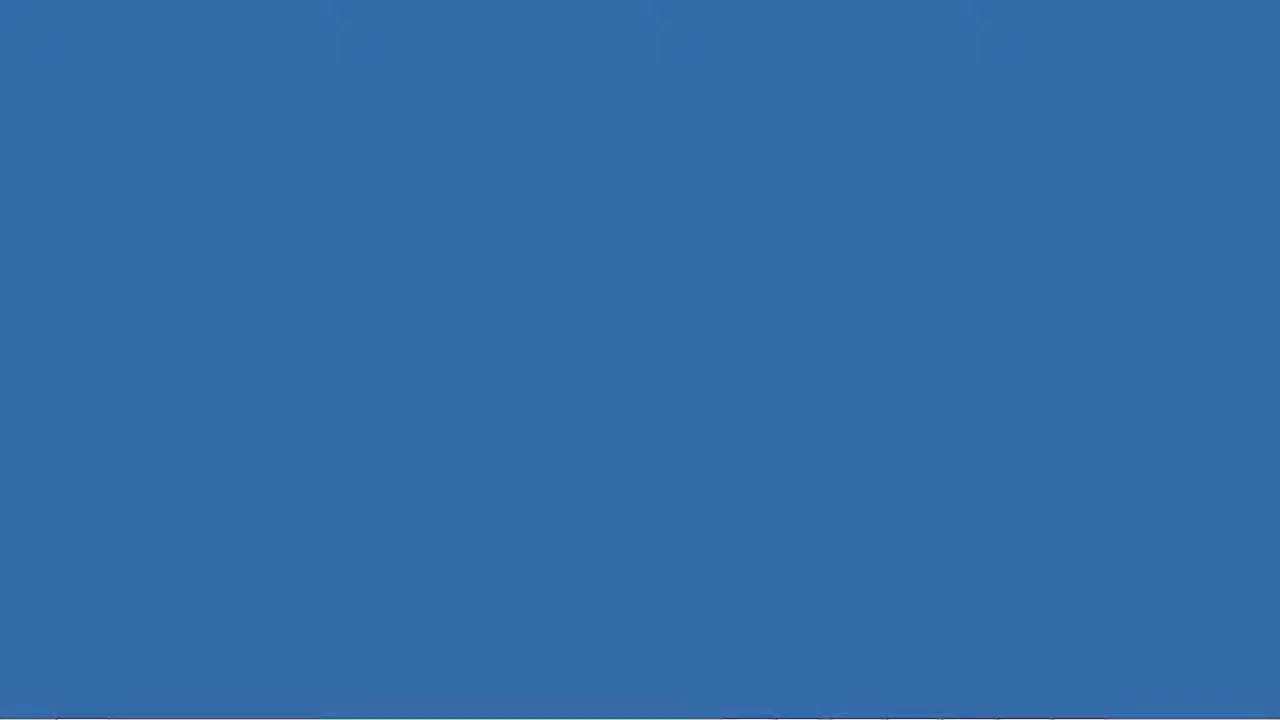
# - Launch a second midas Civil session and close the RFP-1 report in Microsoft Word
pyautogui.rightClick(743, 704)
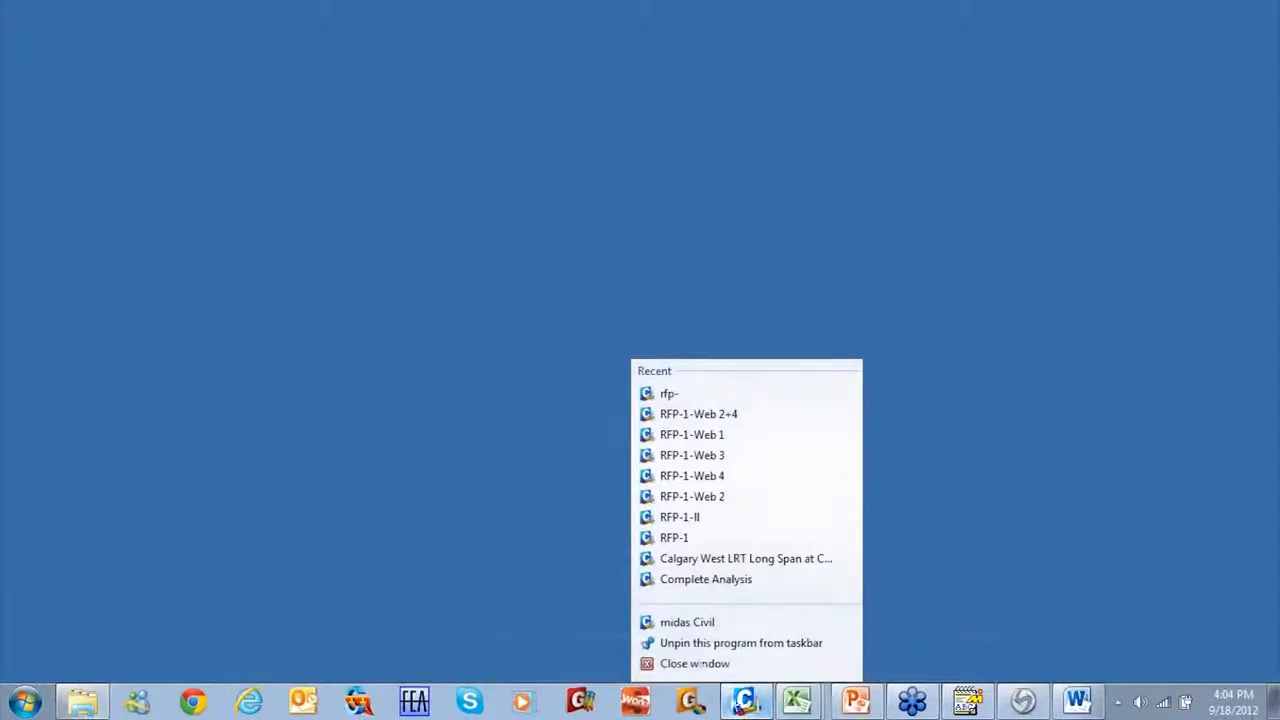
pyautogui.click(682, 620)
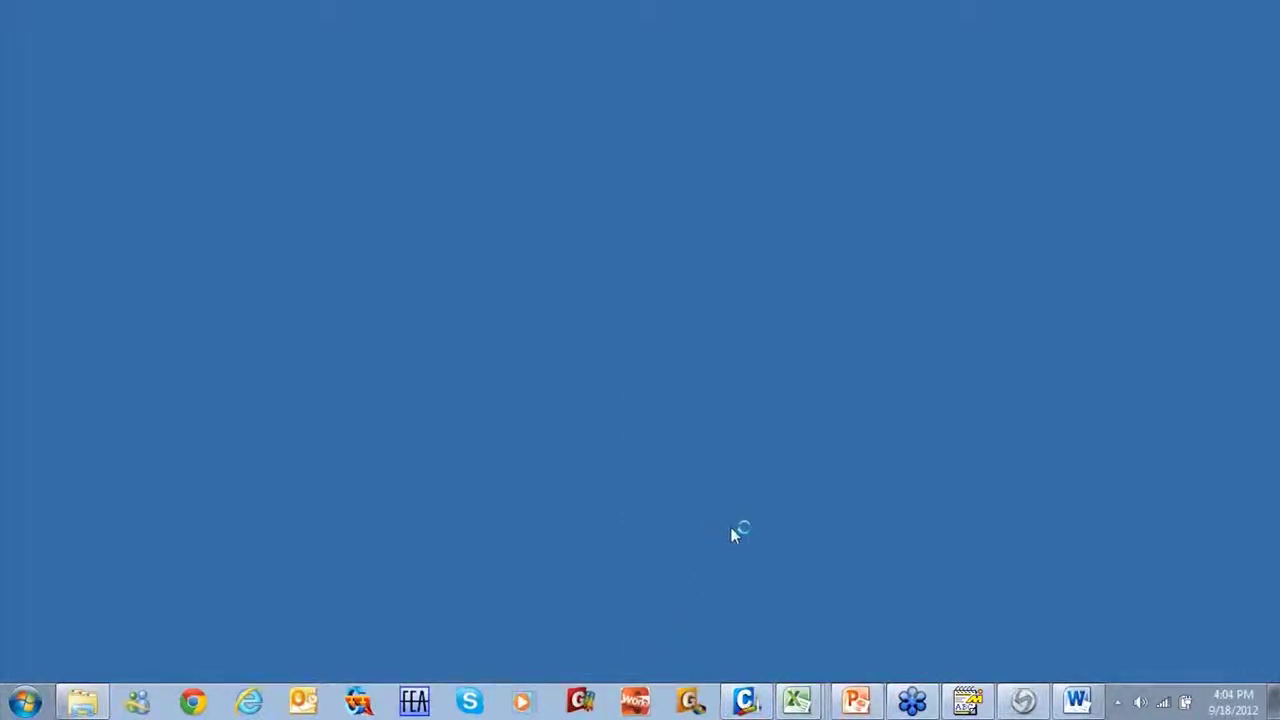
pyautogui.click(1088, 706)
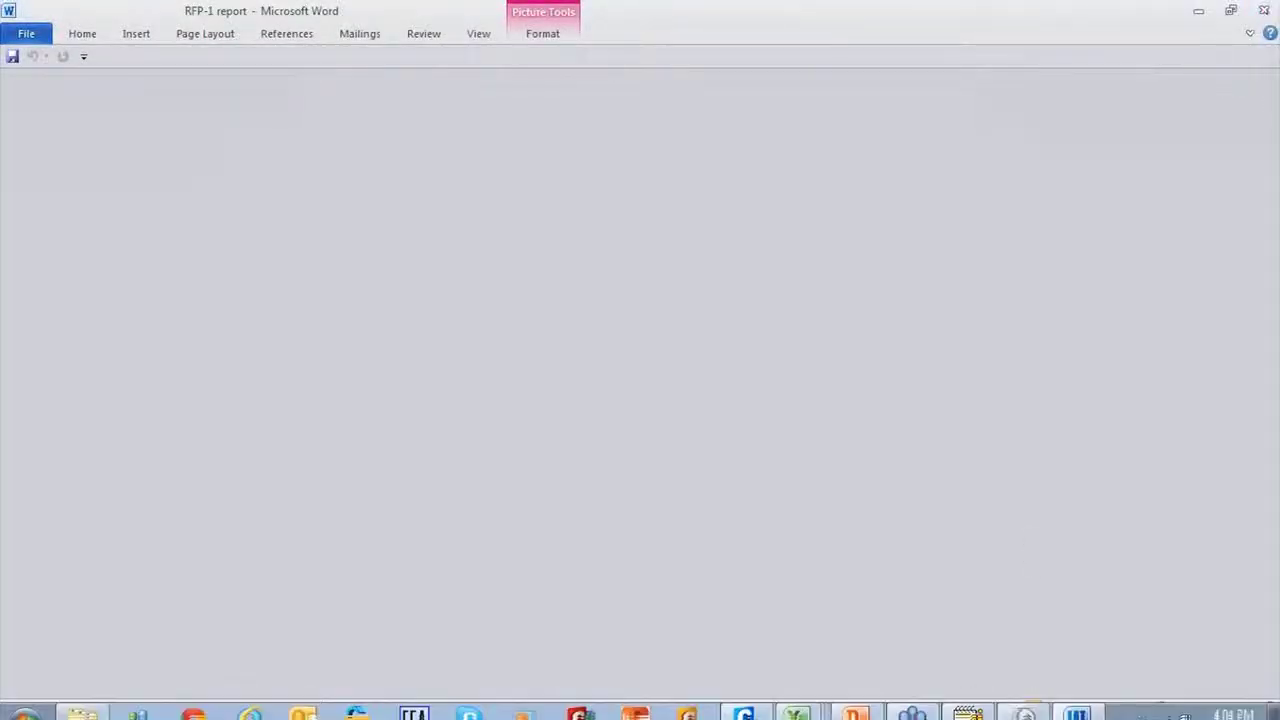
pyautogui.click(1072, 704)
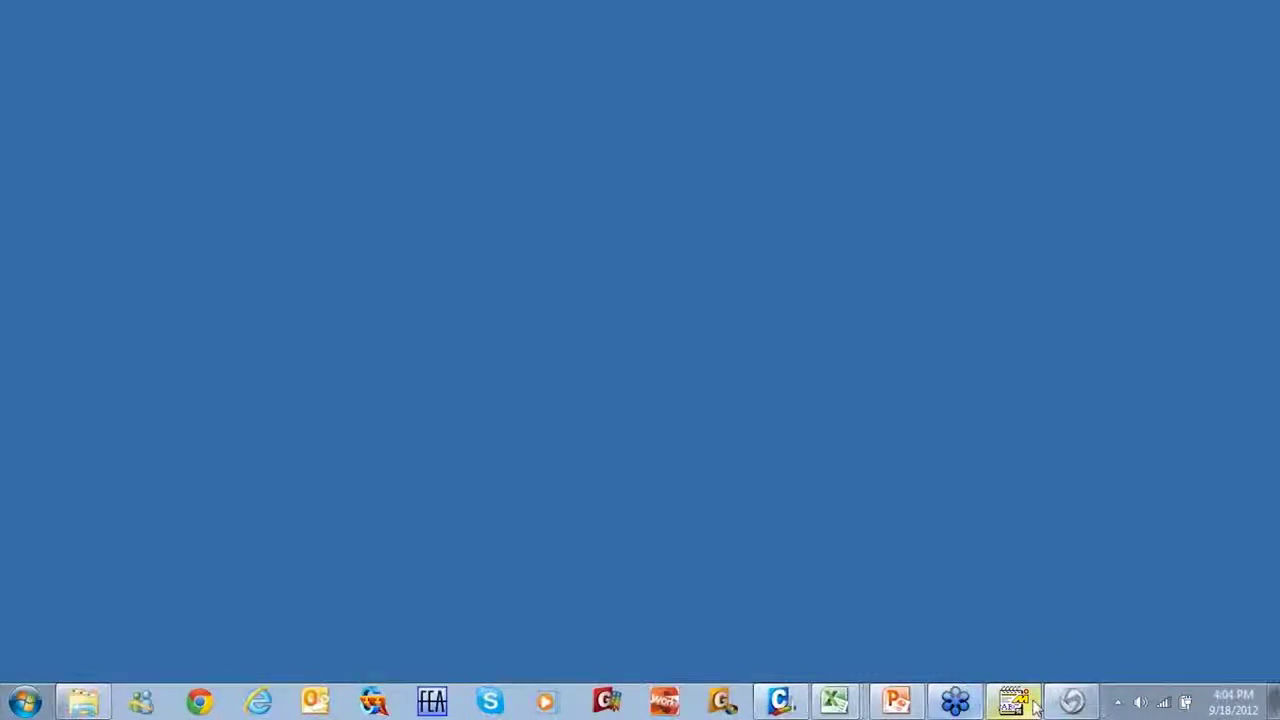
# - Close the two unneeded utility programs still running in the background
pyautogui.rightClick(1028, 696)
pyautogui.click(978, 668)
pyautogui.rightClick(1014, 700)
pyautogui.click(998, 667)
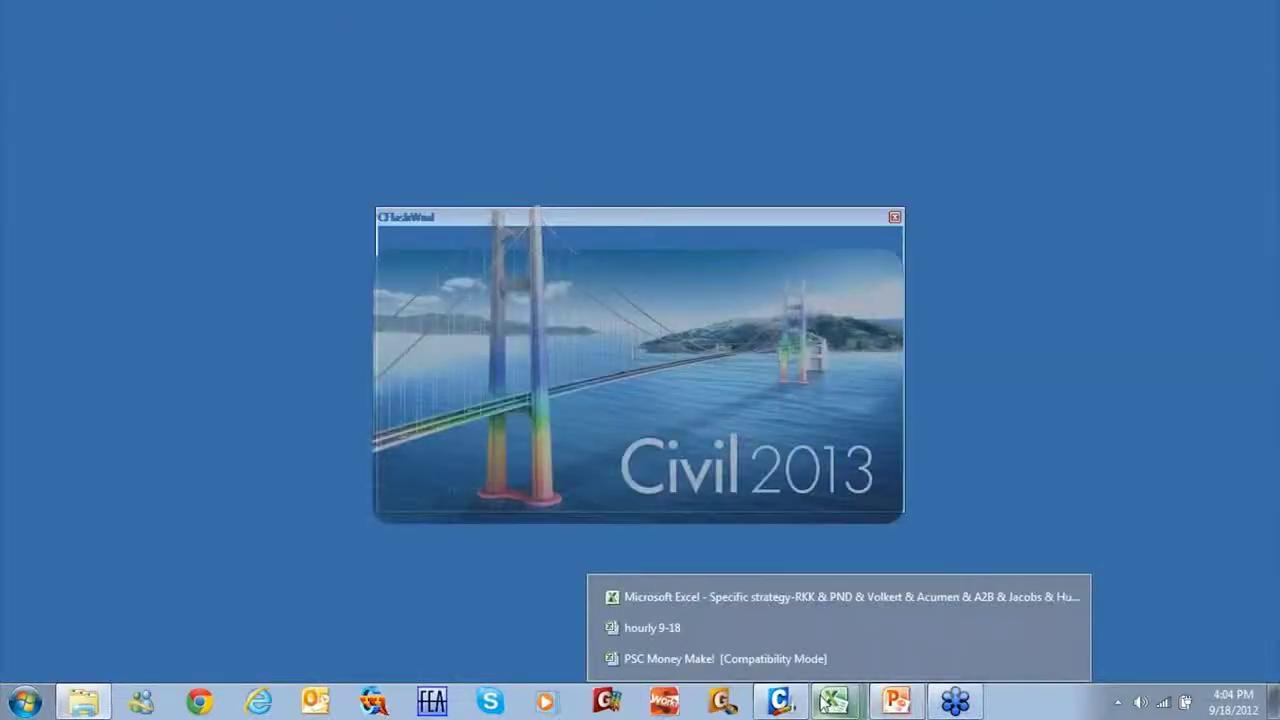
# - Close all open Excel workbooks, saving PSC Money Make!.xls in its current format despite the compatibility check
pyautogui.rightClick(824, 700)
pyautogui.click(834, 666)
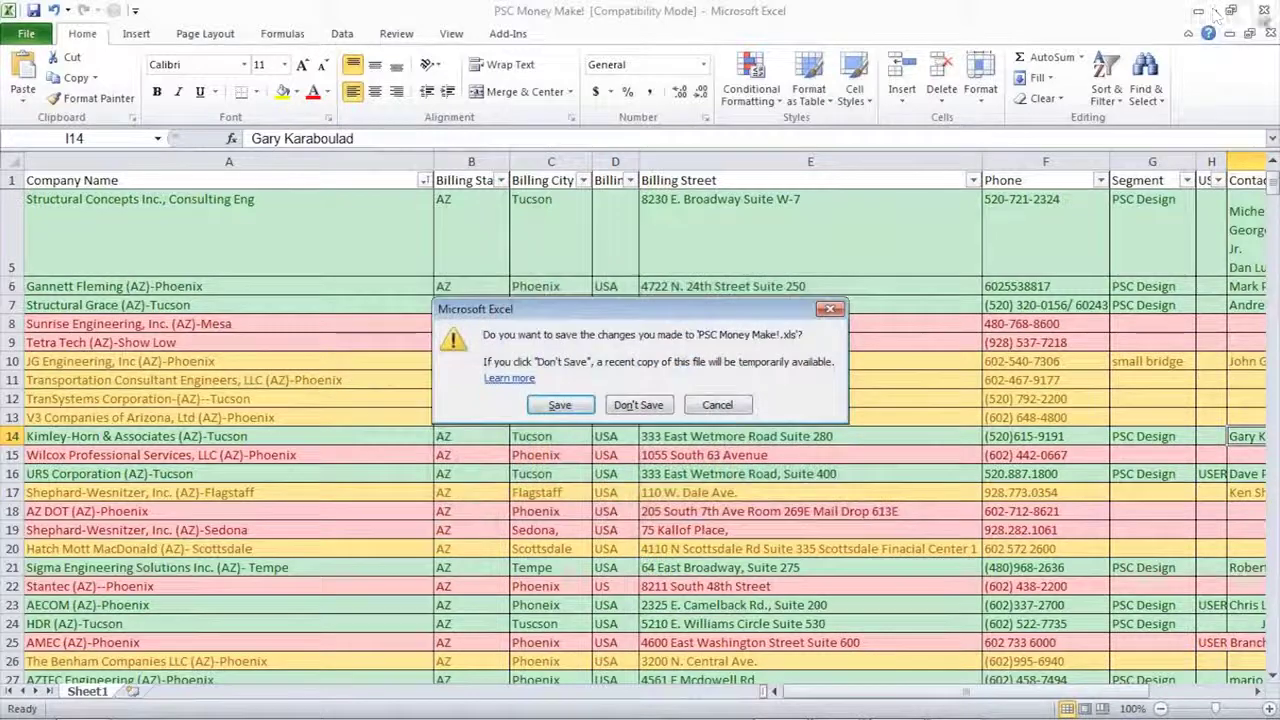
pyautogui.click(578, 410)
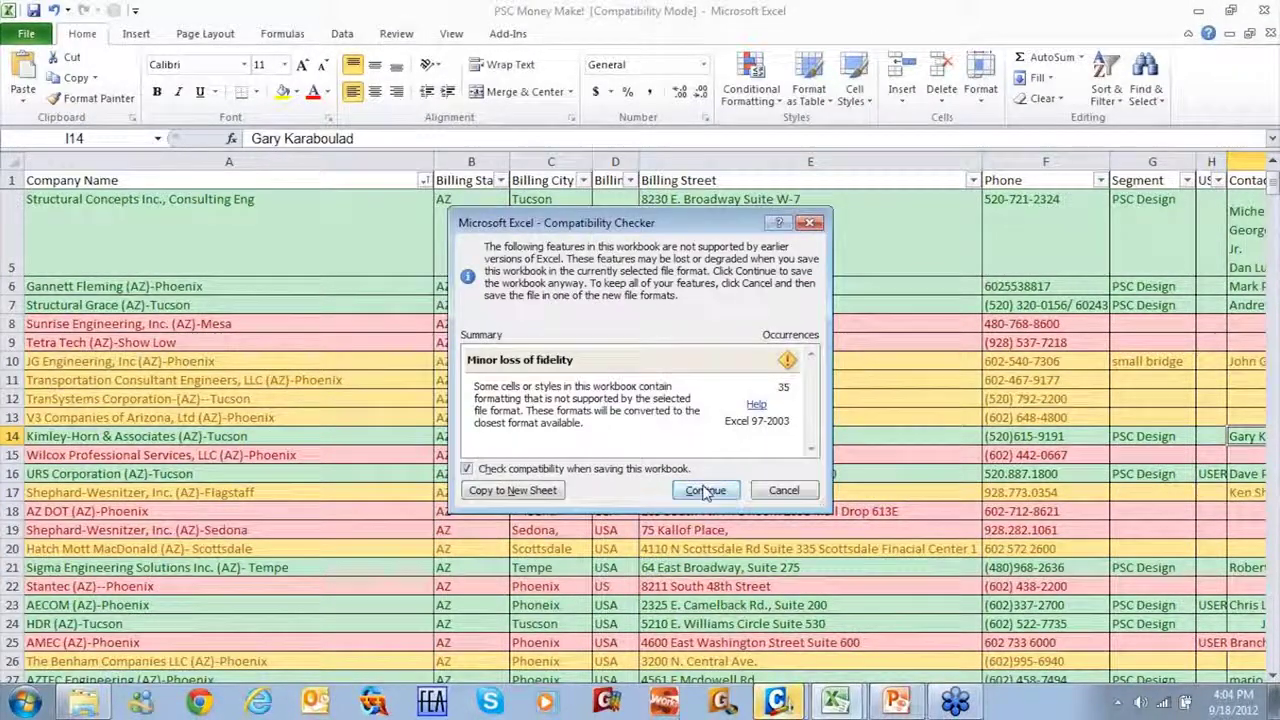
pyautogui.click(704, 489)
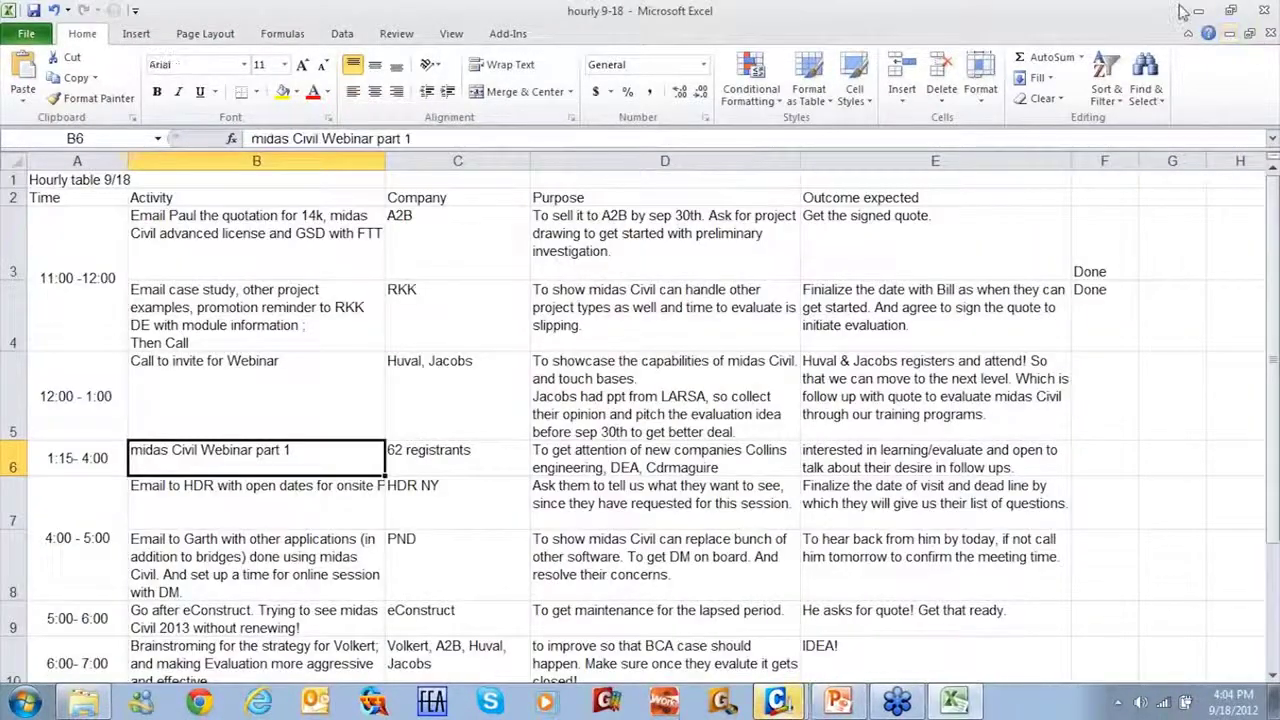
pyautogui.click(1267, 10)
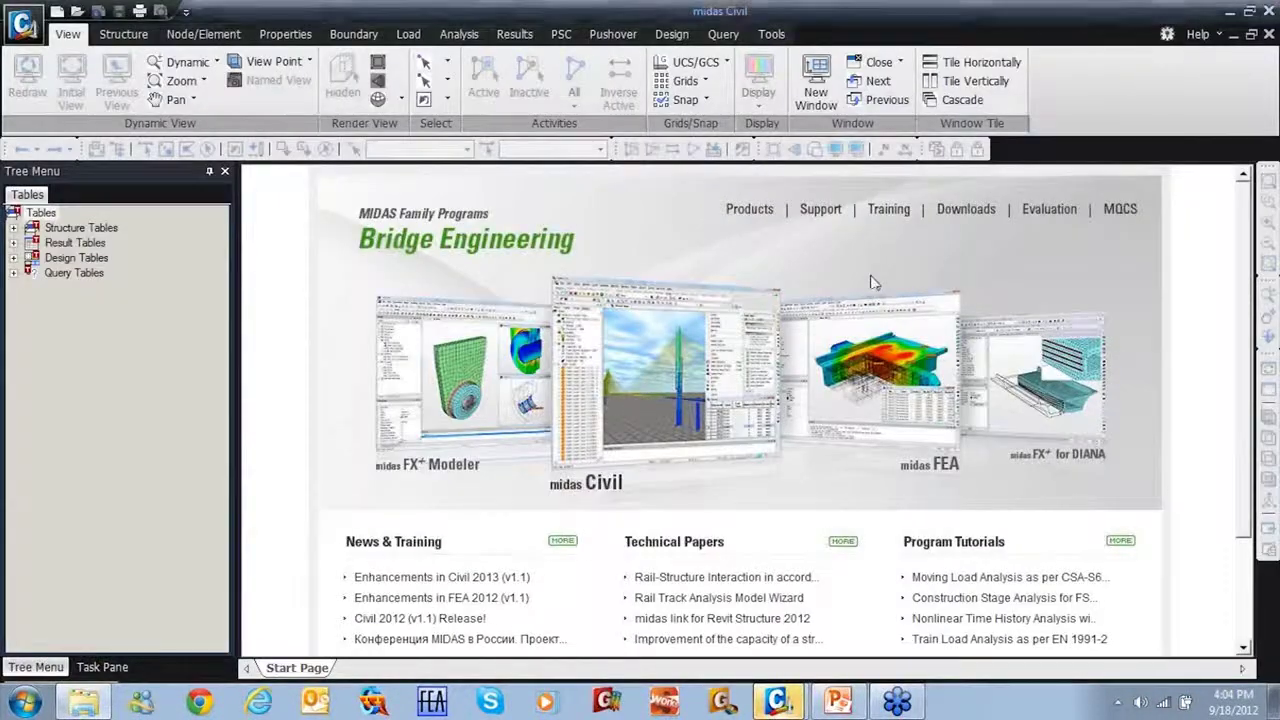
# - Switch to the new midas Civil window, create a new project and display its group tree
pyautogui.moveTo(776, 698)
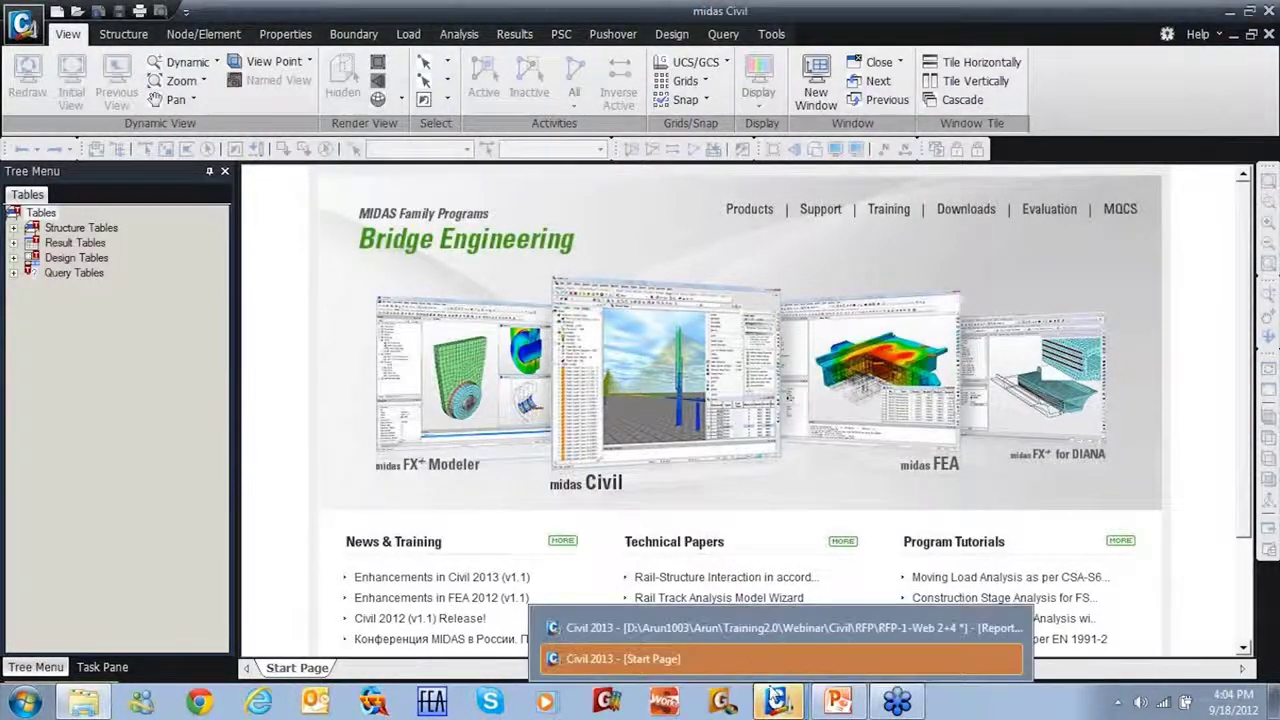
pyautogui.click(731, 659)
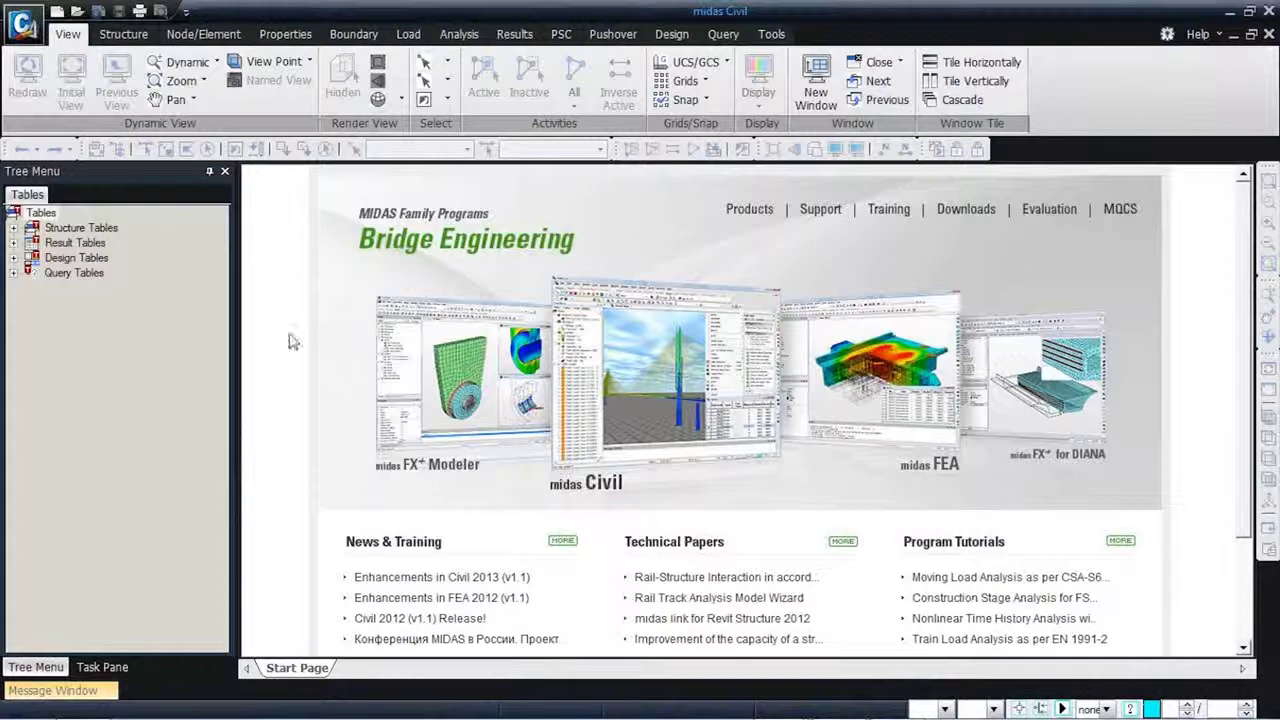
pyautogui.click(115, 150)
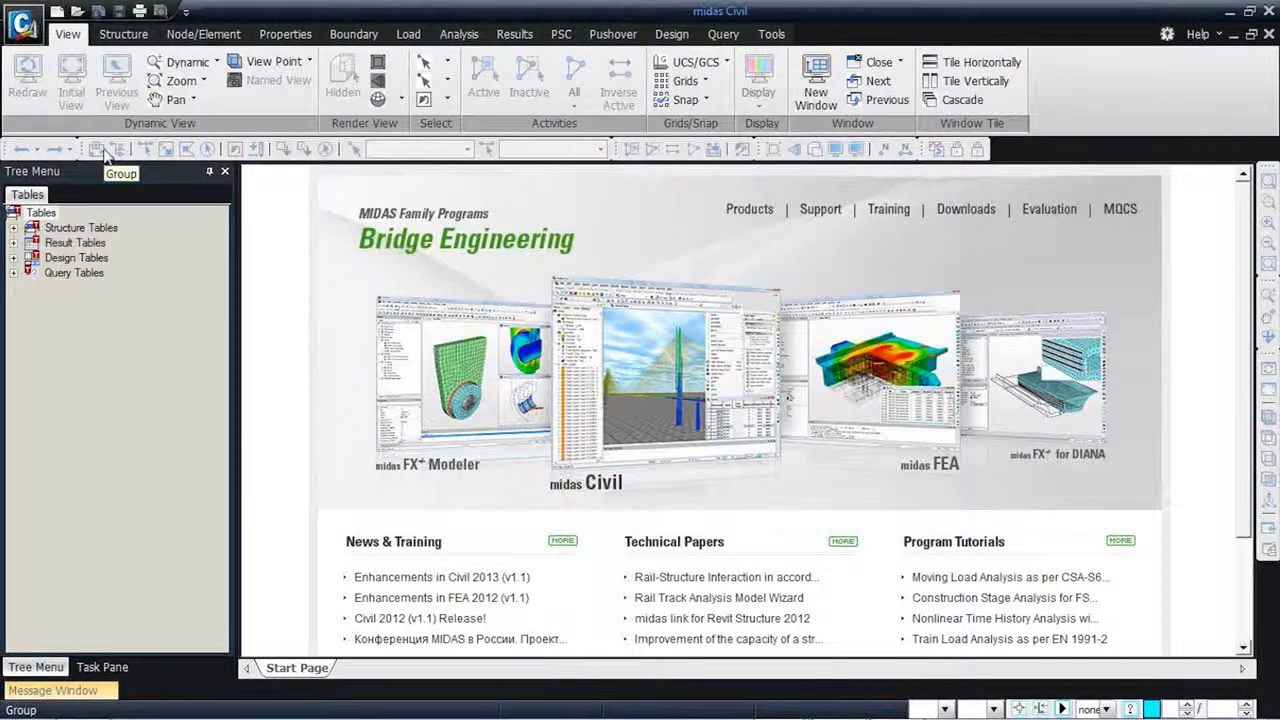
pyautogui.click(57, 12)
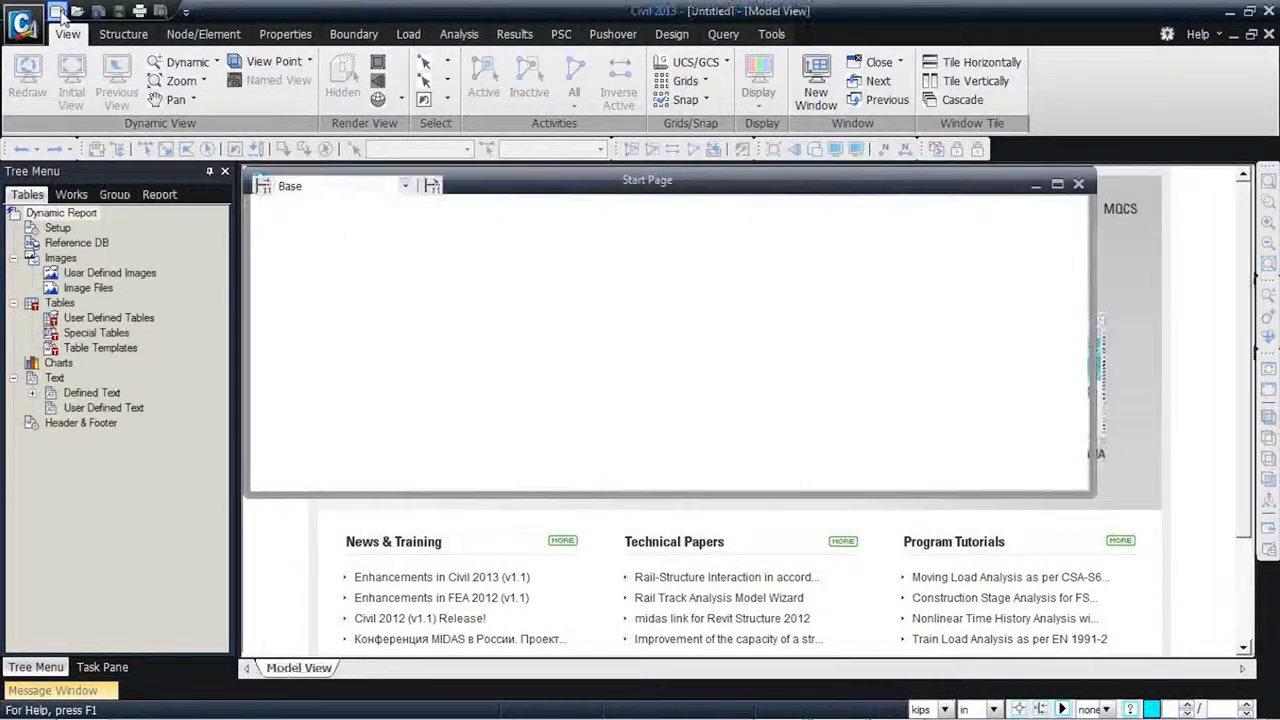
pyautogui.click(114, 196)
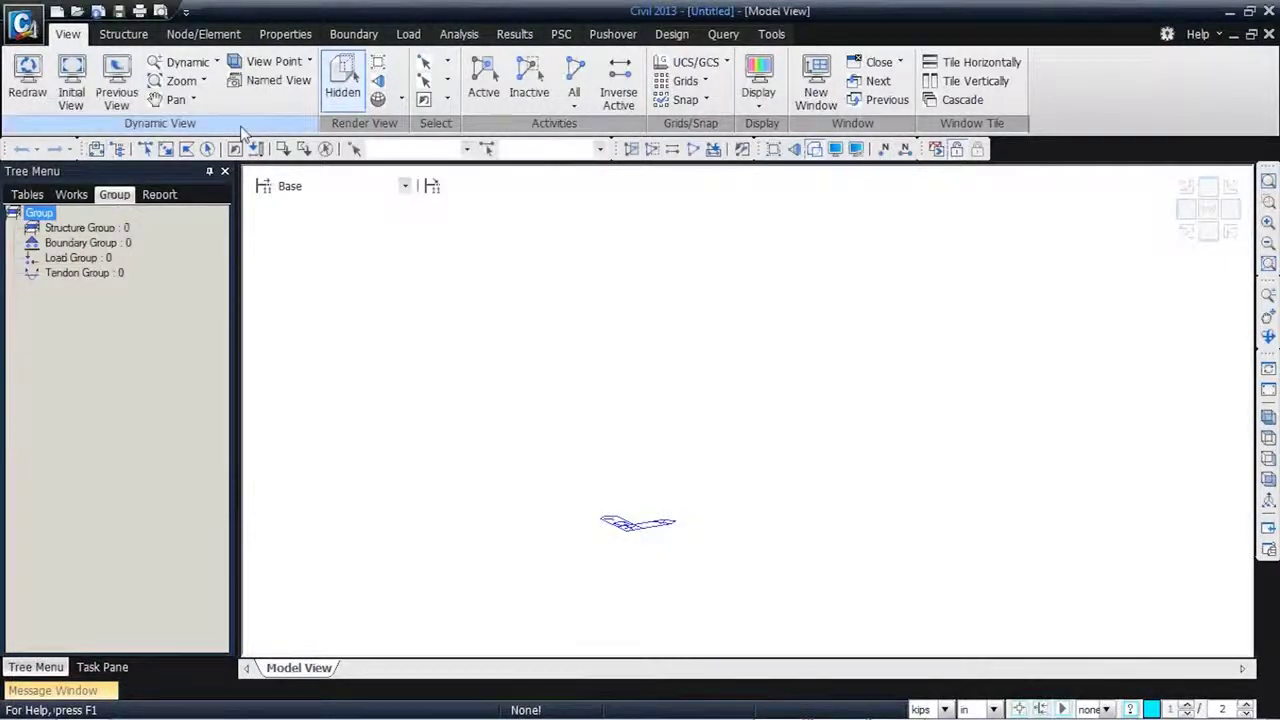
# - Open the FSM Bridge Wizard and move its dialog toward the middle of the workspace
pyautogui.click(130, 36)
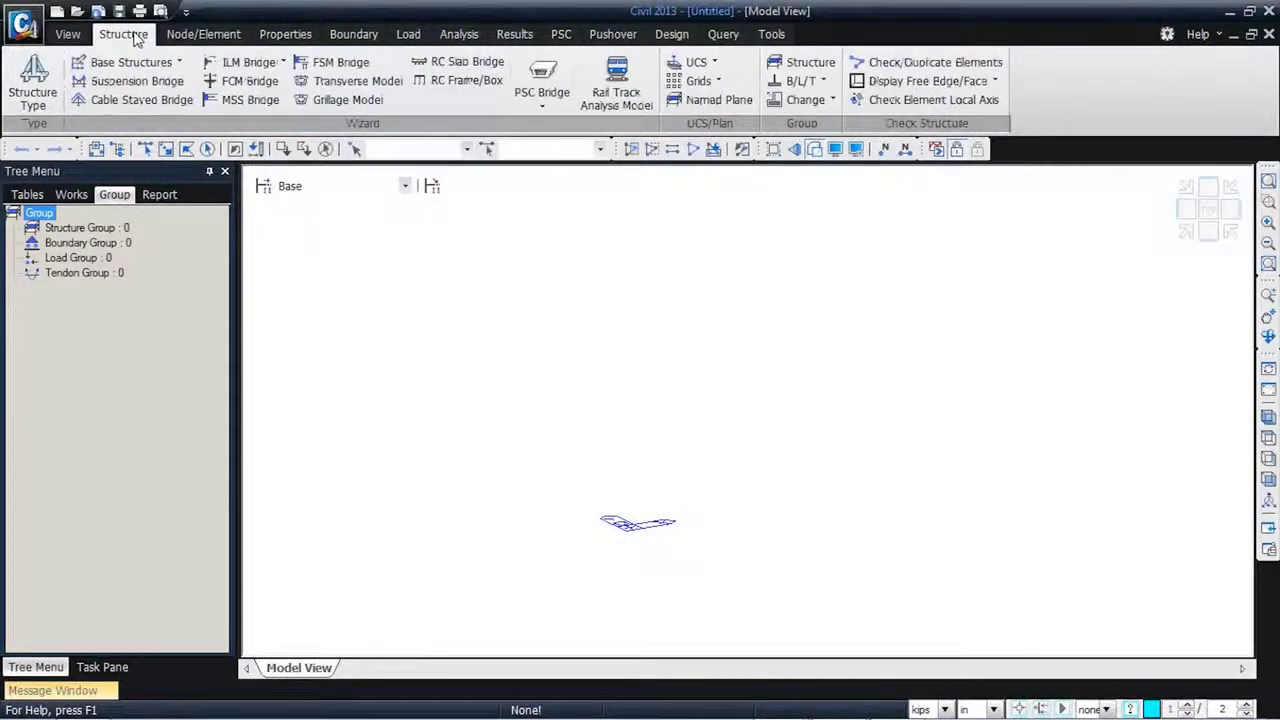
pyautogui.click(324, 65)
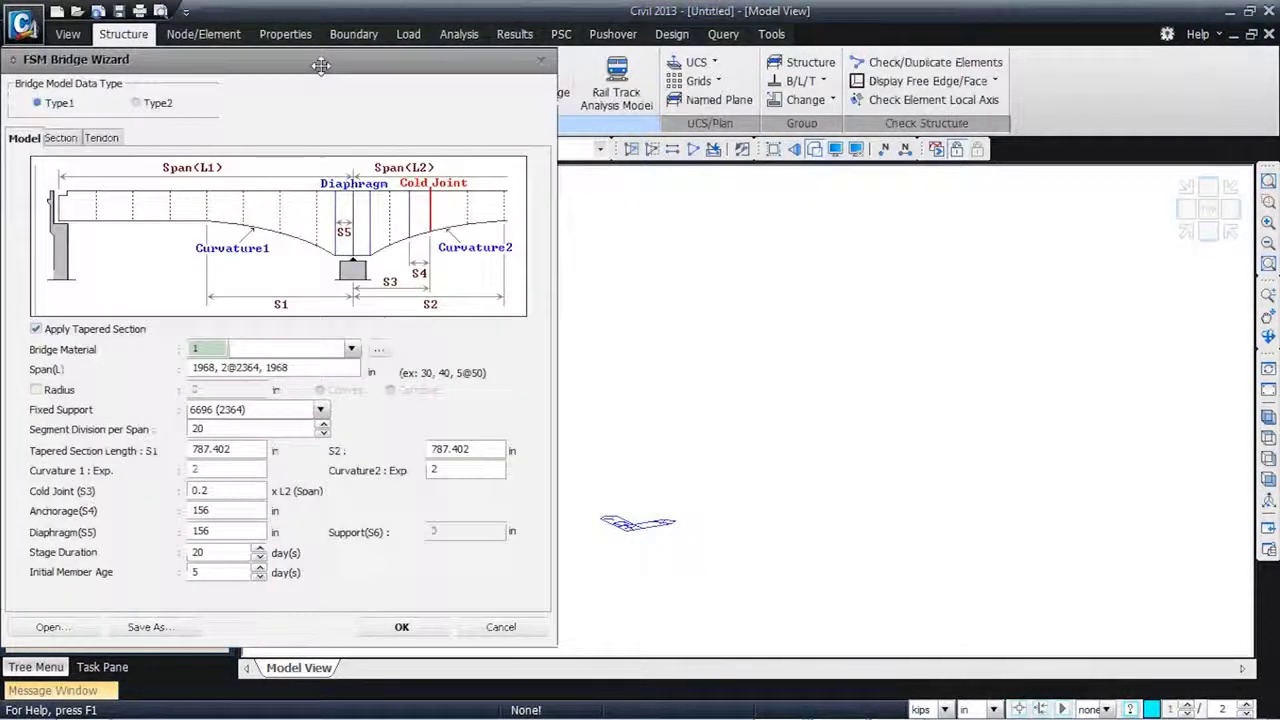
pyautogui.moveTo(322, 50); pyautogui.dragTo(617, 20)
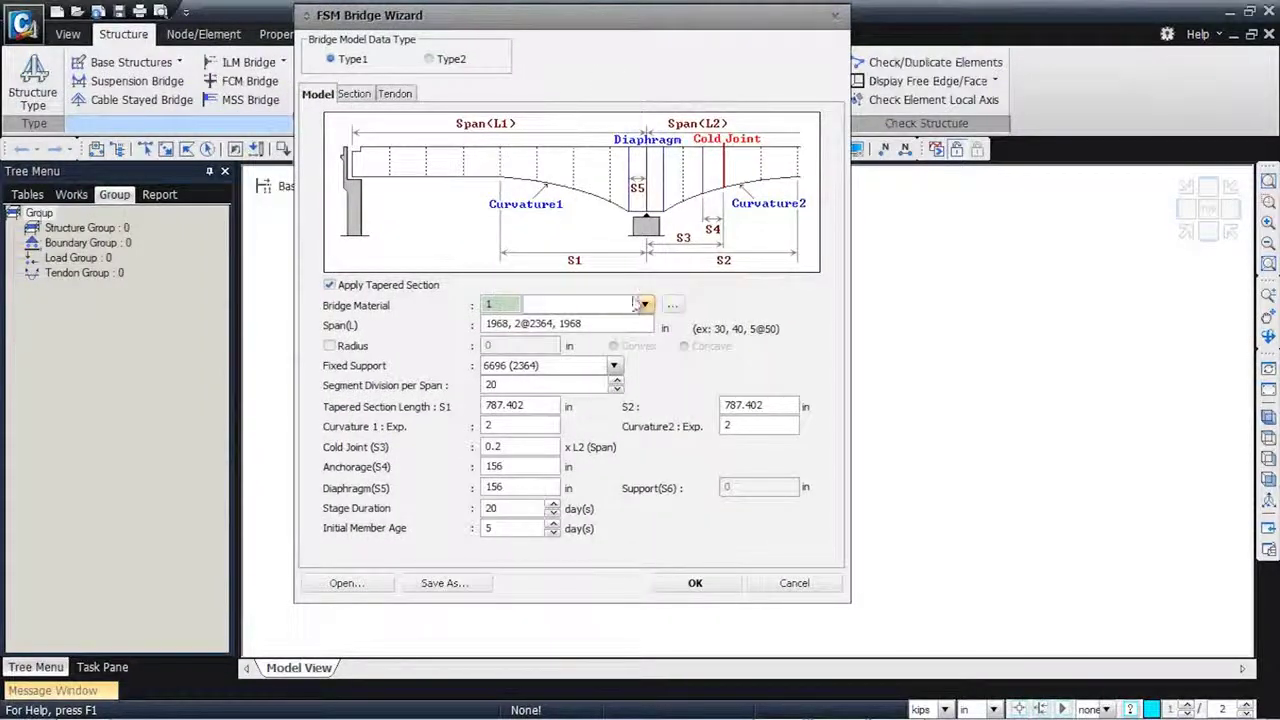
# - Add a concrete material of ASTM(RC) Grade C6000 from the wizard's bridge material settings
pyautogui.click(674, 306)
pyautogui.click(801, 248)
pyautogui.click(1032, 116)
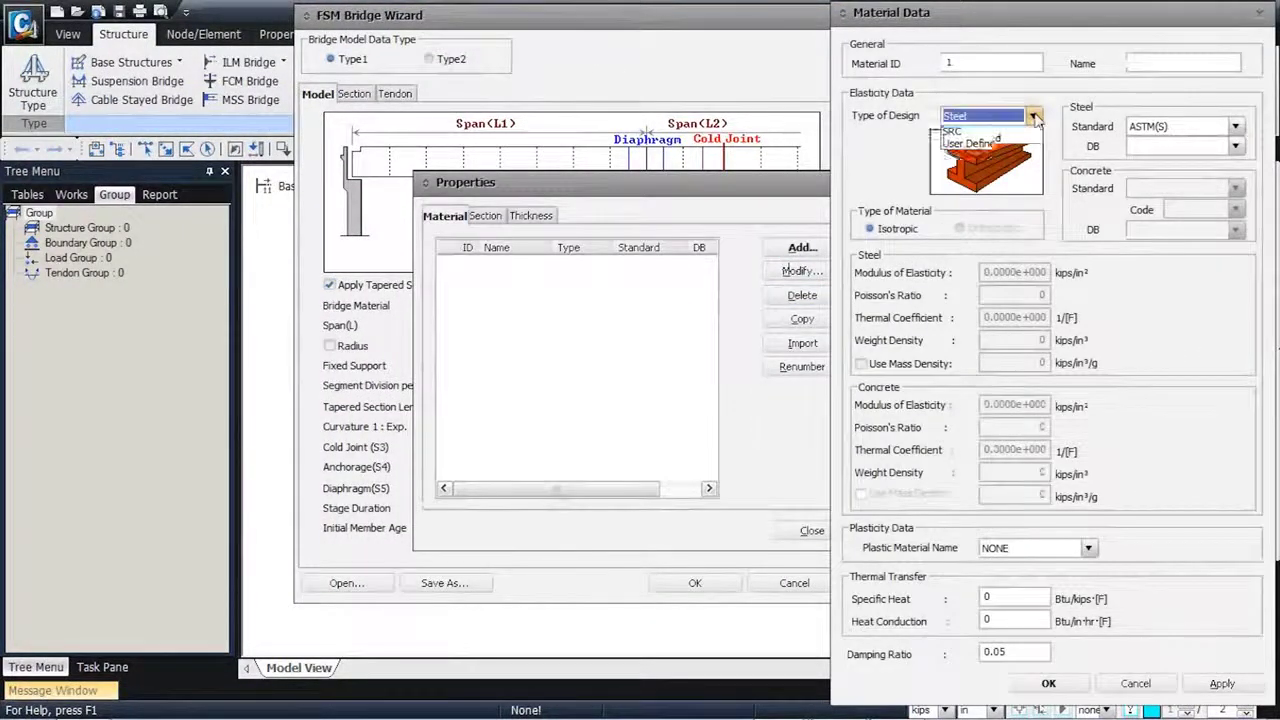
pyautogui.click(970, 138)
pyautogui.click(1236, 230)
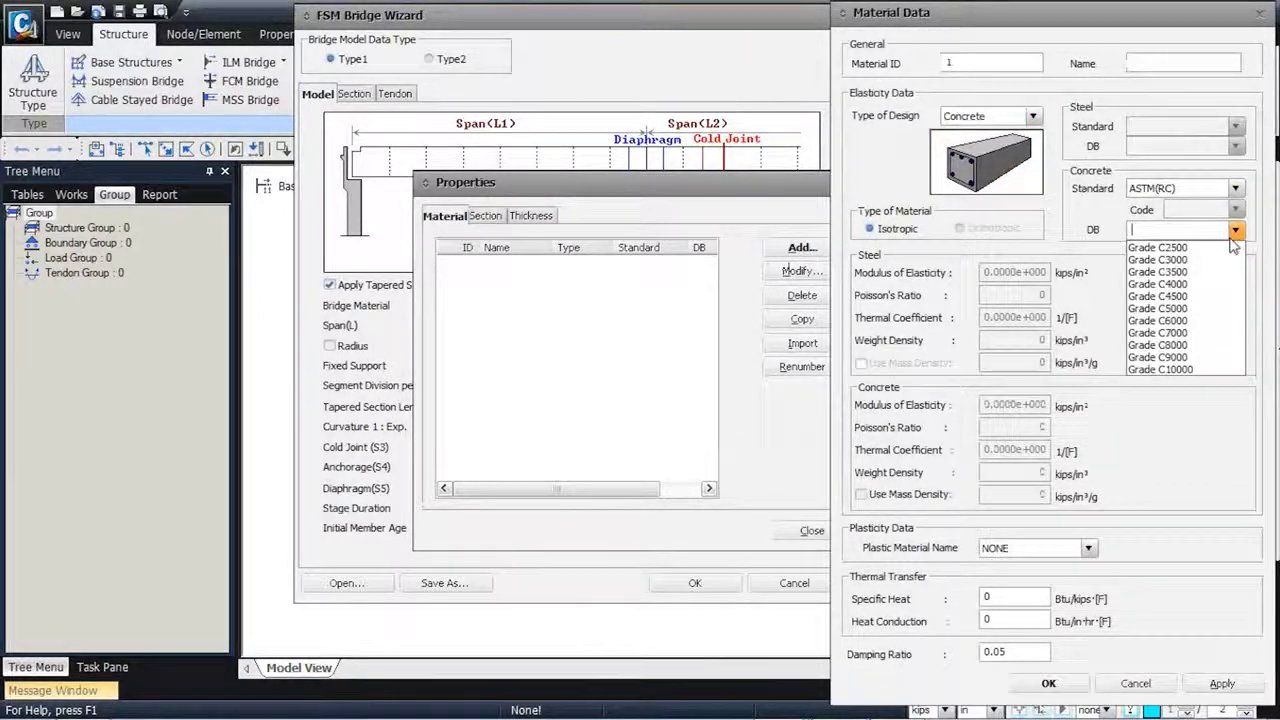
pyautogui.click(1172, 321)
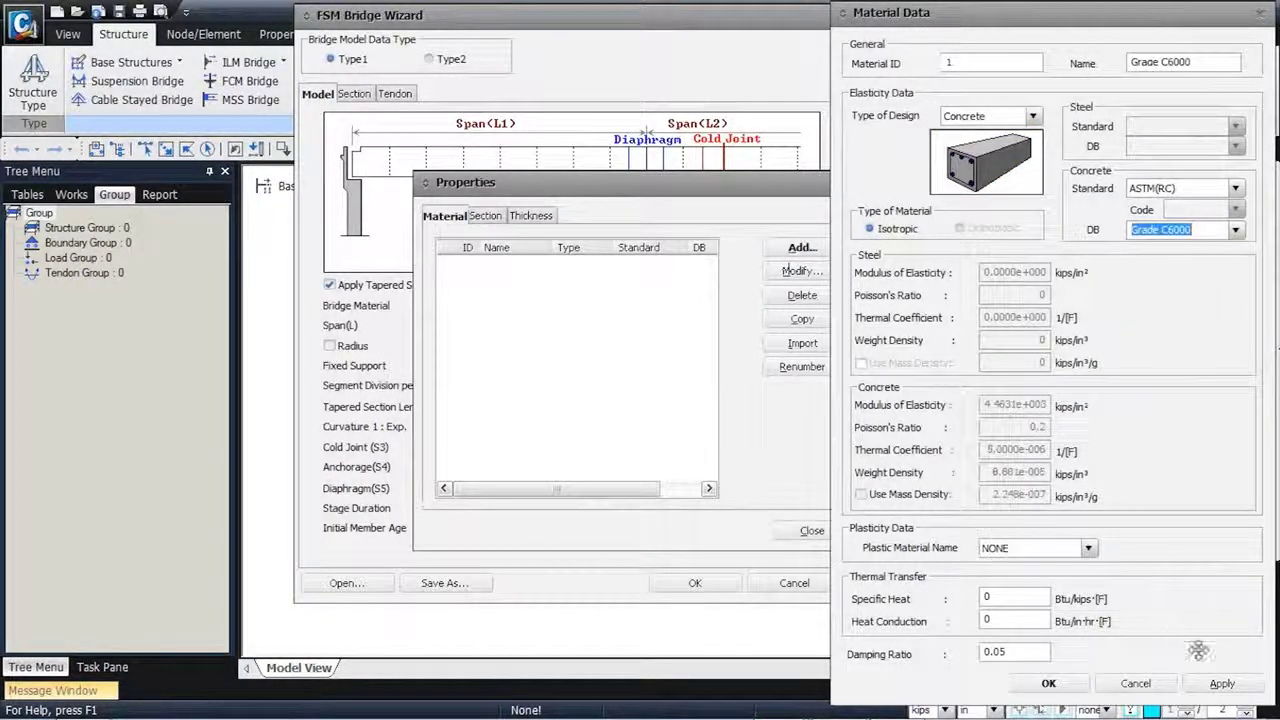
pyautogui.click(1222, 683)
# - Add a steel material of ASTM(S) A416-270(Low) for the tendons and return to the FSM Bridge Wizard
pyautogui.click(1032, 116)
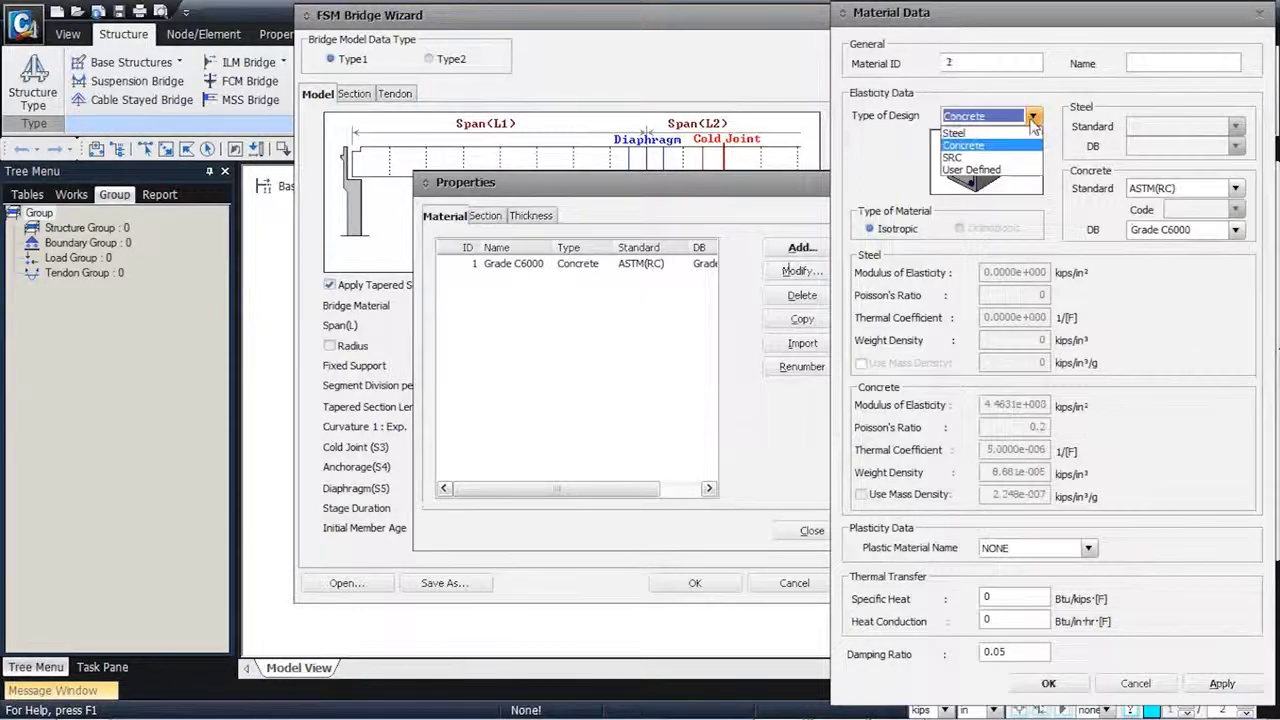
pyautogui.click(1016, 127)
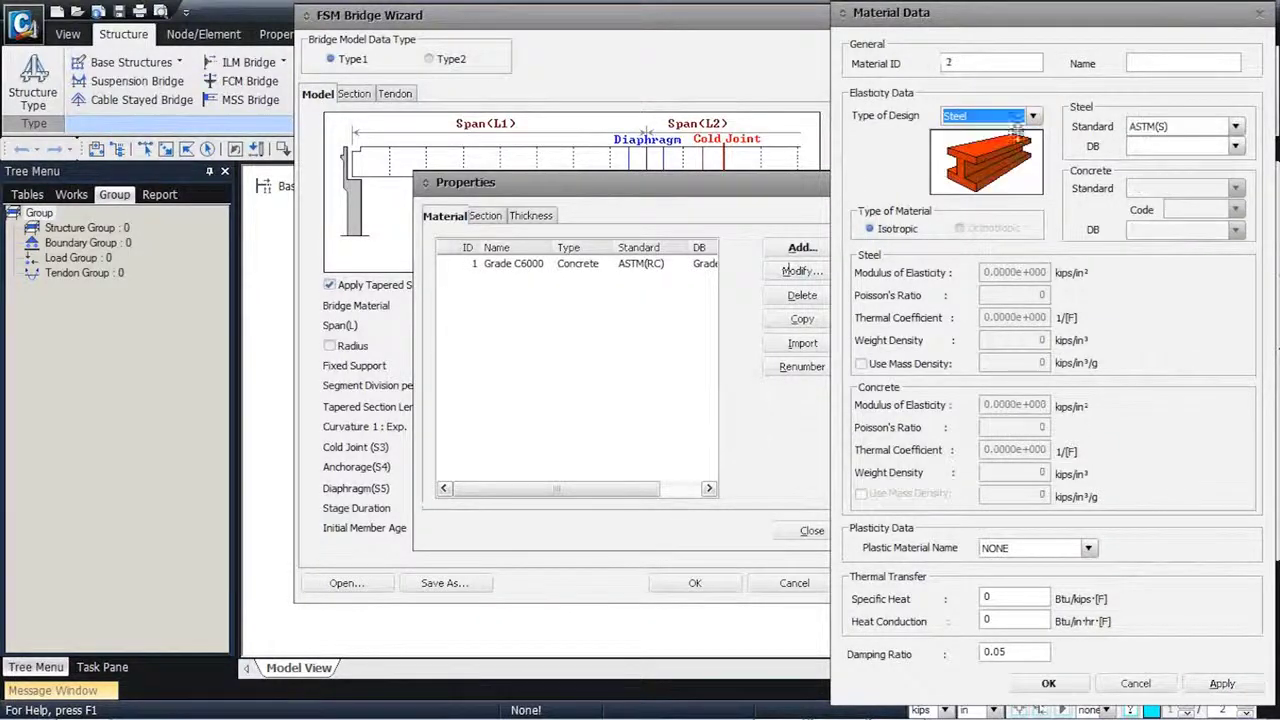
pyautogui.click(1236, 146)
pyautogui.click(1163, 272)
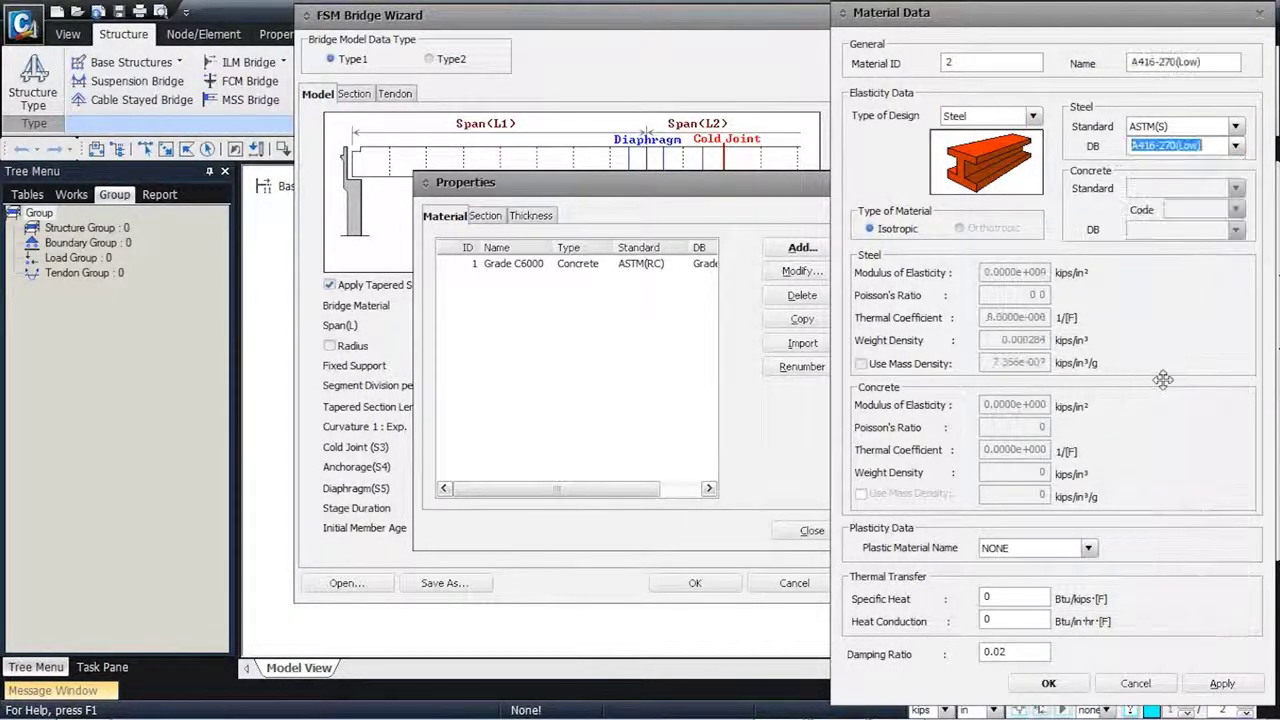
pyautogui.click(1042, 684)
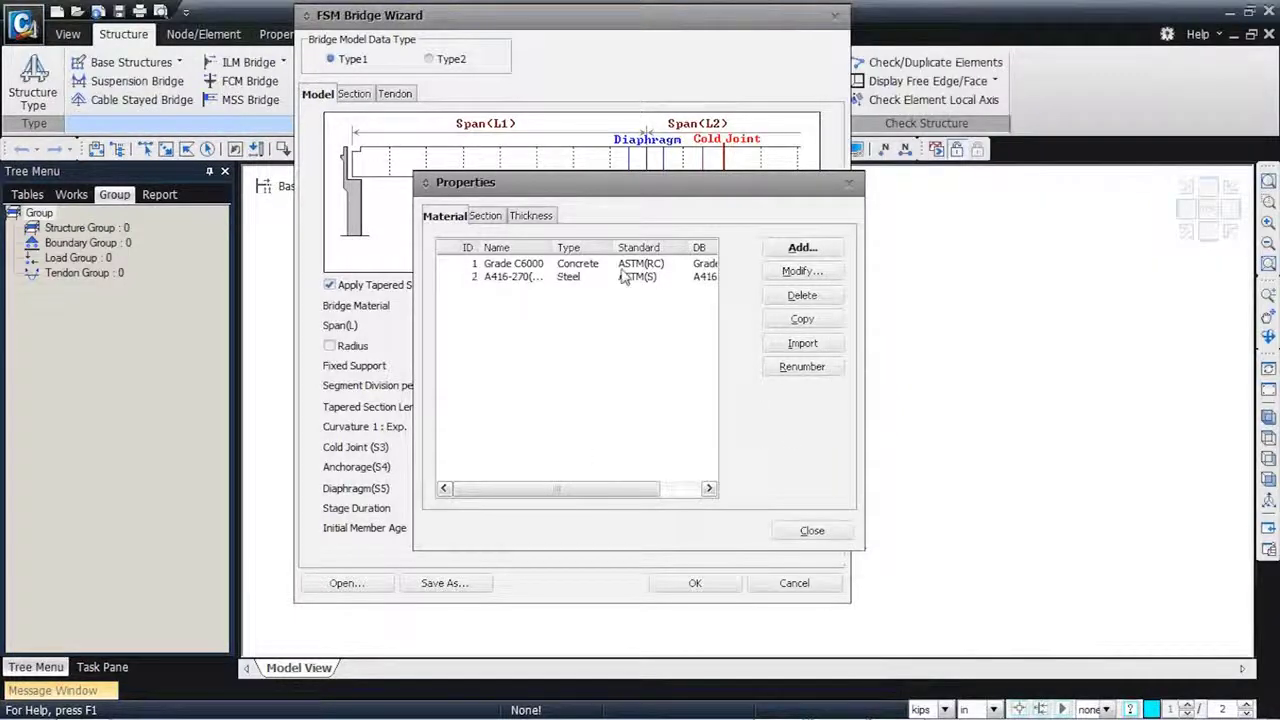
pyautogui.click(813, 532)
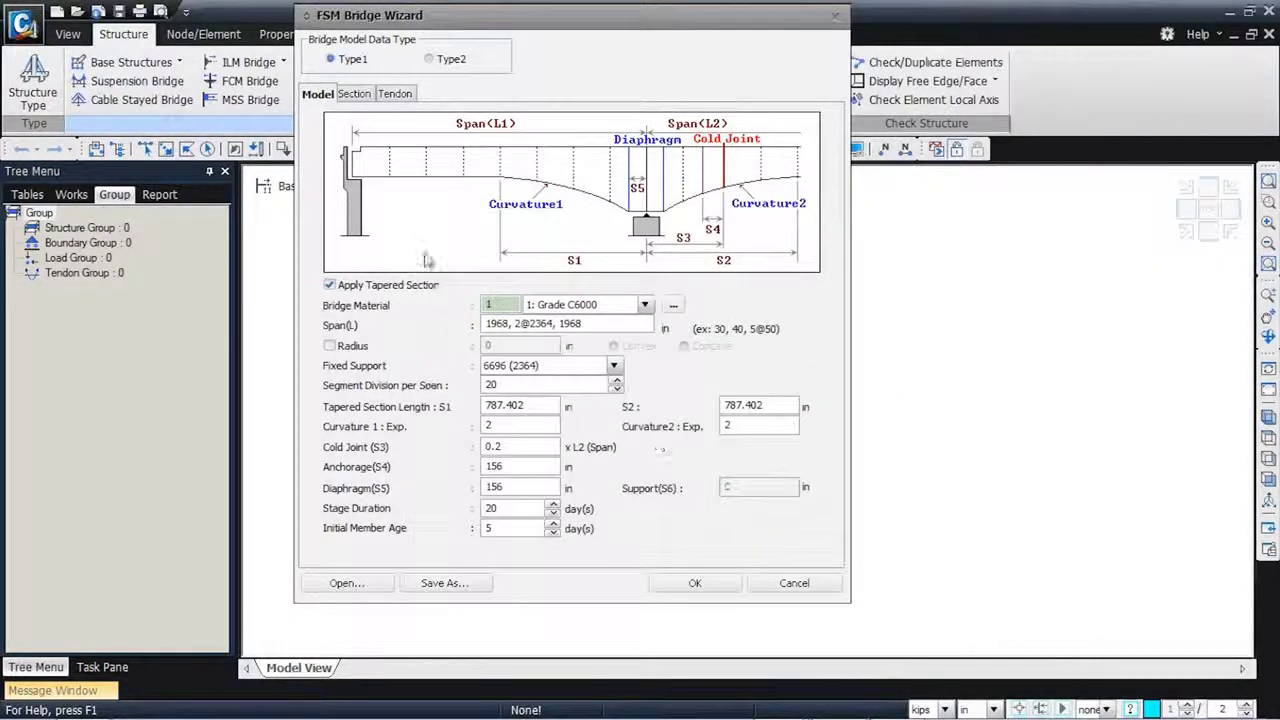
# - Select the whole Span(L) entry in the FSM Bridge Wizard for editing
pyautogui.moveTo(596, 320); pyautogui.dragTo(439, 316)
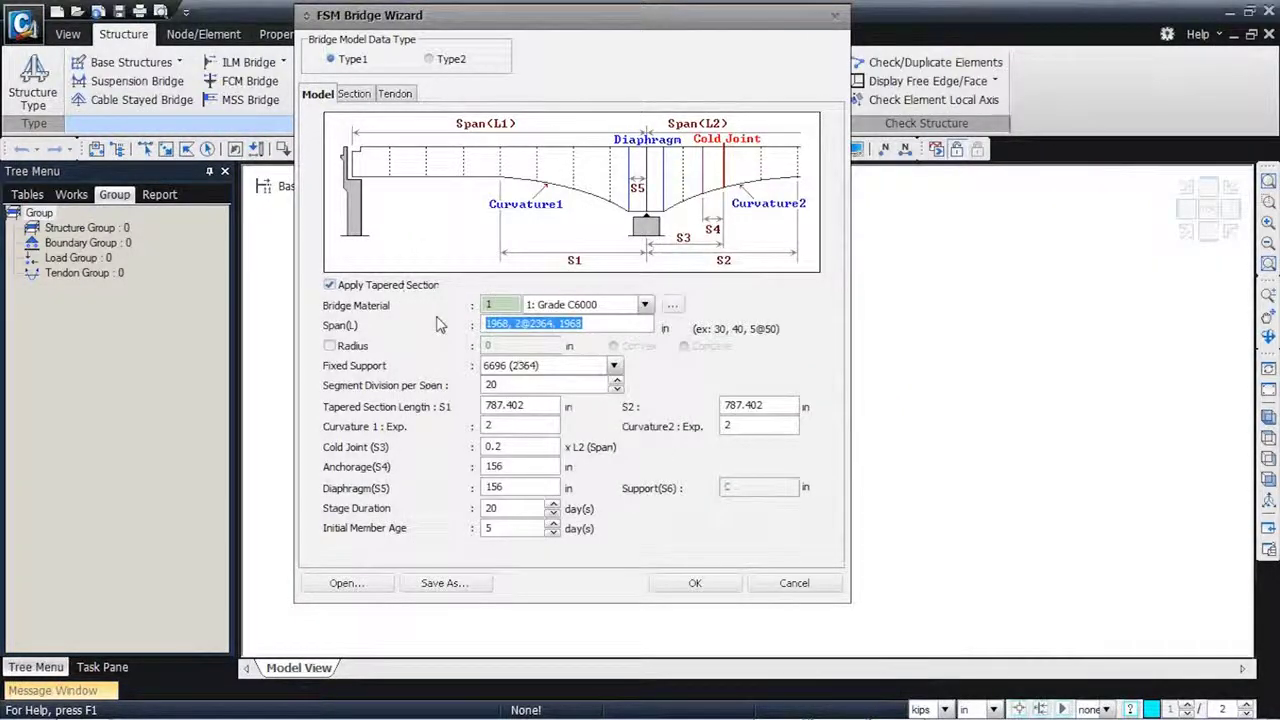